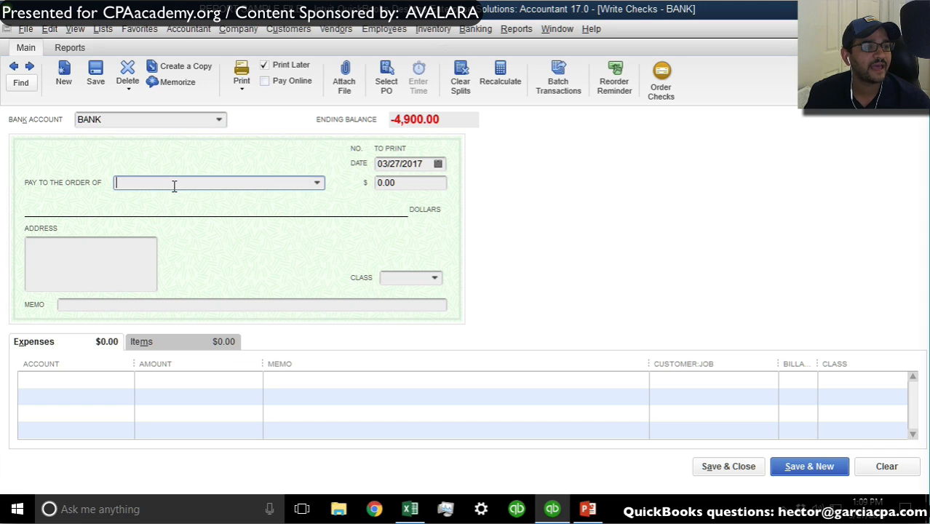
Step: Make the check out to VENDOR 1 CORP for 6,000.00, continuing with the check despite the vendor's open bills
{"action": "left_click", "coordinate": [317, 183]}
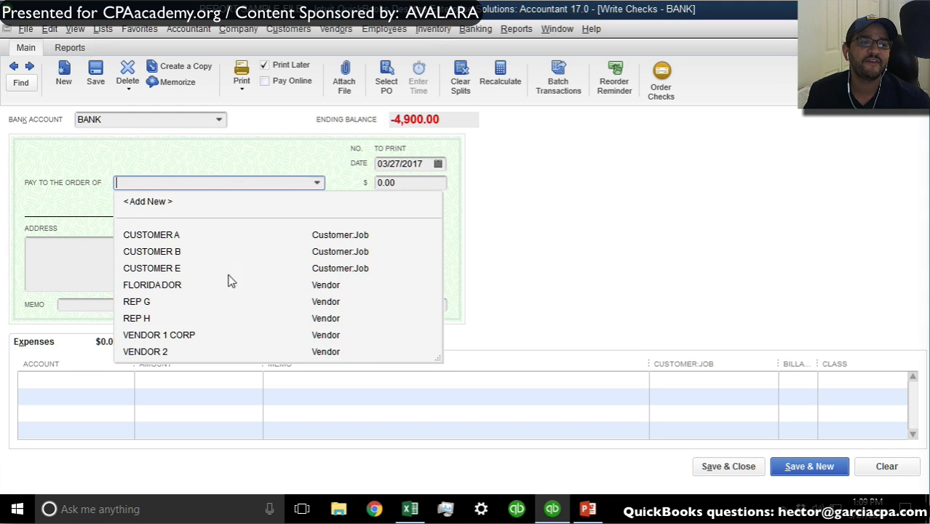
{"action": "left_click", "coordinate": [188, 334]}
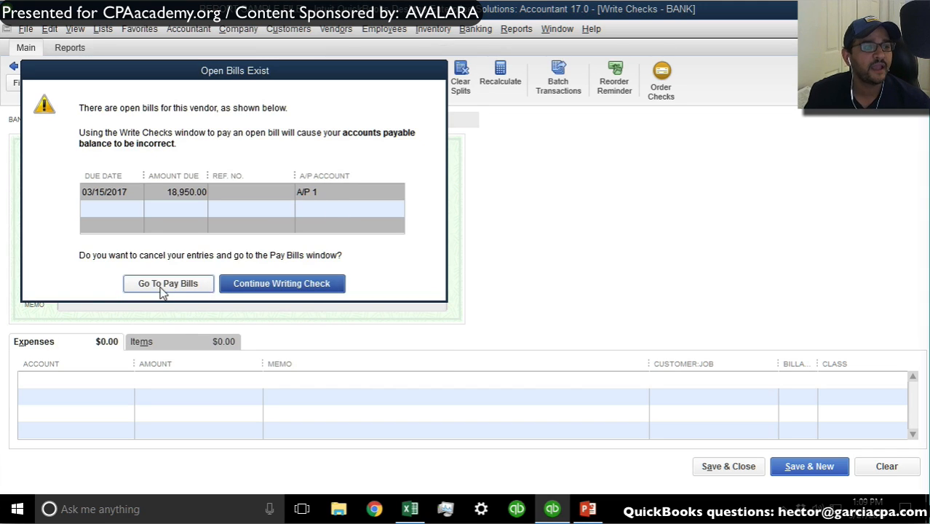
{"action": "left_click", "coordinate": [187, 285]}
{"action": "left_click", "coordinate": [404, 182]}
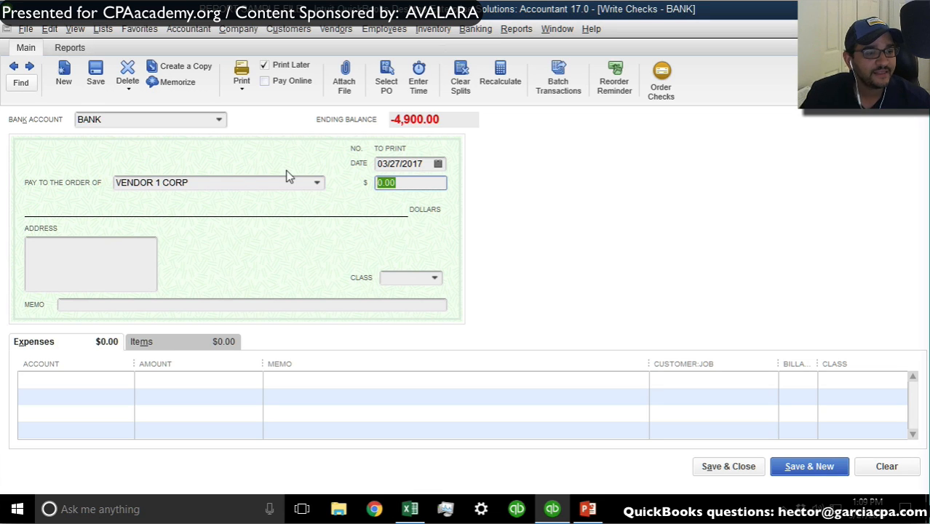
{"action": "type", "text": "6000"}
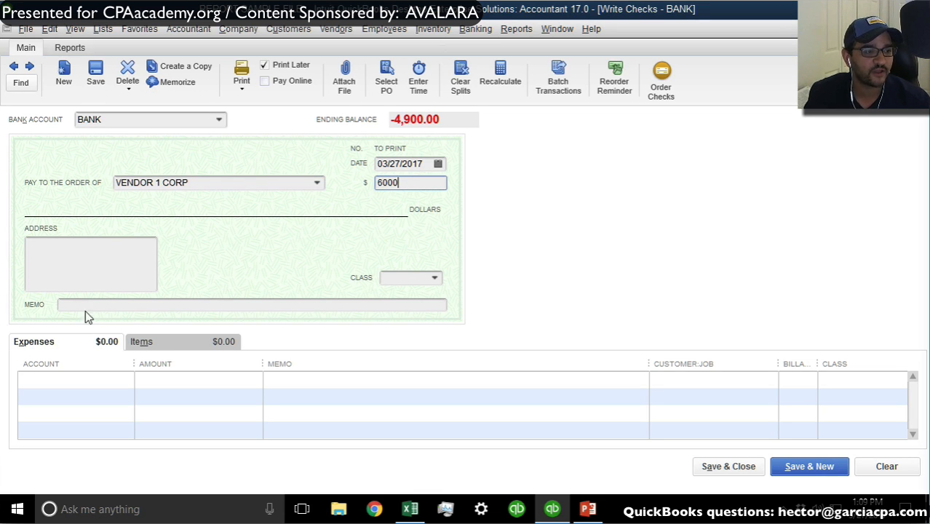
Step: Enter SOURCE MEMO as the memo in the header of the check
{"action": "left_click", "coordinate": [93, 304]}
{"action": "type", "text": "S"}
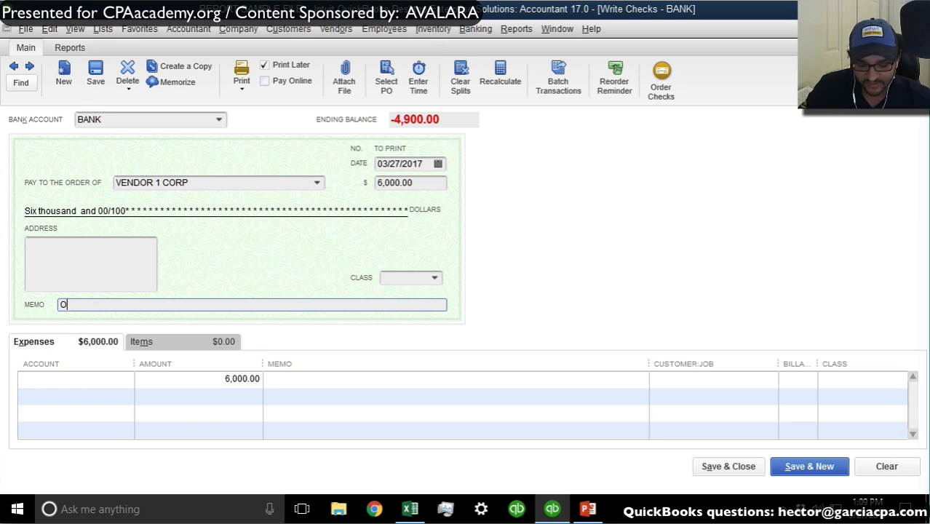
{"action": "key", "text": "BackSpace"}
{"action": "type", "text": "SOUR"}
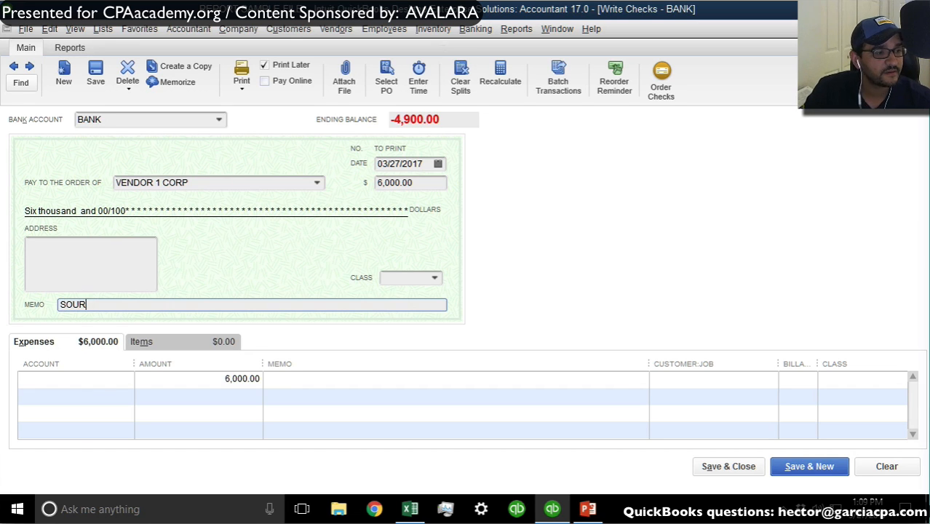
{"action": "type", "text": "CE MEMO"}
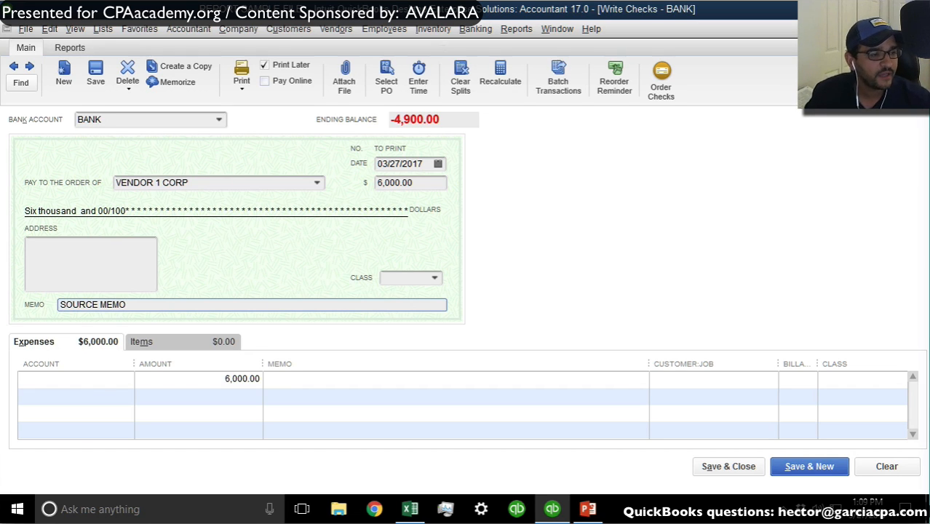
{"action": "left_click_drag", "start_coordinate": [139, 302], "coordinate": [10, 305]}
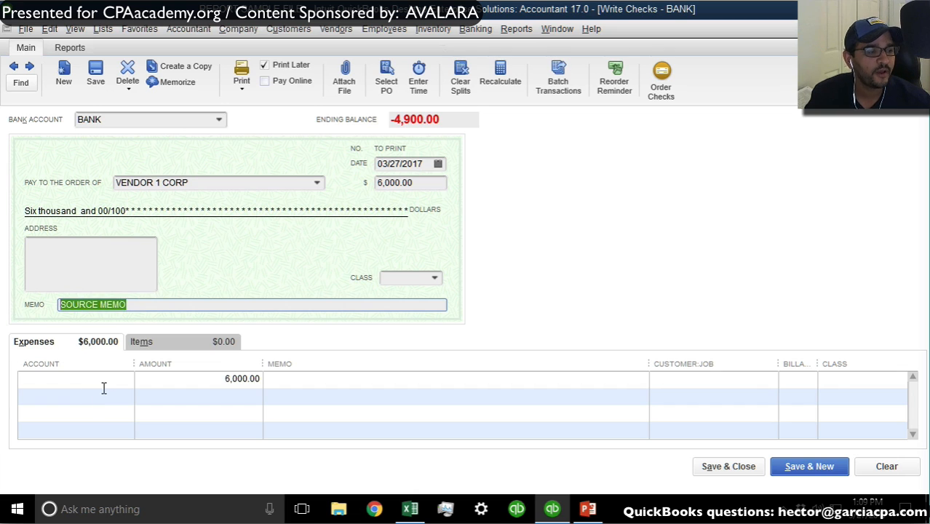
Step: Assign 4,000 of the check to 60000 Advertising and Promotion on the first expense line
{"action": "left_click", "coordinate": [102, 381]}
{"action": "type", "text": "adv"}
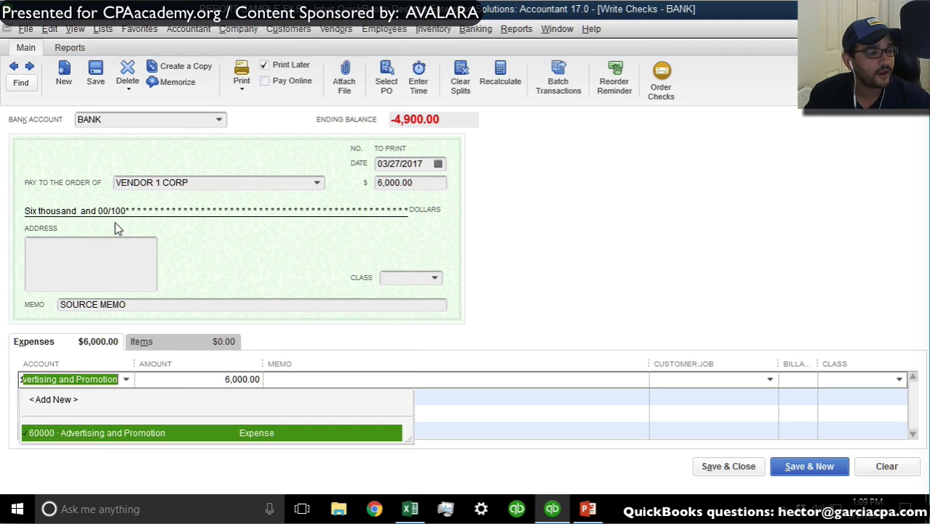
{"action": "left_click", "coordinate": [208, 379]}
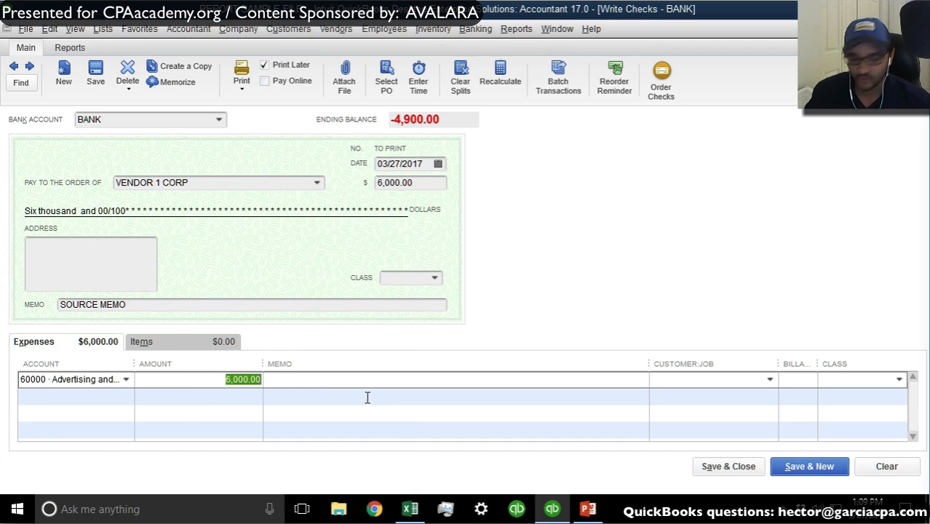
{"action": "type", "text": "4000"}
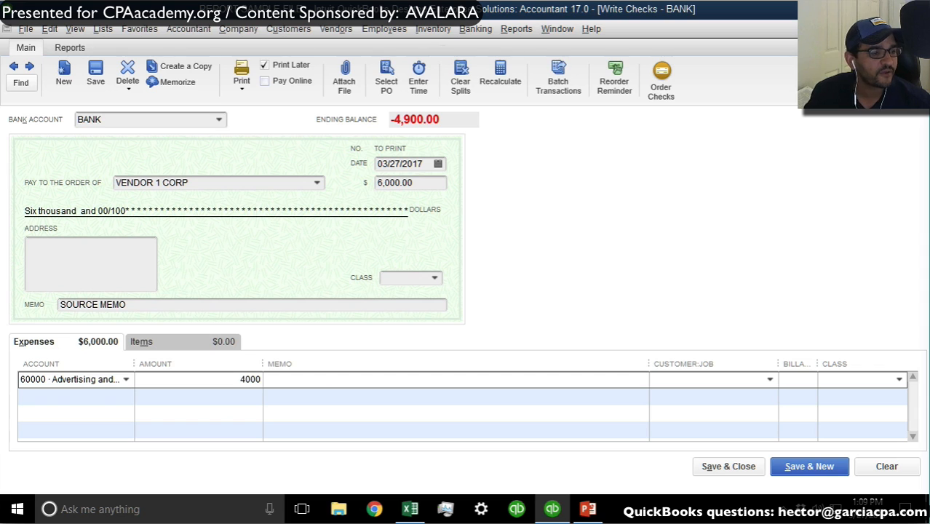
Step: Assign the remaining 2,000.00 to 66700 Professional Fees on the second expense line and widen the Account column
{"action": "left_click", "coordinate": [56, 395]}
{"action": "left_click", "coordinate": [125, 396]}
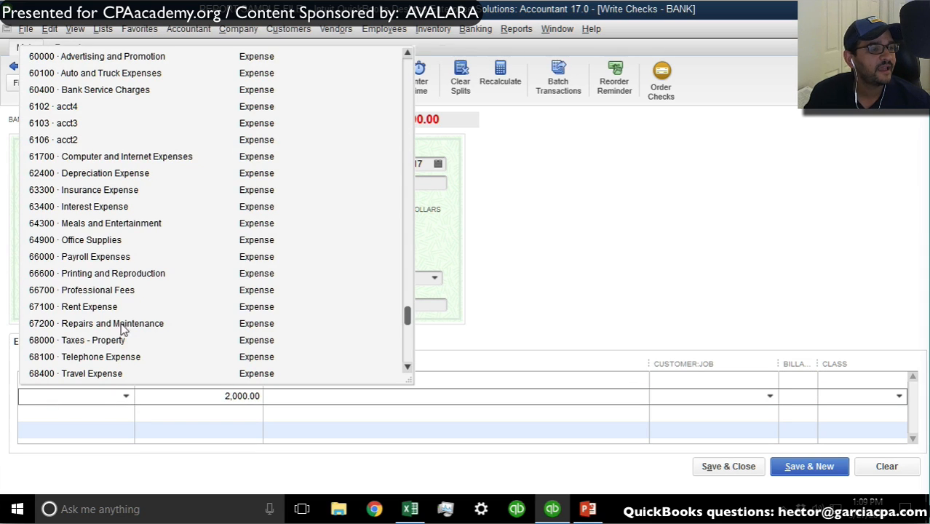
{"action": "left_click", "coordinate": [91, 290]}
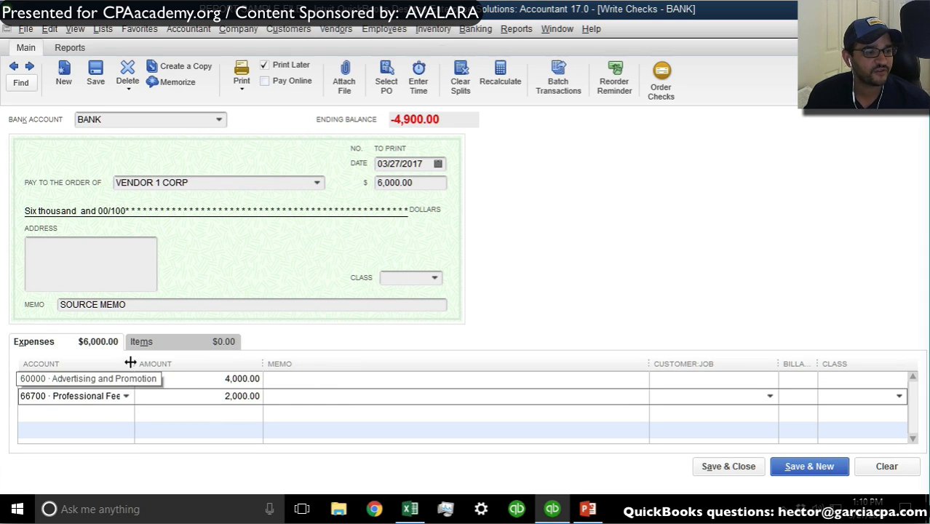
{"action": "left_click_drag", "start_coordinate": [132, 361], "coordinate": [205, 360]}
Step: Save the check with the memos of both expense lines left blank, keeping it open
{"action": "left_click", "coordinate": [405, 379]}
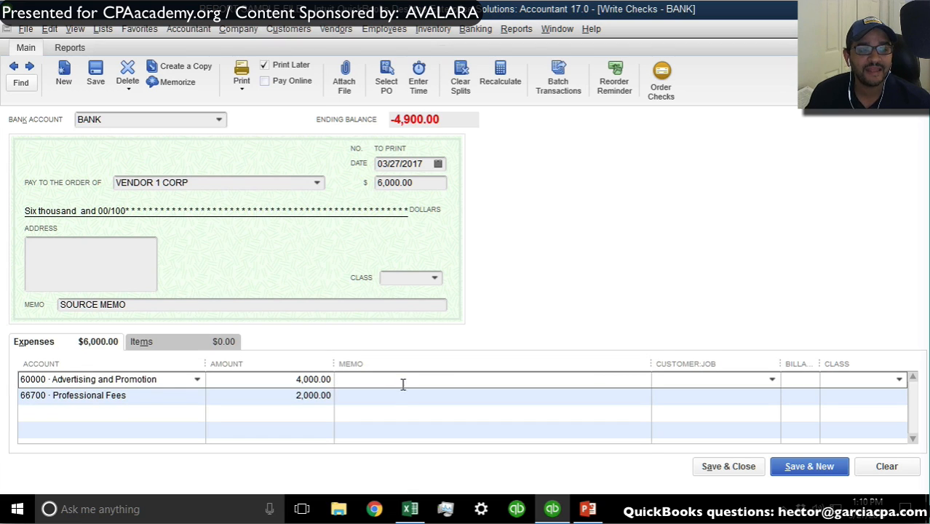
{"action": "left_click", "coordinate": [386, 396]}
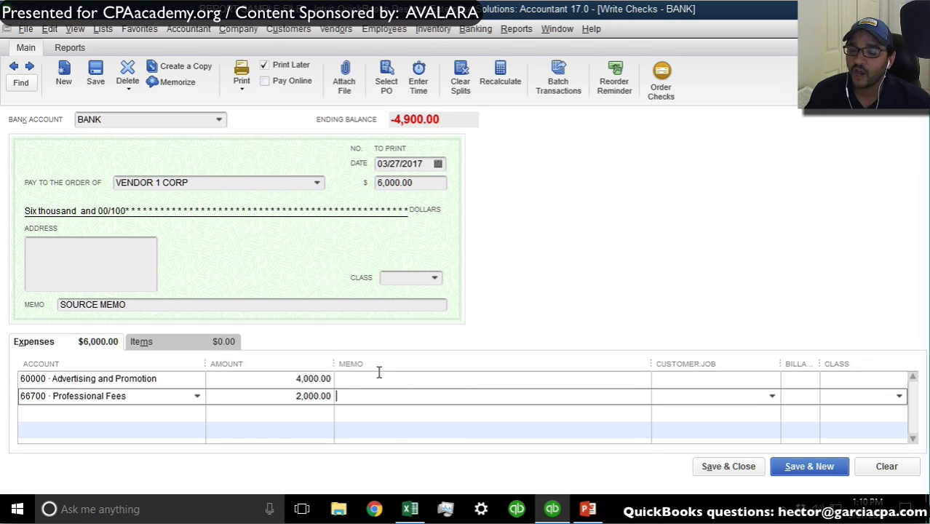
{"action": "left_click", "coordinate": [379, 378]}
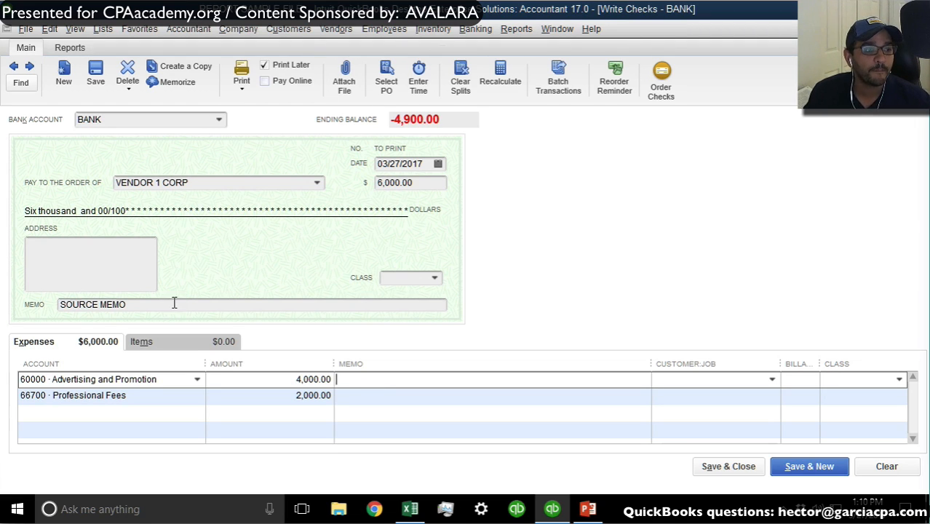
{"action": "left_click_drag", "start_coordinate": [175, 304], "coordinate": [12, 300]}
{"action": "left_click", "coordinate": [393, 380]}
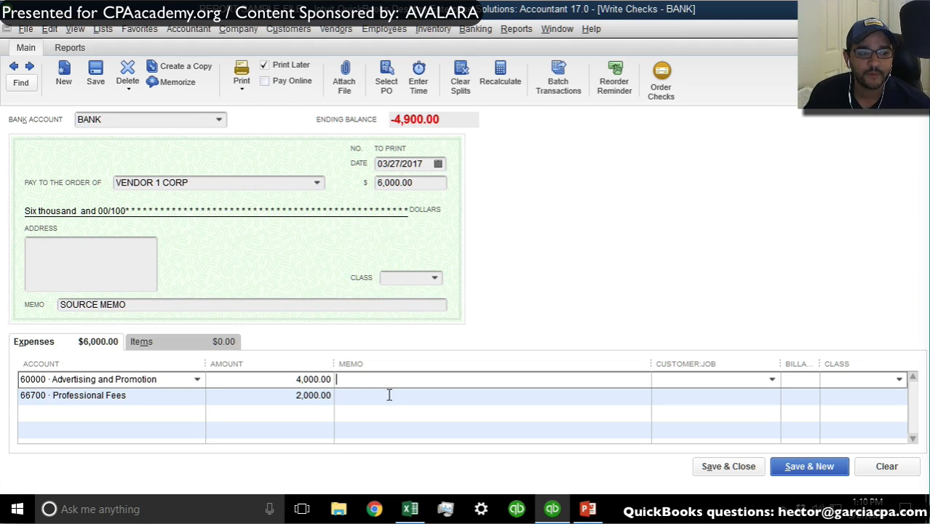
{"action": "left_click", "coordinate": [387, 395]}
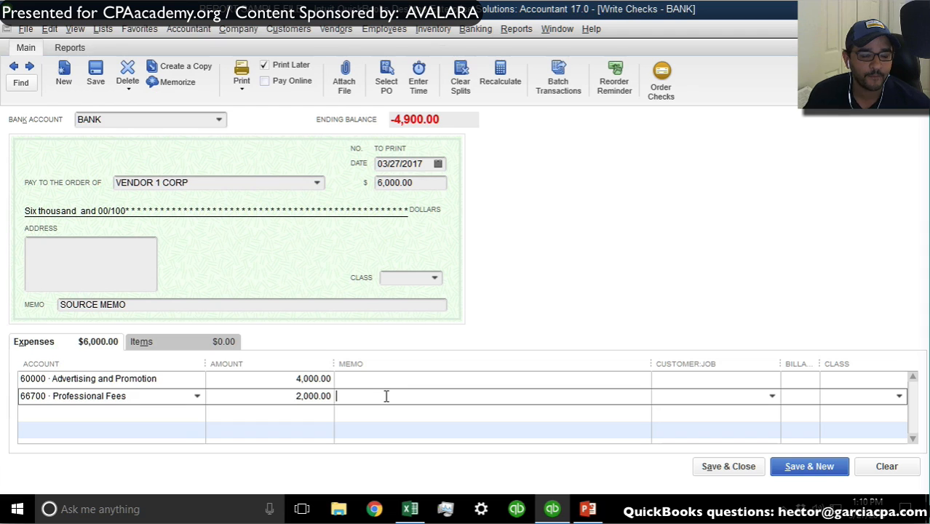
{"action": "left_click", "coordinate": [95, 71]}
{"action": "left_click", "coordinate": [431, 195]}
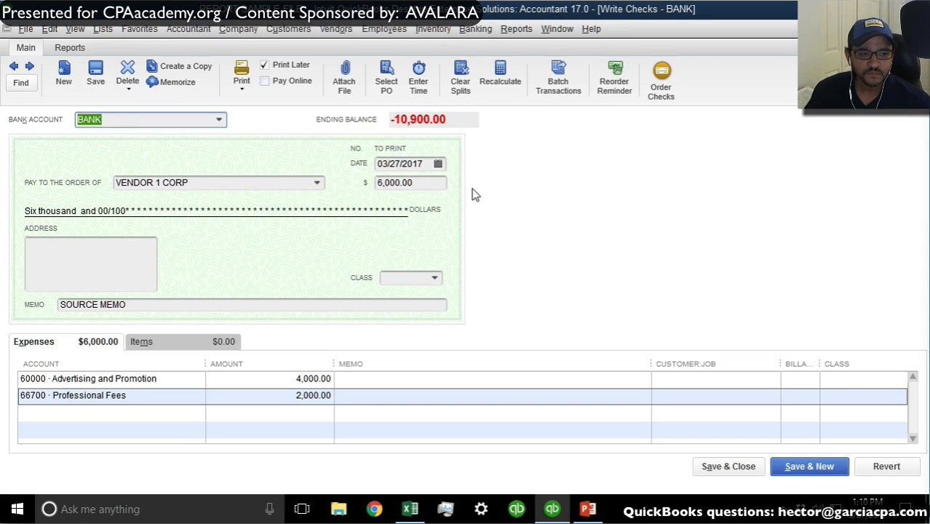
Step: Open the Transaction Journal for the saved check and widen its Memo column to show the full memos
{"action": "left_click", "coordinate": [517, 30]}
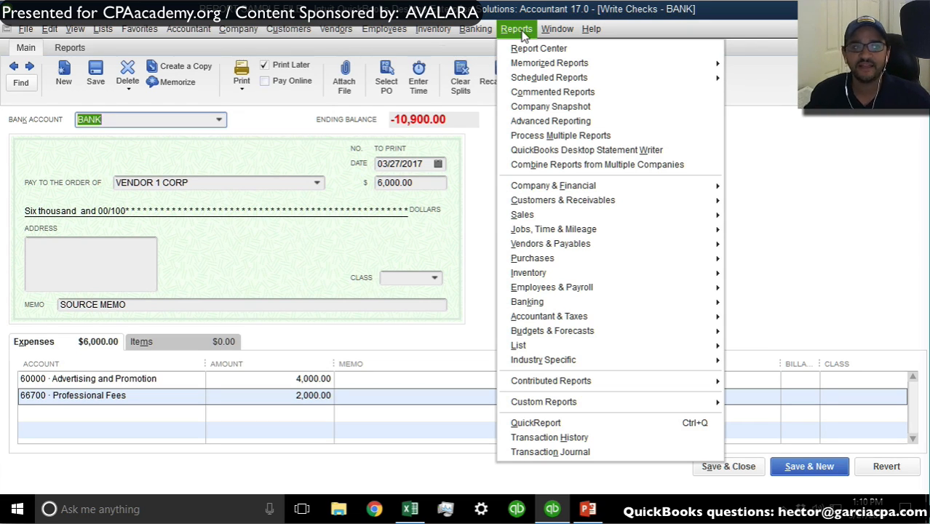
{"action": "left_click", "coordinate": [602, 233]}
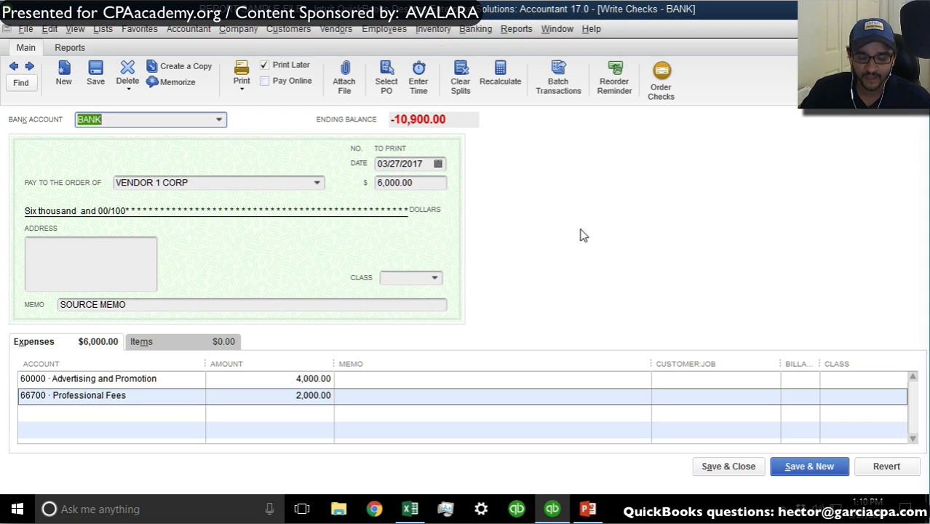
{"action": "key", "text": "ctrl+y"}
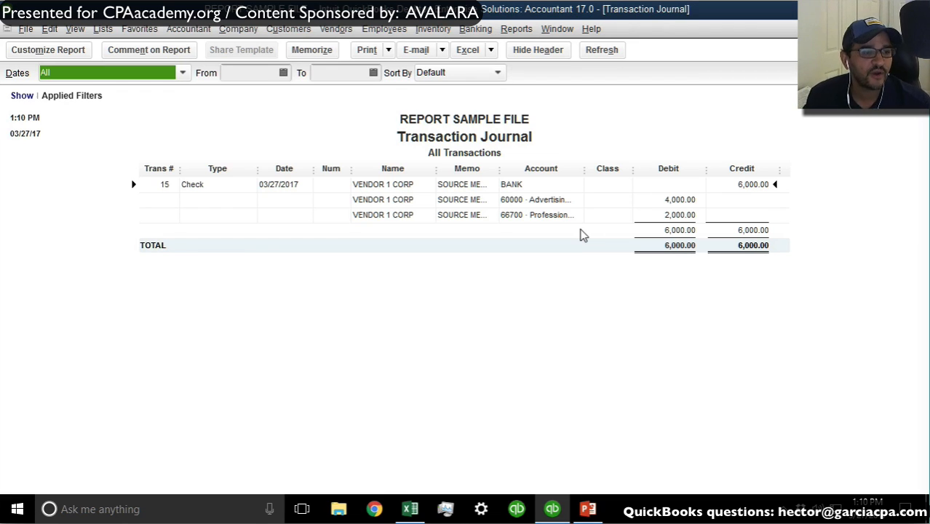
{"action": "left_click_drag", "start_coordinate": [503, 169], "coordinate": [589, 176]}
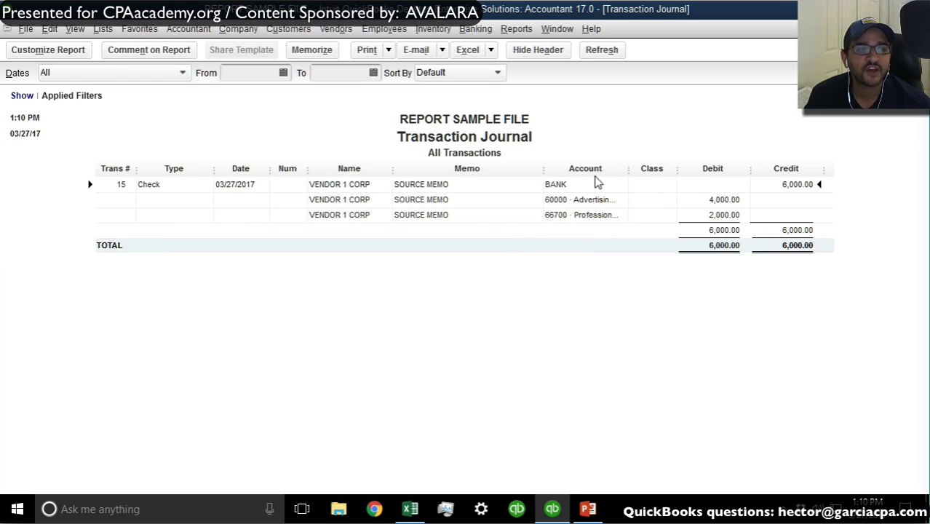
Step: Set the report's transaction font size to 11 and narrow the Memo column so all columns fit
{"action": "double_click", "coordinate": [475, 186]}
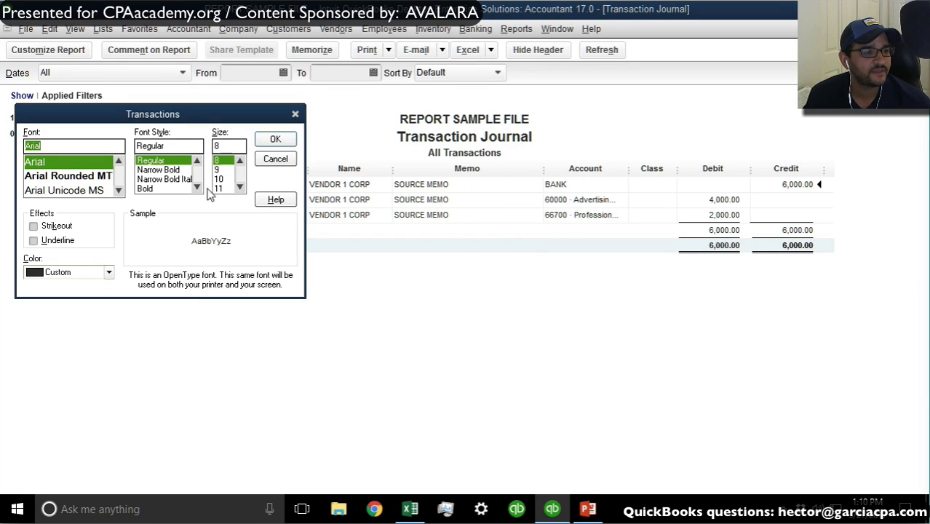
{"action": "left_click", "coordinate": [220, 191]}
{"action": "left_click", "coordinate": [284, 144]}
{"action": "left_click", "coordinate": [395, 175]}
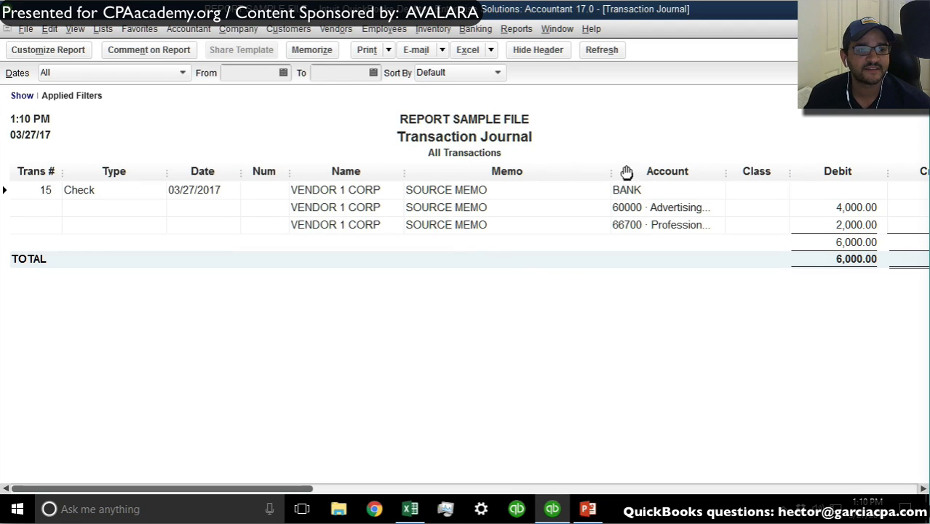
{"action": "left_click_drag", "start_coordinate": [610, 174], "coordinate": [513, 178]}
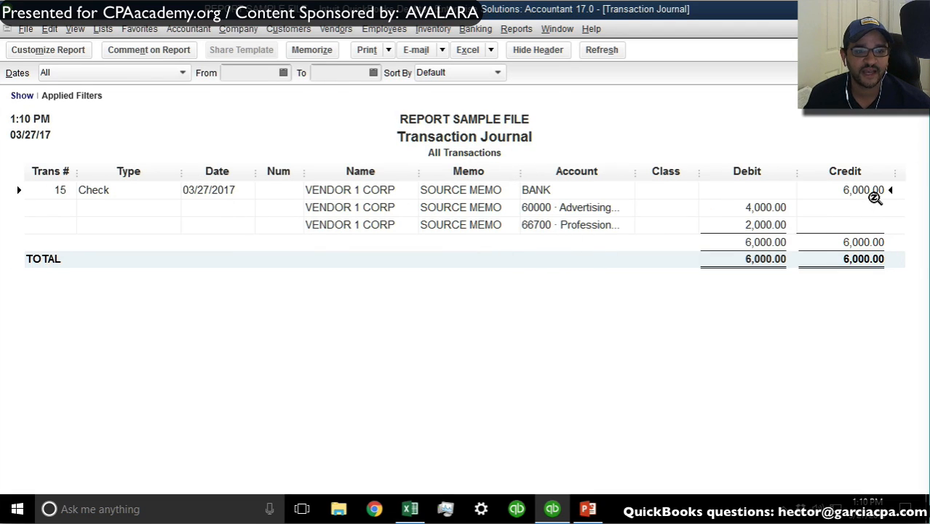
Step: Examine the journal's bank credit line against the debit lines for advertising and professional fees
{"action": "left_click", "coordinate": [863, 192]}
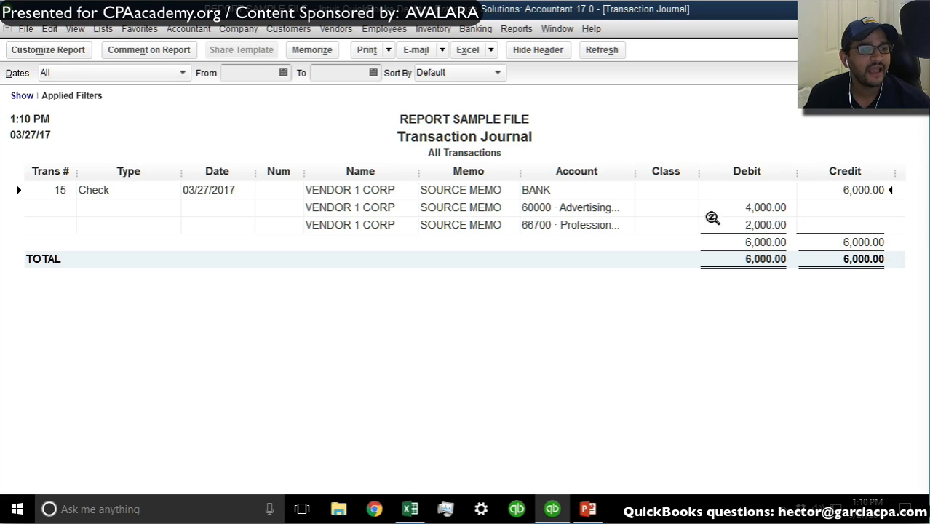
{"action": "left_click", "coordinate": [775, 207]}
{"action": "left_click", "coordinate": [770, 225]}
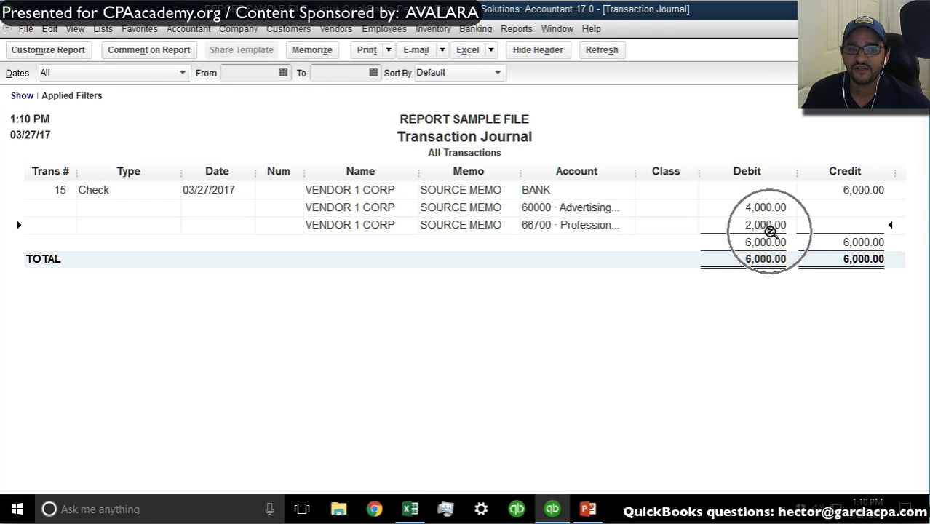
{"action": "left_click", "coordinate": [865, 197]}
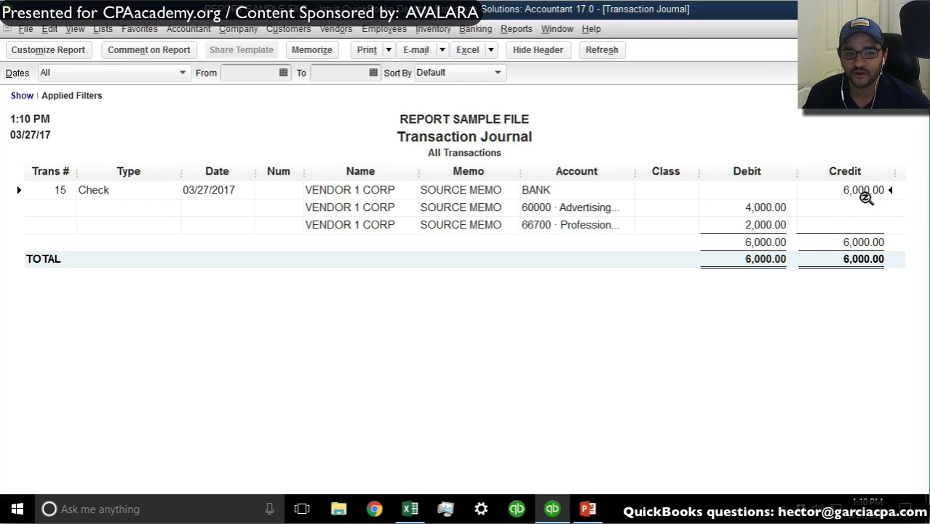
{"action": "left_click", "coordinate": [755, 207]}
{"action": "left_click", "coordinate": [759, 226]}
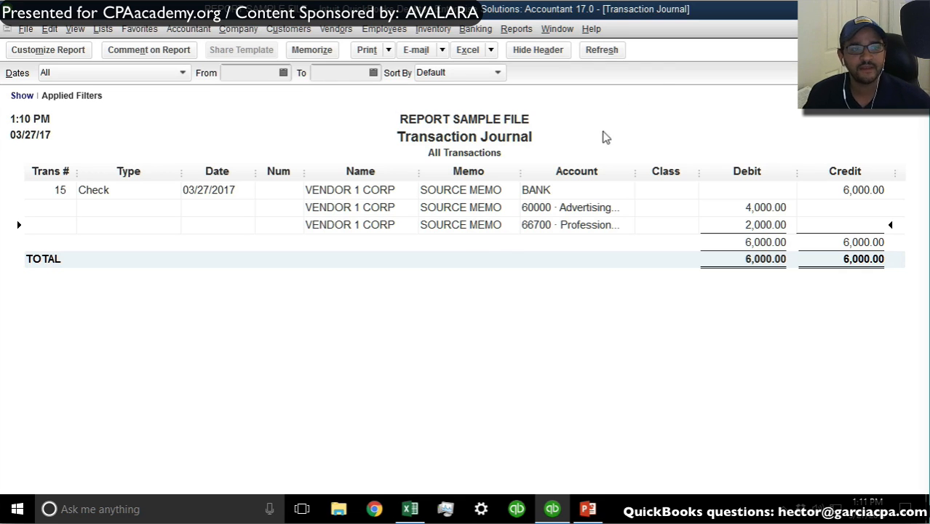
Step: Return to the check and enter SPLIT MEMO as the memo of the Advertising and Promotion line, leaving the Professional Fees memo blank
{"action": "left_click", "coordinate": [556, 28]}
{"action": "left_click", "coordinate": [606, 150]}
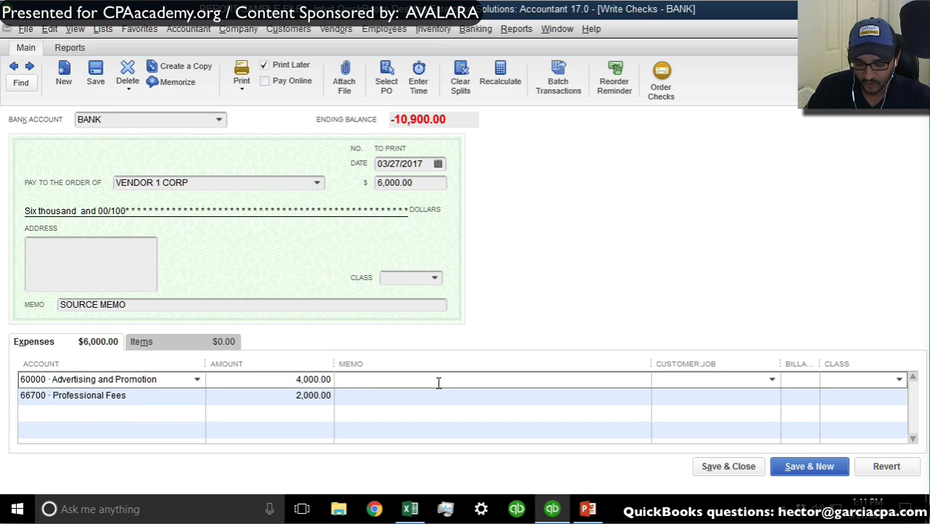
{"action": "left_click", "coordinate": [439, 383]}
{"action": "type", "text": "SPLIT MEMO"}
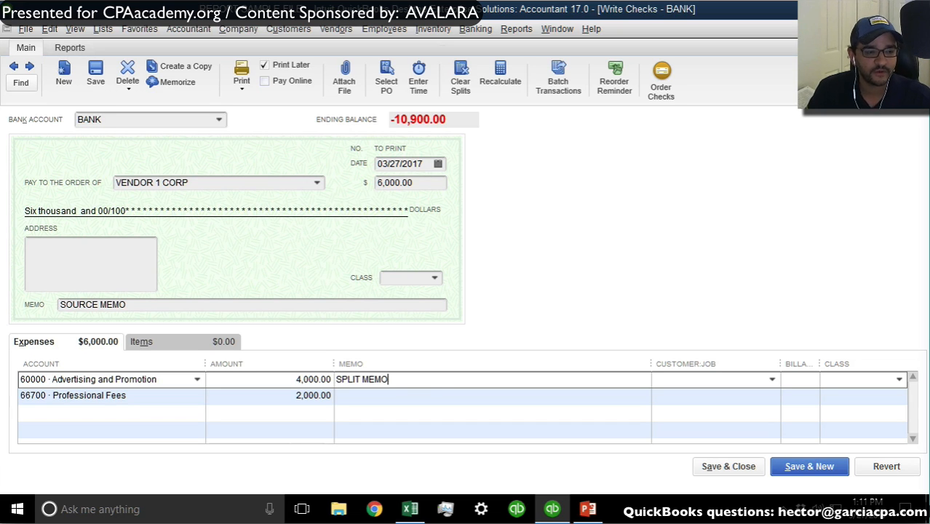
{"action": "left_click", "coordinate": [397, 400]}
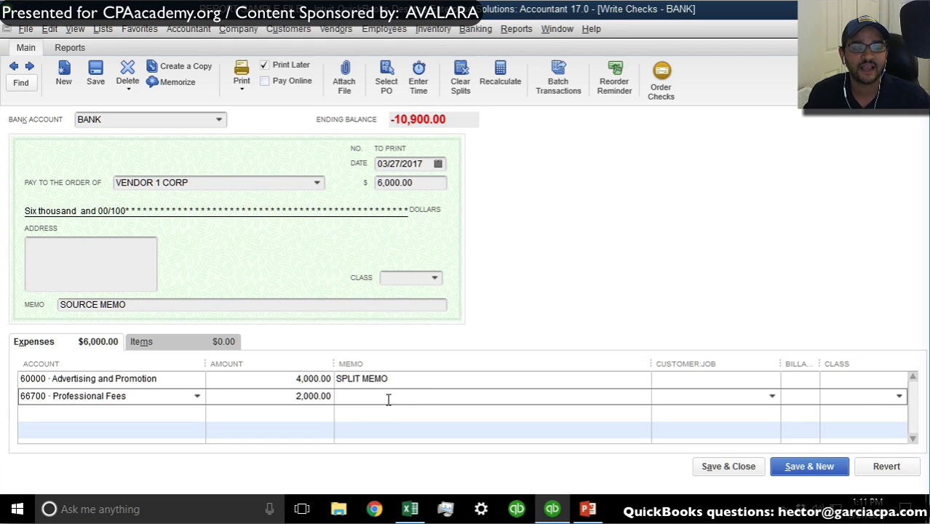
Step: Save the edited VENDOR 1 CORP check, recording the changes and keeping it without assigned classes
{"action": "left_click", "coordinate": [720, 467]}
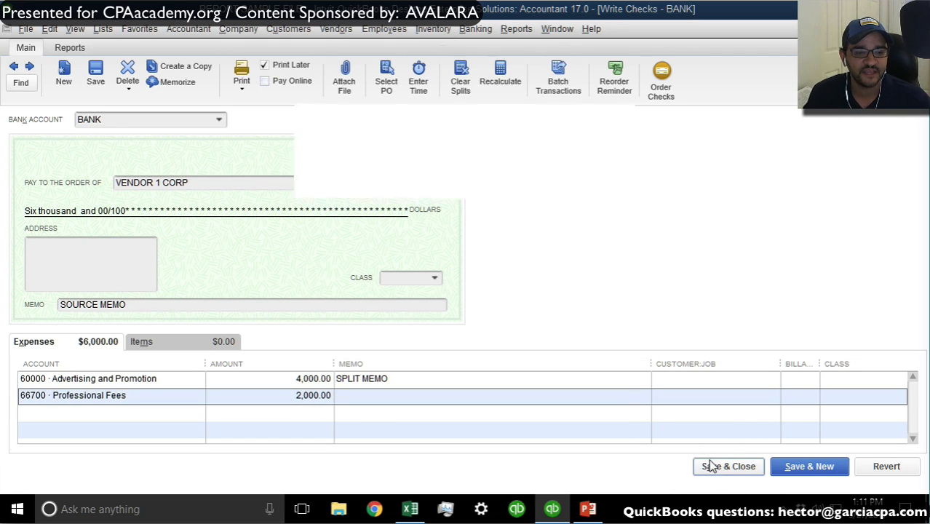
{"action": "left_click", "coordinate": [527, 173]}
{"action": "left_click", "coordinate": [95, 73]}
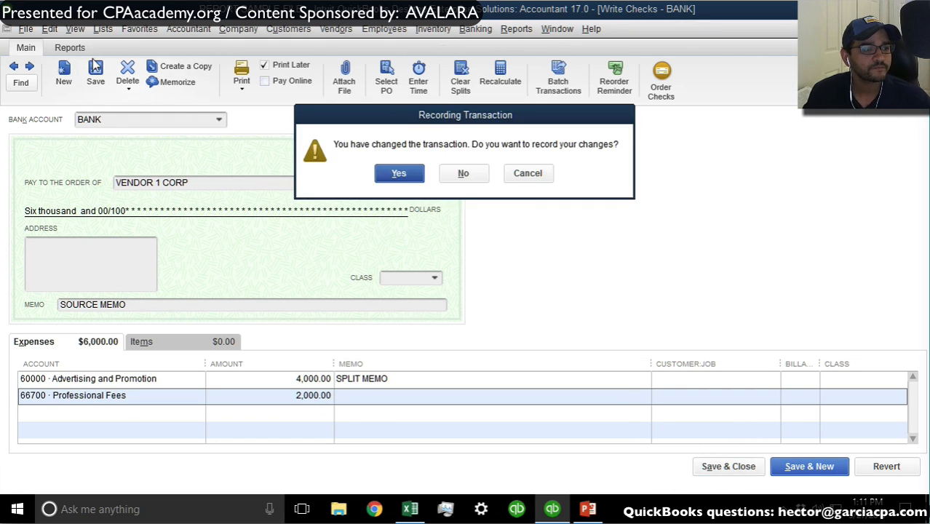
{"action": "left_click", "coordinate": [386, 176]}
{"action": "left_click", "coordinate": [411, 195]}
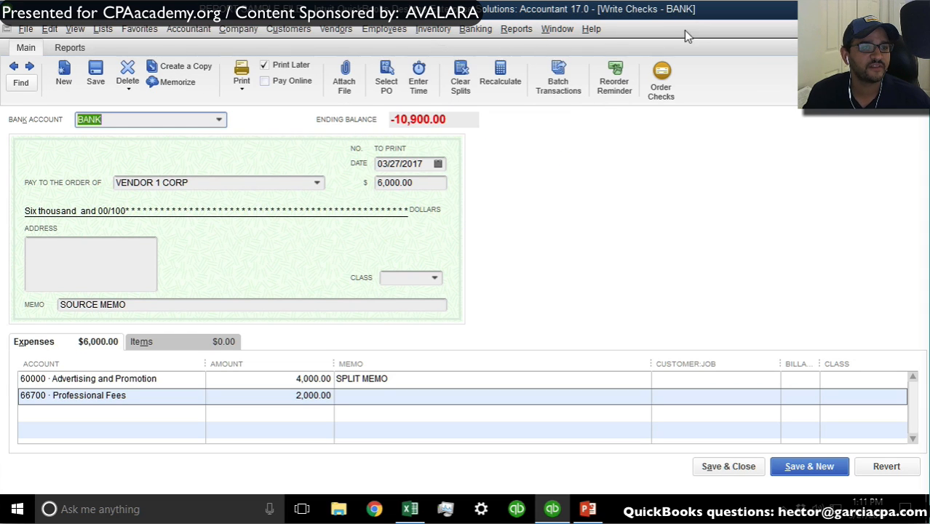
Step: Return to the Transaction Journal and compare the memos on the bank, Advertising and Professional Fees lines
{"action": "left_click", "coordinate": [557, 29]}
{"action": "left_click", "coordinate": [582, 147]}
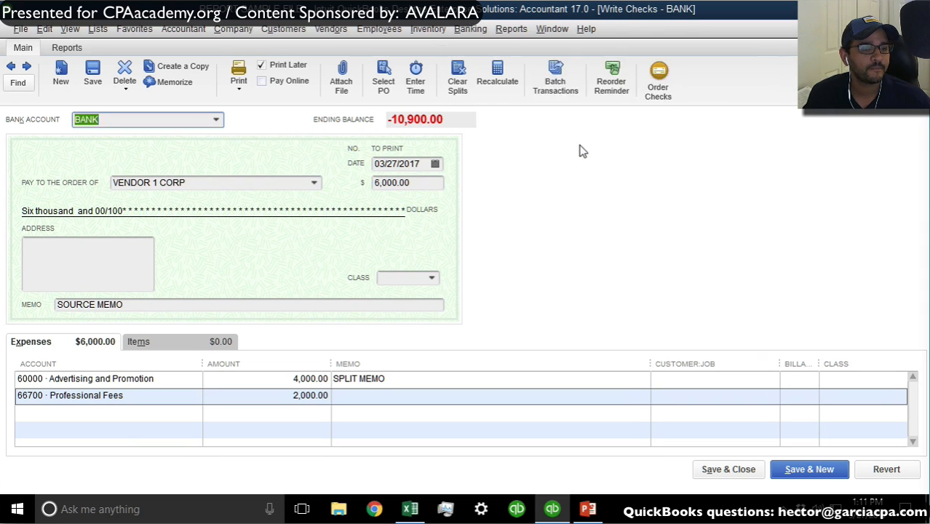
{"action": "left_click", "coordinate": [480, 205]}
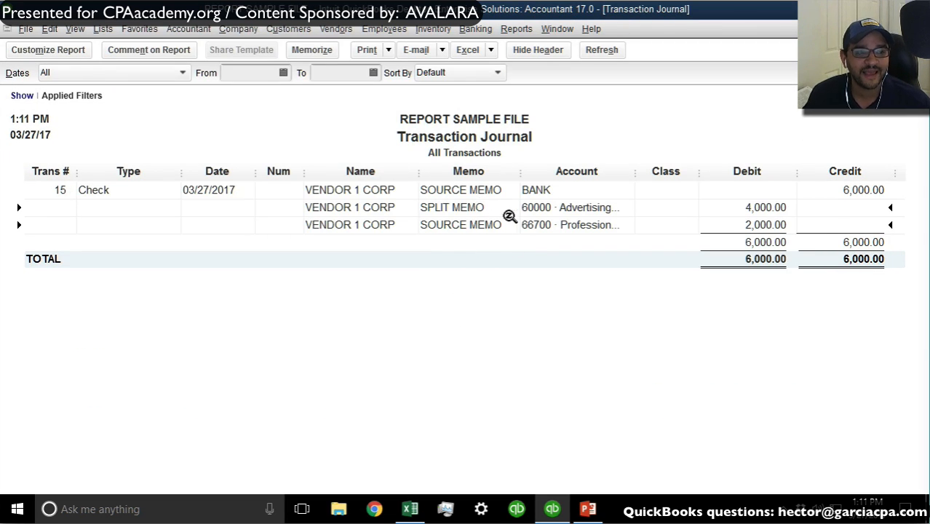
{"action": "left_click", "coordinate": [522, 215]}
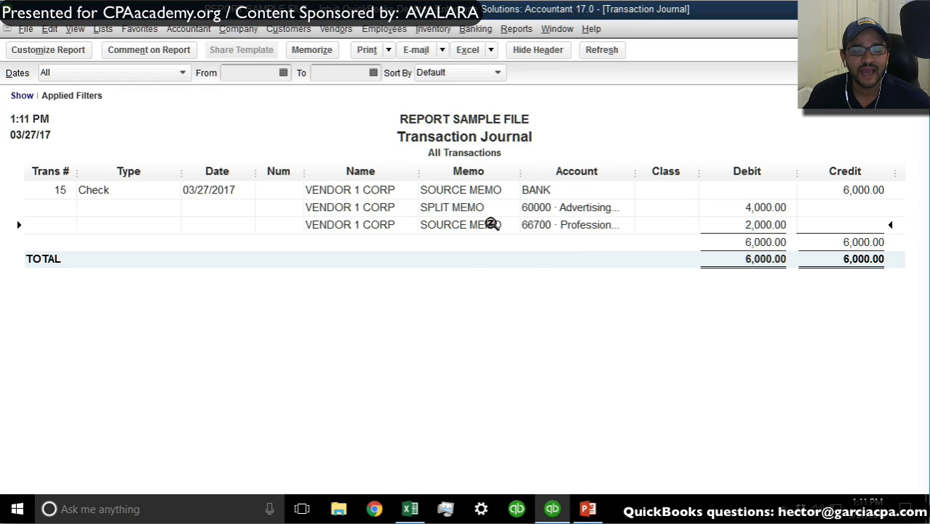
{"action": "left_click", "coordinate": [492, 224]}
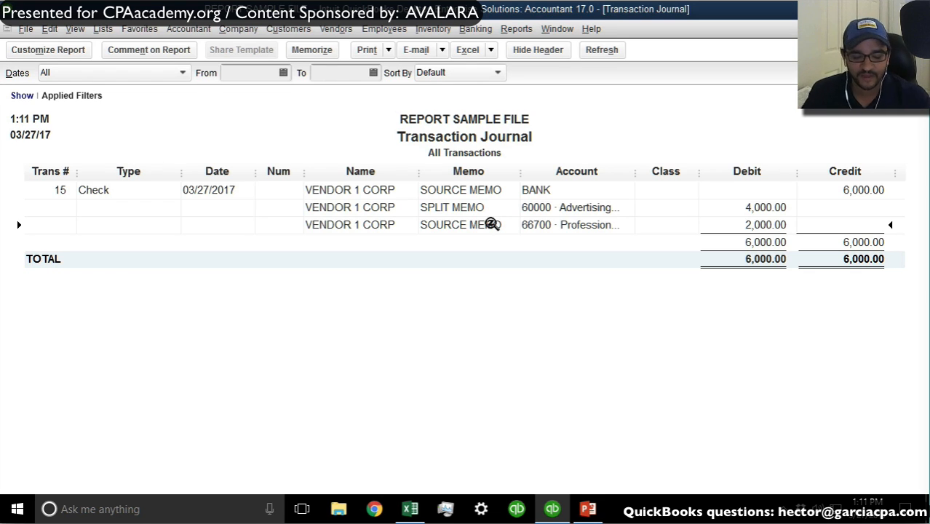
{"action": "double_click", "coordinate": [491, 224]}
Step: Create a Custom Transaction Detail Report with the date range set to Today
{"action": "left_click", "coordinate": [551, 29]}
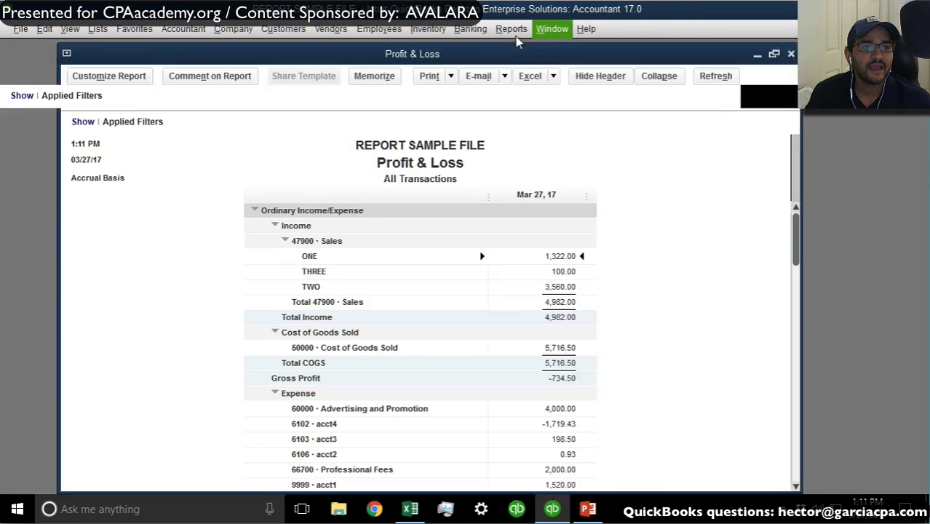
{"action": "left_click", "coordinate": [516, 28]}
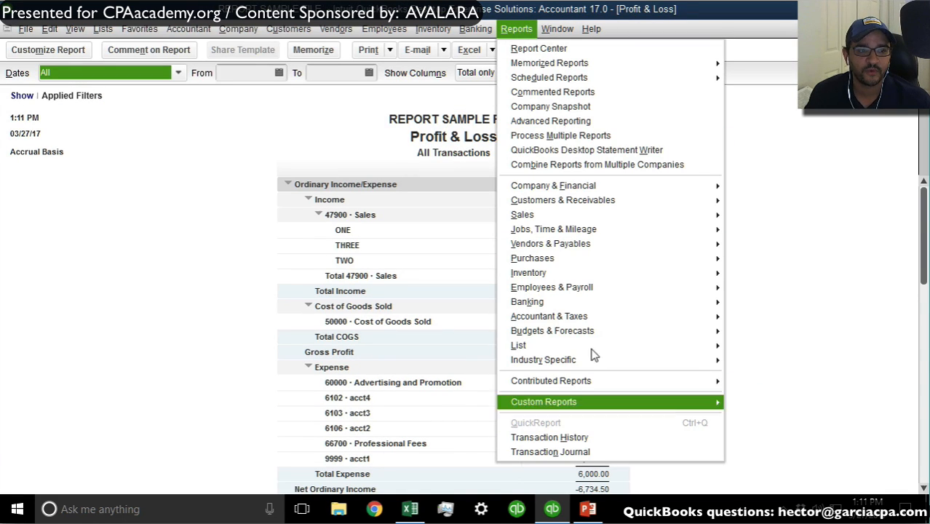
{"action": "left_click", "coordinate": [564, 406]}
{"action": "left_click", "coordinate": [816, 437]}
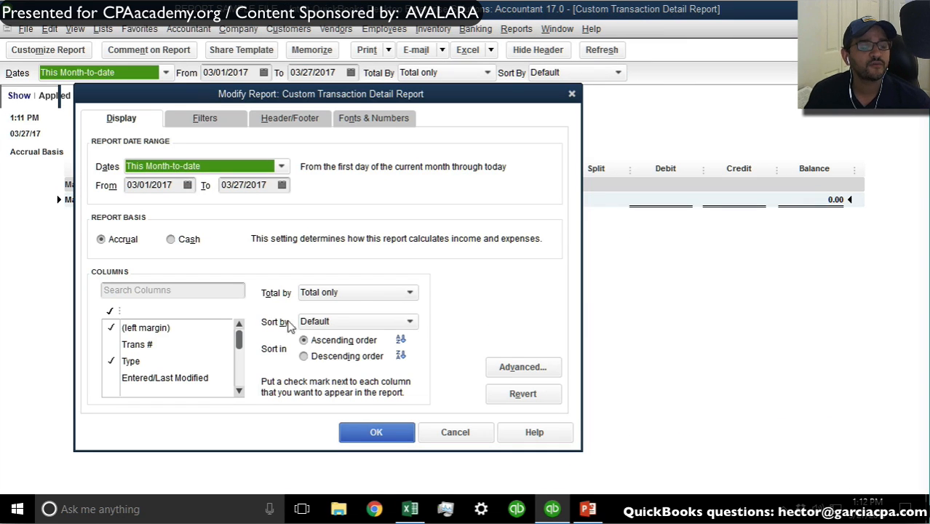
{"action": "key", "text": "Down"}
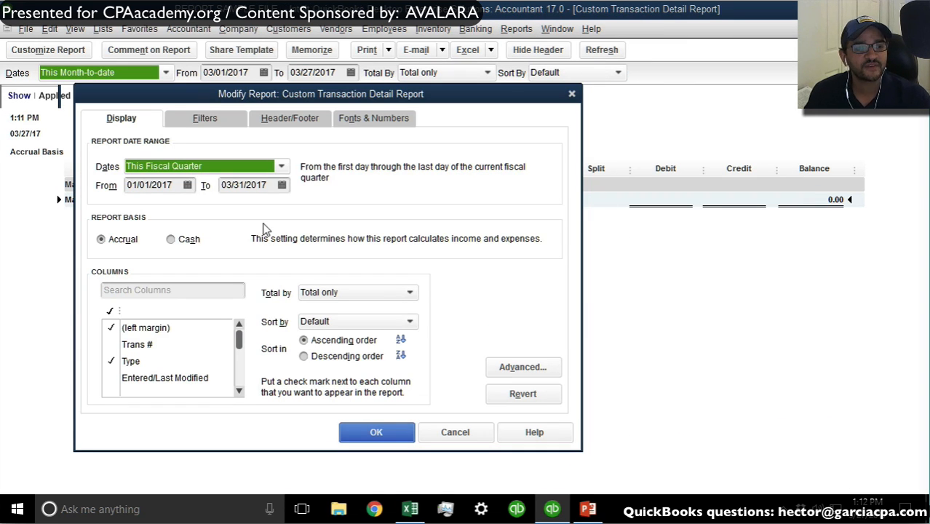
{"action": "left_click", "coordinate": [182, 170]}
{"action": "left_click", "coordinate": [154, 205]}
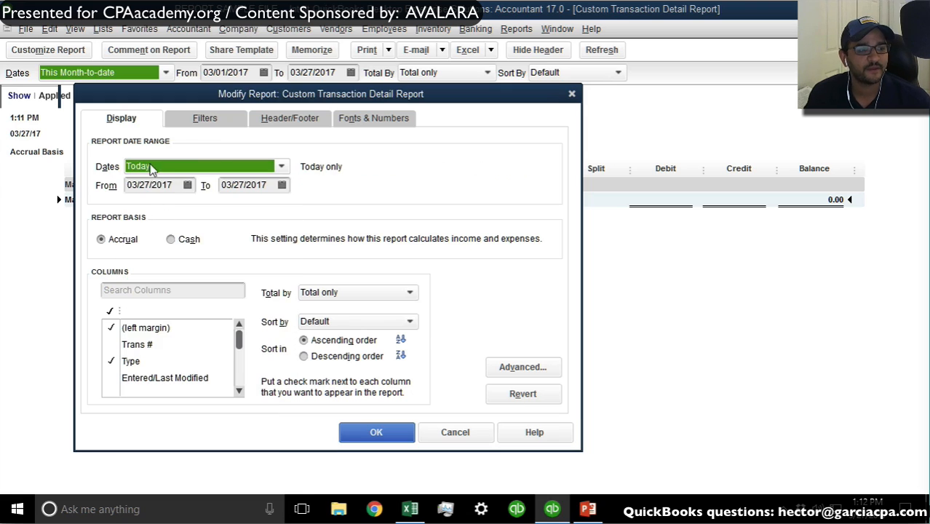
{"action": "left_click", "coordinate": [375, 433]}
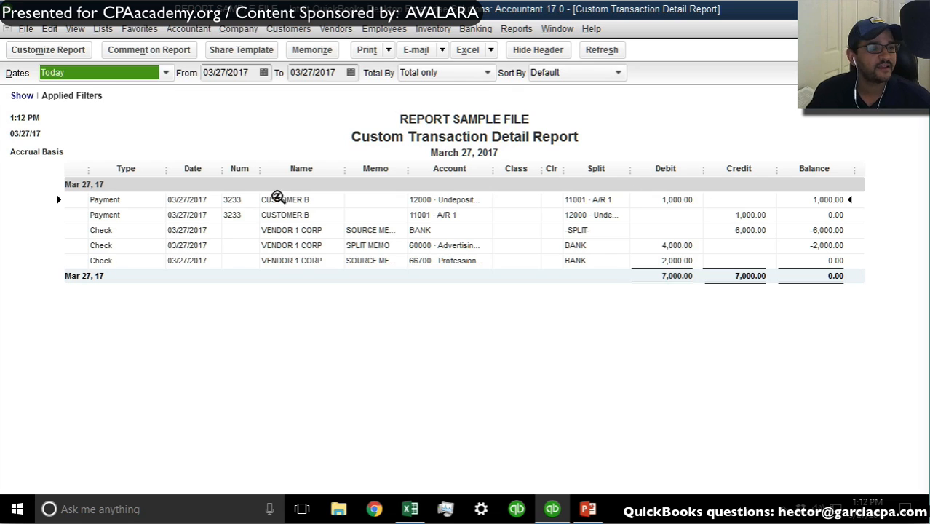
Step: Open the VENDOR 1 CORP check from the report, change its date to 03/28/2017 and save it without classes
{"action": "left_click", "coordinate": [287, 200]}
{"action": "left_click", "coordinate": [288, 215]}
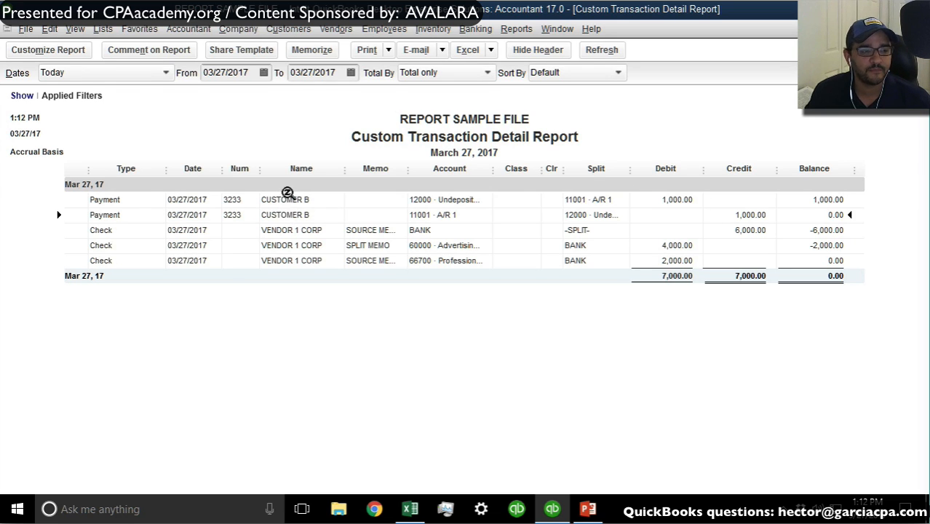
{"action": "double_click", "coordinate": [171, 228]}
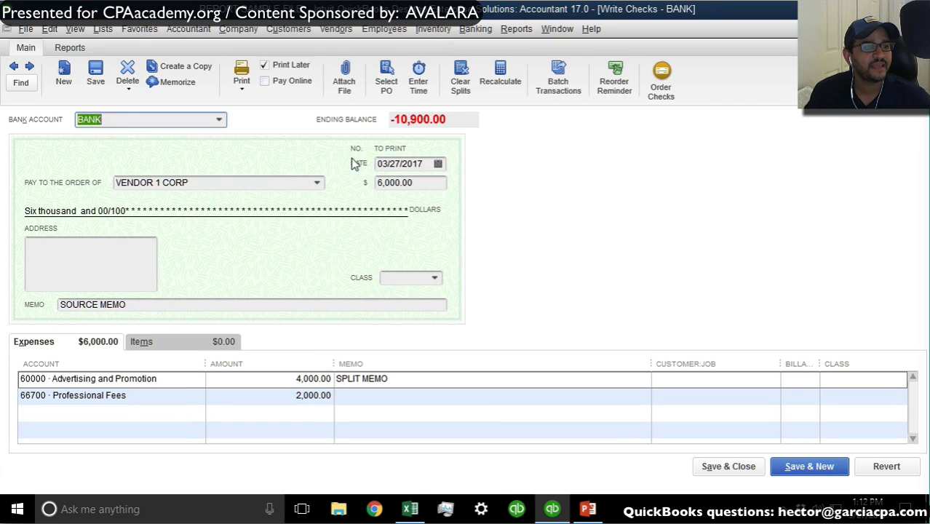
{"action": "left_click", "coordinate": [741, 469]}
{"action": "left_click", "coordinate": [399, 168]}
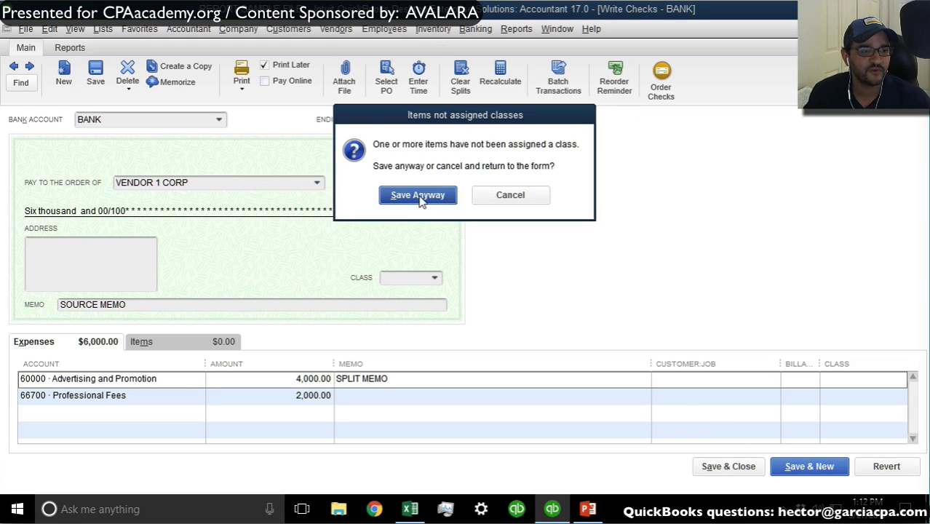
{"action": "left_click", "coordinate": [420, 197]}
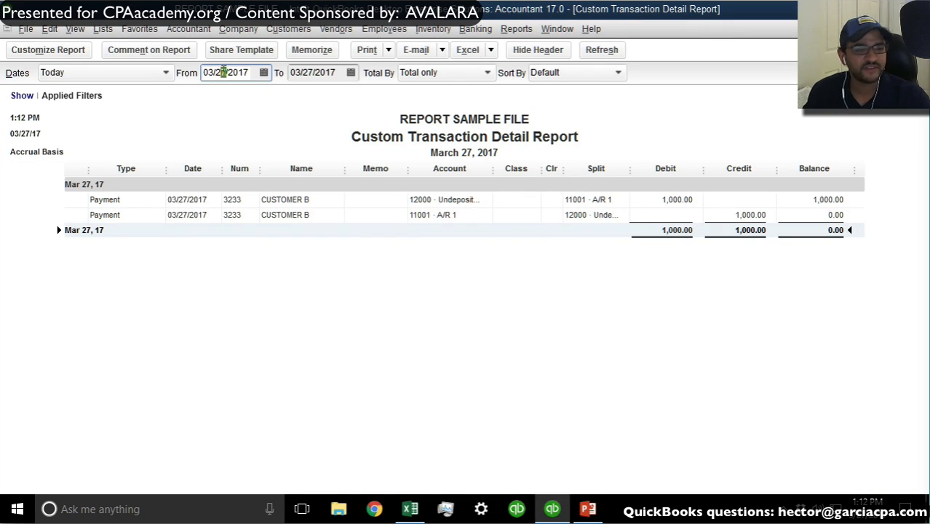
Step: Set the report's From and To dates to 03/28/2017 and refresh it
{"action": "left_click_drag", "start_coordinate": [205, 73], "coordinate": [275, 80]}
{"action": "key", "text": "plus"}
{"action": "left_click", "coordinate": [310, 77]}
{"action": "key", "text": "plus"}
{"action": "left_click", "coordinate": [600, 51]}
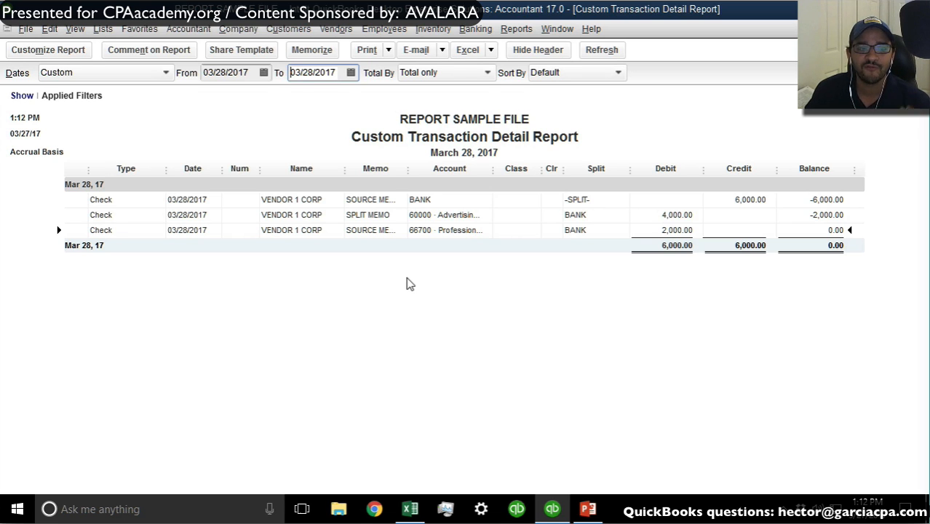
Step: Switch to PowerPoint and review the Source Vs. Destination slides through slide 8 on the ALL detail level filter
{"action": "left_click", "coordinate": [588, 510]}
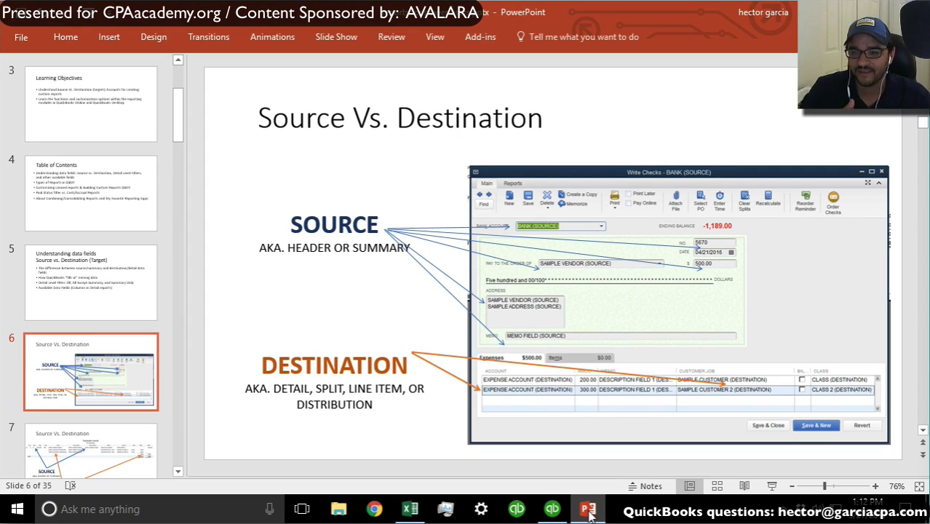
{"action": "left_click", "coordinate": [71, 437]}
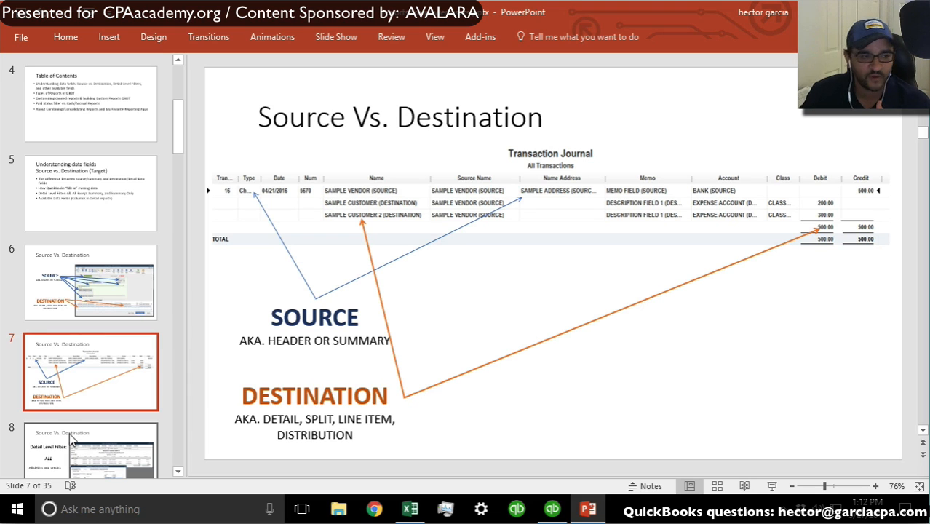
{"action": "left_click", "coordinate": [69, 433]}
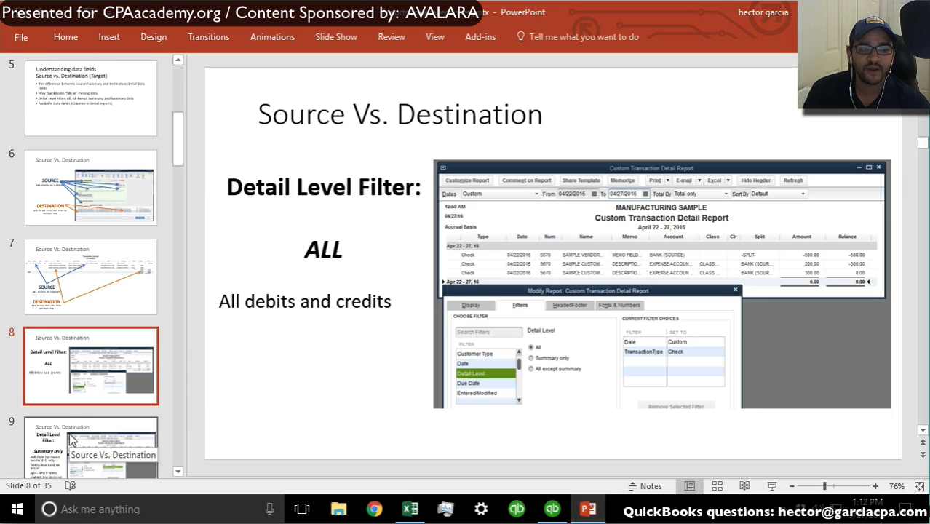
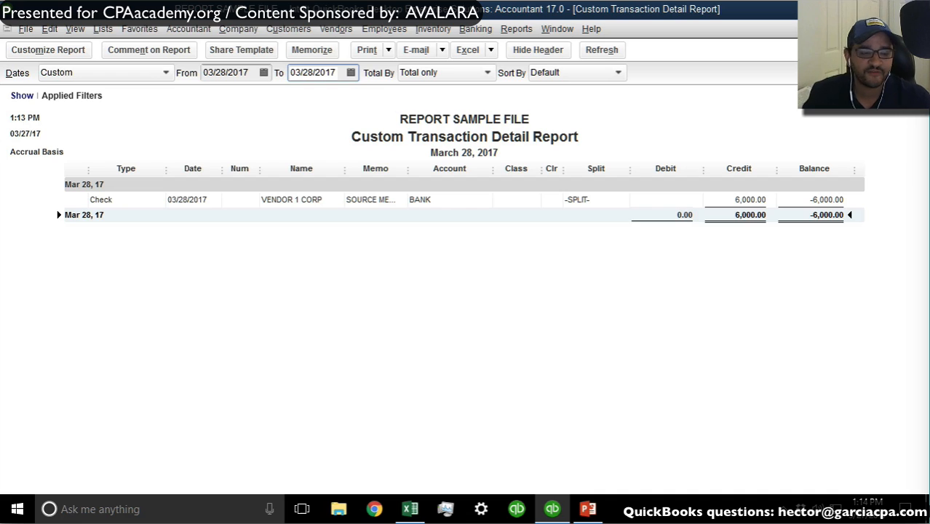
Step: Set the custom report's transaction font size to 10 and narrow the Split column to fit all columns
{"action": "left_click", "coordinate": [575, 200]}
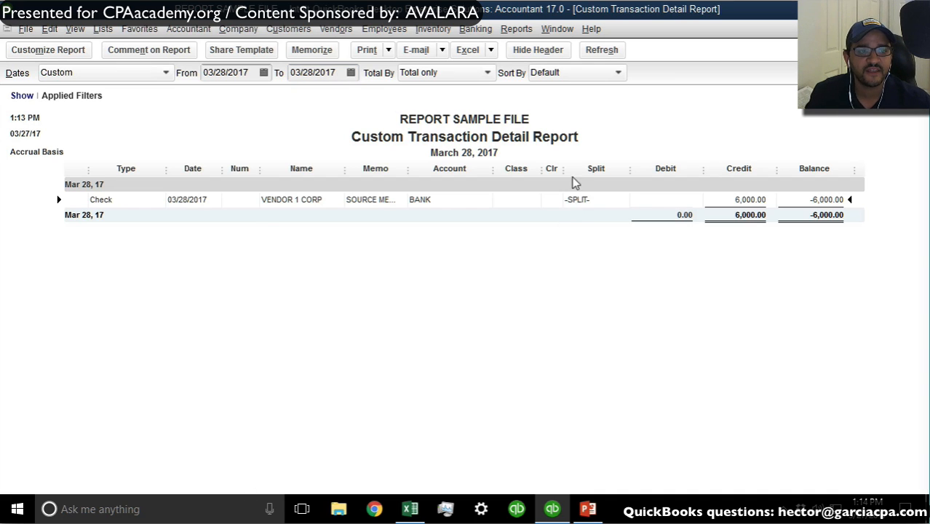
{"action": "double_click", "coordinate": [581, 199]}
{"action": "left_click", "coordinate": [224, 179]}
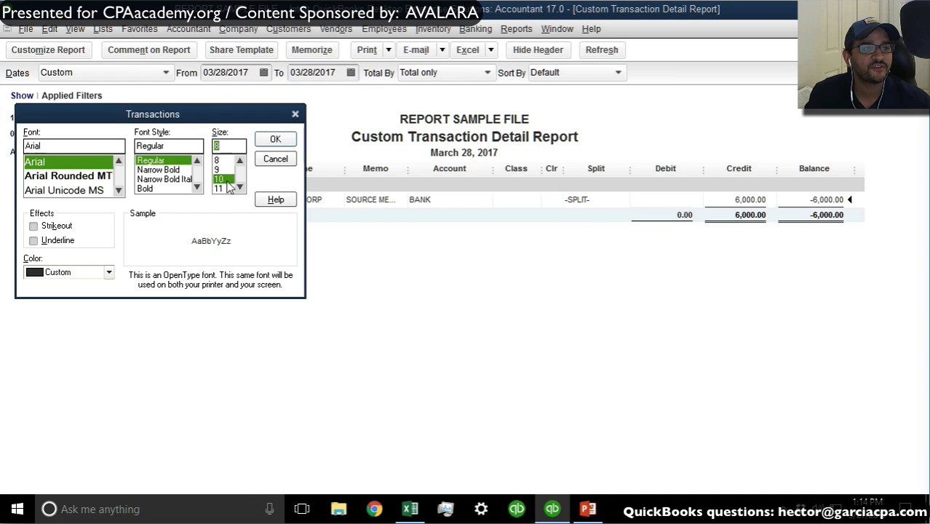
{"action": "left_click", "coordinate": [275, 139]}
{"action": "left_click", "coordinate": [396, 175]}
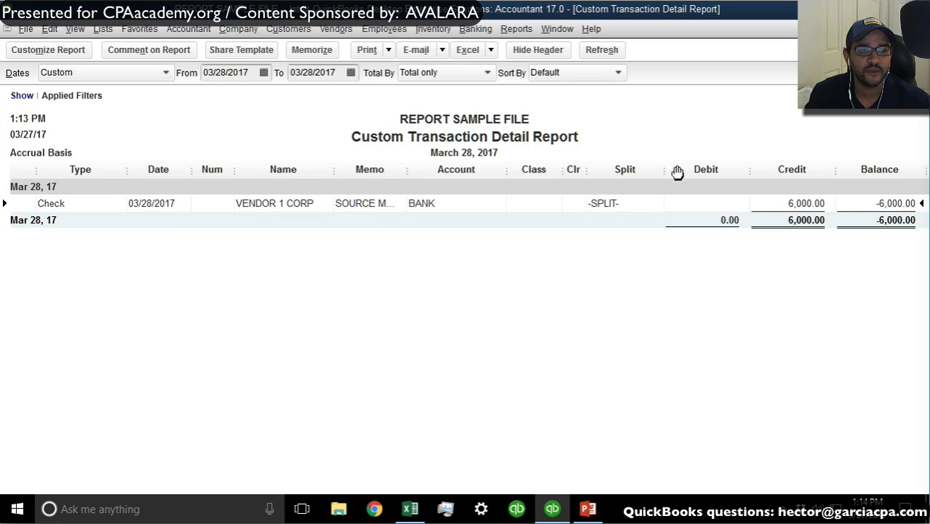
{"action": "left_click_drag", "start_coordinate": [662, 168], "coordinate": [644, 175]}
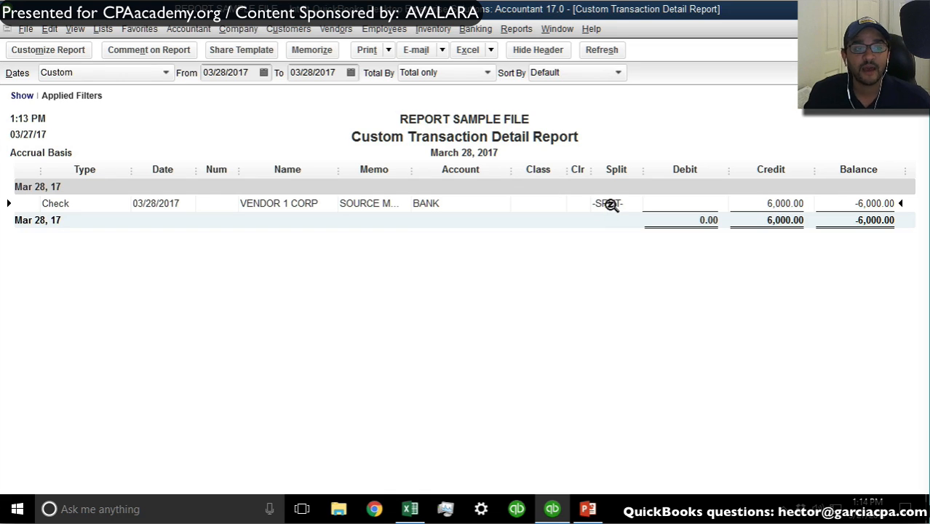
Step: Open the VENDOR 1 CORP check from the report, duplicate it and set the copy's amount to 10,000.00
{"action": "double_click", "coordinate": [240, 203]}
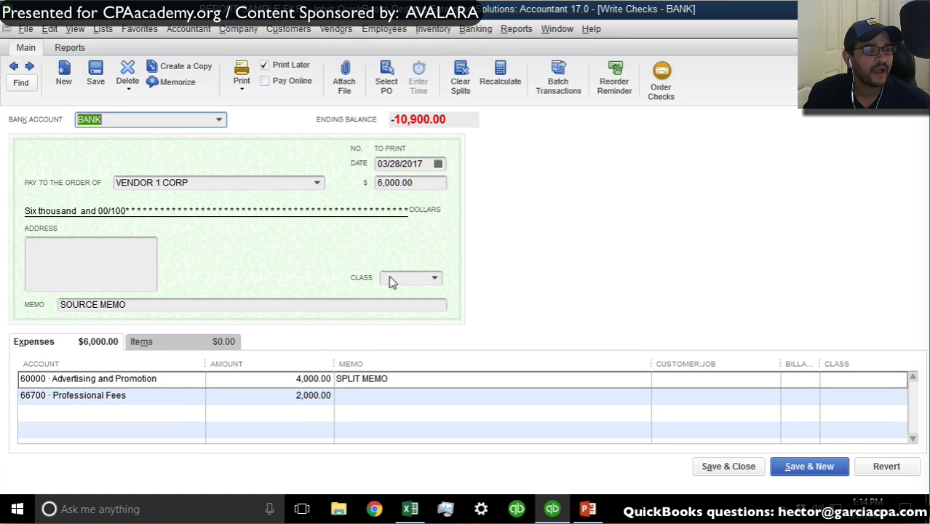
{"action": "right_click", "coordinate": [640, 233]}
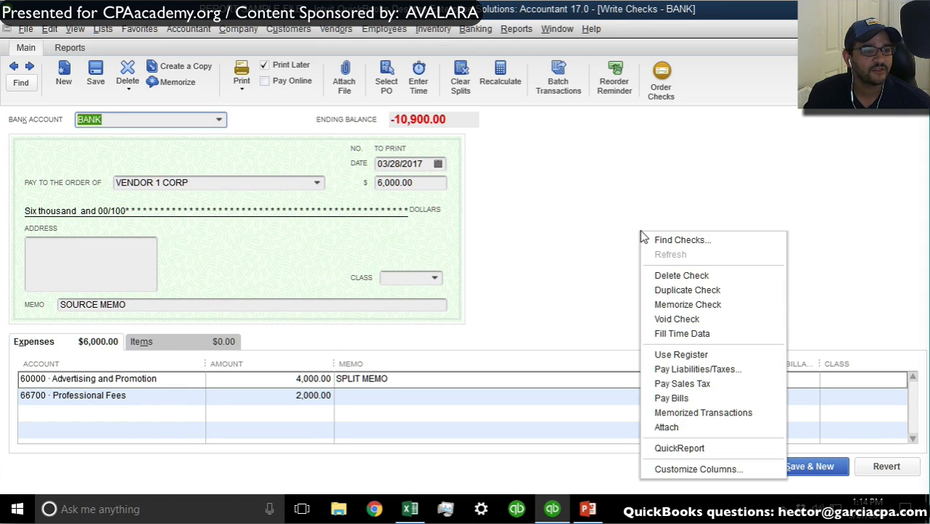
{"action": "left_click", "coordinate": [698, 291]}
{"action": "left_click", "coordinate": [467, 231]}
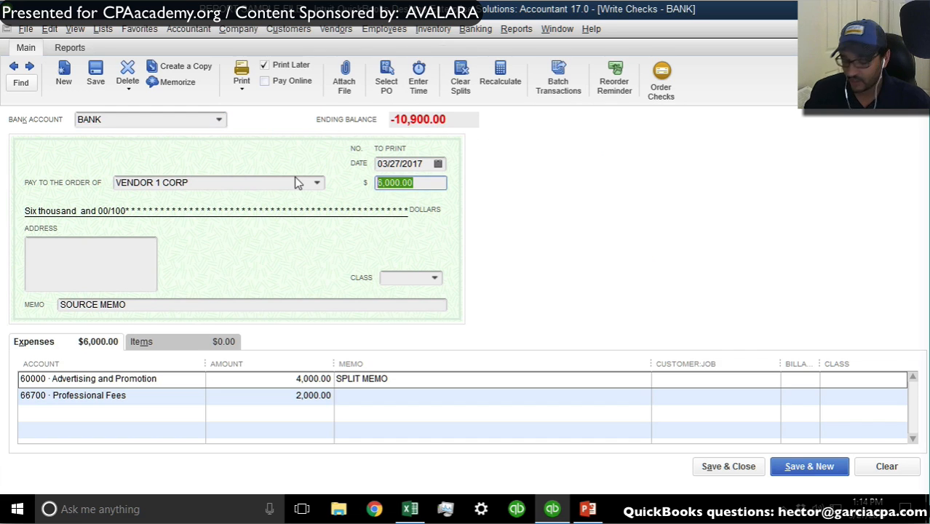
{"action": "type", "text": "100"}
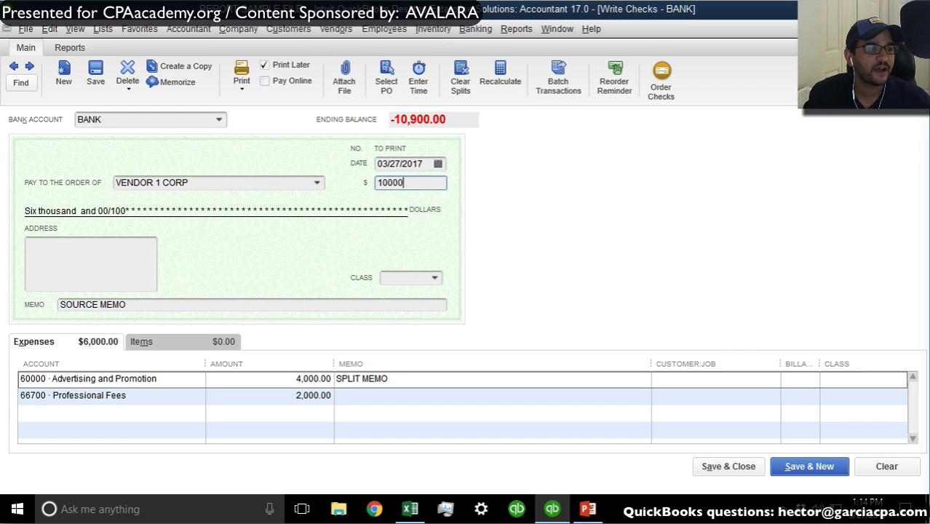
Step: Delete the Professional Fees line from the copied check and set the Advertising and Promotion amount to 10,000.00
{"action": "left_click", "coordinate": [165, 397]}
{"action": "right_click", "coordinate": [162, 397]}
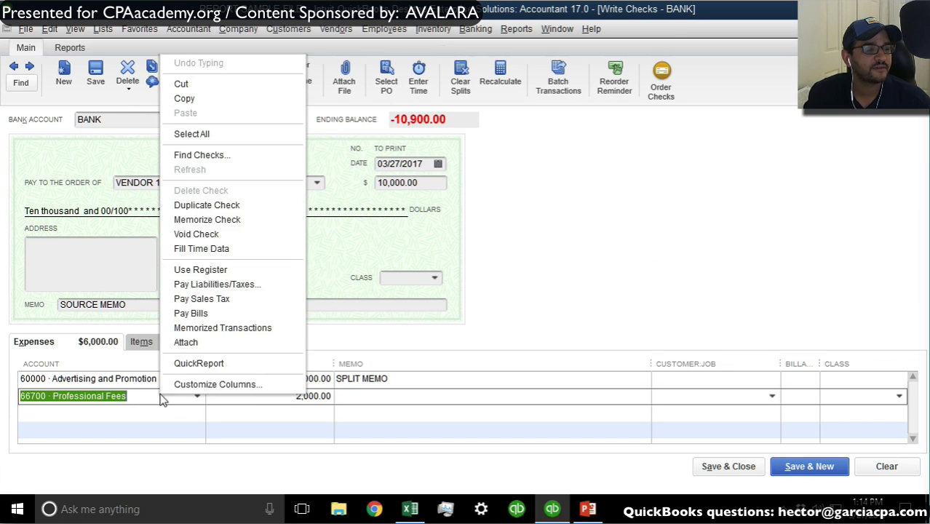
{"action": "left_click", "coordinate": [50, 28]}
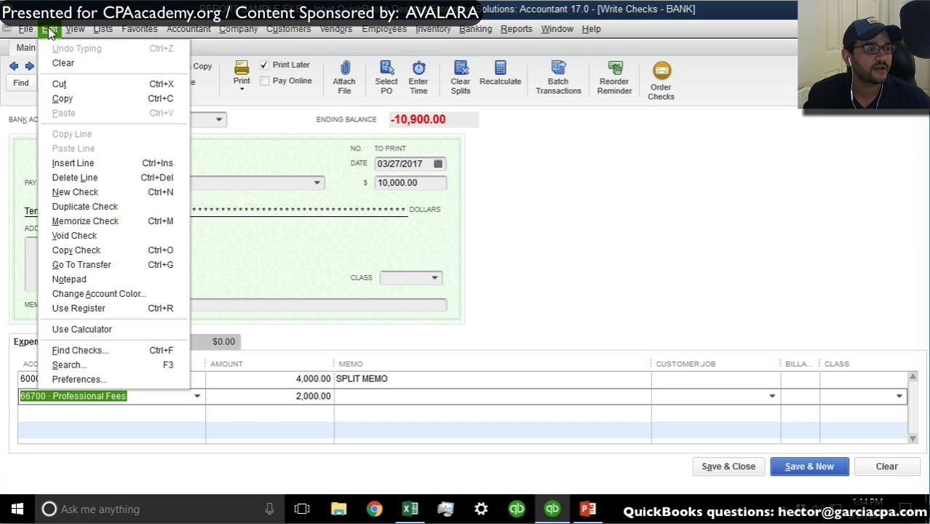
{"action": "left_click", "coordinate": [113, 185]}
{"action": "key", "text": "Tab"}
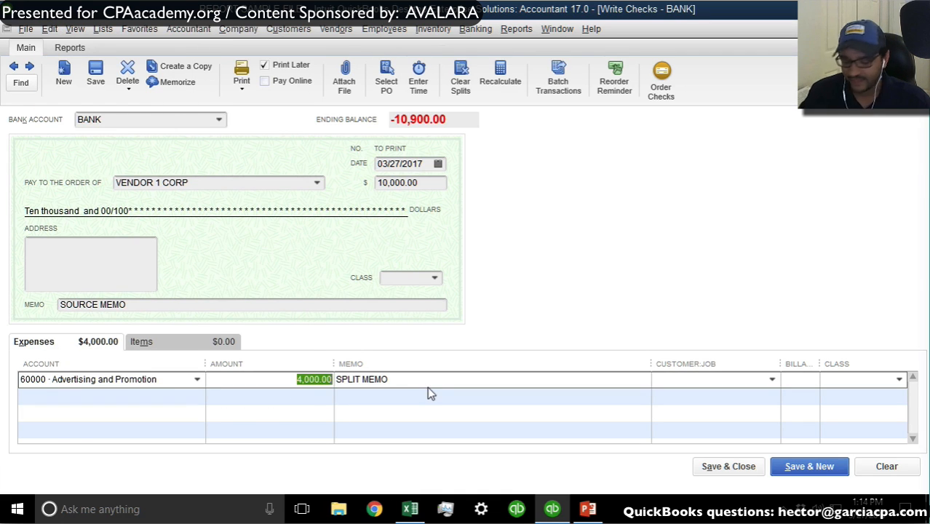
{"action": "type", "text": "10,000"}
{"action": "key", "text": "Tab"}
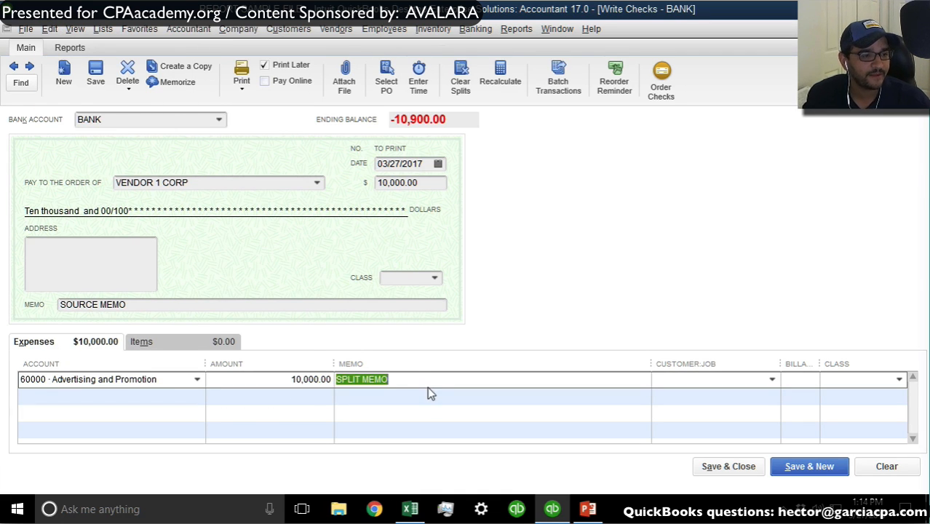
Step: Date the copied check 03/28/2017, make it payable to VENDOR 2, and save and close it
{"action": "left_click", "coordinate": [427, 163]}
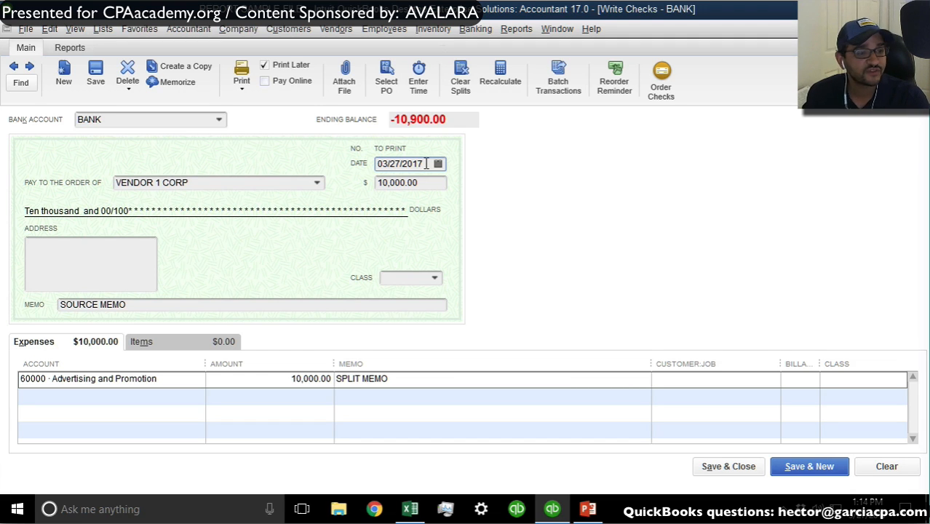
{"action": "key", "text": "plus"}
{"action": "left_click", "coordinate": [316, 183]}
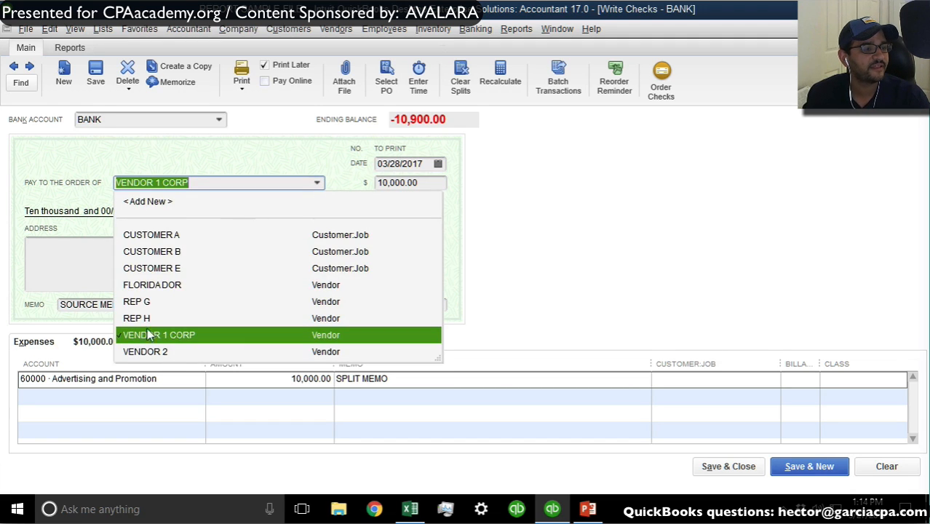
{"action": "left_click", "coordinate": [181, 355]}
{"action": "left_click", "coordinate": [720, 467]}
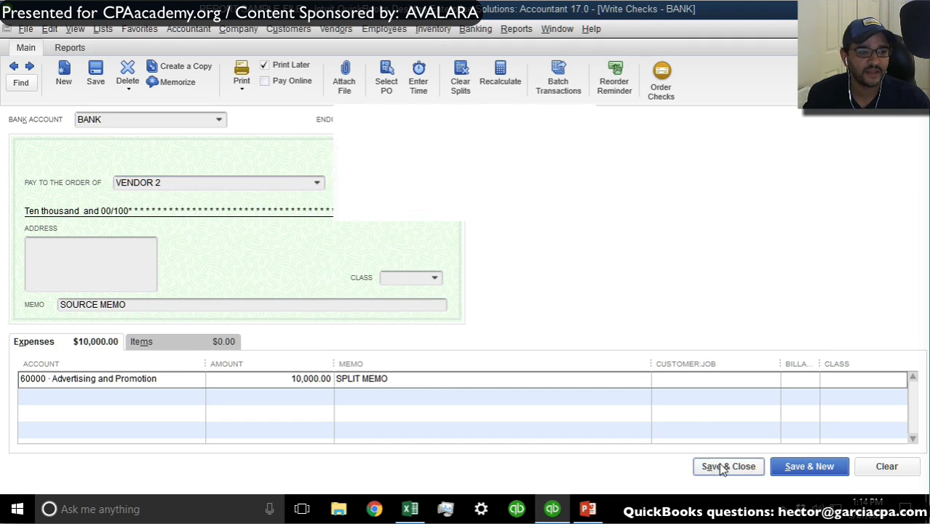
{"action": "left_click", "coordinate": [419, 192]}
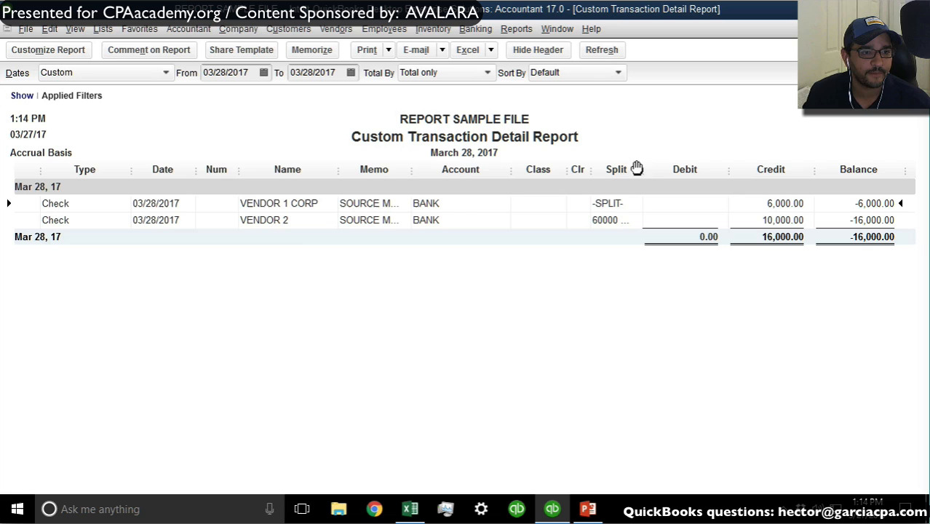
Step: Widen the report's Split column and compare the split and amount data of the VENDOR 1 CORP and VENDOR 2 checks
{"action": "left_click_drag", "start_coordinate": [643, 168], "coordinate": [735, 169]}
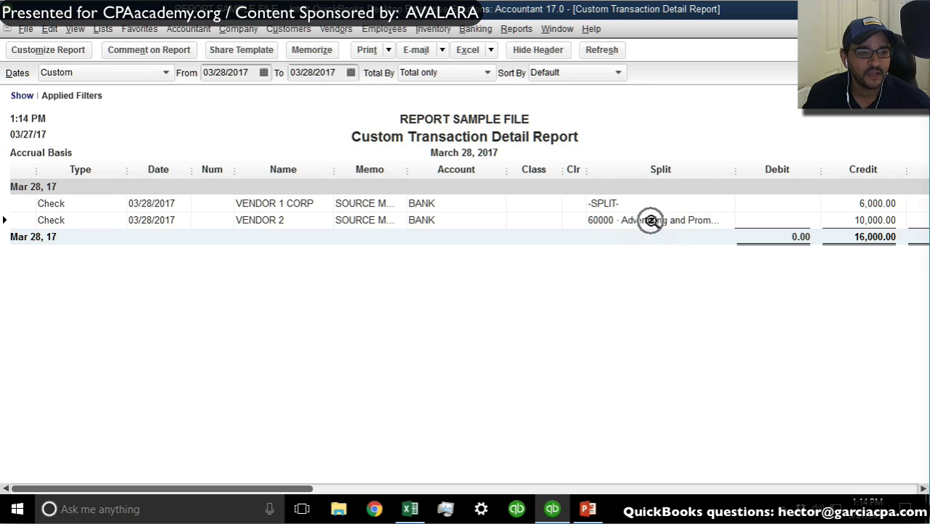
{"action": "double_click", "coordinate": [626, 203]}
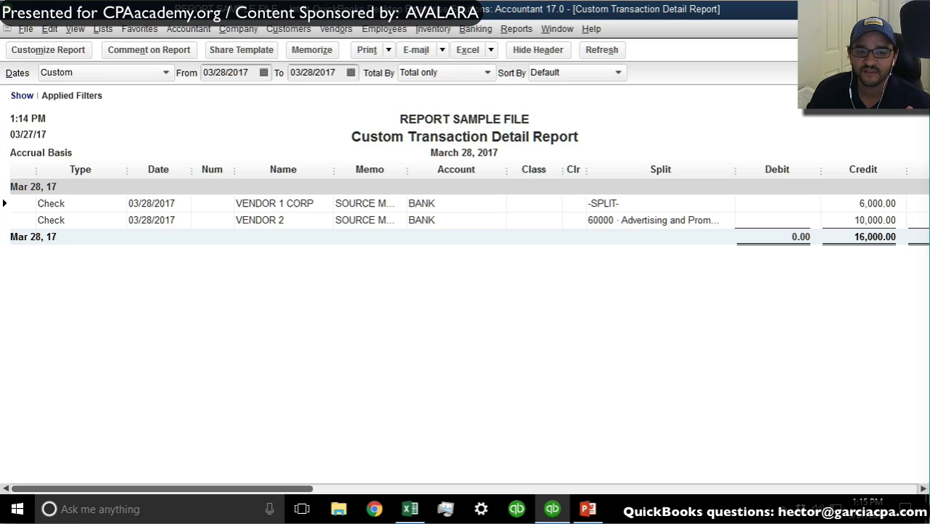
{"action": "scroll", "coordinate": [711, 266], "scroll_direction": "right", "scroll_amount": 5}
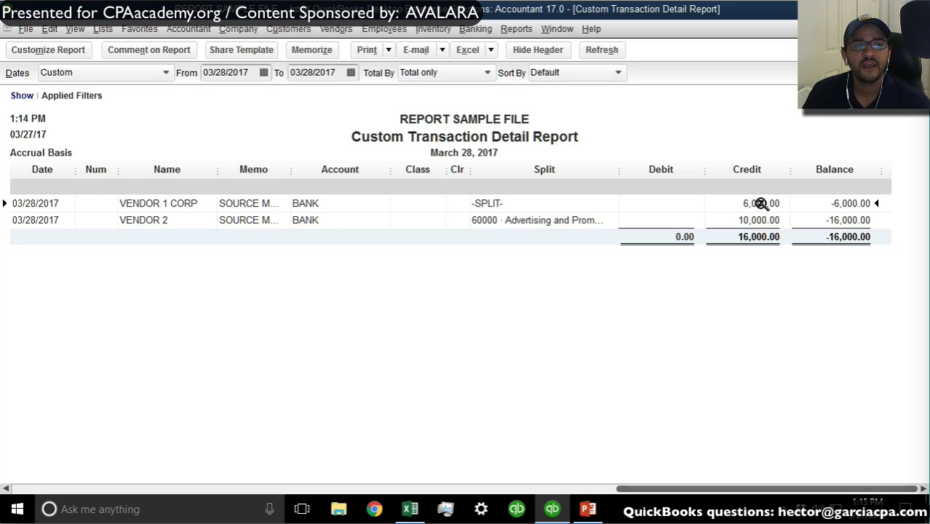
Step: Change the custom report's Detail Level filter to All except summary
{"action": "left_click", "coordinate": [57, 52]}
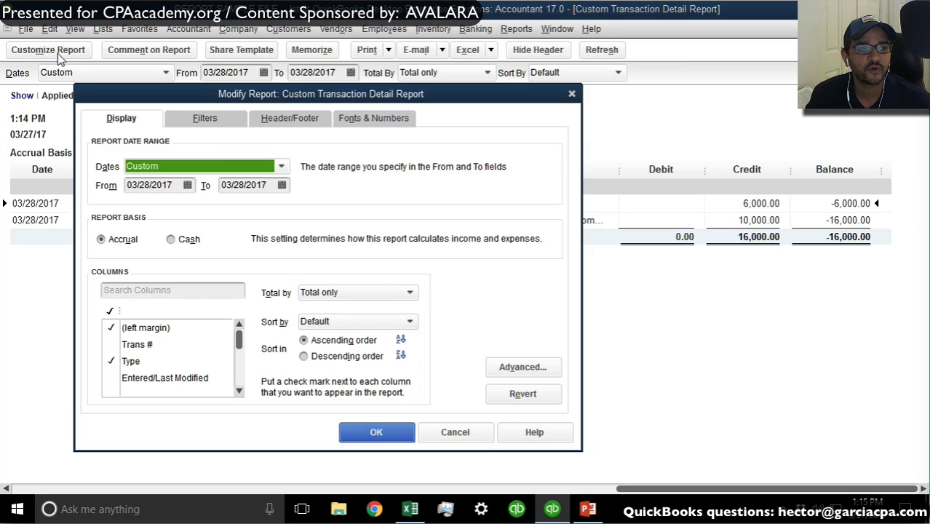
{"action": "left_click", "coordinate": [206, 118]}
{"action": "left_click", "coordinate": [399, 197]}
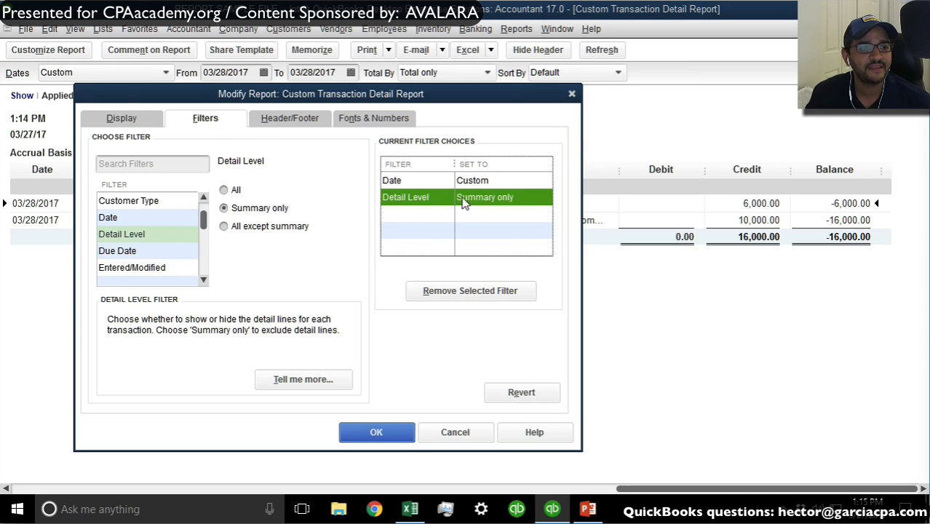
{"action": "left_click", "coordinate": [486, 200]}
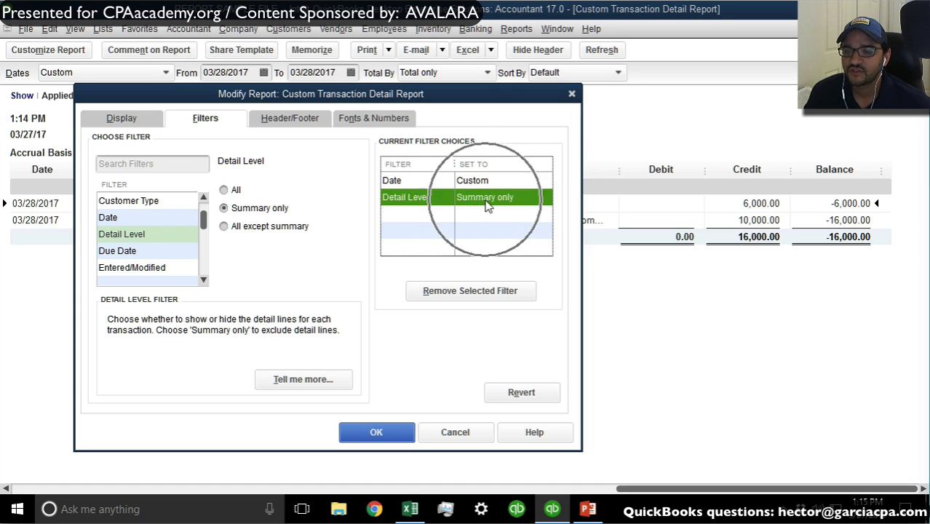
{"action": "left_click", "coordinate": [258, 230]}
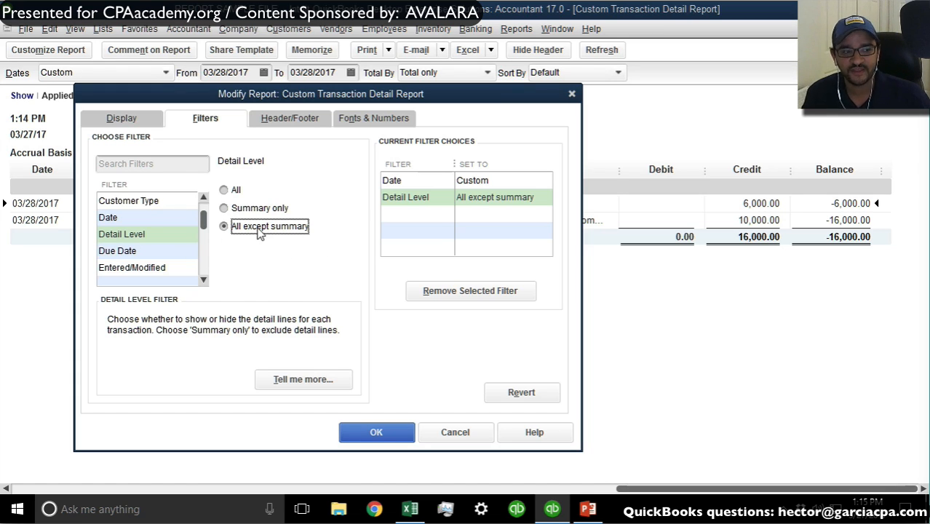
{"action": "left_click", "coordinate": [381, 436]}
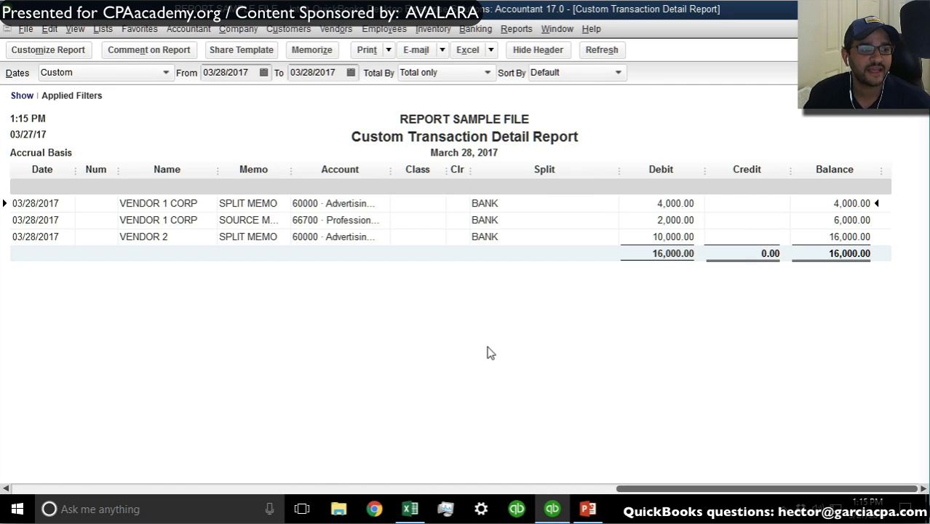
Step: Widen the Account and Memo columns to fit their full text and review the account on each detail line
{"action": "left_click_drag", "start_coordinate": [392, 168], "coordinate": [482, 169]}
{"action": "left_click_drag", "start_coordinate": [292, 169], "coordinate": [338, 171]}
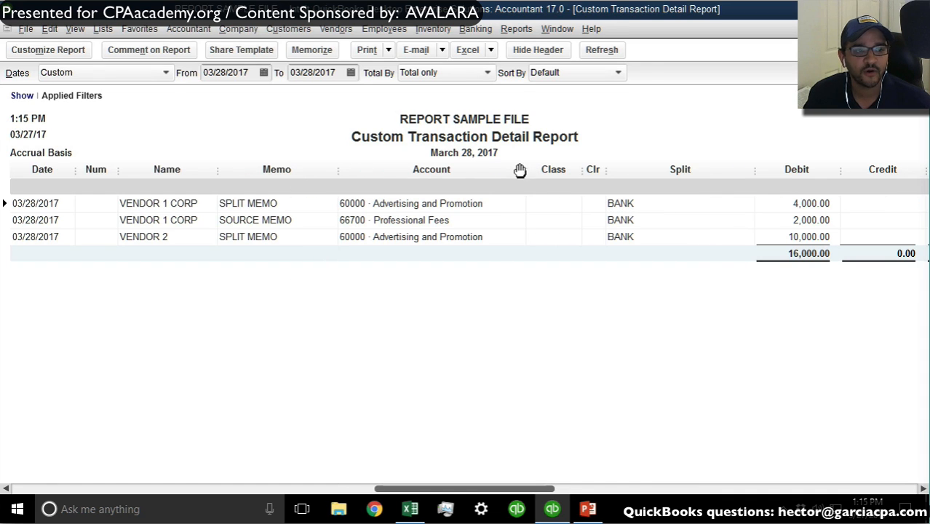
{"action": "left_click_drag", "start_coordinate": [526, 170], "coordinate": [501, 169]}
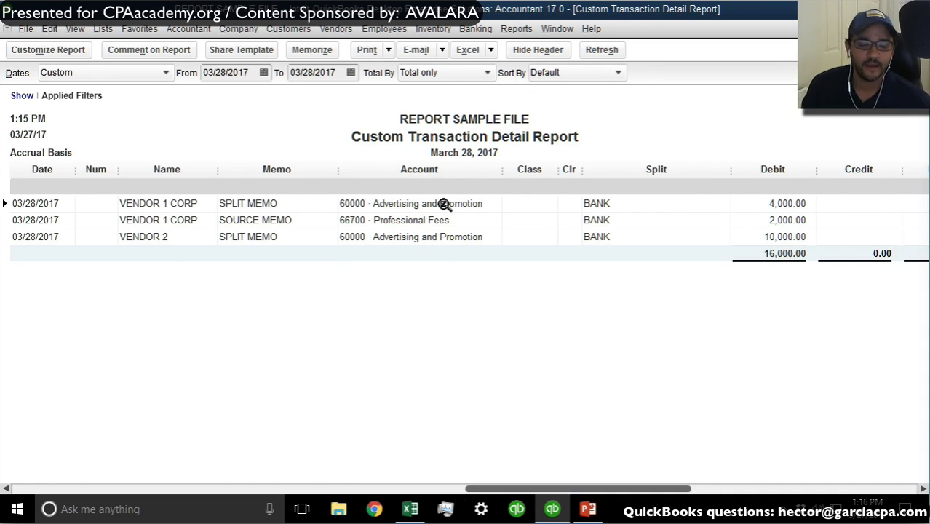
{"action": "left_click", "coordinate": [411, 221]}
{"action": "left_click", "coordinate": [409, 237]}
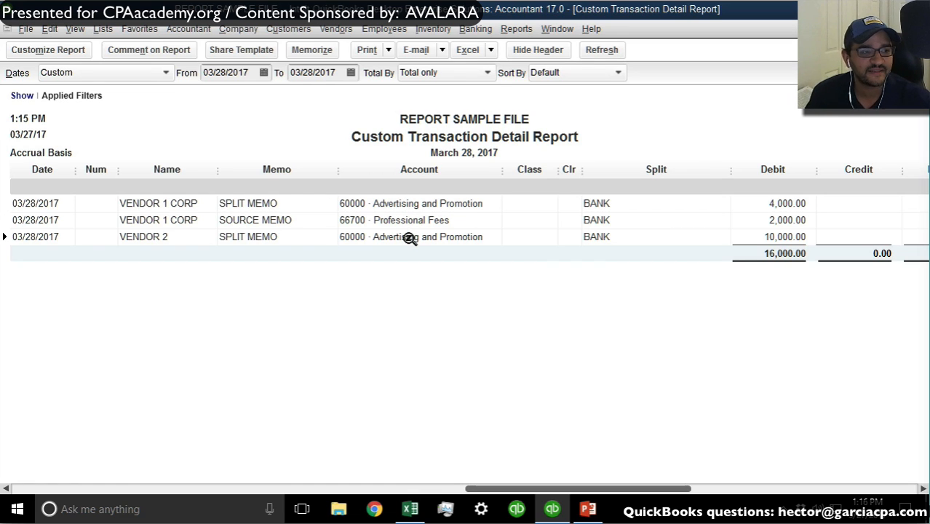
{"action": "left_click", "coordinate": [421, 202]}
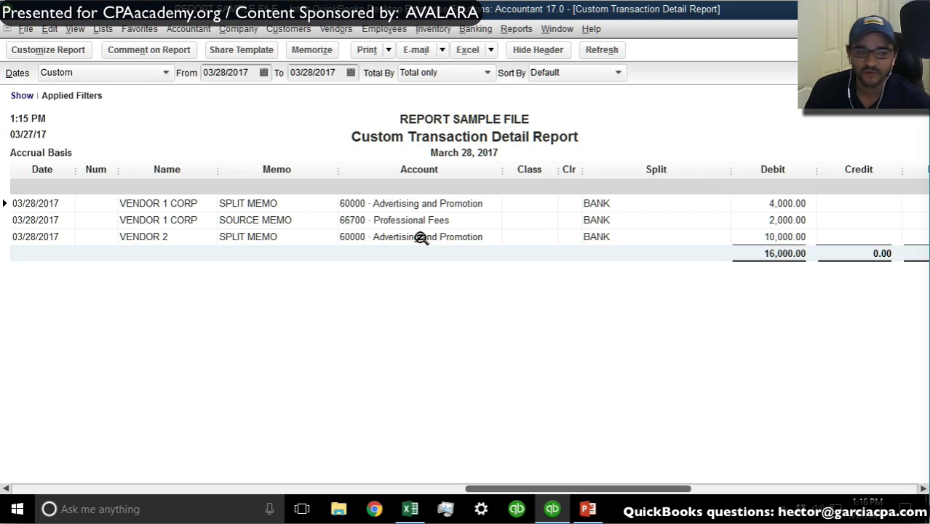
Step: Open the VENDOR 1 CORP check from the report, turn off Print Later, number it 101 and record the change
{"action": "double_click", "coordinate": [411, 204]}
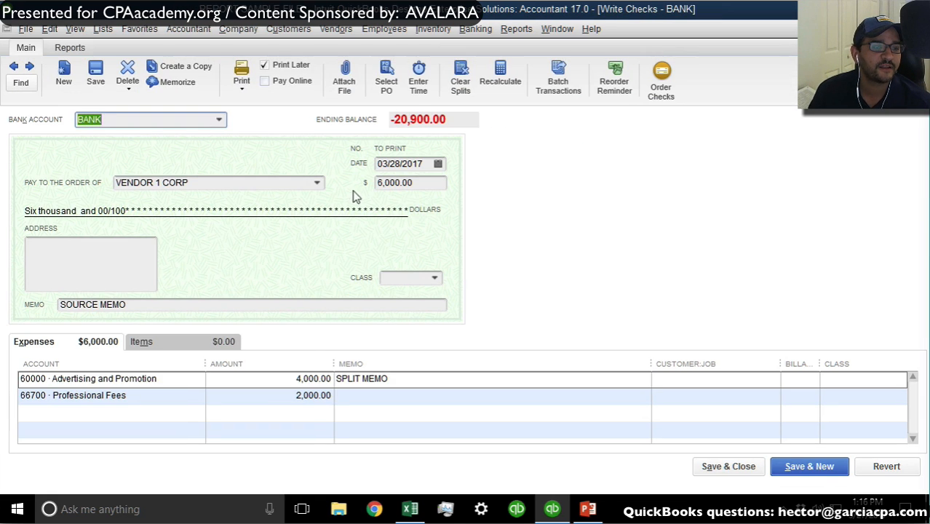
{"action": "left_click", "coordinate": [282, 66]}
{"action": "left_click", "coordinate": [396, 148]}
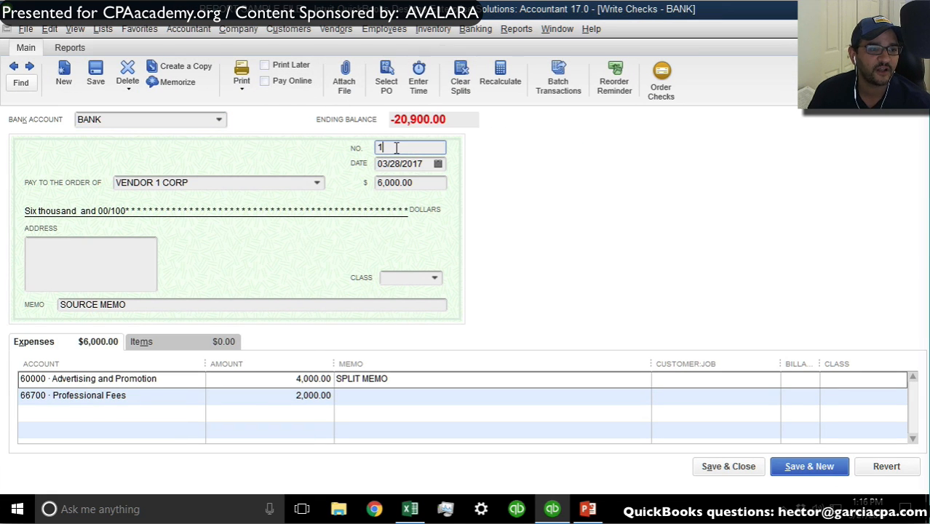
{"action": "type", "text": "01"}
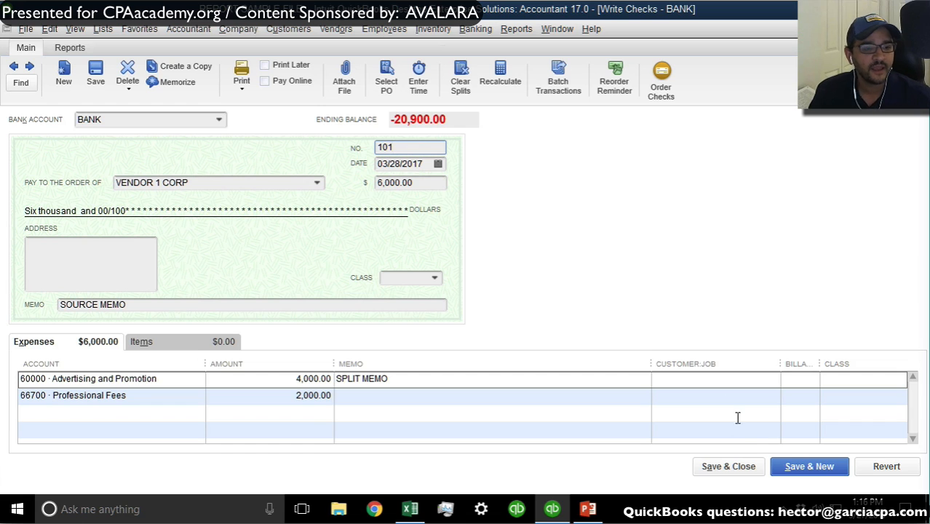
{"action": "left_click", "coordinate": [735, 467]}
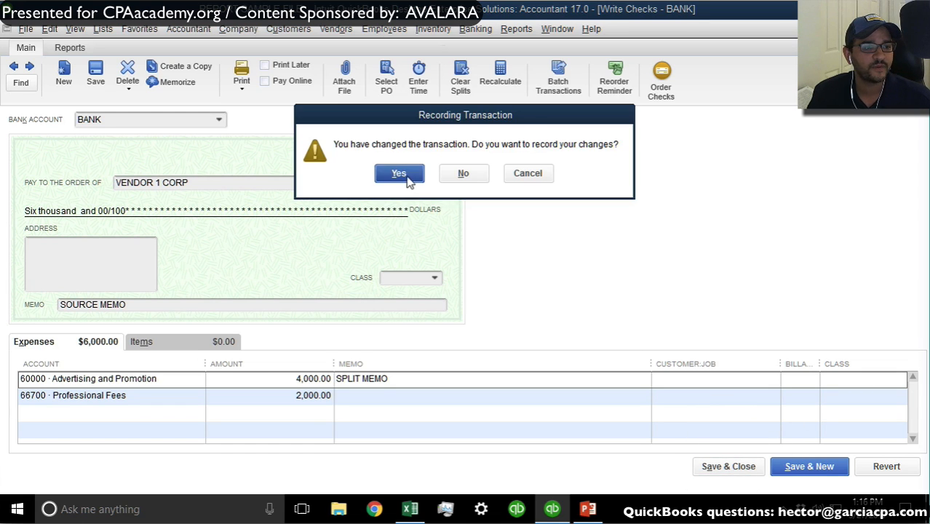
{"action": "left_click", "coordinate": [398, 173]}
{"action": "left_click", "coordinate": [415, 192]}
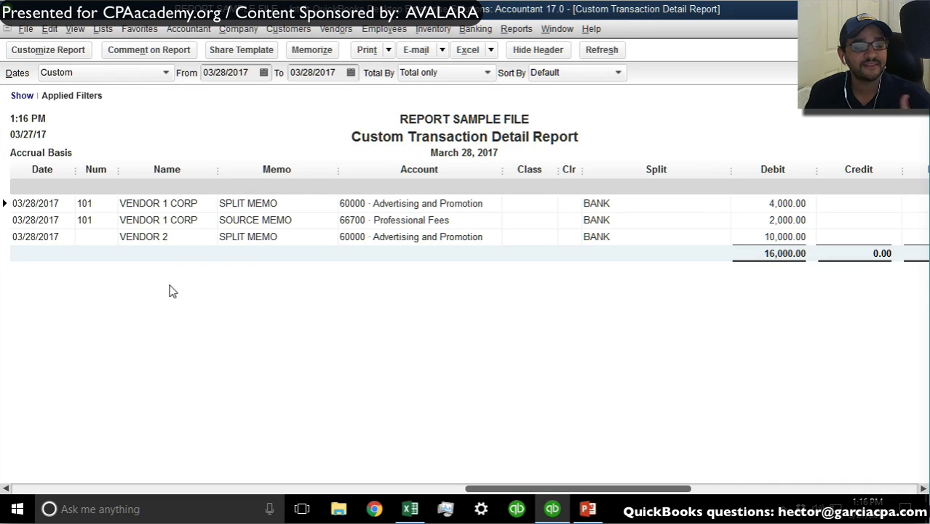
Step: Examine the Num column on the two VENDOR 1 CORP detail lines and close the custom report
{"action": "left_click", "coordinate": [94, 213]}
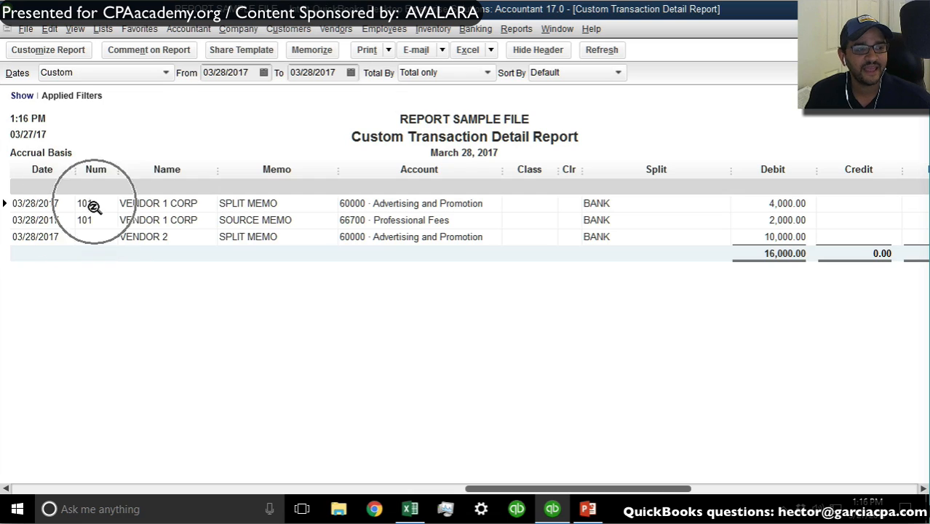
{"action": "left_click", "coordinate": [94, 210]}
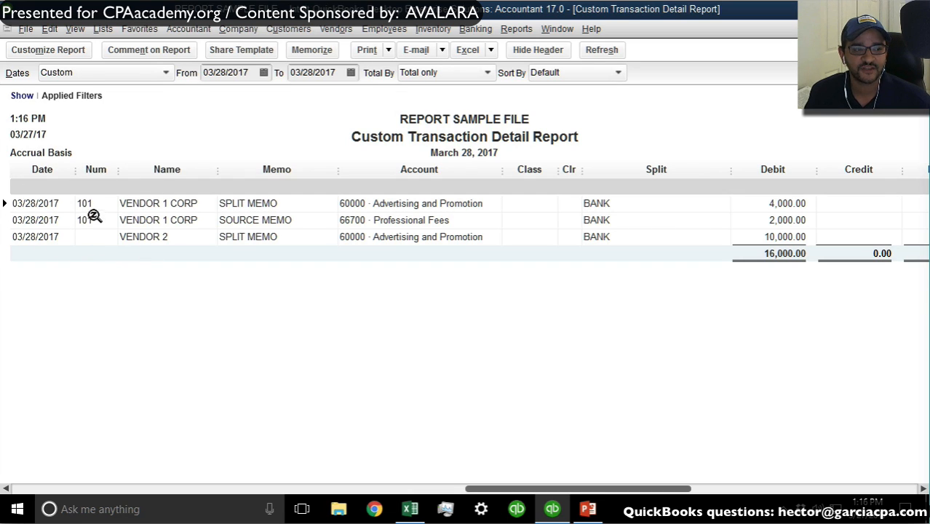
{"action": "left_click", "coordinate": [93, 217]}
{"action": "left_click", "coordinate": [97, 196]}
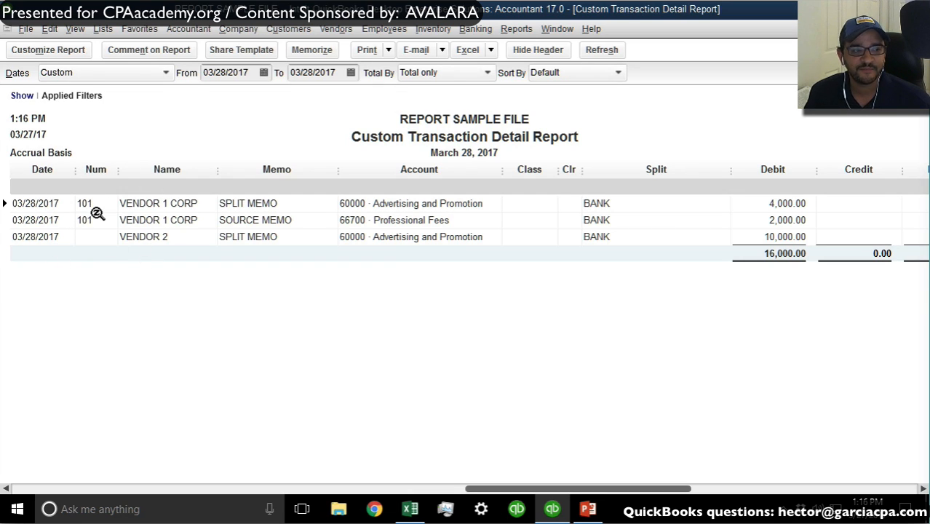
{"action": "left_click", "coordinate": [96, 212]}
{"action": "left_click", "coordinate": [96, 212]}
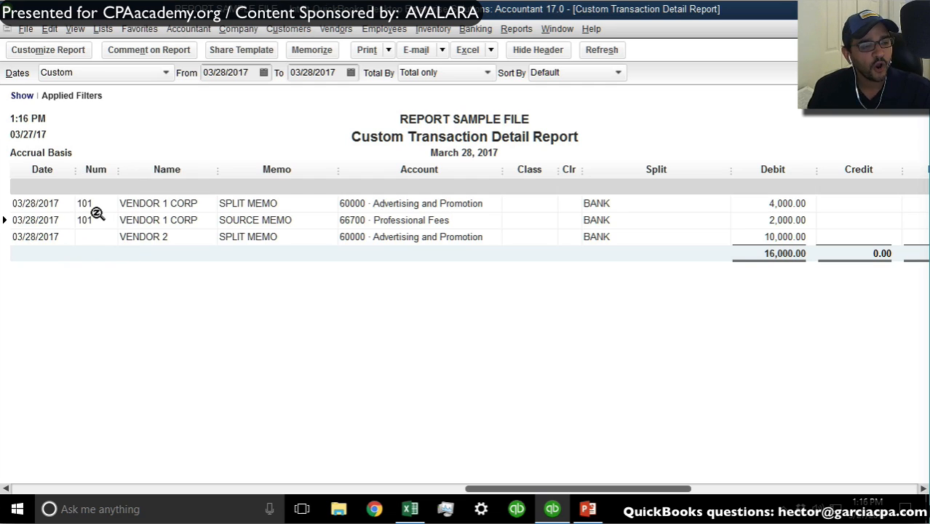
{"action": "key", "text": "Escape"}
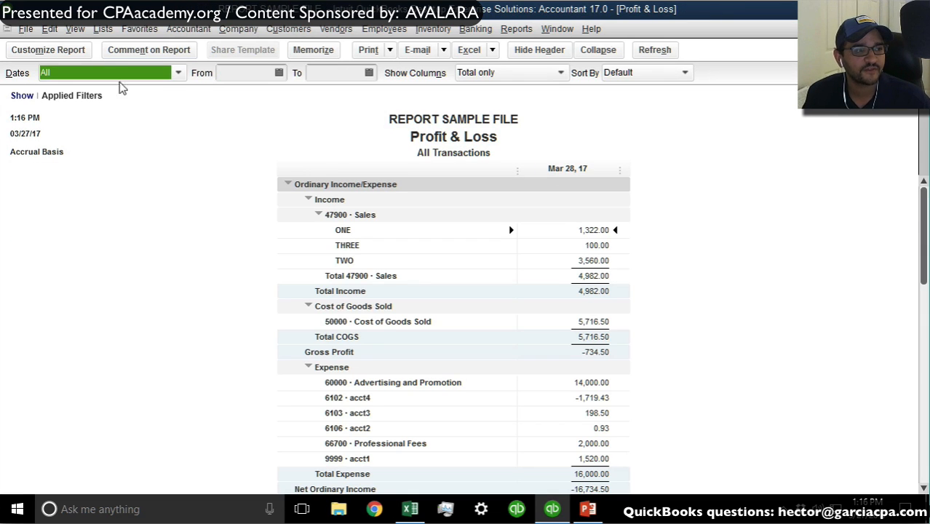
Step: Run an advanced Find for transactions with the Date filter set to Today
{"action": "left_click", "coordinate": [50, 29]}
{"action": "left_click", "coordinate": [113, 219]}
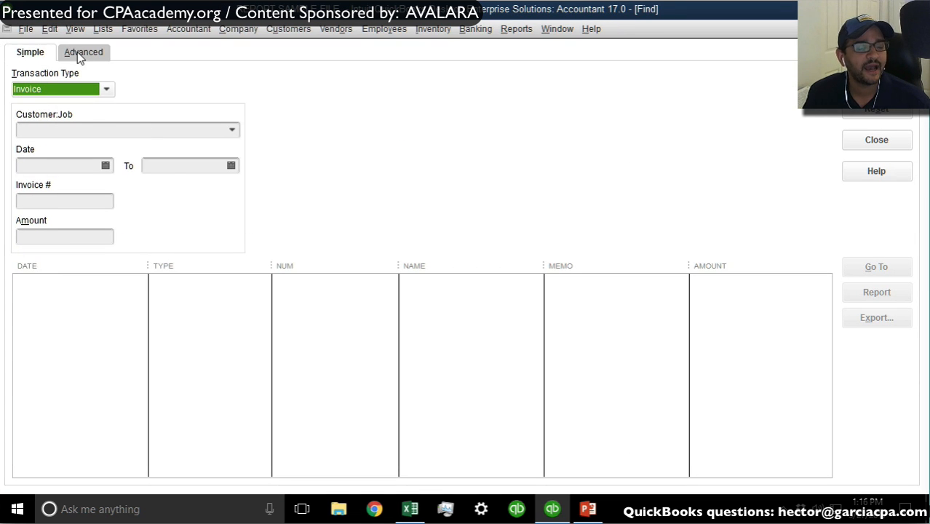
{"action": "left_click", "coordinate": [77, 51]}
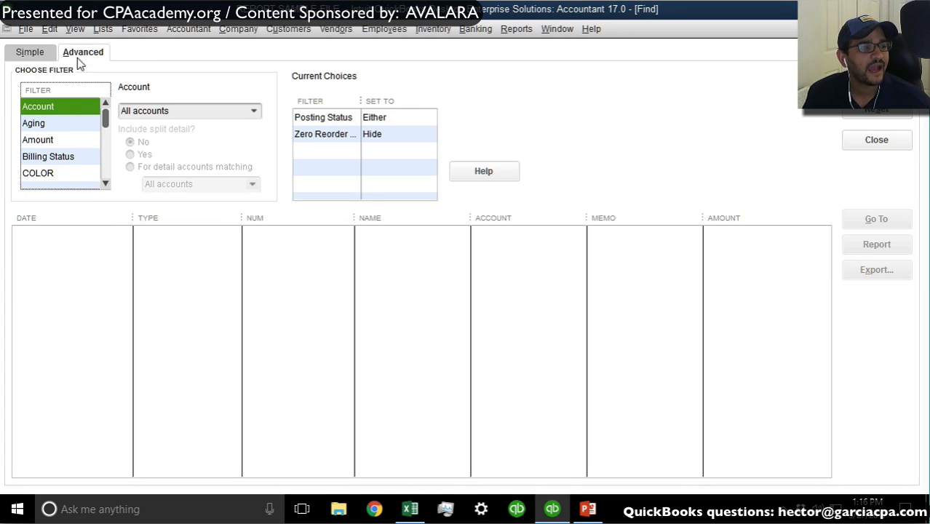
{"action": "left_click", "coordinate": [50, 144]}
{"action": "scroll", "coordinate": [50, 144], "scroll_direction": "down", "scroll_amount": 2}
{"action": "left_click", "coordinate": [50, 144]}
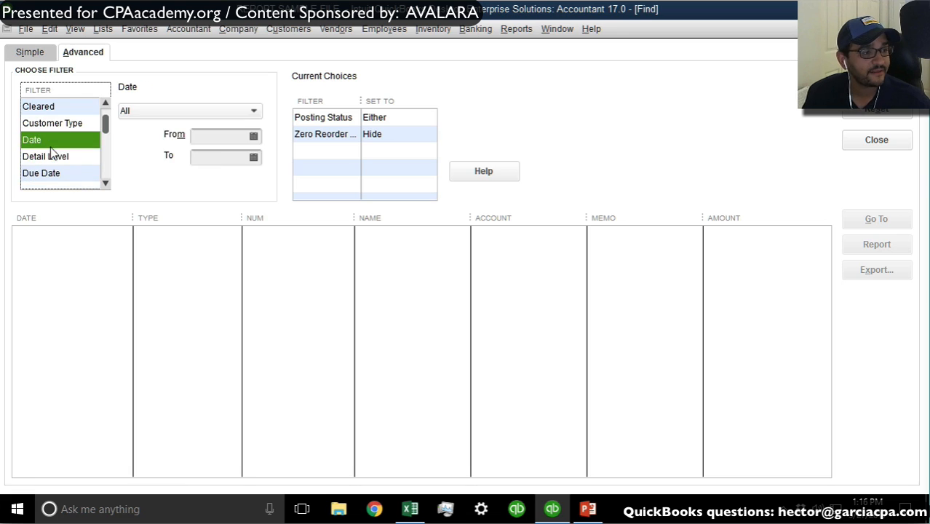
{"action": "left_click", "coordinate": [189, 112]}
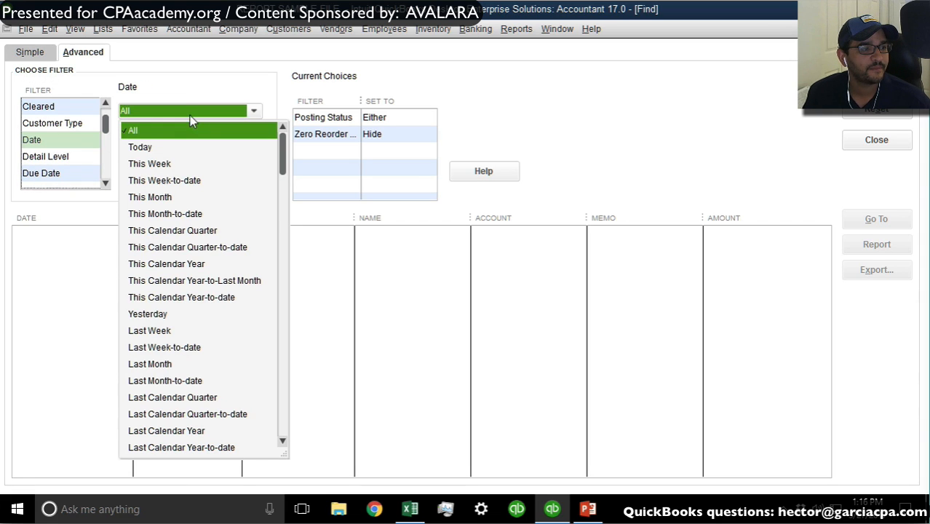
{"action": "left_click", "coordinate": [146, 147]}
{"action": "left_click", "coordinate": [875, 83]}
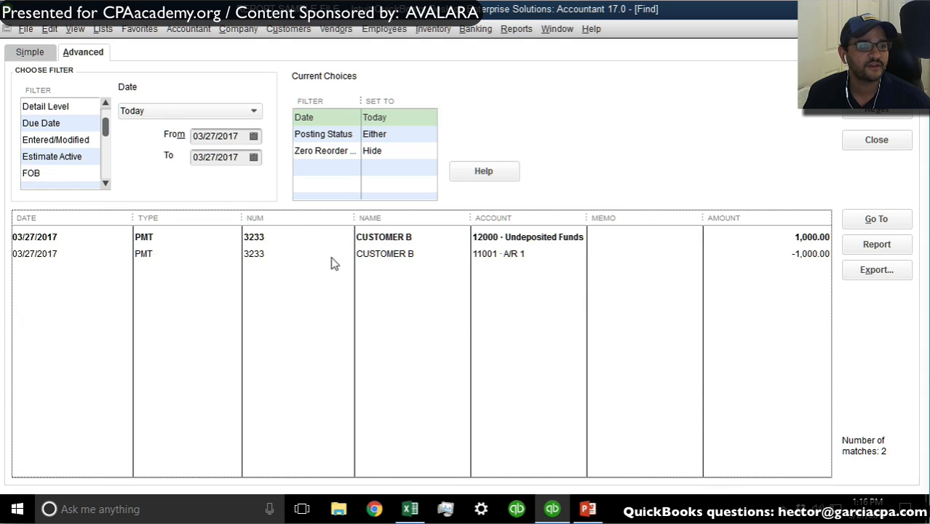
Step: Rerun the search for 03/28/2017 only and compare the VENDOR 1 CORP source line with its split lines
{"action": "left_click", "coordinate": [230, 136]}
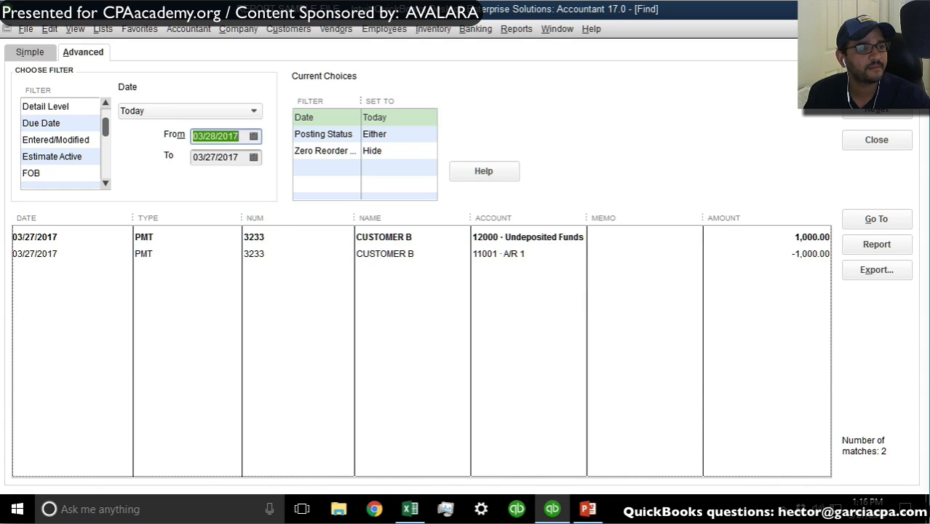
{"action": "key", "text": "plus"}
{"action": "key", "text": "Tab"}
{"action": "left_click", "coordinate": [875, 83]}
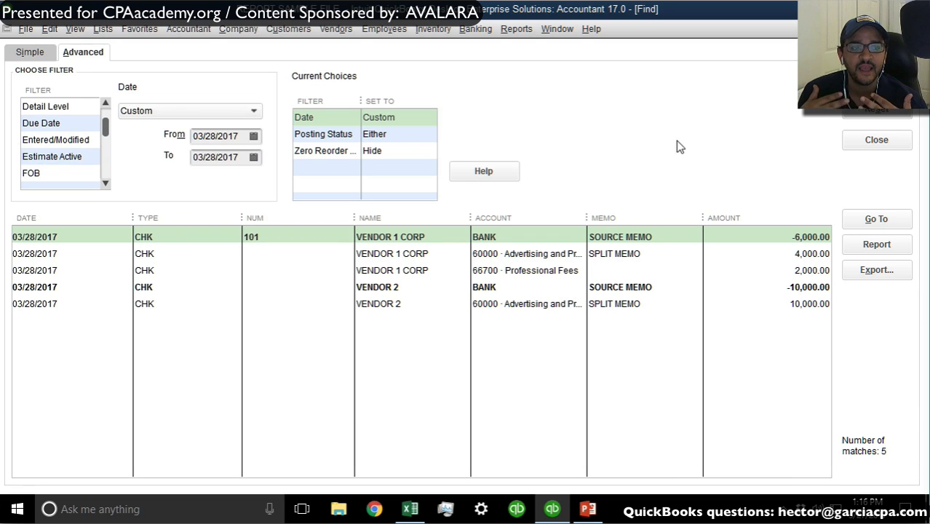
{"action": "left_click", "coordinate": [397, 236]}
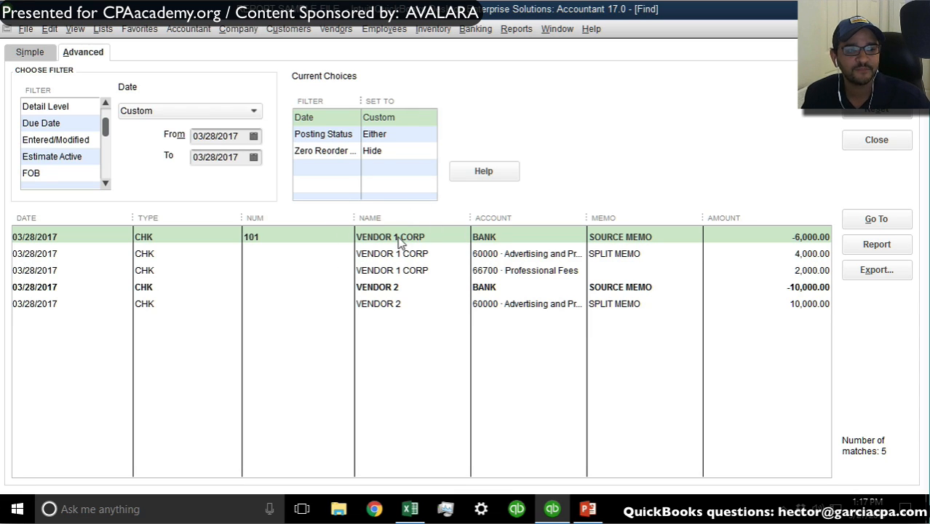
{"action": "left_click", "coordinate": [414, 253]}
{"action": "left_click", "coordinate": [419, 273]}
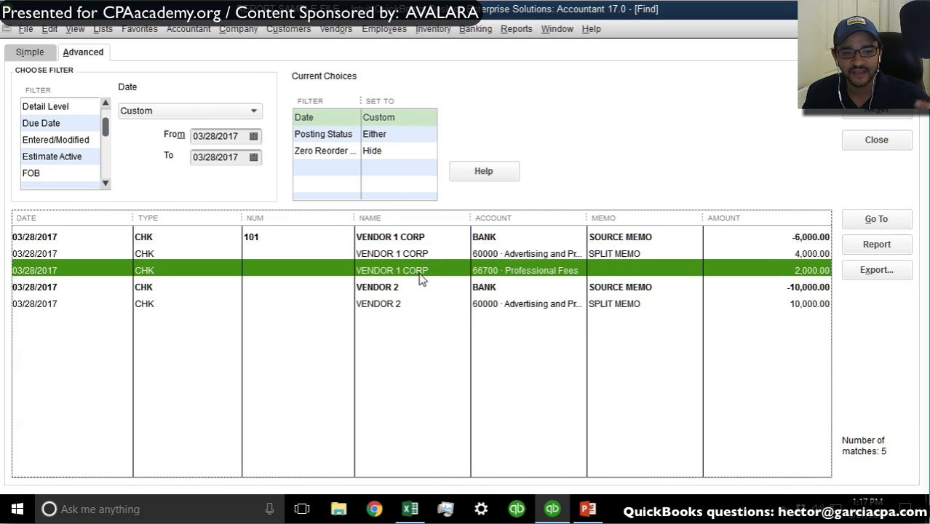
Step: Compare the VENDOR 2 source line with its split line in the Find results
{"action": "left_click", "coordinate": [413, 287]}
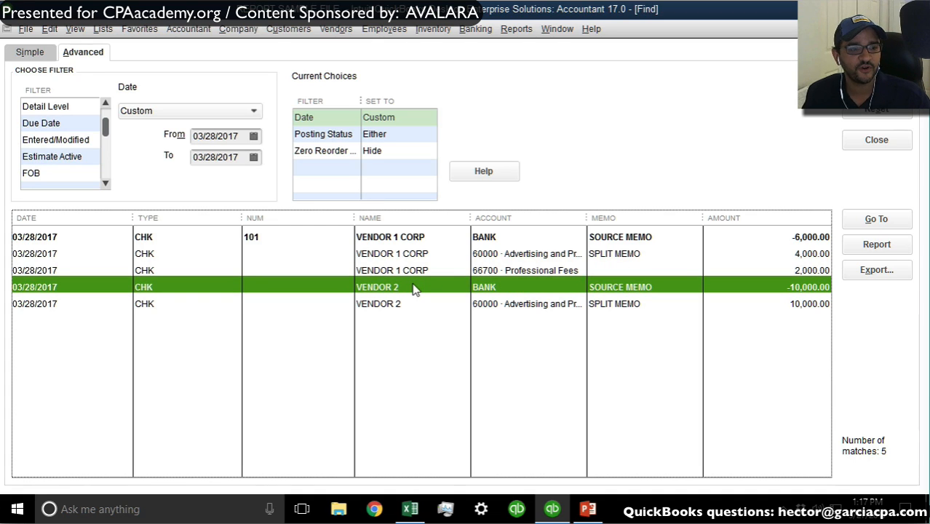
{"action": "left_click", "coordinate": [411, 305]}
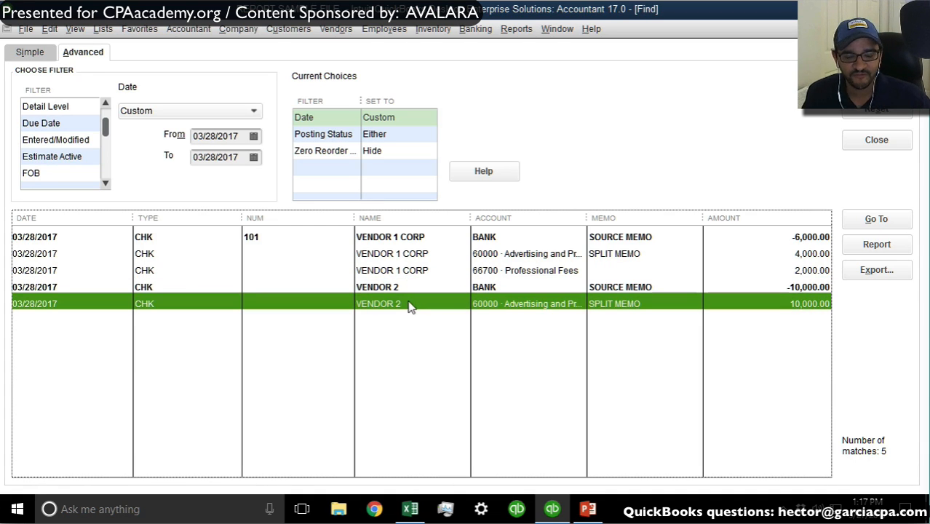
{"action": "left_click", "coordinate": [425, 341]}
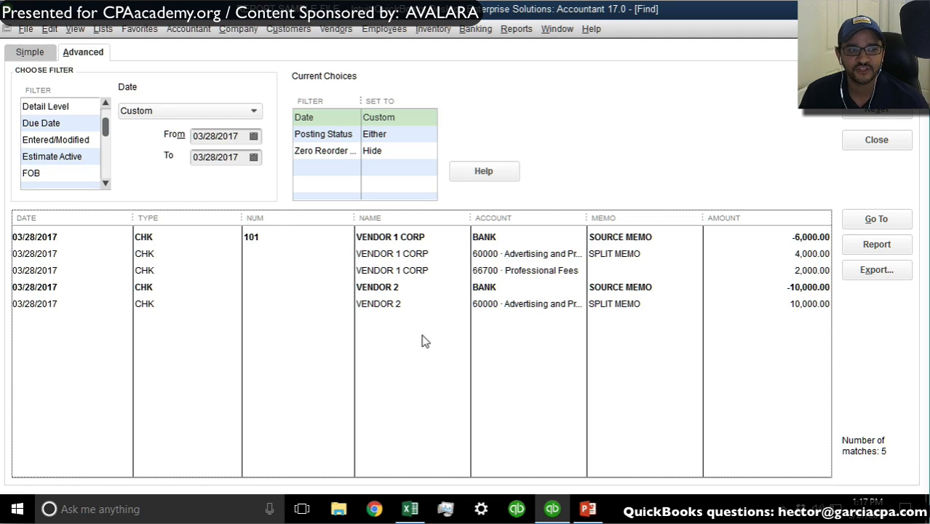
Step: Add a Detail Level filter of Summary only to the search and examine the VENDOR 1 CORP and VENDOR 2 source lines
{"action": "left_click", "coordinate": [53, 110]}
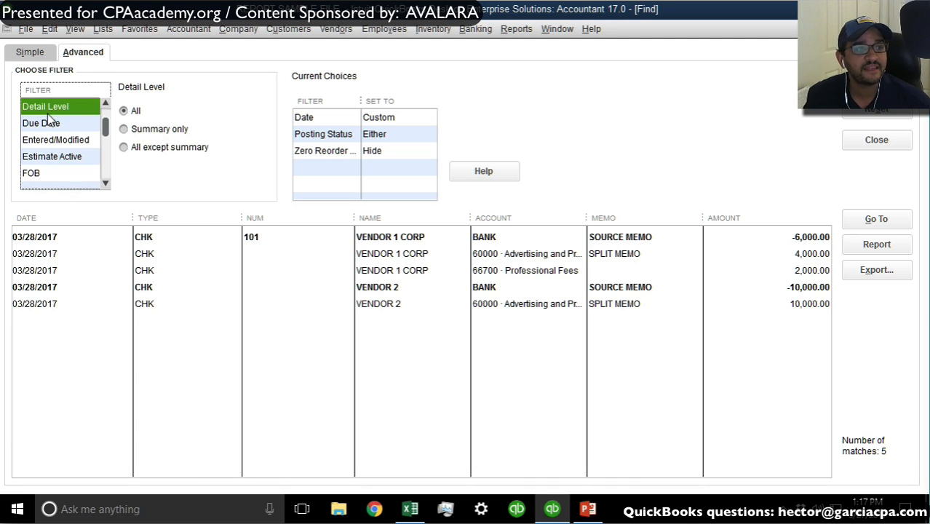
{"action": "left_click", "coordinate": [166, 129]}
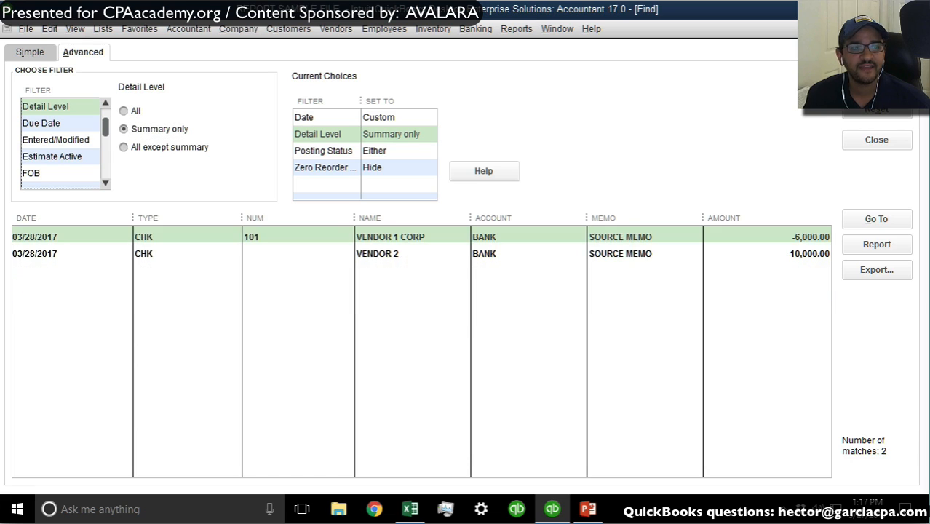
{"action": "left_click", "coordinate": [383, 243]}
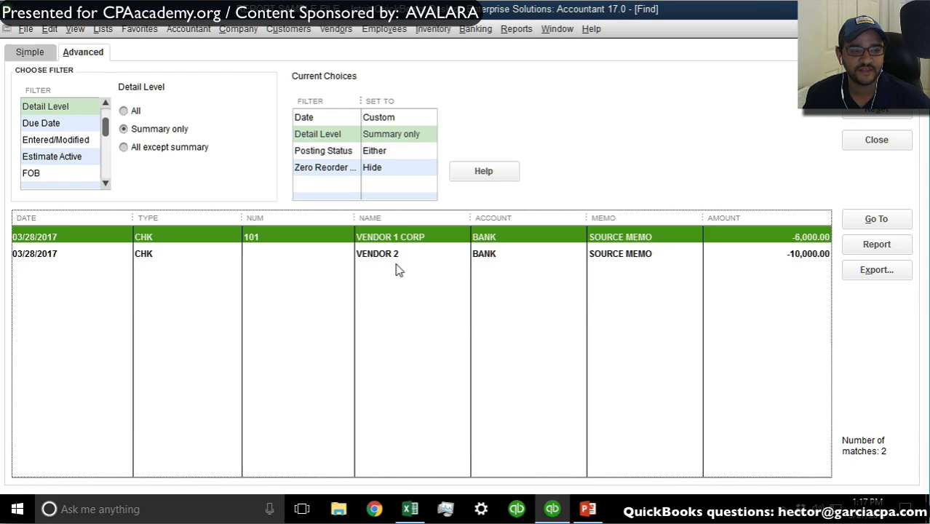
{"action": "left_click", "coordinate": [395, 259]}
{"action": "left_click", "coordinate": [393, 241]}
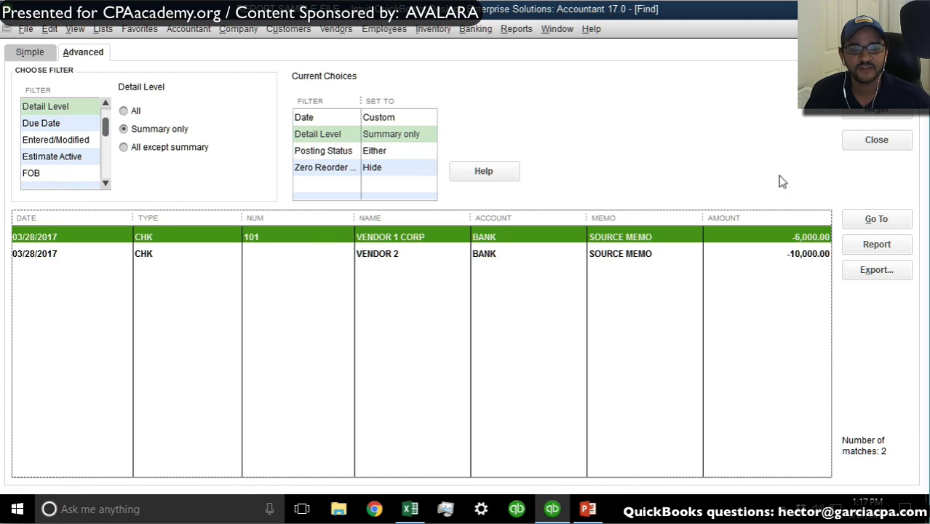
Step: View the Find results as a report, close it along with the Find window, and switch to the PowerPoint slides
{"action": "left_click", "coordinate": [886, 249]}
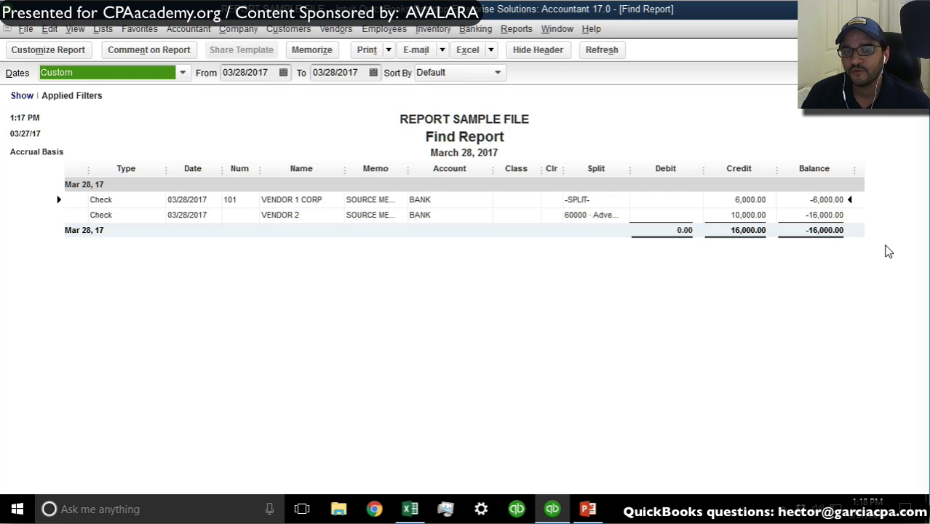
{"action": "key", "text": "Escape"}
{"action": "key", "text": "Escape"}
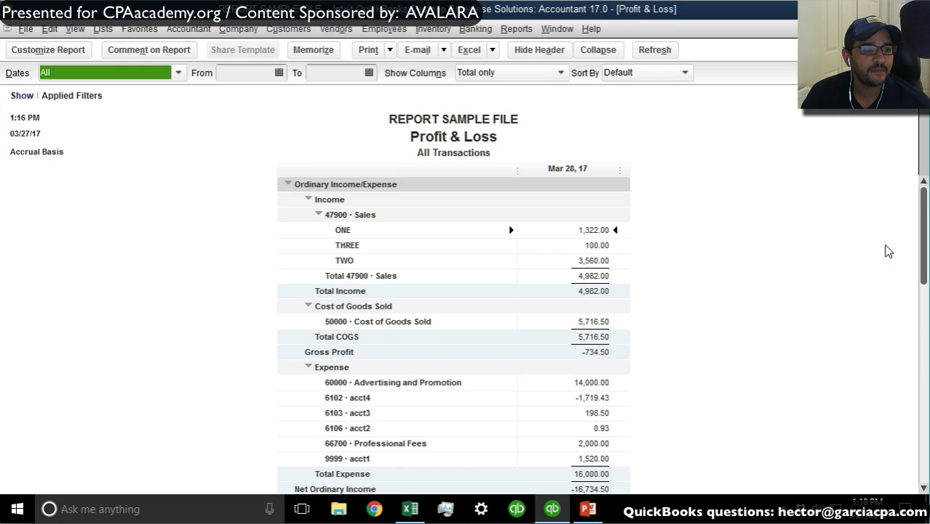
{"action": "left_click", "coordinate": [588, 509]}
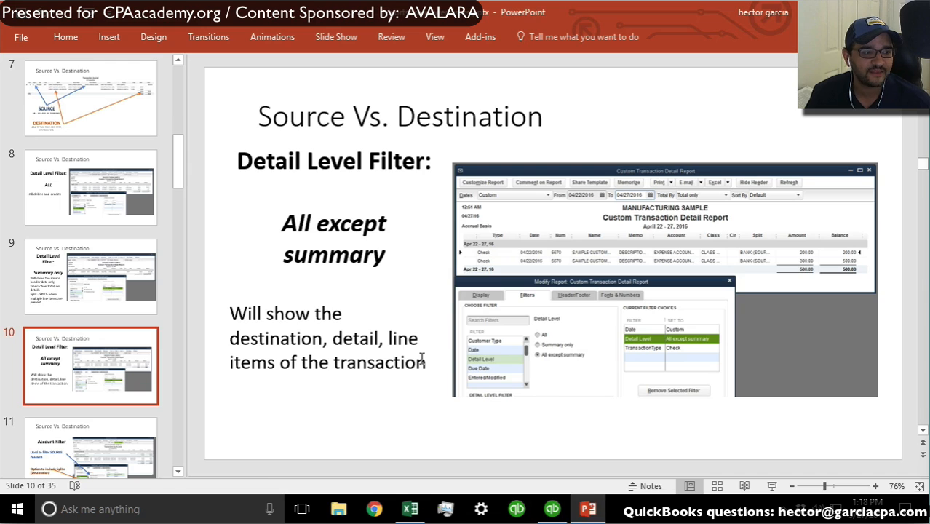
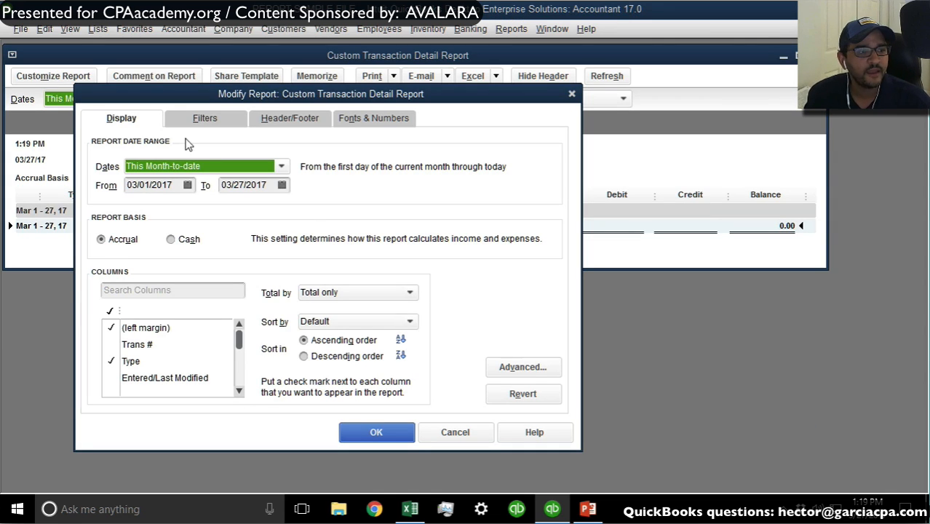
Step: Limit the Custom Transaction Detail Report to transactions from 03/28/2017 to 03/28/2017
{"action": "left_click", "coordinate": [159, 185]}
{"action": "left_click_drag", "start_coordinate": [158, 184], "coordinate": [127, 185]}
{"action": "type", "text": "03/28/2"}
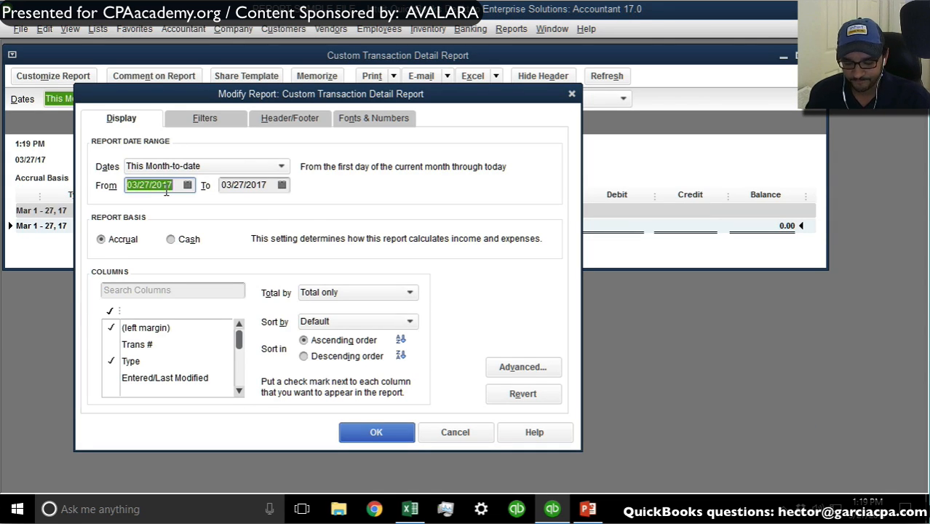
{"action": "left_click", "coordinate": [251, 188]}
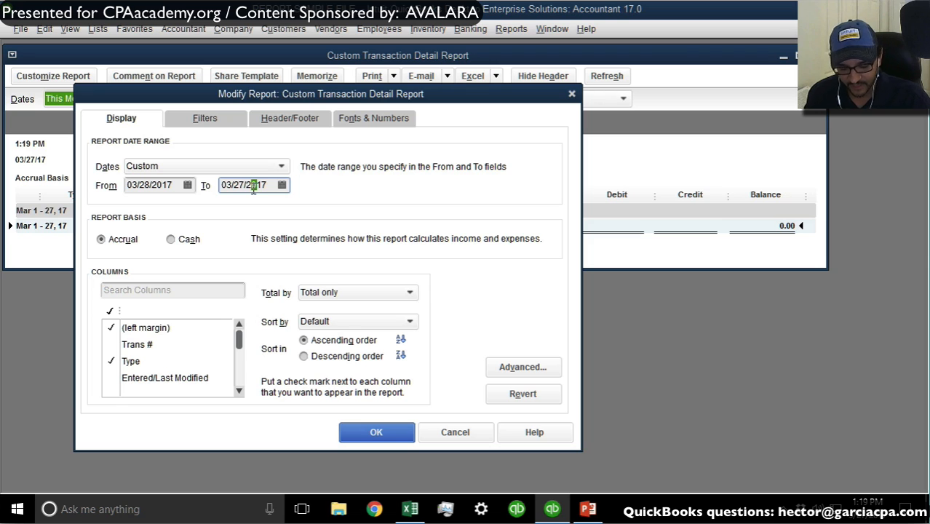
{"action": "double_click", "coordinate": [252, 187]}
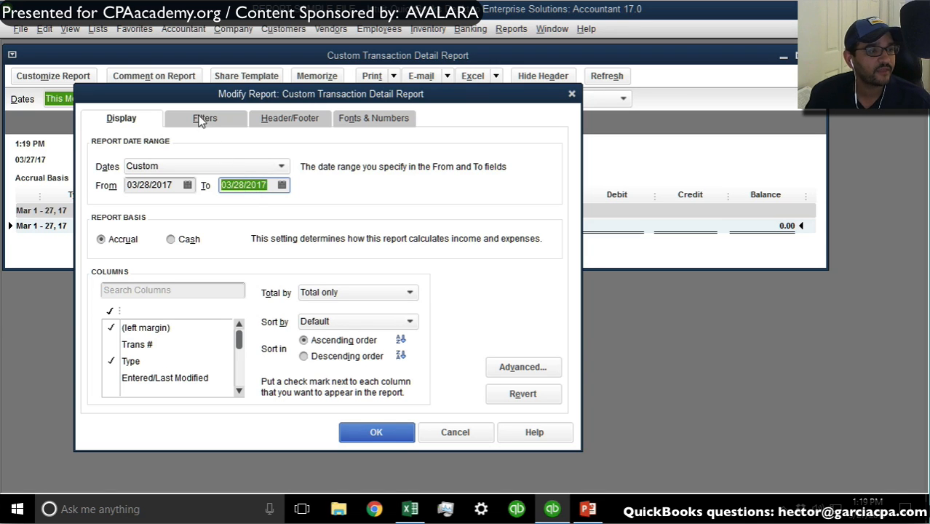
{"action": "left_click", "coordinate": [375, 432]}
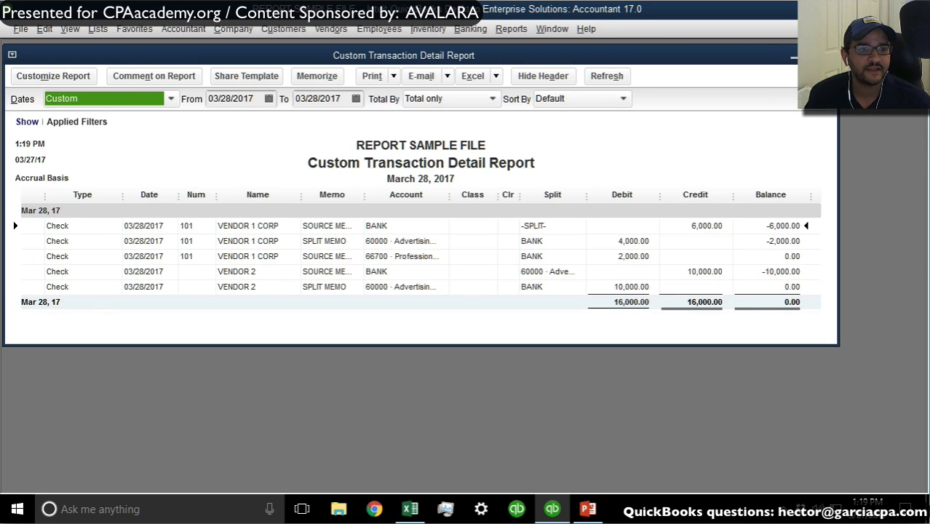
Step: Maximize the report and examine the BANK account on the VENDOR 1 CORP and VENDOR 2 source lines
{"action": "left_click", "coordinate": [809, 55]}
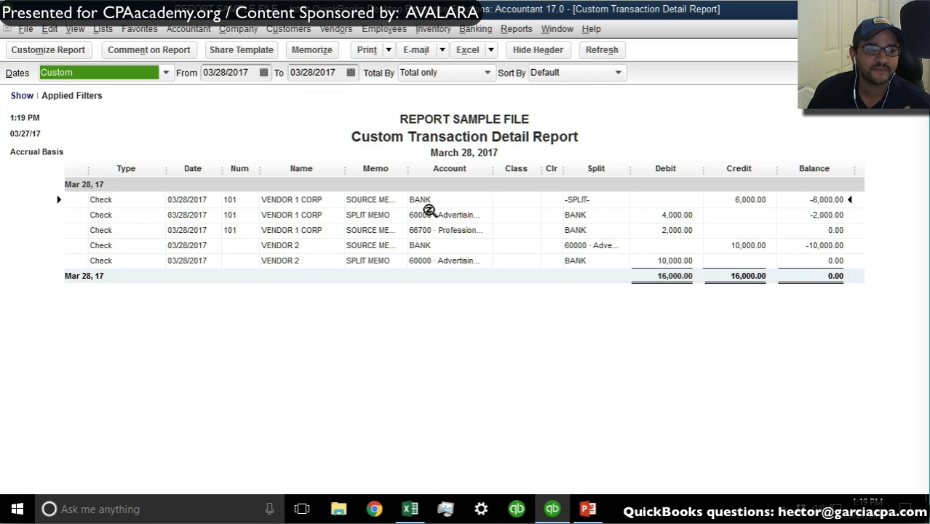
{"action": "left_click", "coordinate": [430, 198]}
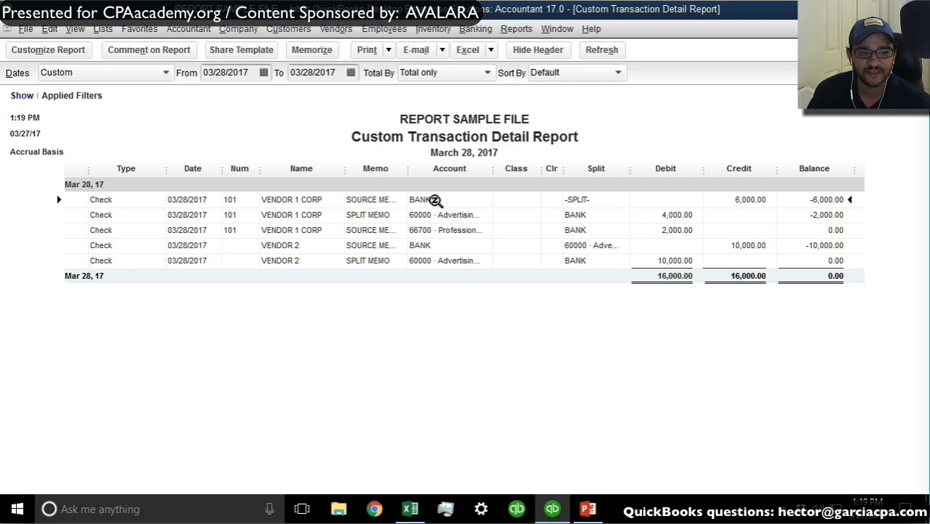
{"action": "left_click", "coordinate": [425, 245]}
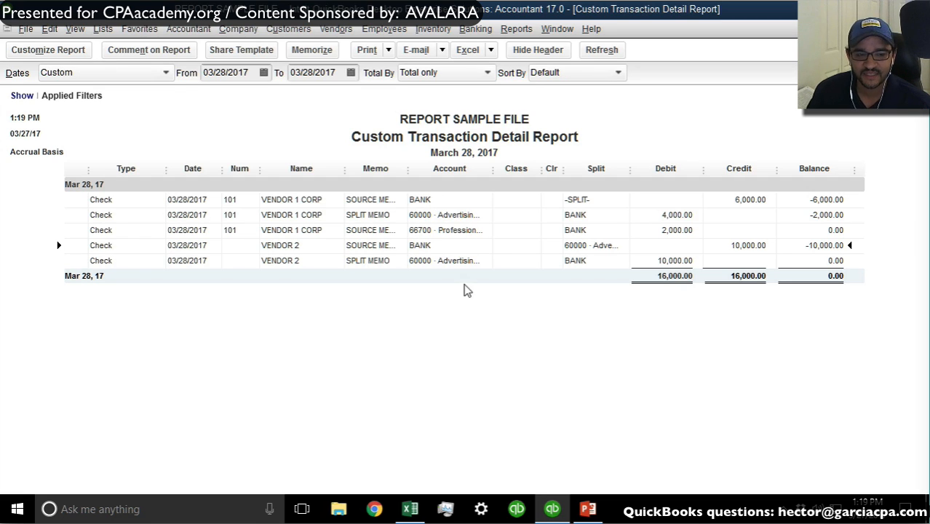
Step: Filter the report's Account to All bank accounts, with Include split detail left at No
{"action": "left_click", "coordinate": [58, 51]}
{"action": "left_click", "coordinate": [215, 120]}
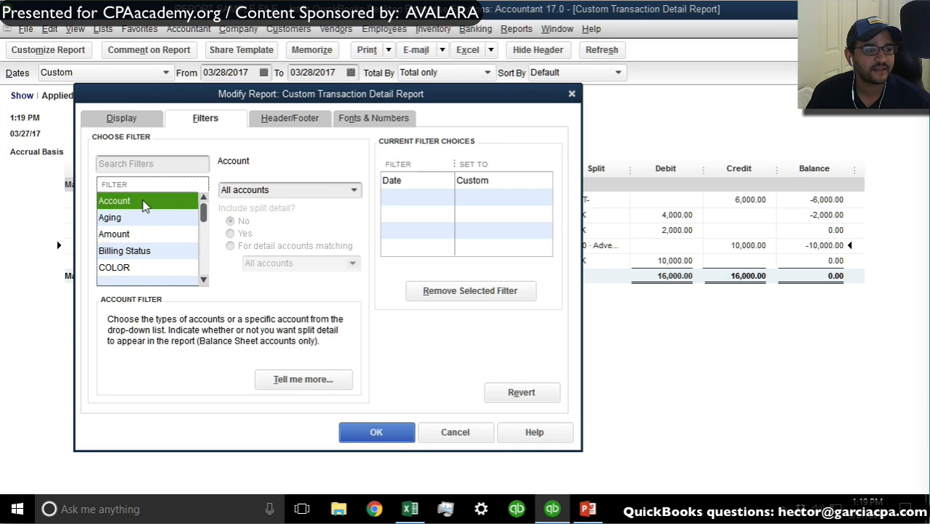
{"action": "left_click", "coordinate": [355, 190]}
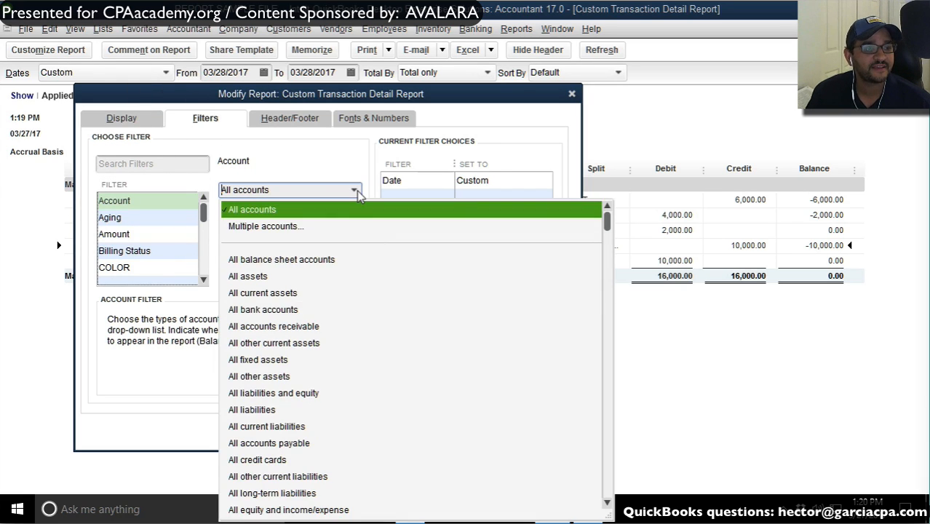
{"action": "left_click", "coordinate": [266, 310]}
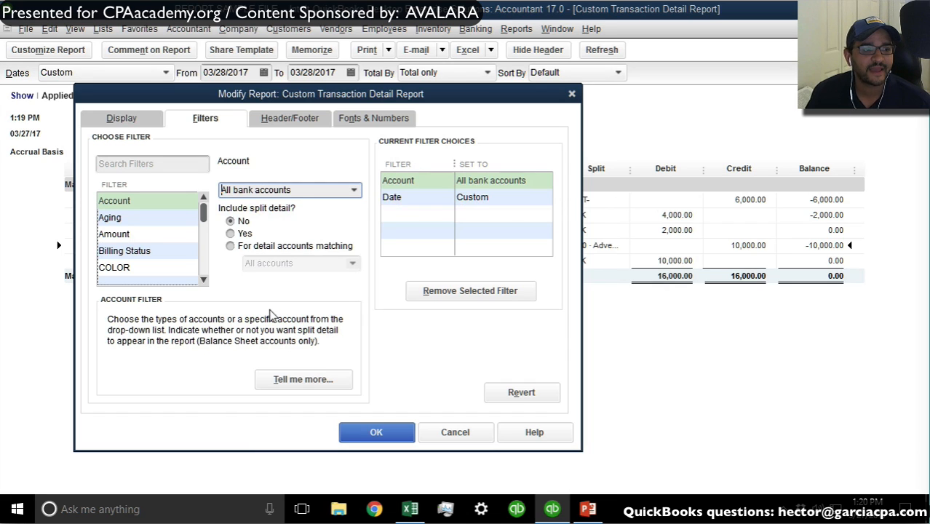
{"action": "left_click", "coordinate": [255, 217]}
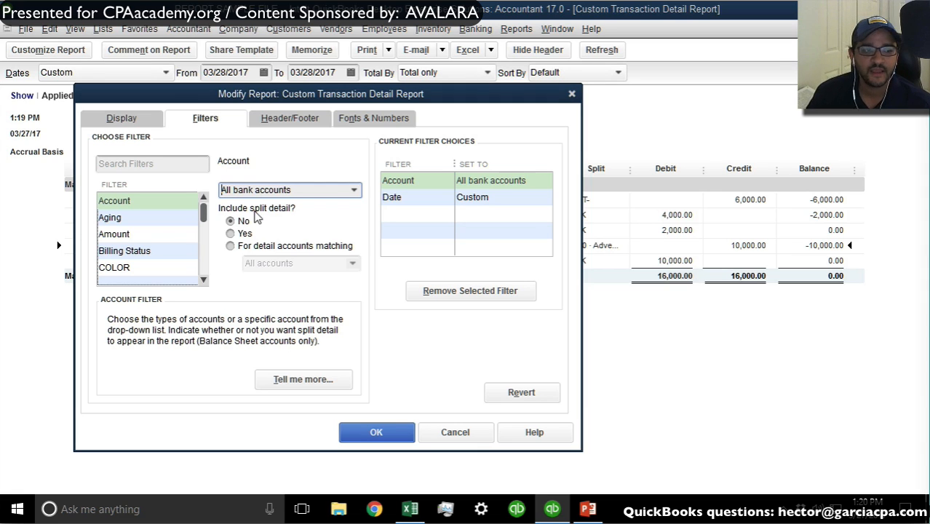
{"action": "left_click", "coordinate": [376, 432]}
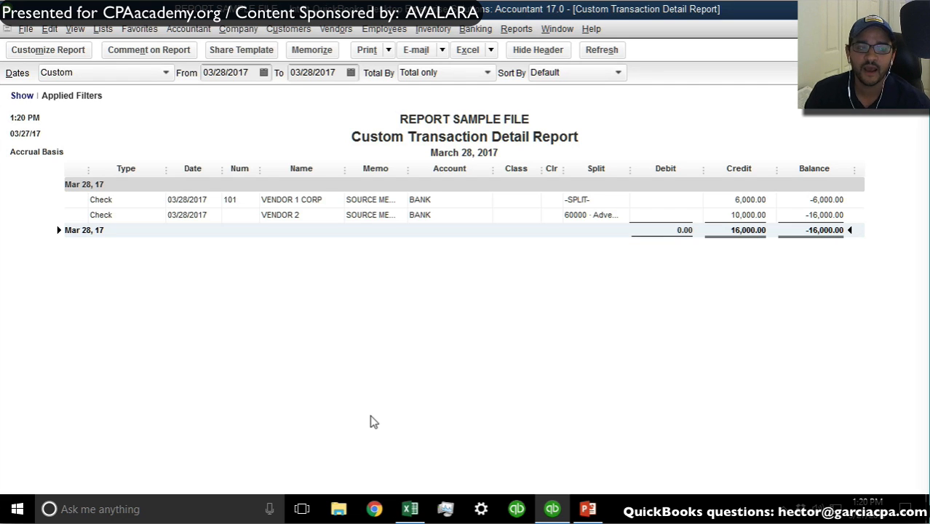
Step: Change the Account filter to include split detail and widen the report's Account column to show the full account names
{"action": "left_click", "coordinate": [56, 49]}
{"action": "left_click", "coordinate": [203, 120]}
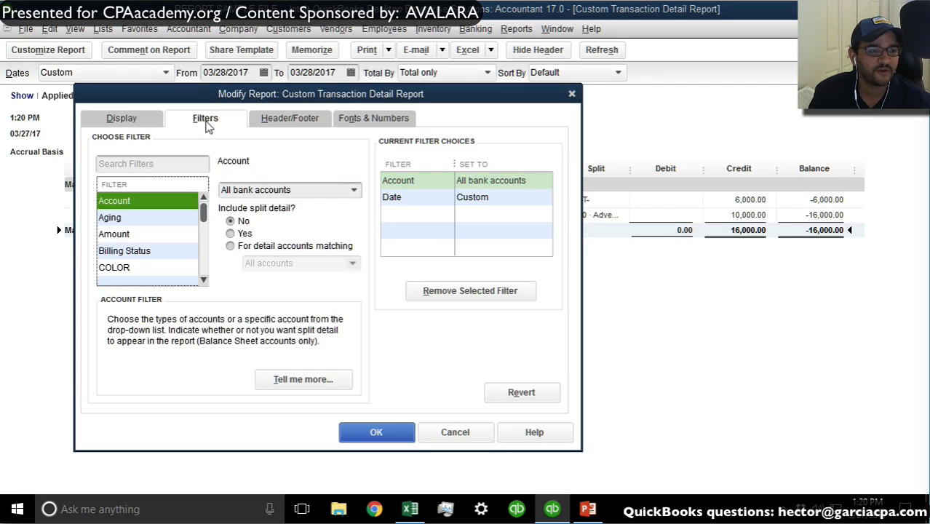
{"action": "left_click", "coordinate": [243, 232]}
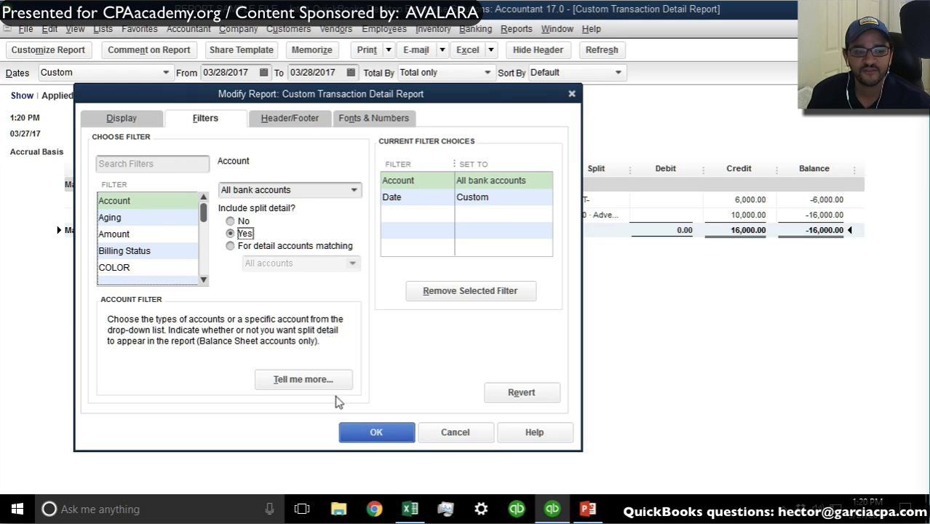
{"action": "left_click", "coordinate": [386, 432]}
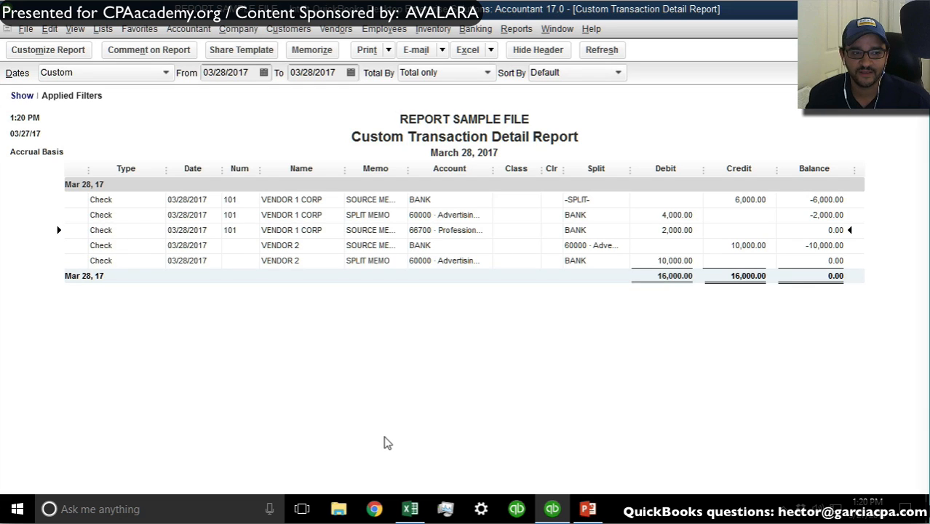
{"action": "left_click_drag", "start_coordinate": [498, 169], "coordinate": [564, 167]}
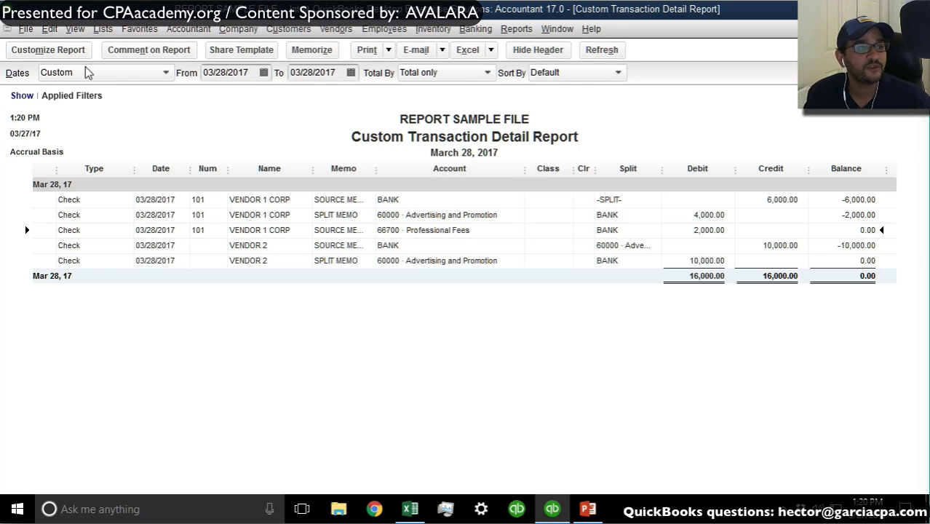
Step: Restrict the Account filter's split detail to detail accounts matching 66700 · Professional Fees and apply it to the report
{"action": "left_click", "coordinate": [49, 51]}
{"action": "left_click", "coordinate": [220, 120]}
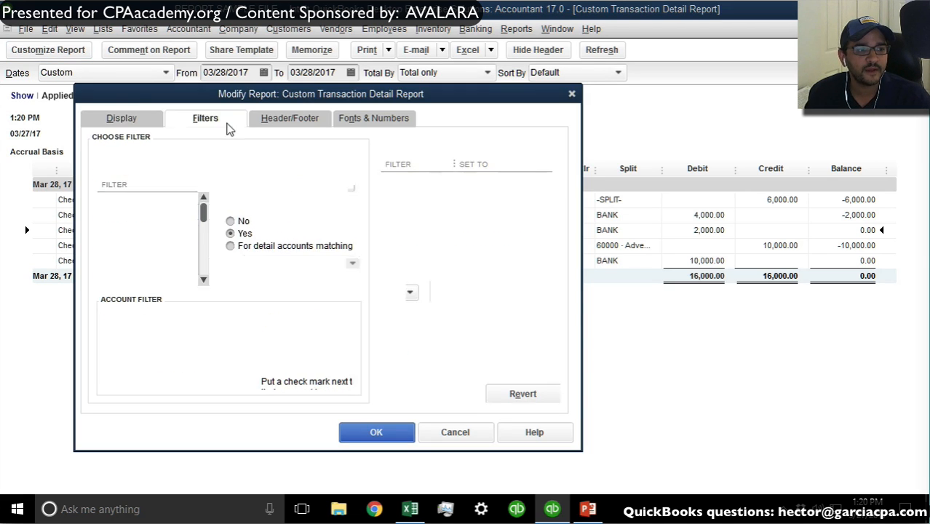
{"action": "left_click_drag", "start_coordinate": [226, 102], "coordinate": [612, 119]}
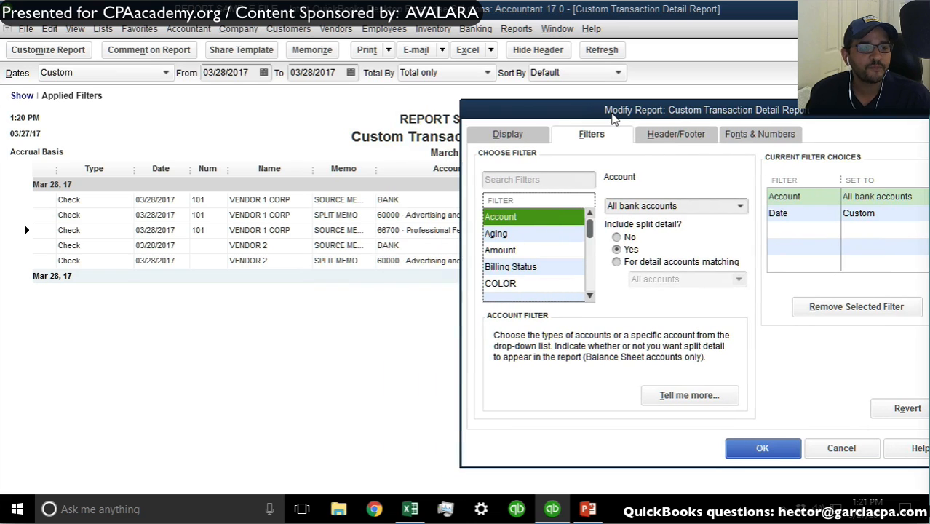
{"action": "left_click", "coordinate": [616, 262]}
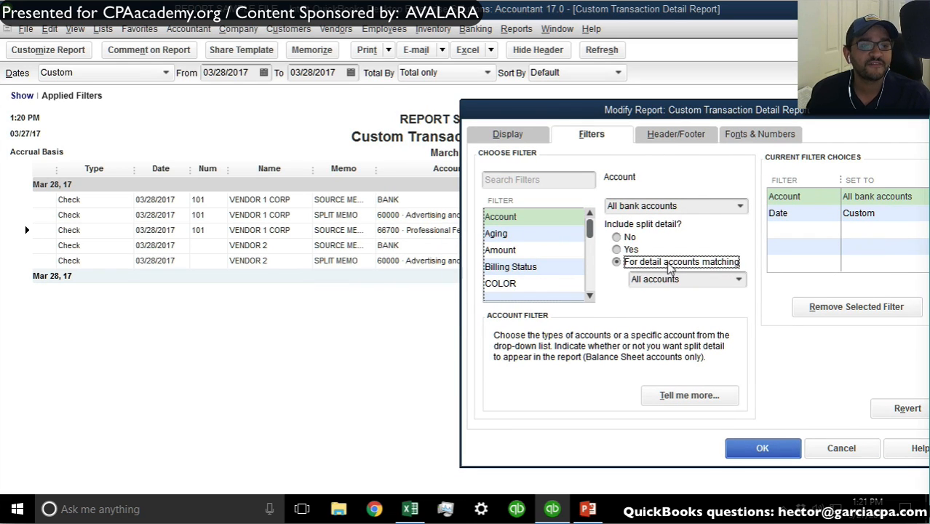
{"action": "left_click", "coordinate": [690, 284]}
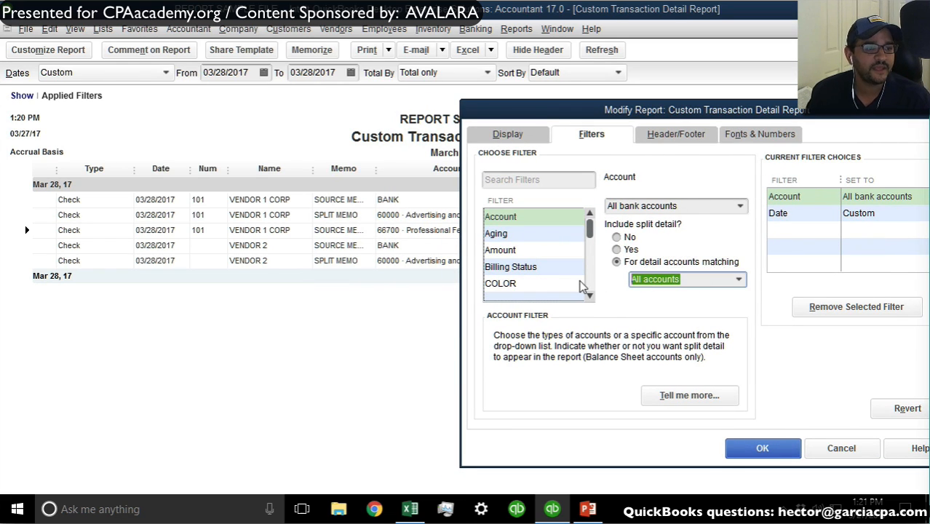
{"action": "type", "text": "66770"}
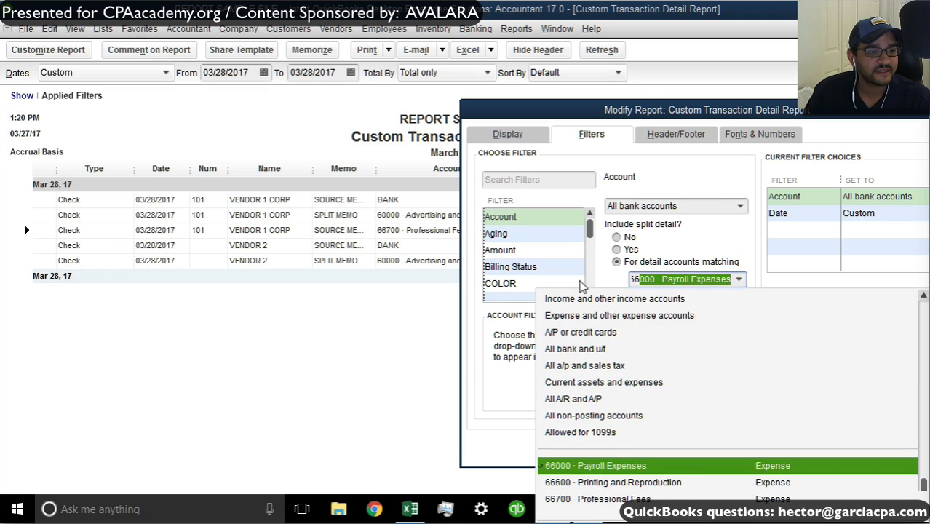
{"action": "key", "text": "BackSpace"}
{"action": "key", "text": "BackSpace"}
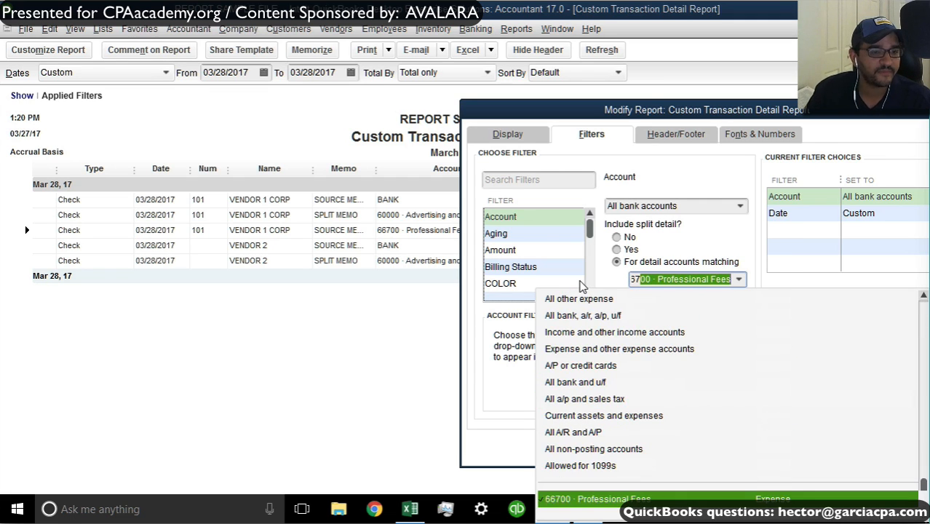
{"action": "key", "text": "Tab"}
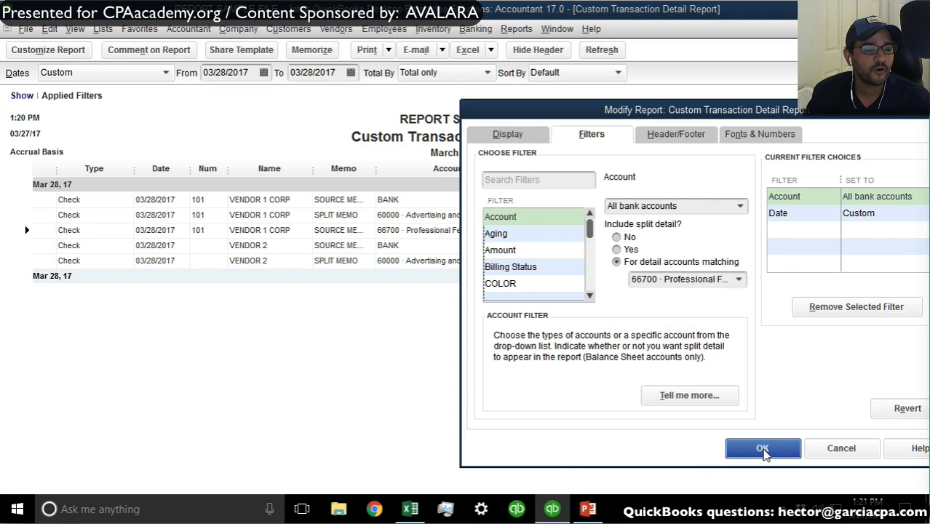
{"action": "left_click", "coordinate": [762, 447]}
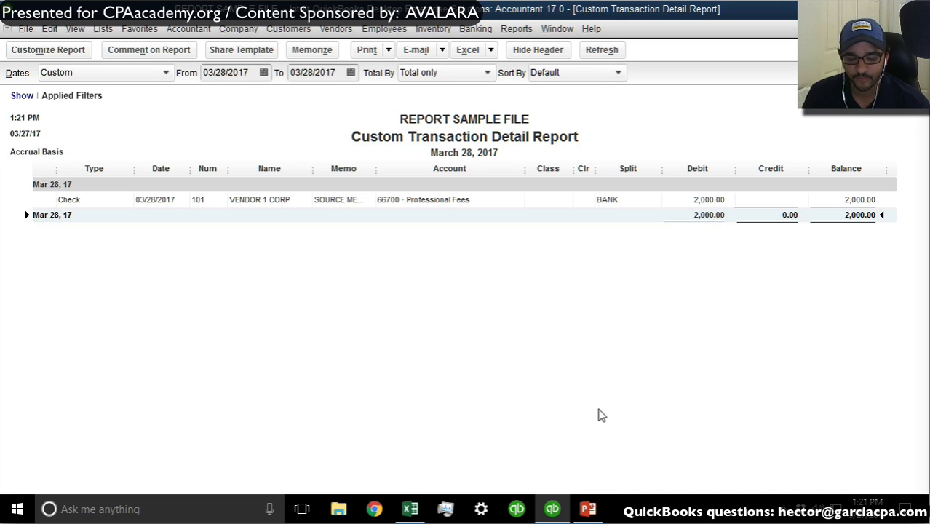
Step: Close the report and start a bill for VENDOR 1 CORP with 6,000.00 on the 60000 · Advertising and Promotion line
{"action": "key", "text": "Escape"}
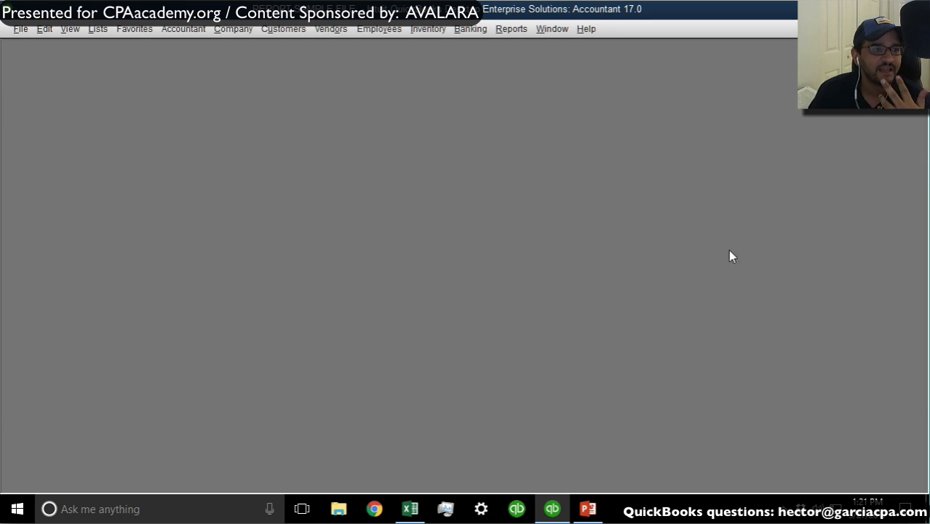
{"action": "left_click", "coordinate": [331, 29]}
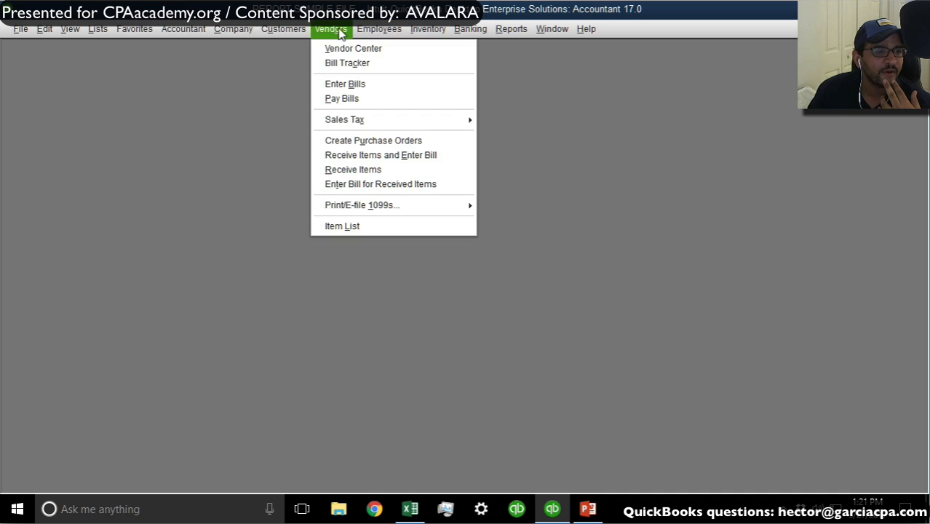
{"action": "left_click", "coordinate": [355, 84]}
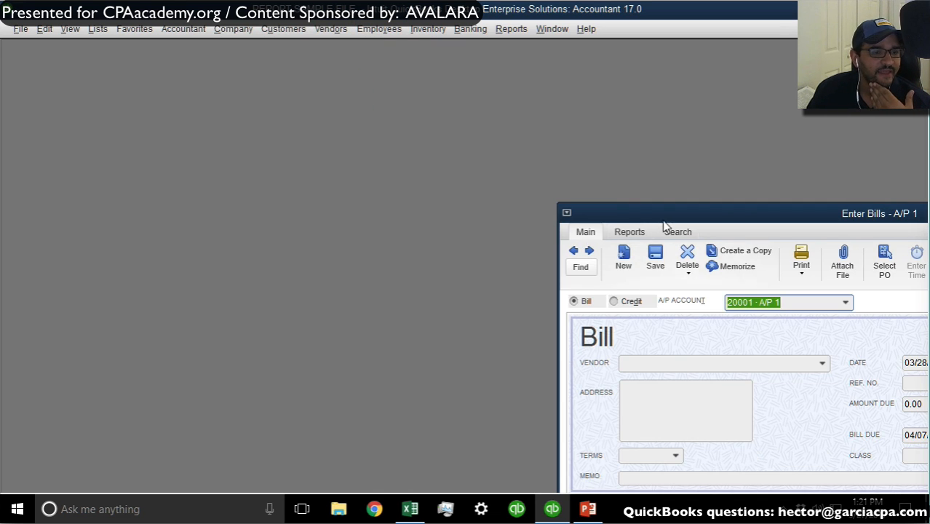
{"action": "left_click_drag", "start_coordinate": [662, 213], "coordinate": [189, 42]}
{"action": "left_click", "coordinate": [355, 195]}
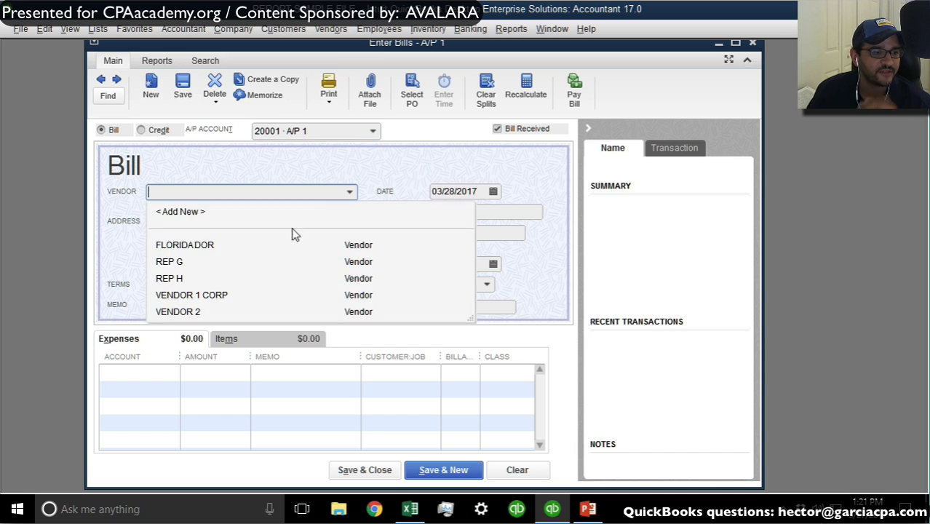
{"action": "left_click", "coordinate": [211, 295]}
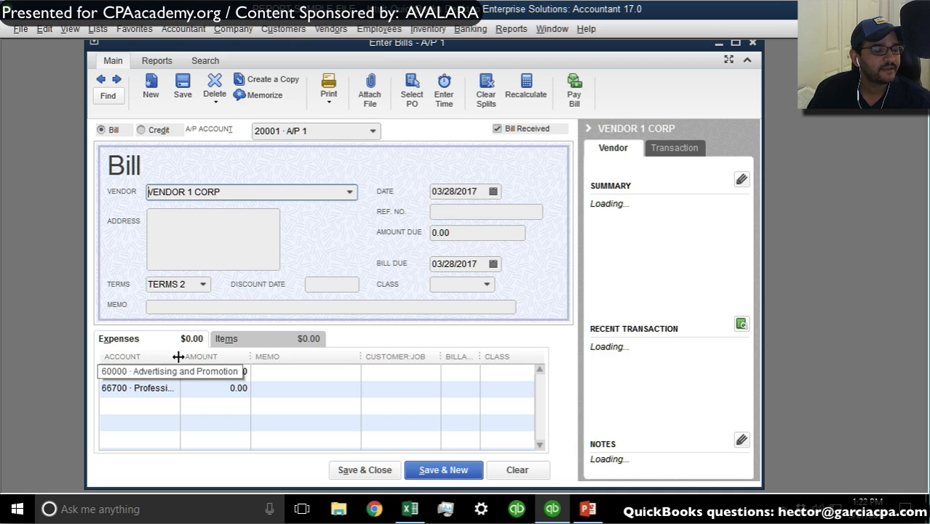
{"action": "left_click", "coordinate": [218, 372]}
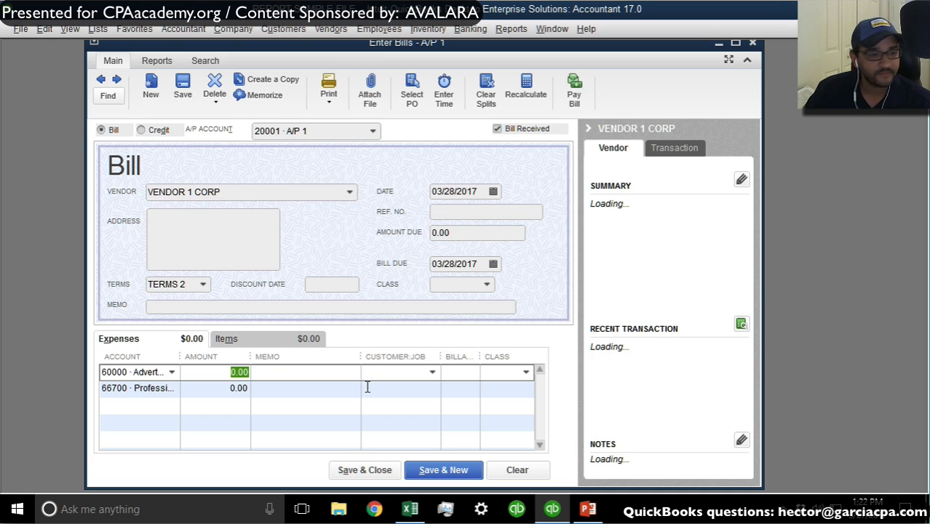
{"action": "type", "text": "6000"}
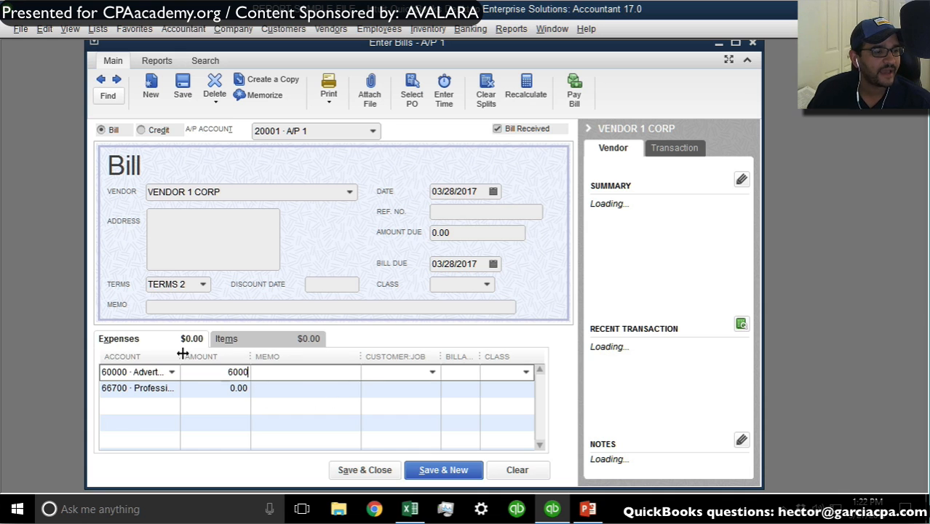
Step: Change the bill's second expense line to 15000 · Furniture and Equipment for 1,000.00 and save the bill without assigning classes
{"action": "left_click_drag", "start_coordinate": [181, 356], "coordinate": [286, 354]}
{"action": "left_click", "coordinate": [233, 388]}
{"action": "left_click", "coordinate": [276, 389]}
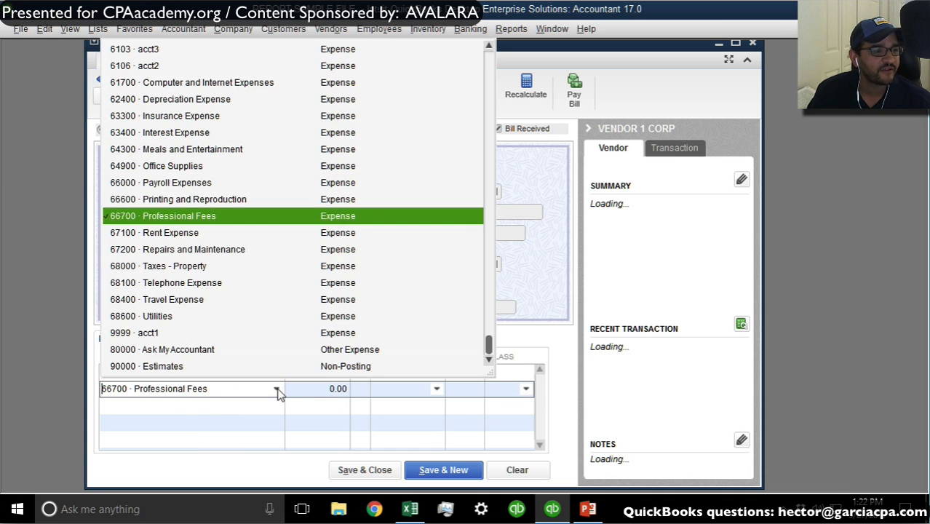
{"action": "scroll", "coordinate": [378, 235], "scroll_direction": "up", "scroll_amount": 6}
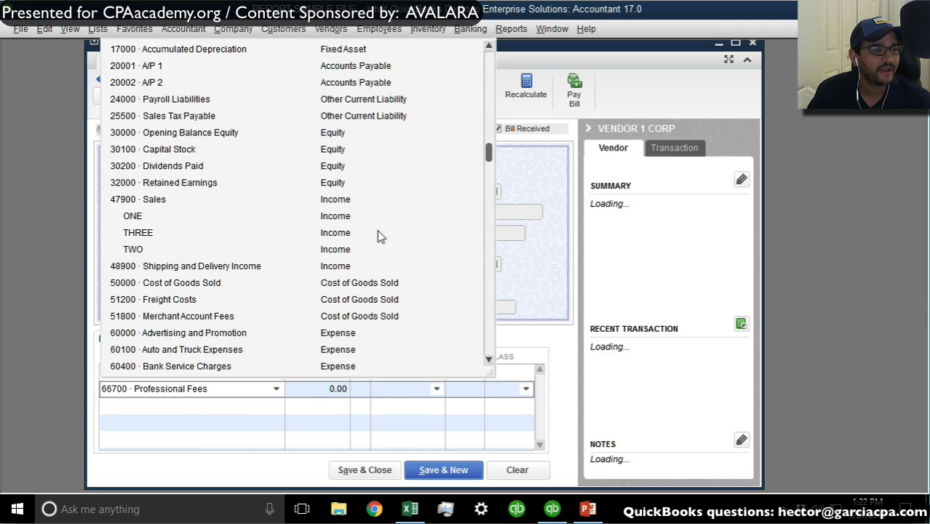
{"action": "scroll", "coordinate": [191, 71], "scroll_direction": "up", "scroll_amount": 2}
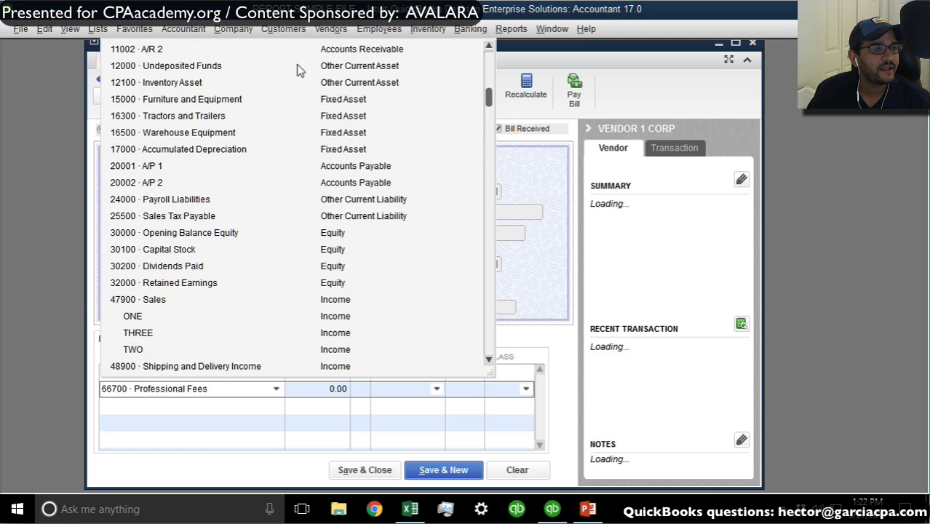
{"action": "left_click", "coordinate": [182, 99]}
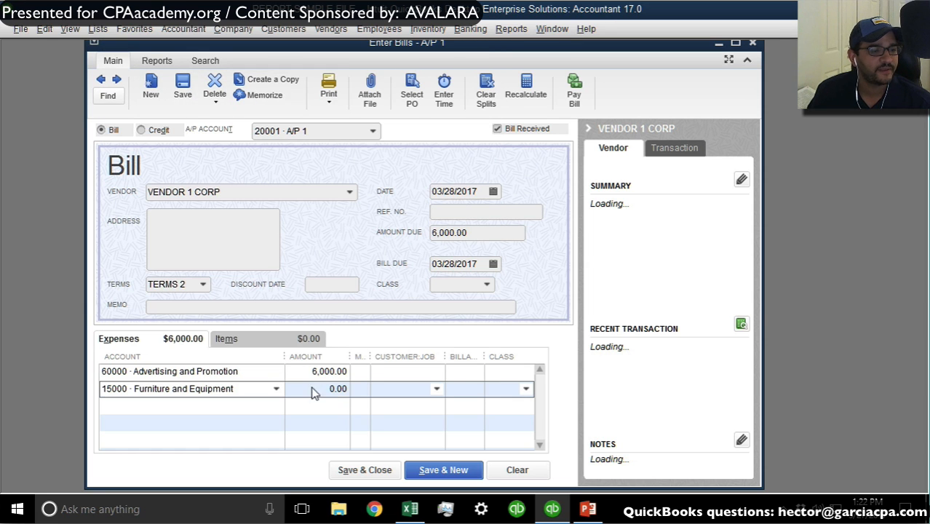
{"action": "key", "text": "Tab"}
{"action": "type", "text": "1000"}
{"action": "key", "text": "Tab"}
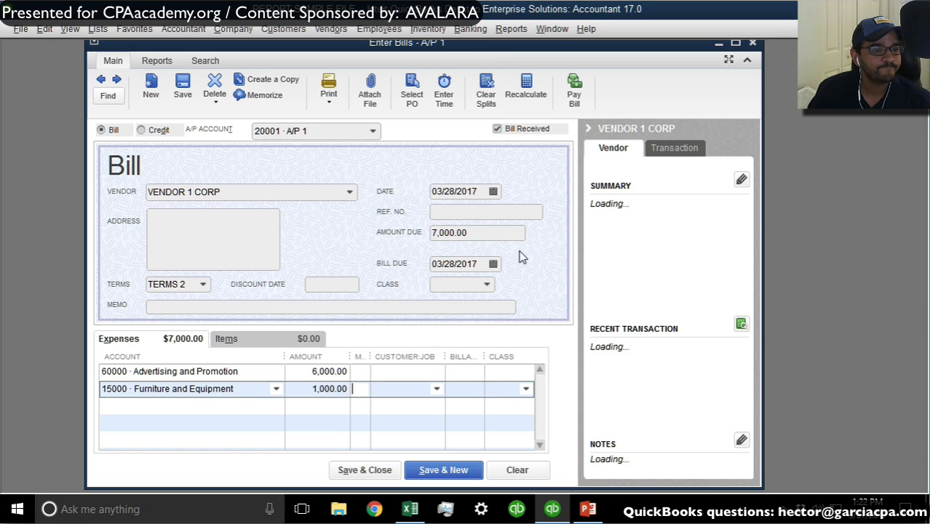
{"action": "left_click", "coordinate": [182, 87]}
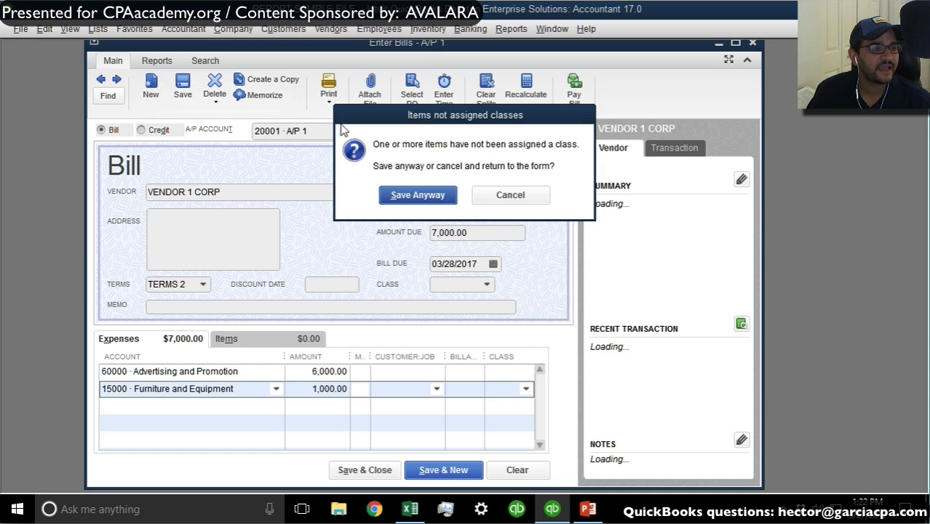
{"action": "left_click", "coordinate": [418, 197]}
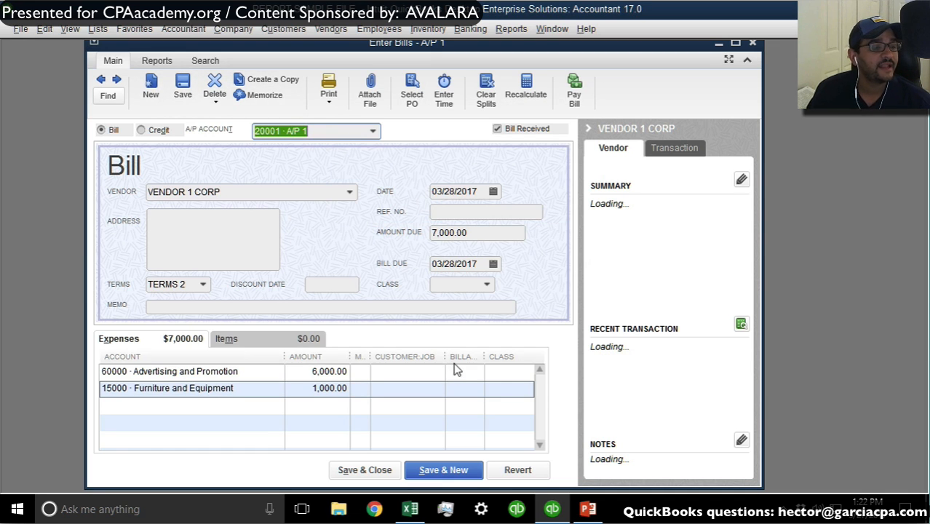
{"action": "left_click", "coordinate": [454, 471]}
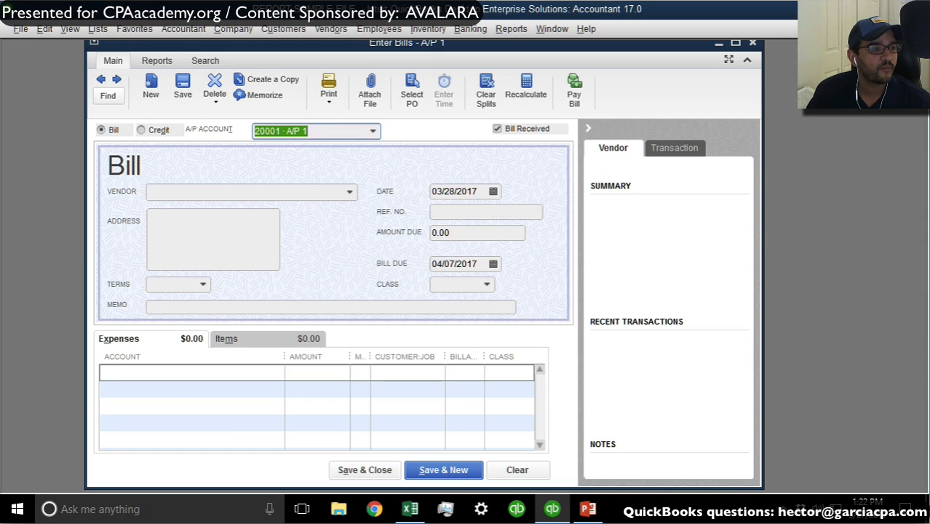
Step: Start another bill for VENDOR 2 with 1,000.00 charged to 60000 · Advertising and Promotion
{"action": "left_click", "coordinate": [351, 194]}
{"action": "left_click", "coordinate": [193, 312]}
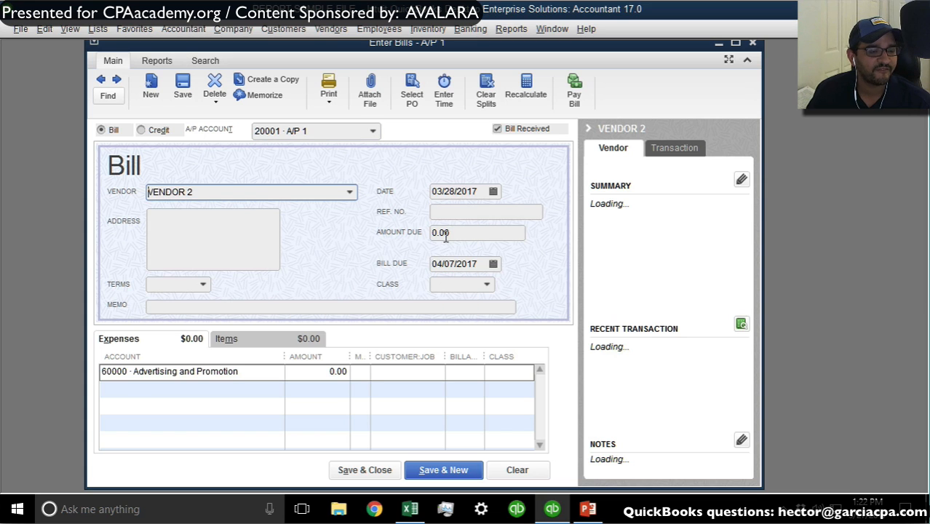
{"action": "left_click", "coordinate": [310, 372]}
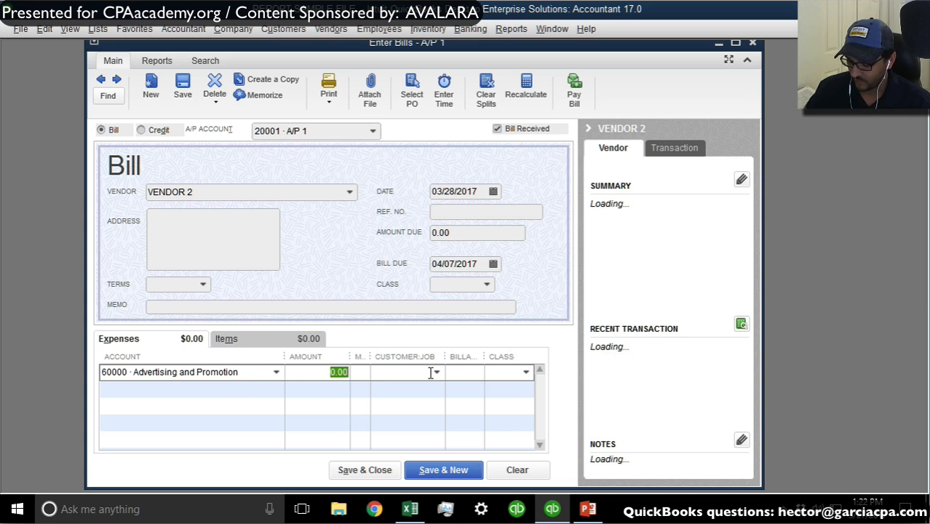
{"action": "type", "text": "1,000"}
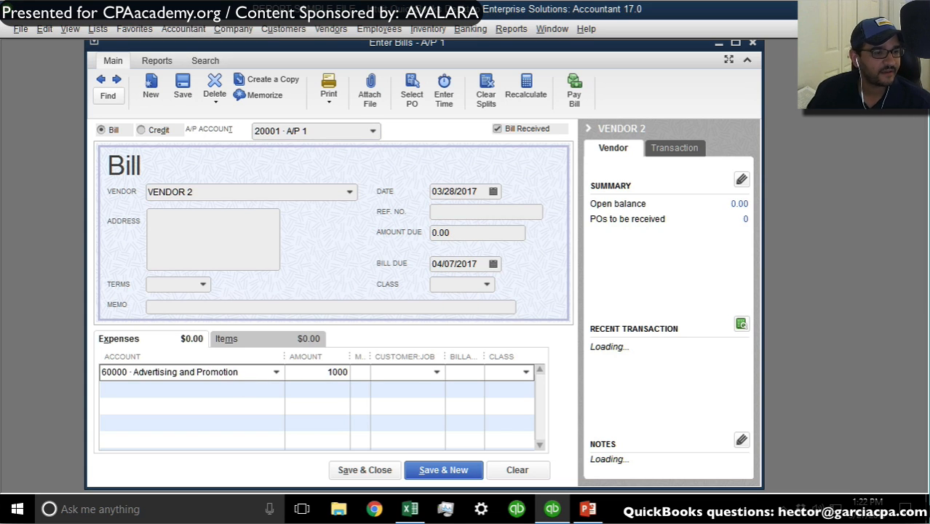
Step: Add a 15000 · Furniture and Equipment line for 3,000.00 to the VENDOR 2 bill and save it without assigning classes
{"action": "left_click", "coordinate": [222, 388]}
{"action": "type", "text": "fus"}
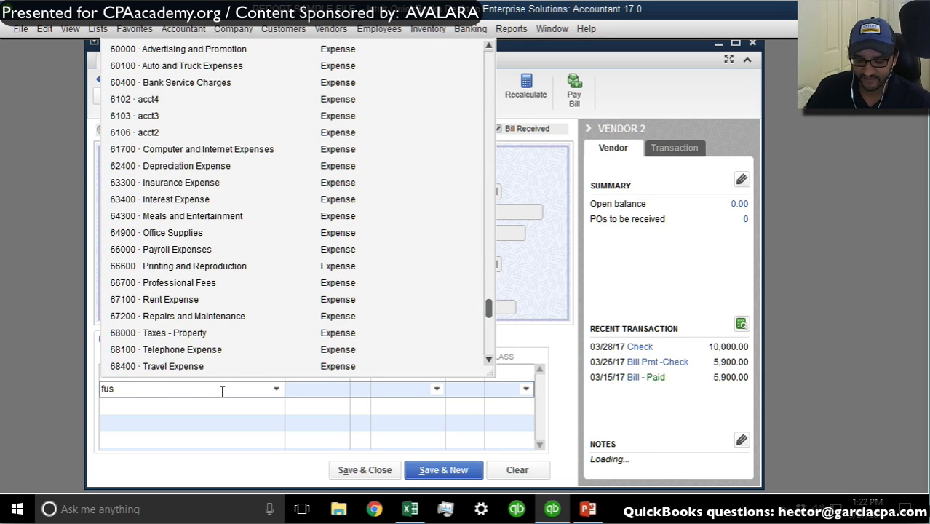
{"action": "key", "text": "Tab"}
{"action": "type", "text": "300"}
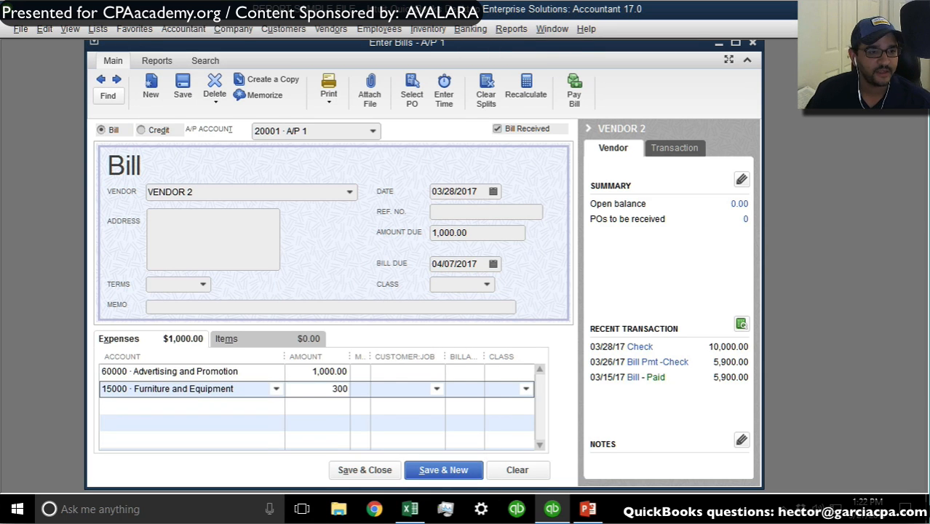
{"action": "key", "text": "Tab"}
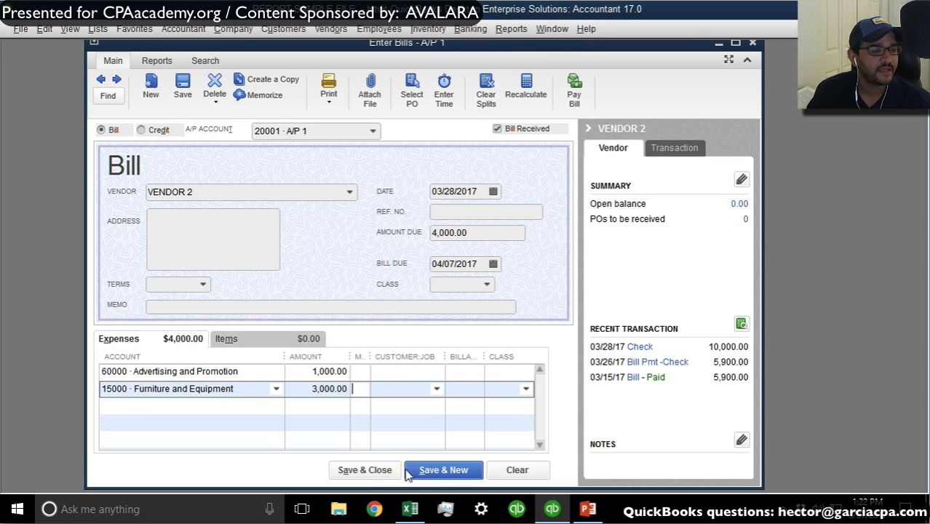
{"action": "left_click", "coordinate": [441, 471]}
{"action": "left_click", "coordinate": [429, 192]}
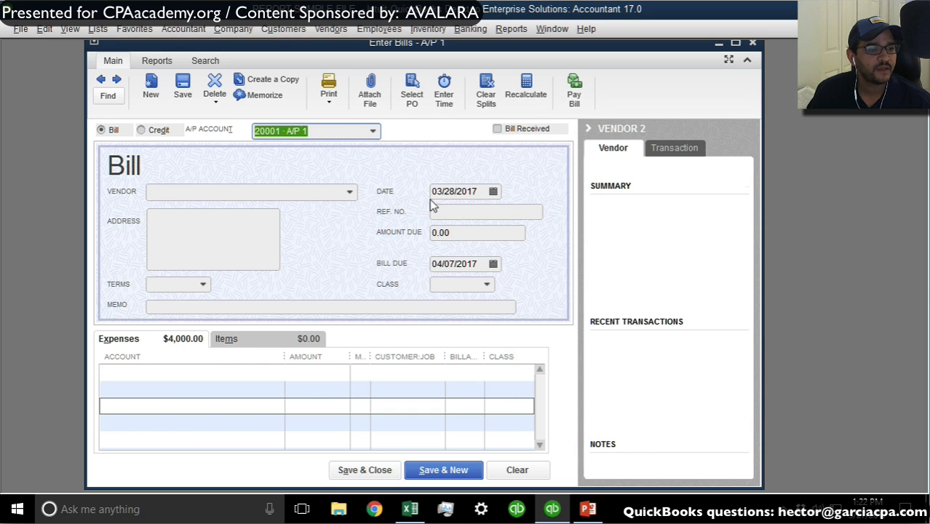
Step: Start a BANK check to VENDOR 1 CORP for 2,500.00, continuing with the check instead of paying the open bills
{"action": "key", "text": "ctrl+w"}
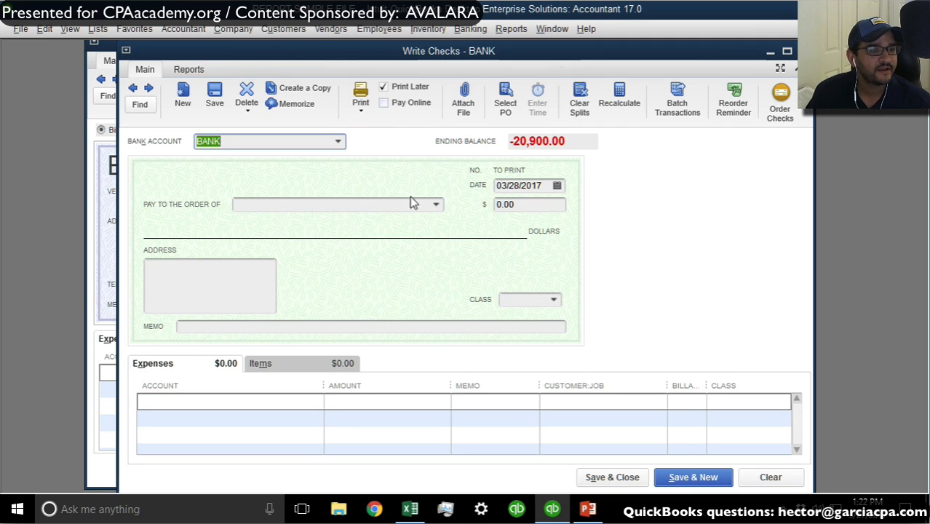
{"action": "left_click", "coordinate": [433, 205]}
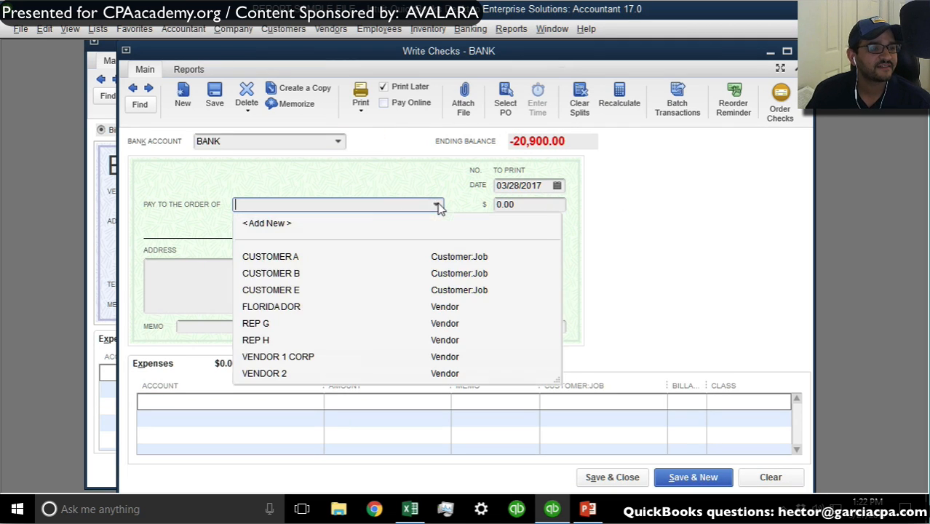
{"action": "left_click", "coordinate": [285, 356]}
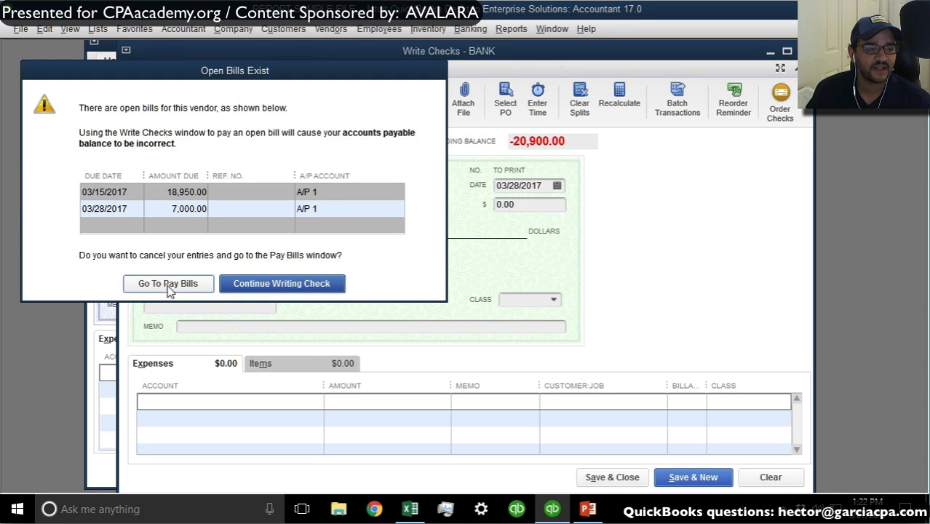
{"action": "left_click", "coordinate": [281, 283]}
{"action": "left_click", "coordinate": [545, 201]}
{"action": "type", "text": "2500"}
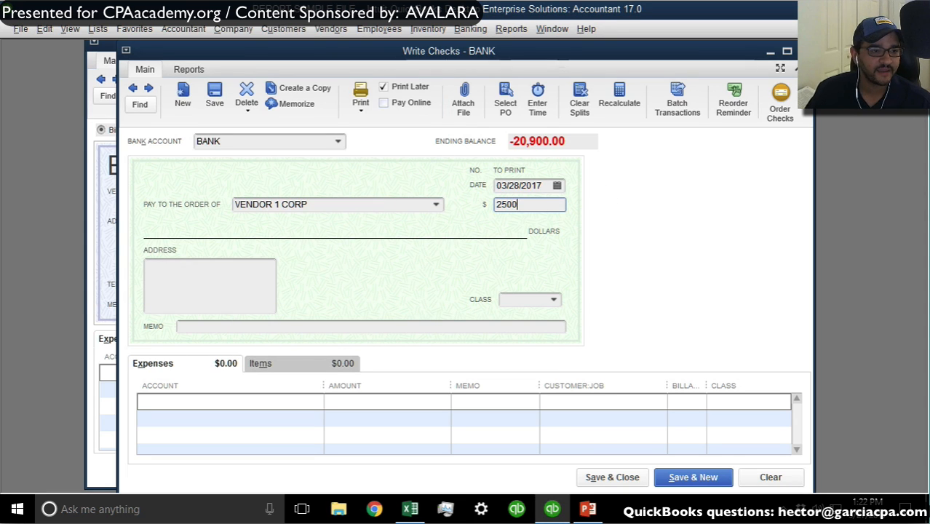
Step: Charge the check to 15000 · Furniture and Equipment, save it without a class, and close the empty bill form
{"action": "left_click", "coordinate": [170, 400]}
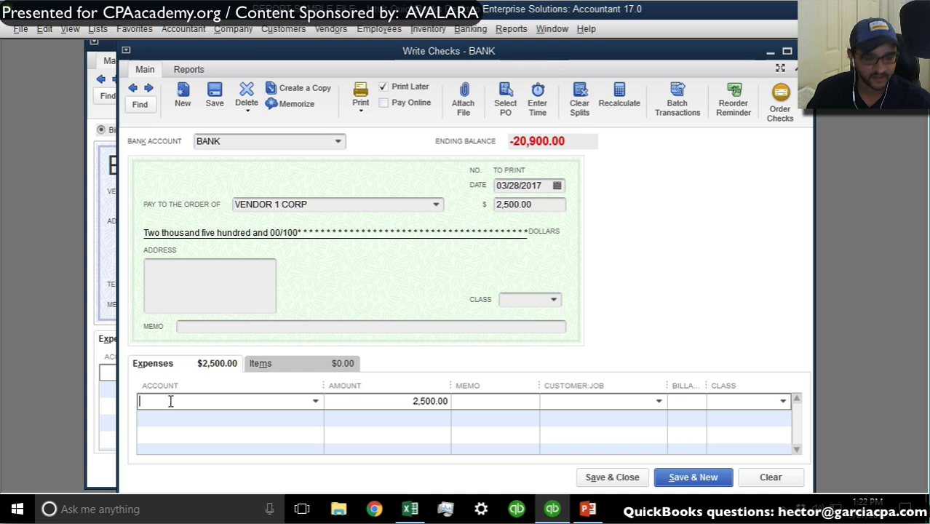
{"action": "type", "text": "5ur"}
{"action": "key", "text": "Tab"}
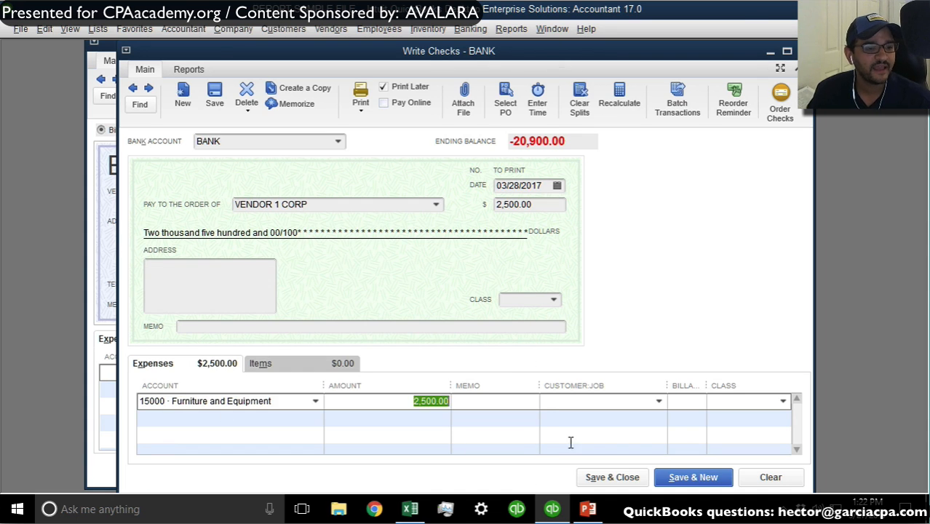
{"action": "left_click", "coordinate": [612, 476]}
{"action": "left_click", "coordinate": [418, 195]}
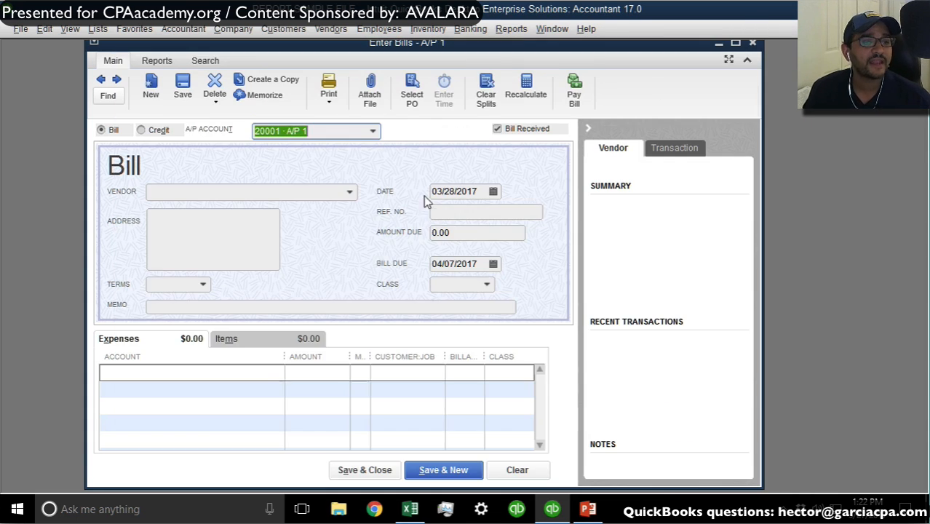
{"action": "key", "text": "Escape"}
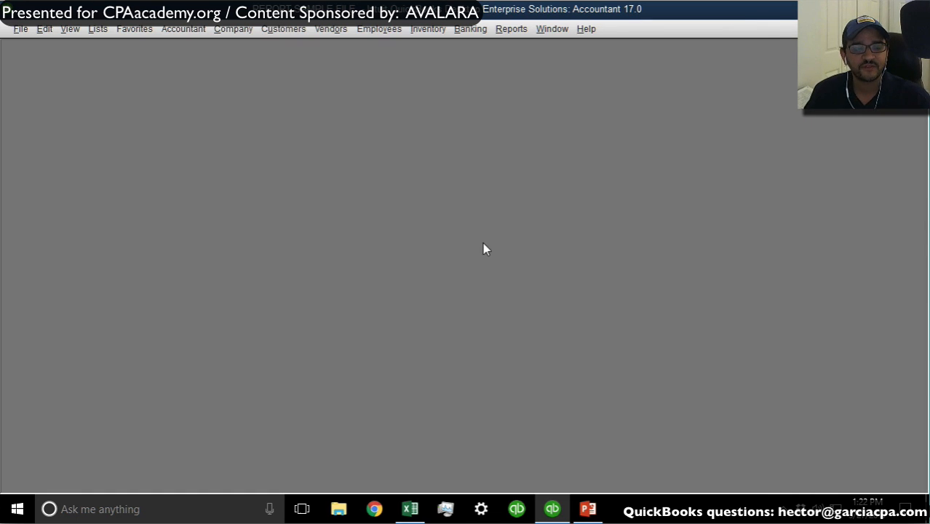
Step: Run the Balance Sheet Standard report for all dates and select the 15000 · Furniture and Equipment amount
{"action": "left_click", "coordinate": [501, 30]}
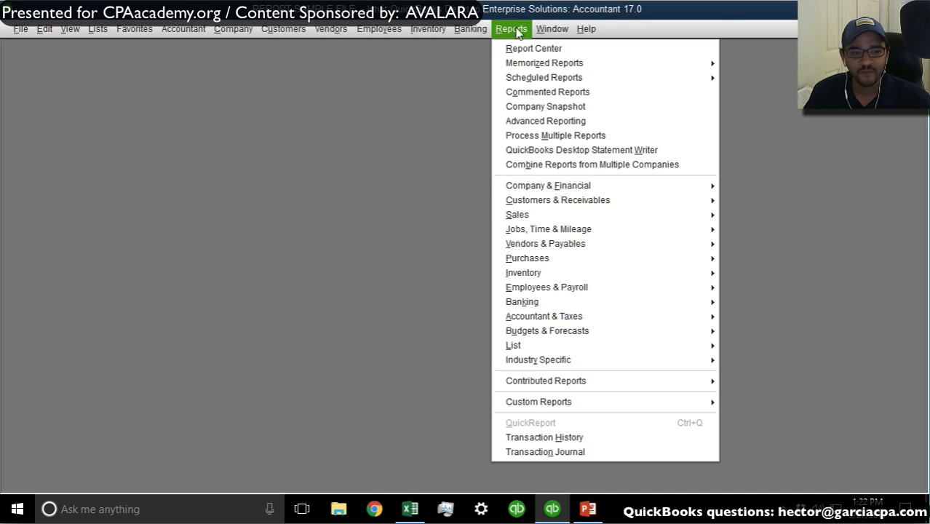
{"action": "mouse_move", "coordinate": [596, 188]}
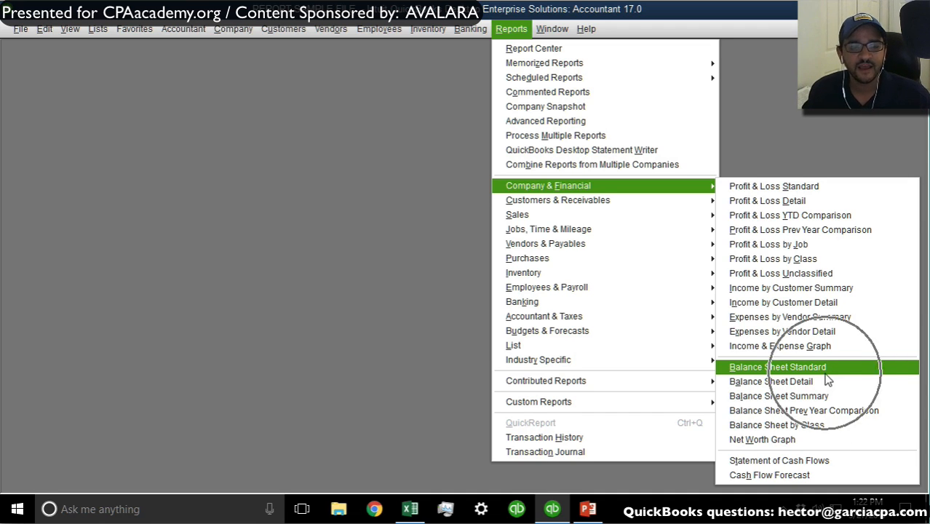
{"action": "left_click", "coordinate": [788, 367]}
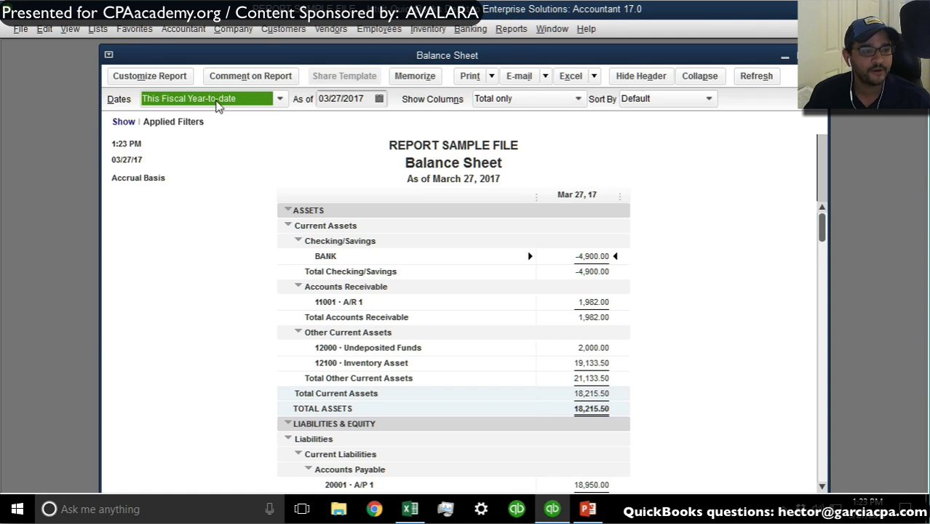
{"action": "type", "text": "a"}
{"action": "left_click", "coordinate": [612, 363]}
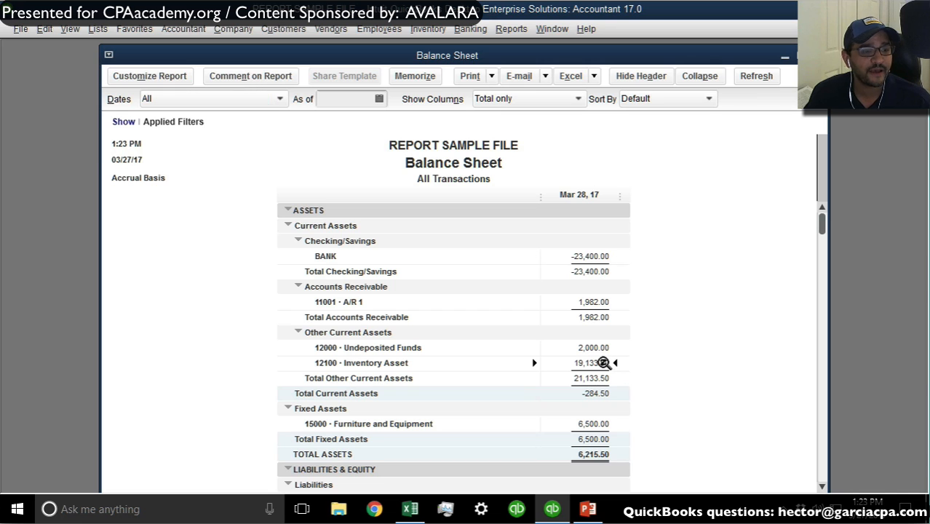
{"action": "left_click", "coordinate": [591, 425]}
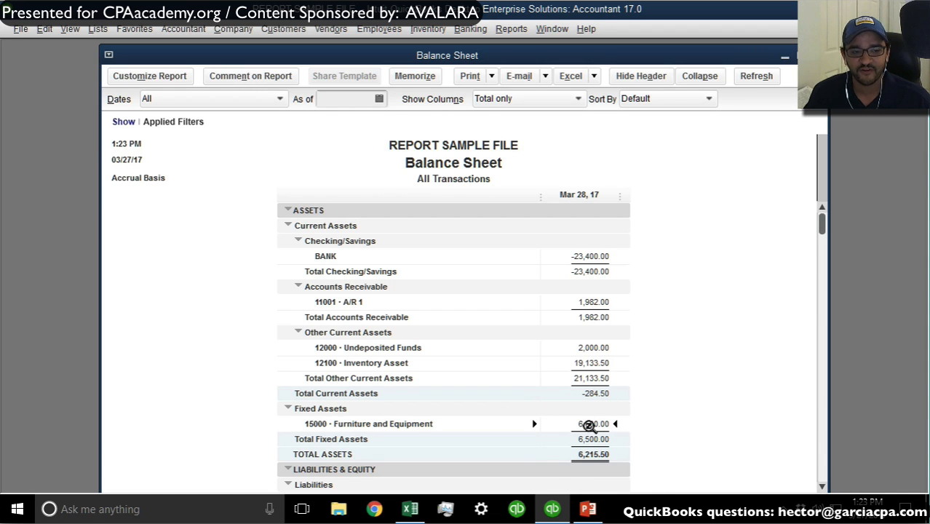
Step: Open the transactions behind the 15000 · Furniture and Equipment amount in a maximized report and bring up its filter settings
{"action": "double_click", "coordinate": [589, 426]}
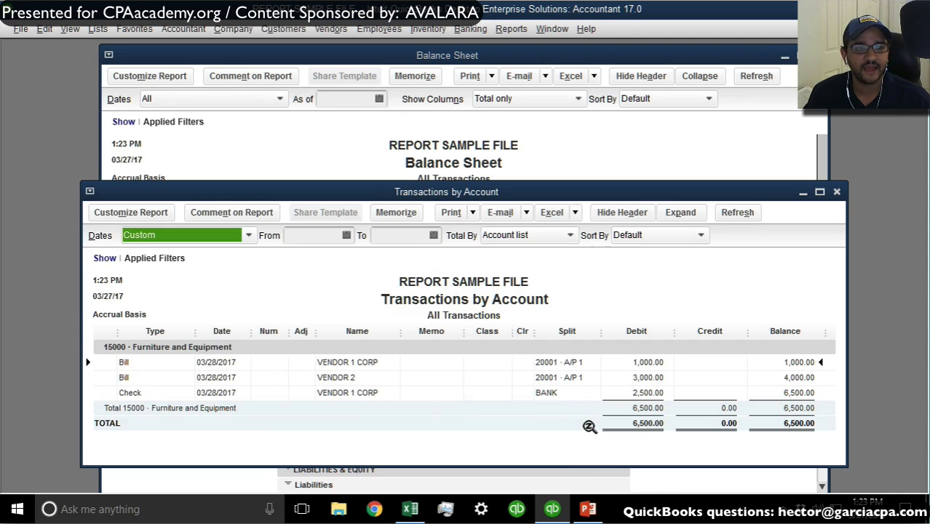
{"action": "left_click", "coordinate": [820, 197]}
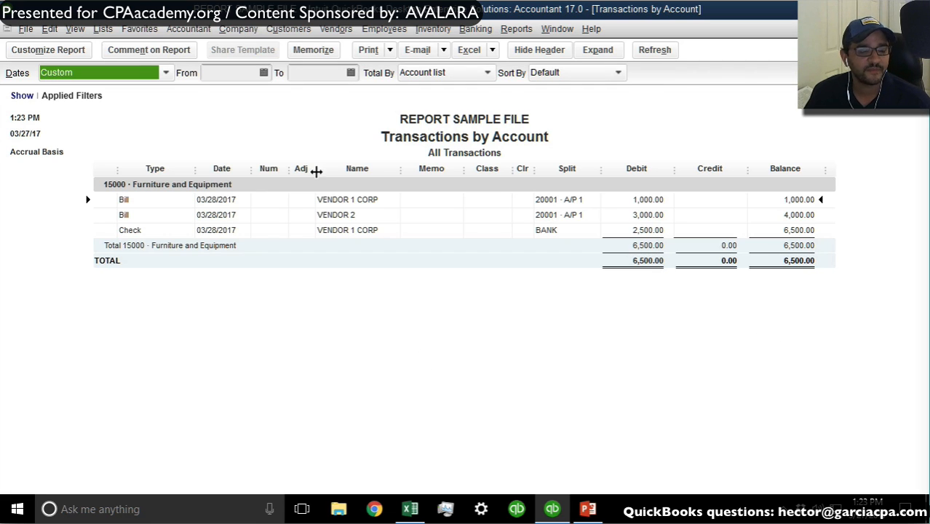
{"action": "left_click", "coordinate": [45, 58]}
{"action": "left_click", "coordinate": [557, 136]}
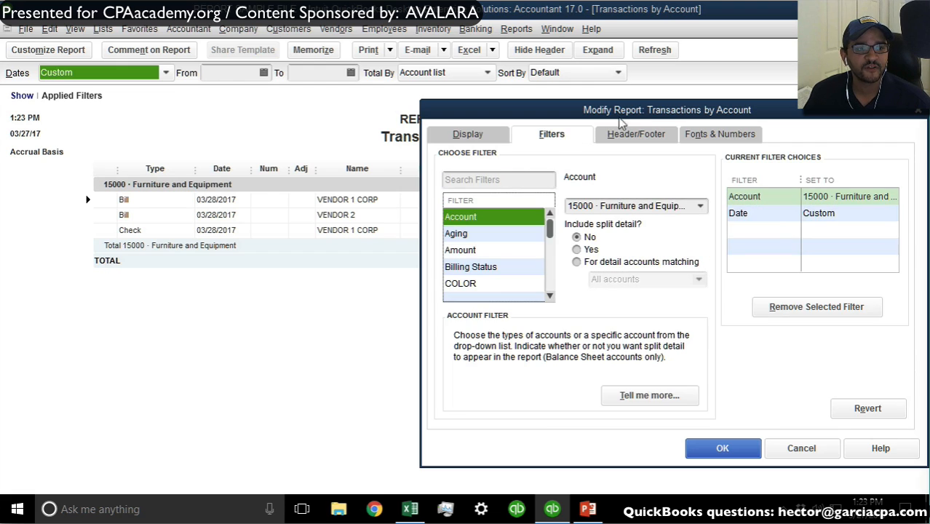
{"action": "left_click_drag", "start_coordinate": [648, 111], "coordinate": [433, 275]}
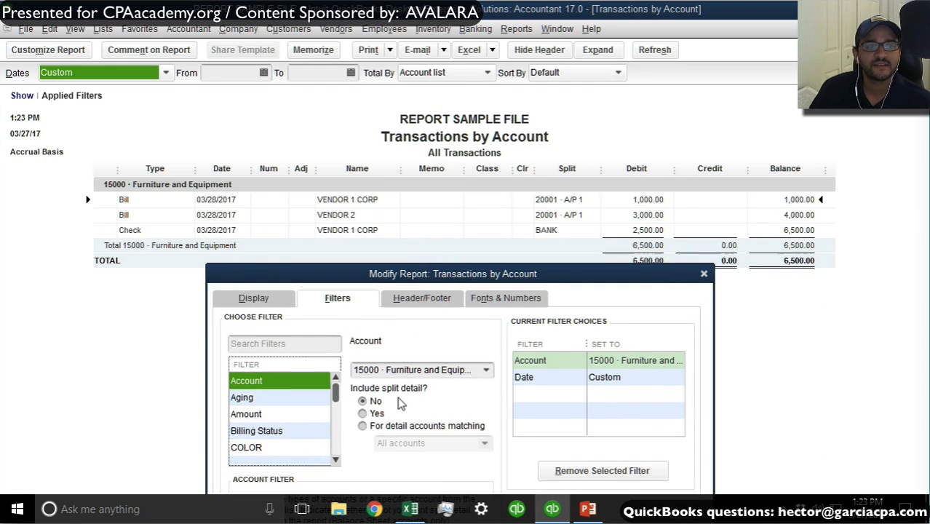
Step: Set the report's Account filter to All accounts payable
{"action": "left_click", "coordinate": [354, 371]}
{"action": "type", "text": "20001 · A/P 1"}
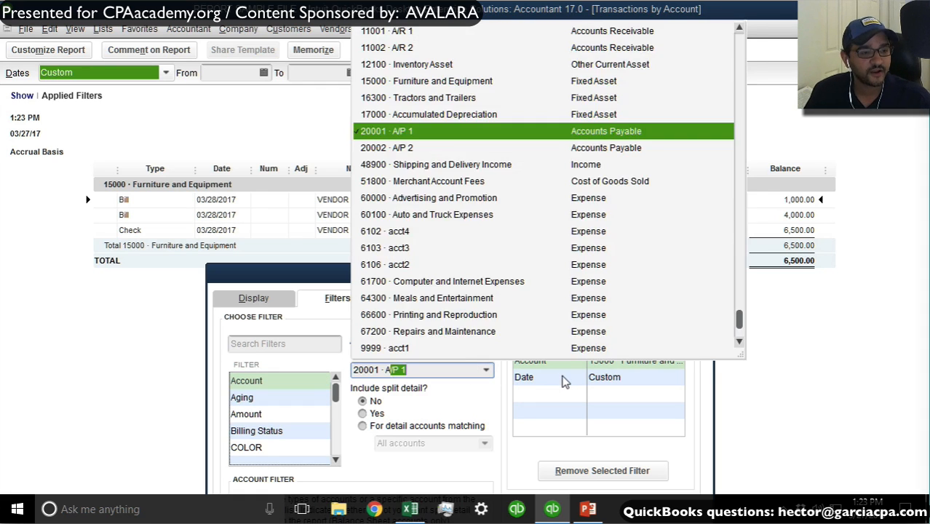
{"action": "type", "text": "accc"}
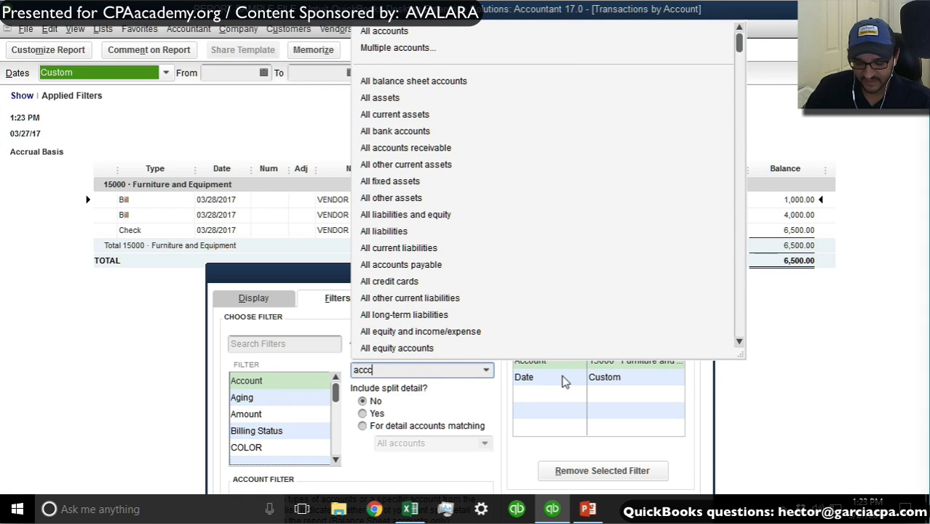
{"action": "key", "text": "BackSpace"}
{"action": "type", "text": "ou"}
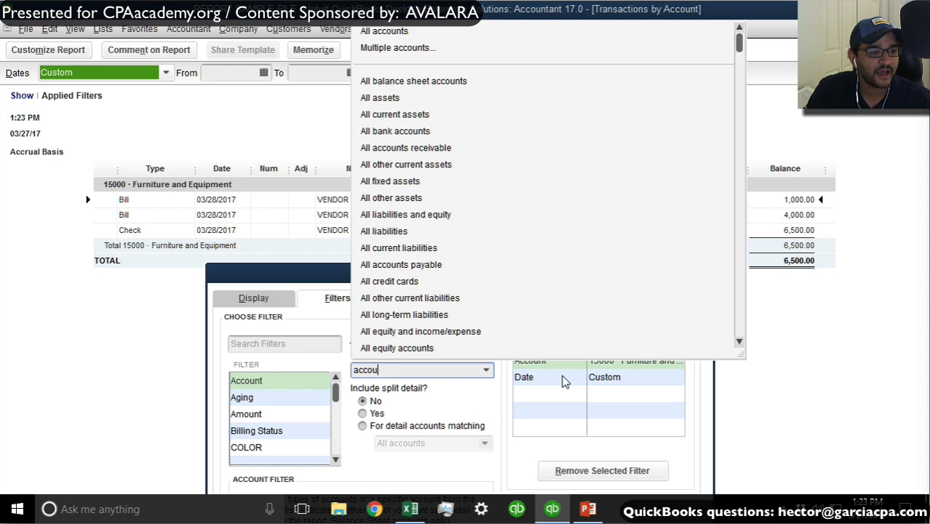
{"action": "type", "text": "nt"}
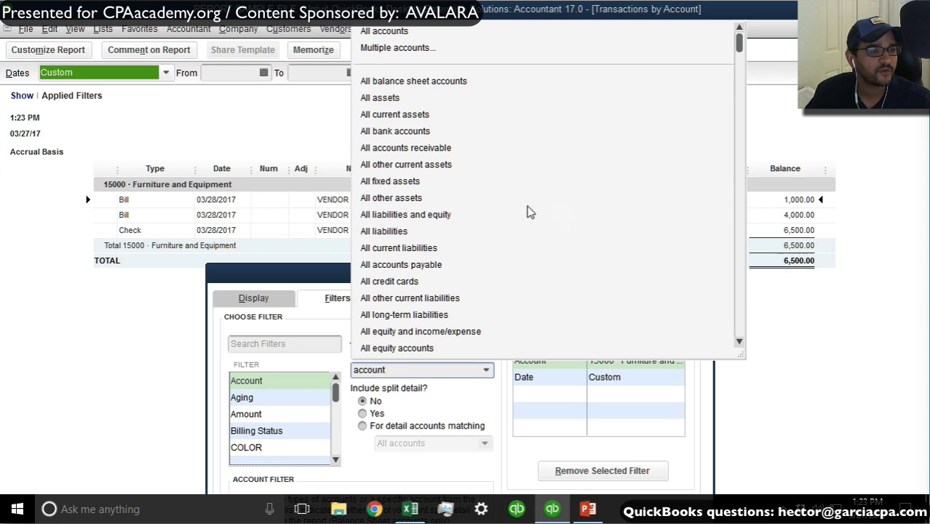
{"action": "left_click", "coordinate": [419, 270]}
Step: Include split detail only for detail accounts matching 15000 · Furniture and Equipment, and apply the filter to the report
{"action": "left_click", "coordinate": [366, 427]}
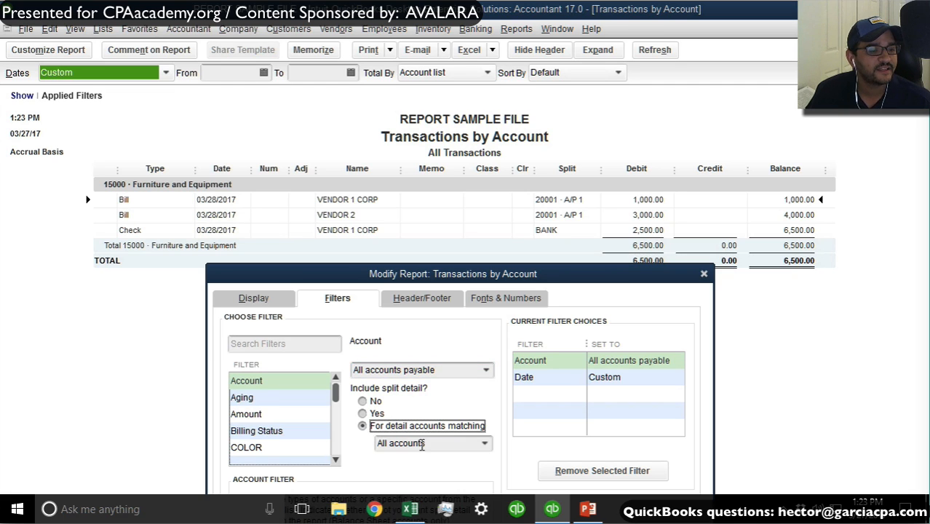
{"action": "left_click", "coordinate": [452, 442]}
{"action": "type", "text": "1"}
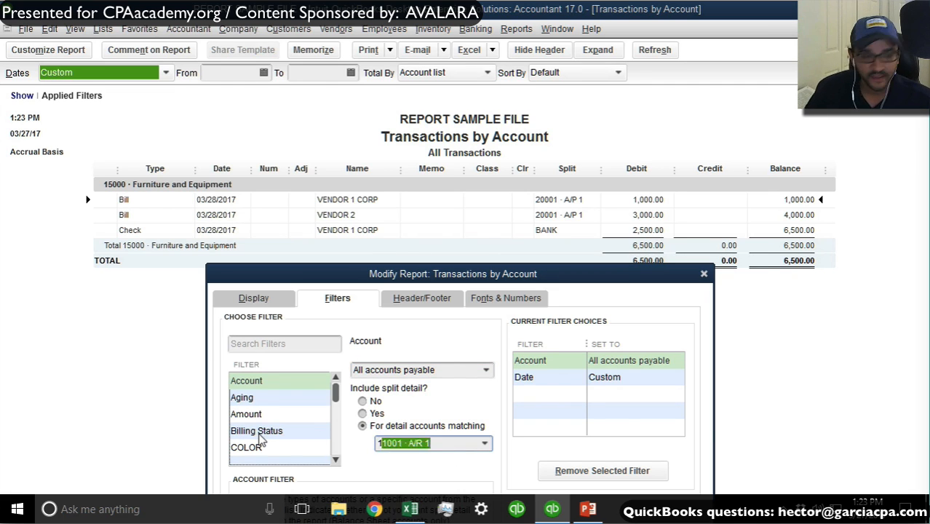
{"action": "type", "text": "5"}
{"action": "key", "text": "Tab"}
{"action": "left_click_drag", "start_coordinate": [394, 274], "coordinate": [317, 137]}
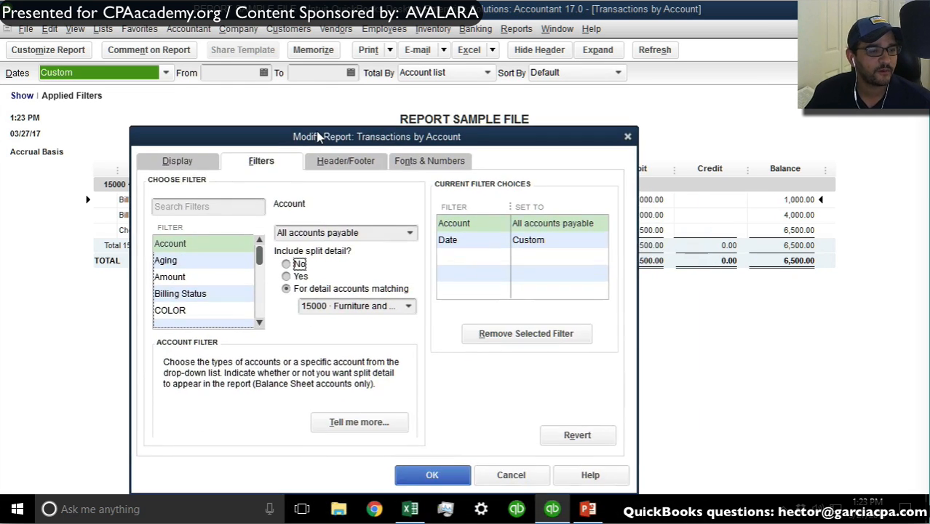
{"action": "left_click", "coordinate": [431, 478]}
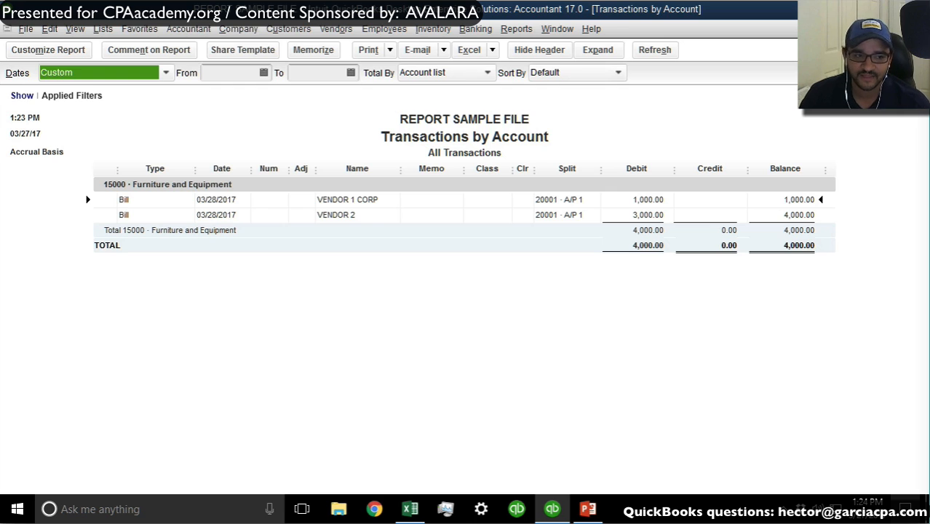
Step: Close the filtered transaction report and switch to the PowerPoint slides on Source Vs. Destination
{"action": "key", "text": "Escape"}
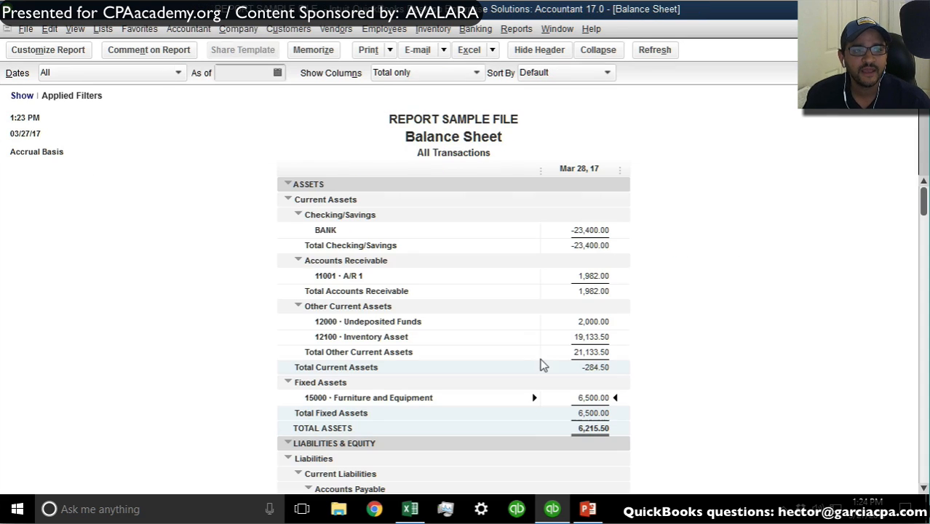
{"action": "key", "text": "alt+Tab"}
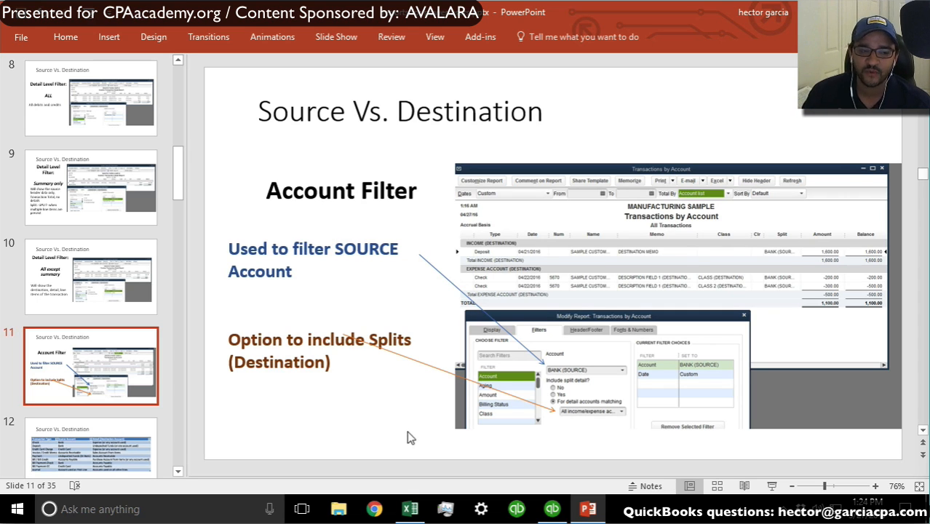
{"action": "scroll", "coordinate": [52, 320], "scroll_direction": "down", "scroll_amount": 1}
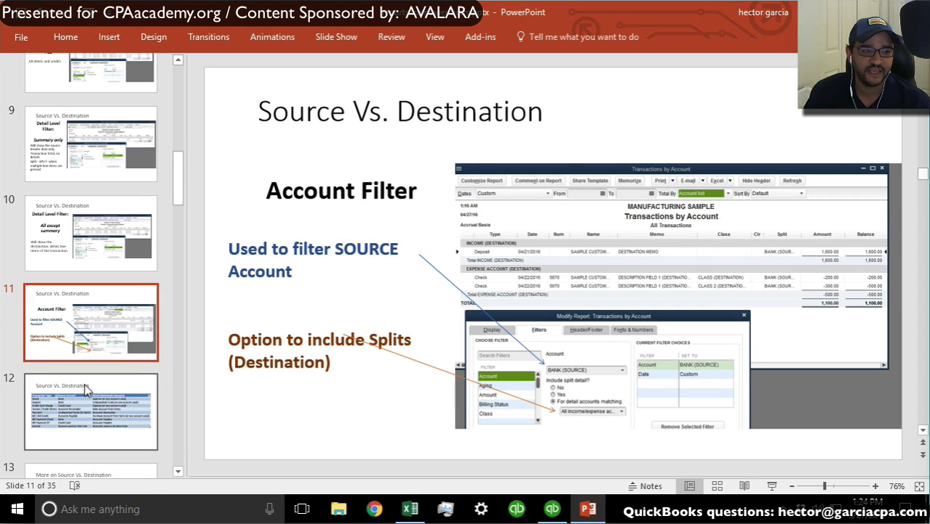
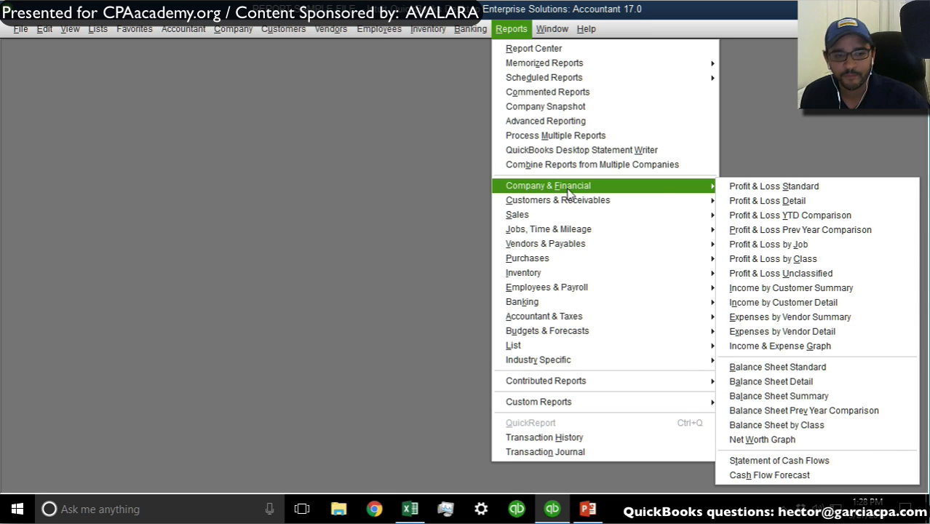
Step: Run the Customer Contact List report from the list reports
{"action": "mouse_move", "coordinate": [569, 218]}
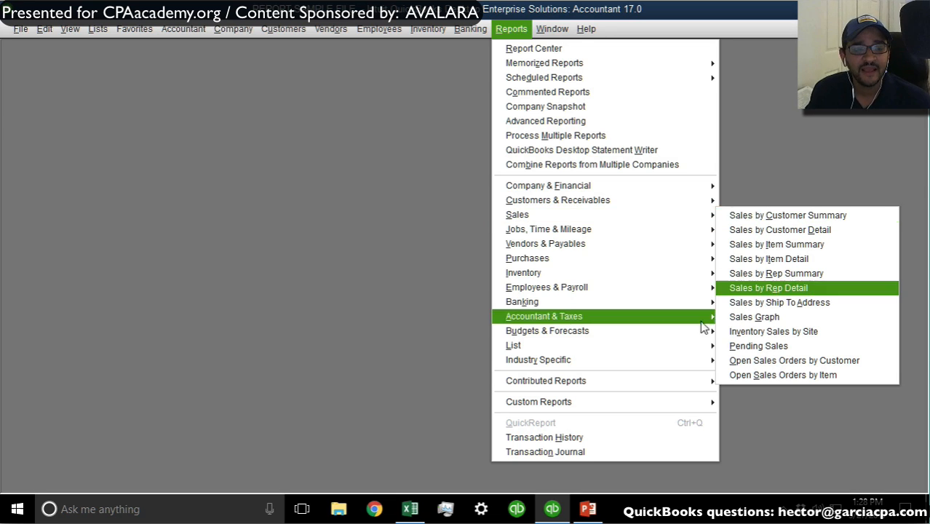
{"action": "mouse_move", "coordinate": [692, 353]}
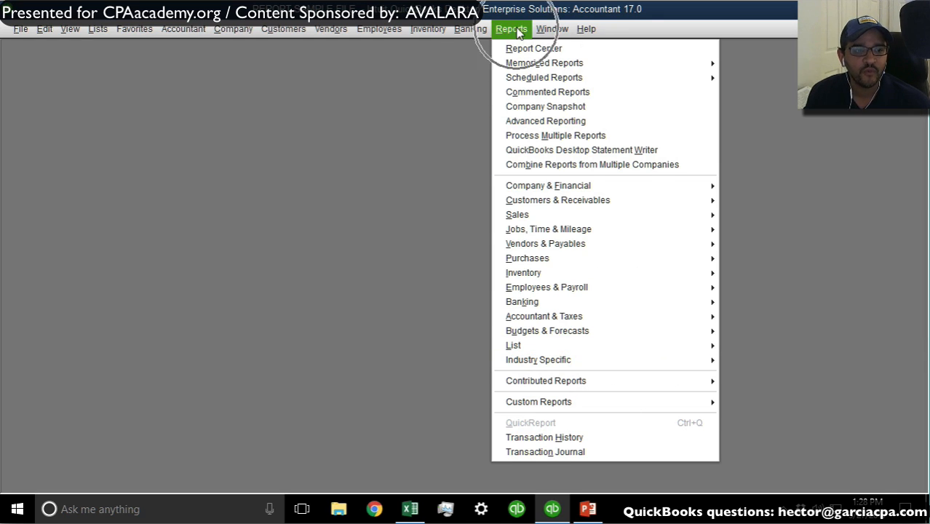
{"action": "mouse_move", "coordinate": [538, 352]}
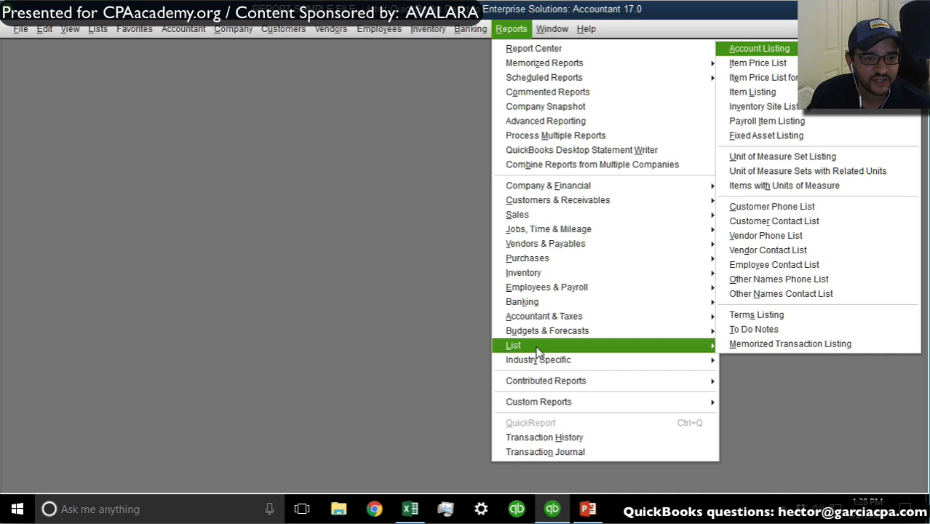
{"action": "left_click", "coordinate": [804, 221]}
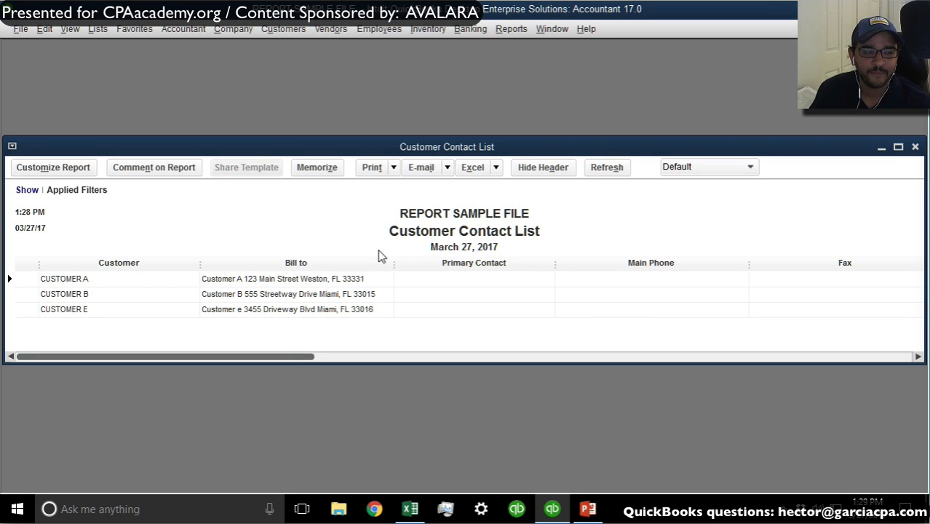
Step: Customize the report's display columns by clearing the default selection and including Customer and Balance Total
{"action": "left_click", "coordinate": [64, 175]}
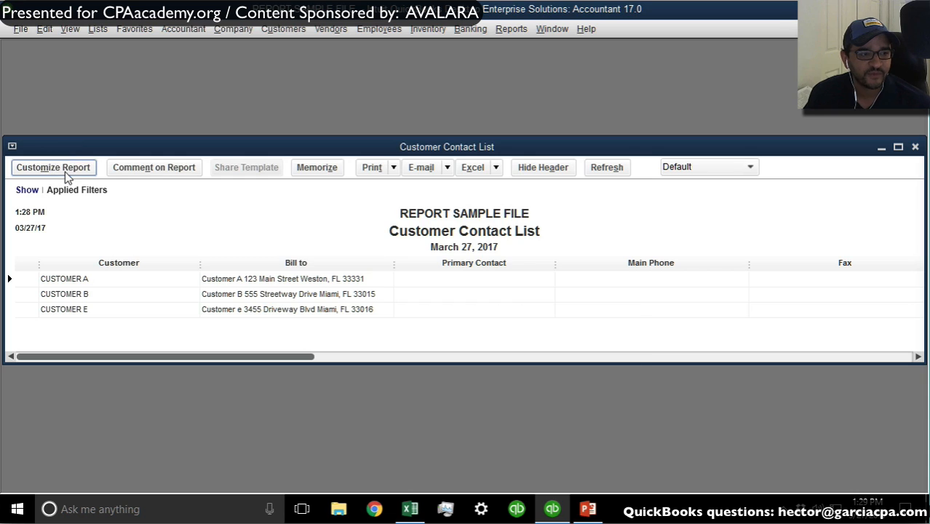
{"action": "left_click_drag", "start_coordinate": [284, 141], "coordinate": [343, 80]}
{"action": "mouse_move", "coordinate": [353, 191]}
{"action": "left_mouse_down"}
{"action": "mouse_move", "coordinate": [353, 295]}
{"action": "mouse_move", "coordinate": [354, 175]}
{"action": "left_mouse_up"}
{"action": "left_click", "coordinate": [220, 180]}
{"action": "scroll", "coordinate": [220, 306], "scroll_direction": "down", "scroll_amount": 15}
{"action": "left_click_drag", "start_coordinate": [355, 280], "coordinate": [356, 138]}
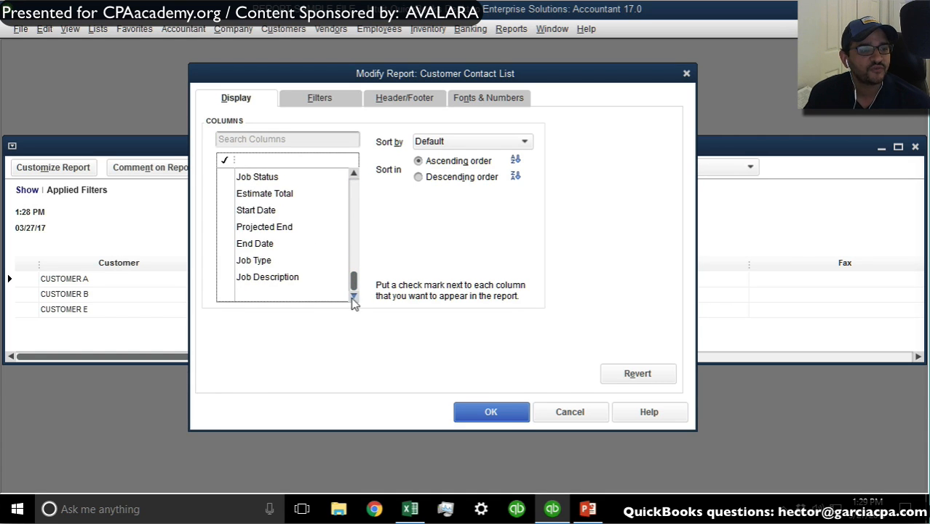
{"action": "scroll", "coordinate": [352, 291], "scroll_direction": "up", "scroll_amount": 15}
{"action": "left_click", "coordinate": [245, 216]}
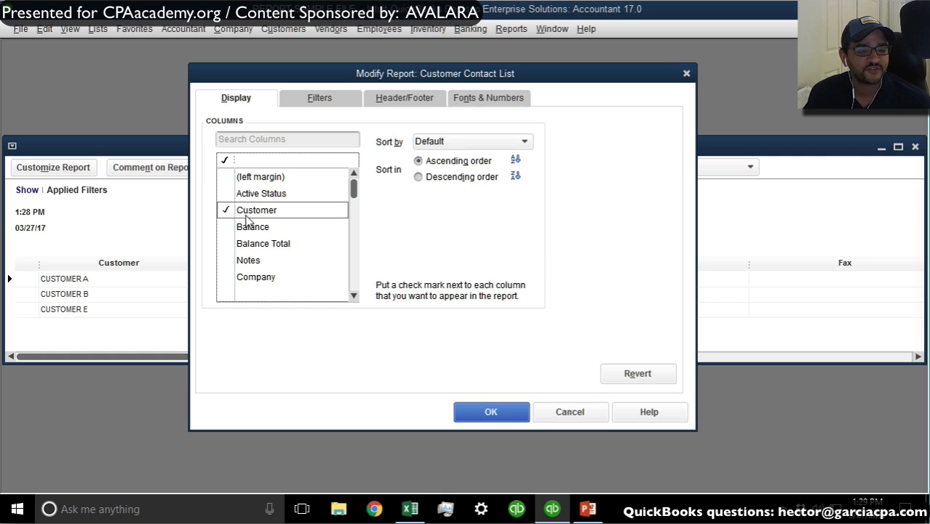
{"action": "left_click", "coordinate": [272, 245]}
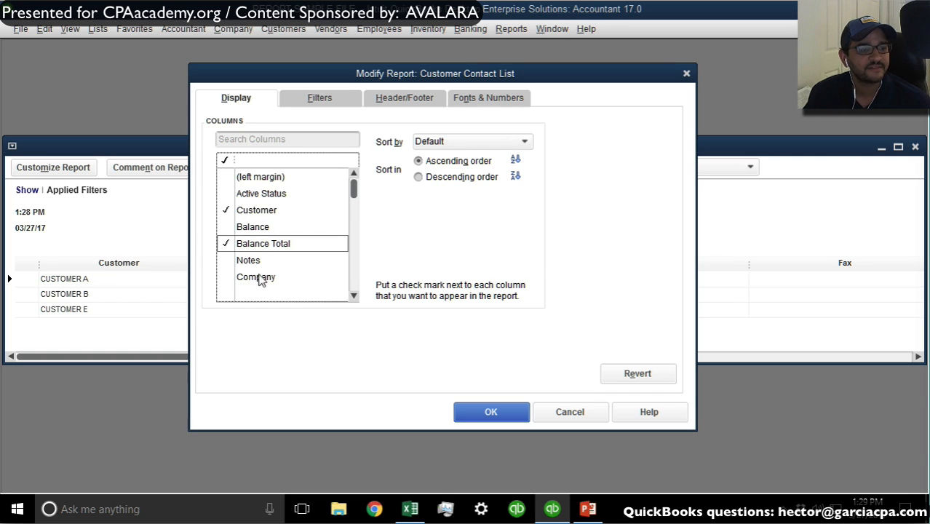
Step: Include the First Name, Last Name and Main Phone columns in the contact list
{"action": "scroll", "coordinate": [354, 285], "scroll_direction": "down", "scroll_amount": 2}
{"action": "left_click", "coordinate": [266, 193]}
{"action": "left_click", "coordinate": [268, 227]}
{"action": "left_click", "coordinate": [258, 244]}
Step: Include the Bill to 1 through Bill to 5 columns and apply the column changes to the report
{"action": "left_click", "coordinate": [354, 278]}
{"action": "left_click", "coordinate": [355, 278]}
{"action": "left_click", "coordinate": [354, 278]}
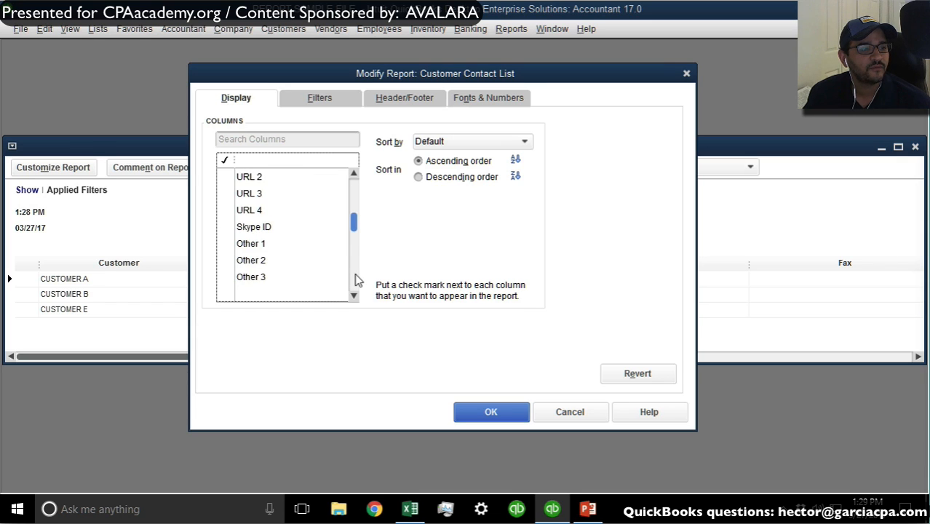
{"action": "left_click", "coordinate": [355, 278]}
{"action": "left_click", "coordinate": [227, 226]}
{"action": "left_click", "coordinate": [228, 243]}
{"action": "left_click", "coordinate": [230, 260]}
{"action": "left_click", "coordinate": [233, 277]}
{"action": "left_click", "coordinate": [353, 295]}
{"action": "left_click", "coordinate": [354, 295]}
{"action": "left_click", "coordinate": [226, 260]}
{"action": "left_click", "coordinate": [492, 412]}
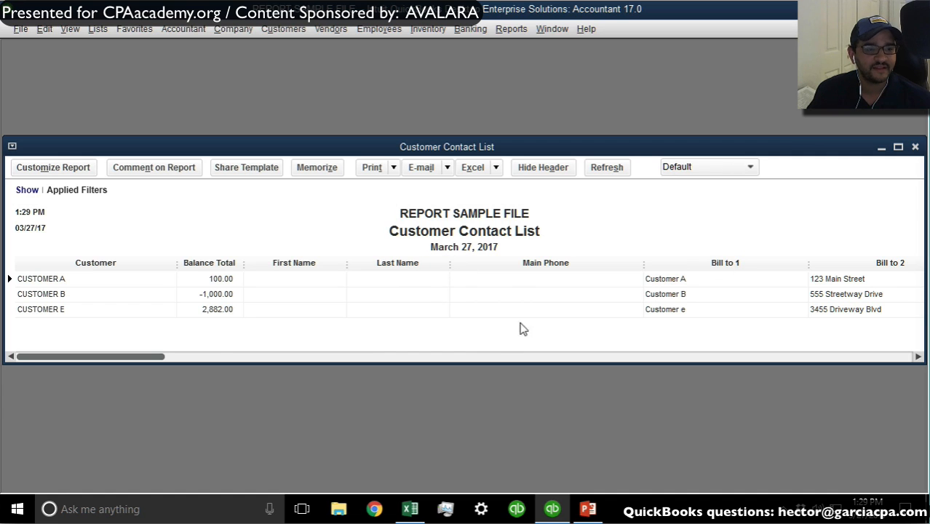
Step: Move the Bill to 1, Bill to 2 and Bill to 3 columns, in that order, directly after the Customer column
{"action": "left_click_drag", "start_coordinate": [87, 353], "coordinate": [32, 373]}
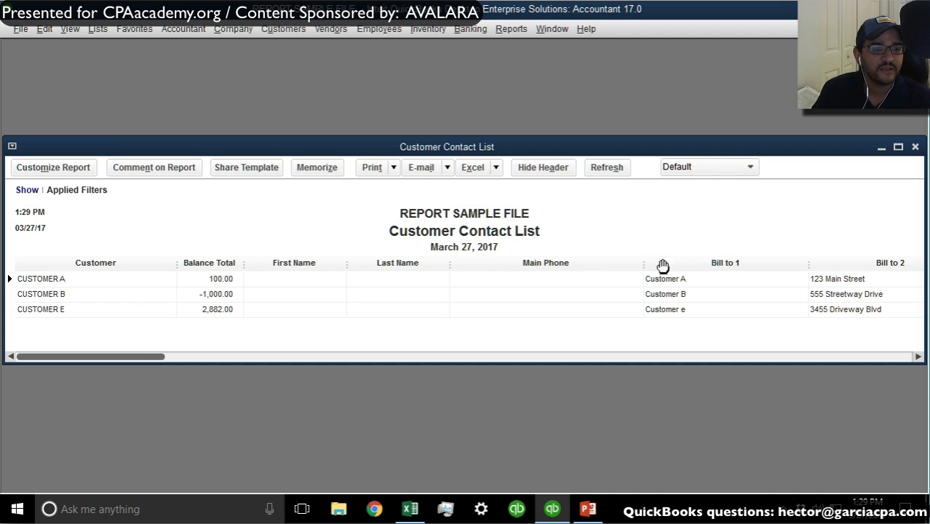
{"action": "left_click_drag", "start_coordinate": [732, 262], "coordinate": [175, 275]}
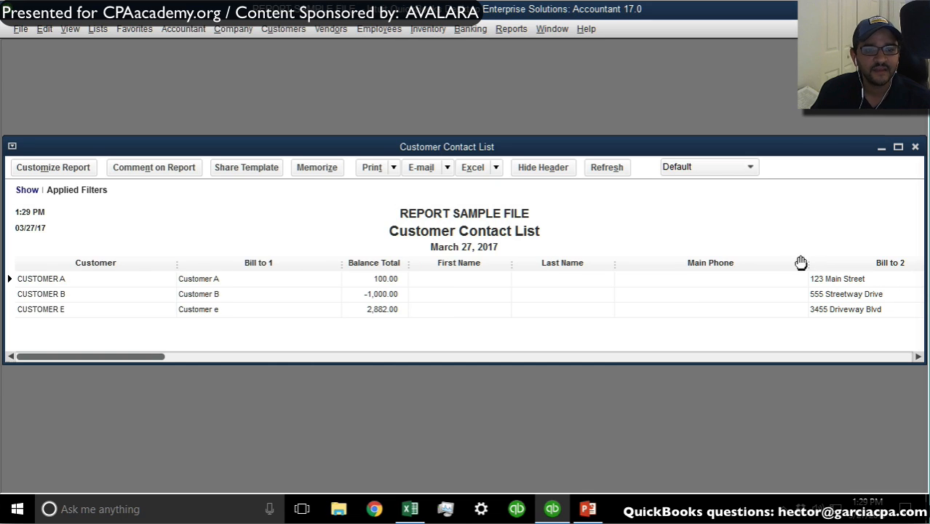
{"action": "left_click_drag", "start_coordinate": [880, 264], "coordinate": [343, 273]}
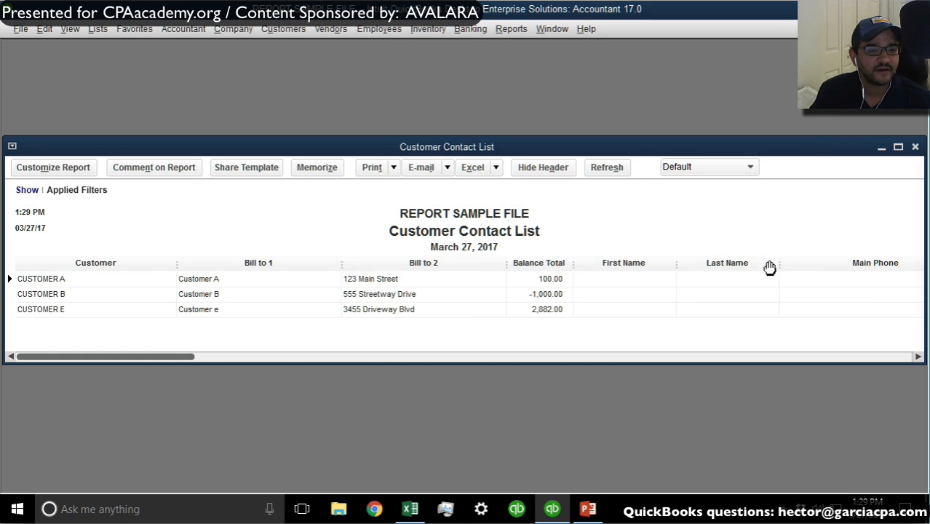
{"action": "left_click", "coordinate": [721, 356]}
{"action": "left_click_drag", "start_coordinate": [473, 262], "coordinate": [125, 267]}
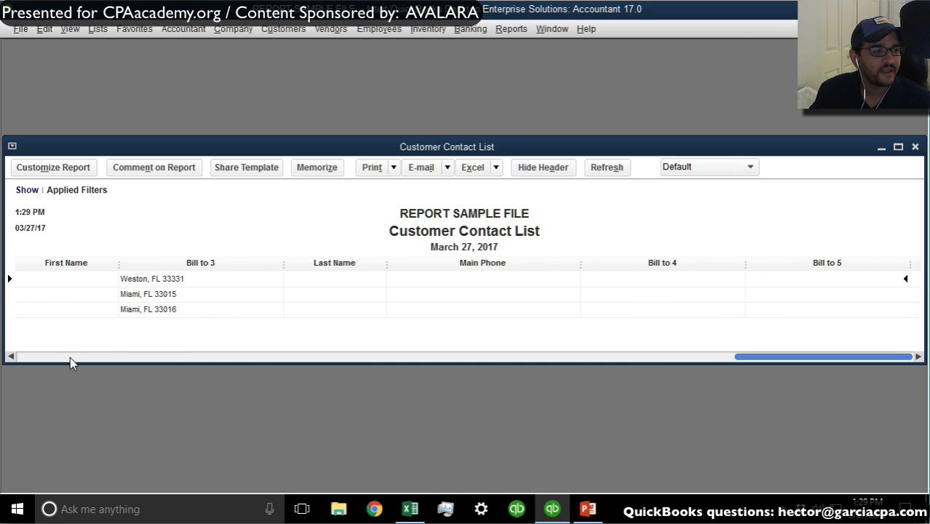
{"action": "left_click", "coordinate": [70, 357]}
{"action": "left_click_drag", "start_coordinate": [737, 263], "coordinate": [495, 258]}
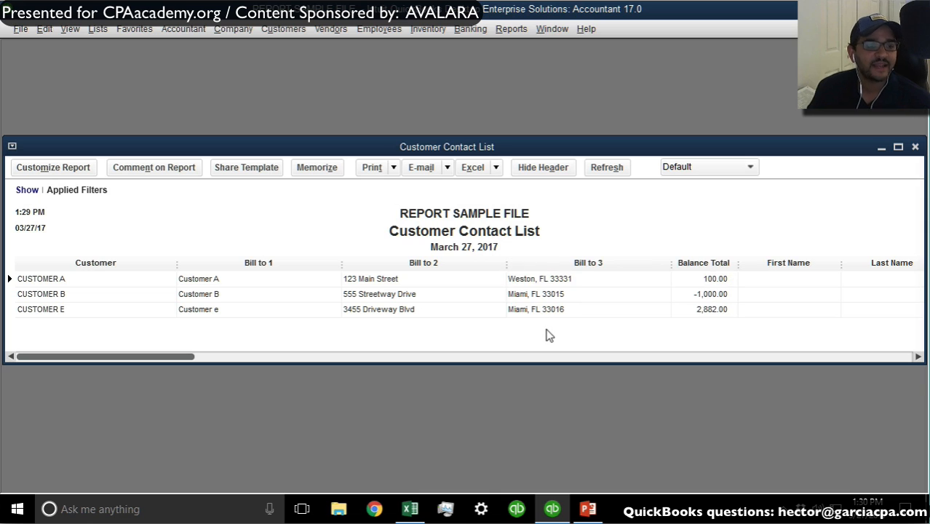
Step: Look at the contact list's Excel and e-mail export options without exporting the report
{"action": "left_click", "coordinate": [496, 167]}
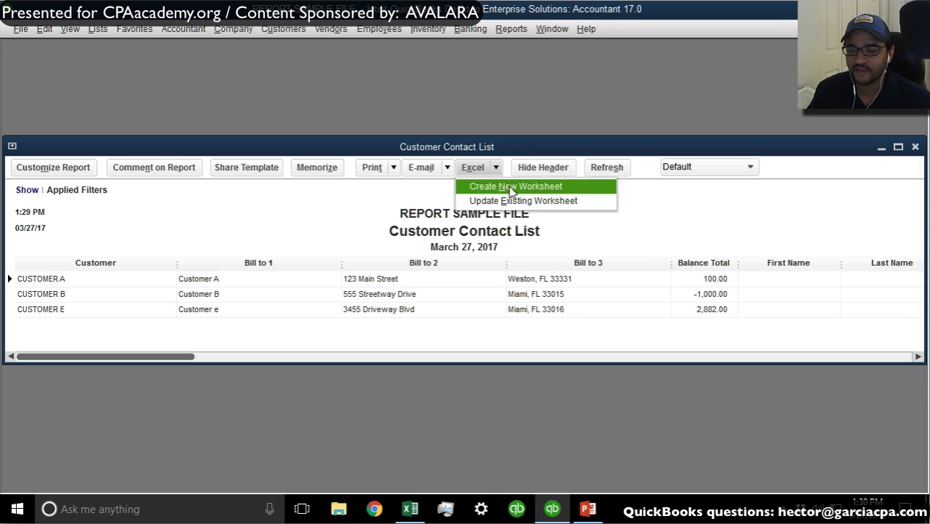
{"action": "left_click", "coordinate": [448, 167]}
{"action": "left_click", "coordinate": [337, 248]}
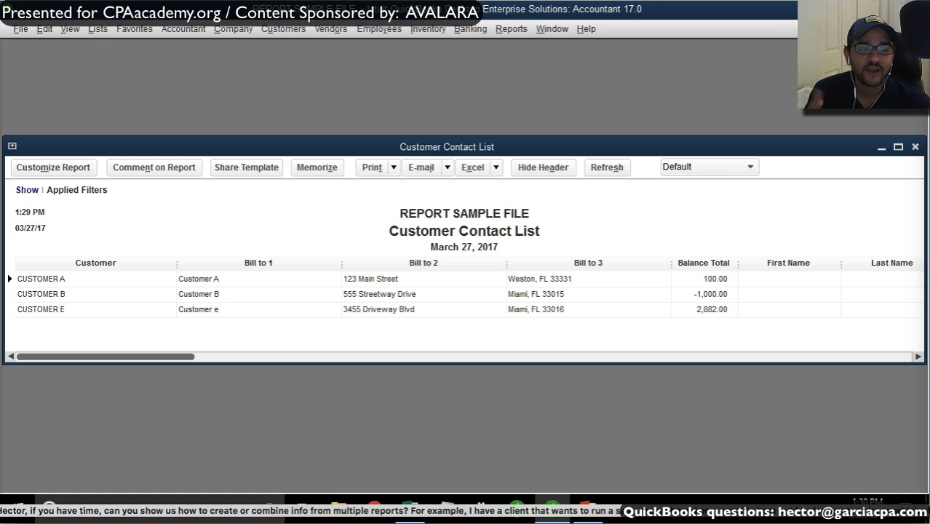
Step: Move the Balance Total column between the Bill to 1 and Bill to 2 columns
{"action": "left_click", "coordinate": [859, 356]}
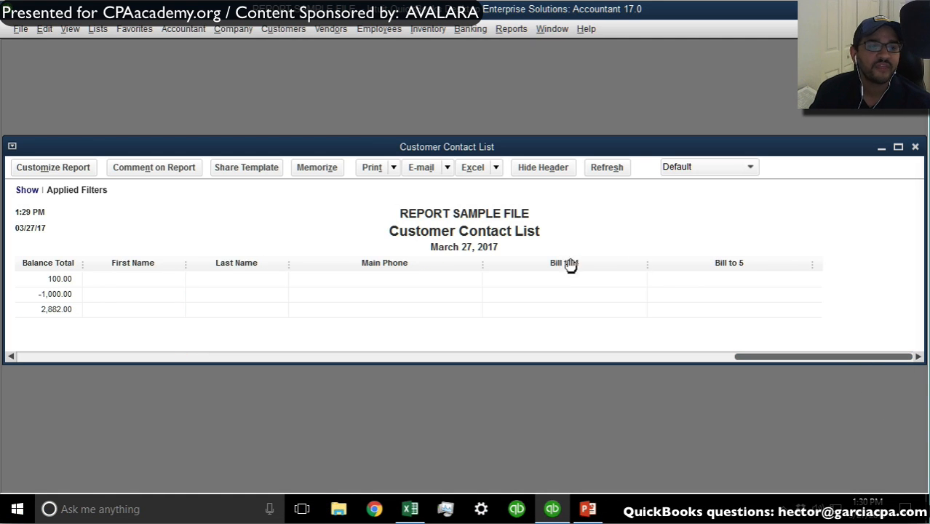
{"action": "left_click_drag", "start_coordinate": [63, 262], "coordinate": [2, 263]}
{"action": "left_click", "coordinate": [161, 356]}
{"action": "left_click", "coordinate": [162, 356]}
{"action": "left_click_drag", "start_coordinate": [550, 263], "coordinate": [157, 259]}
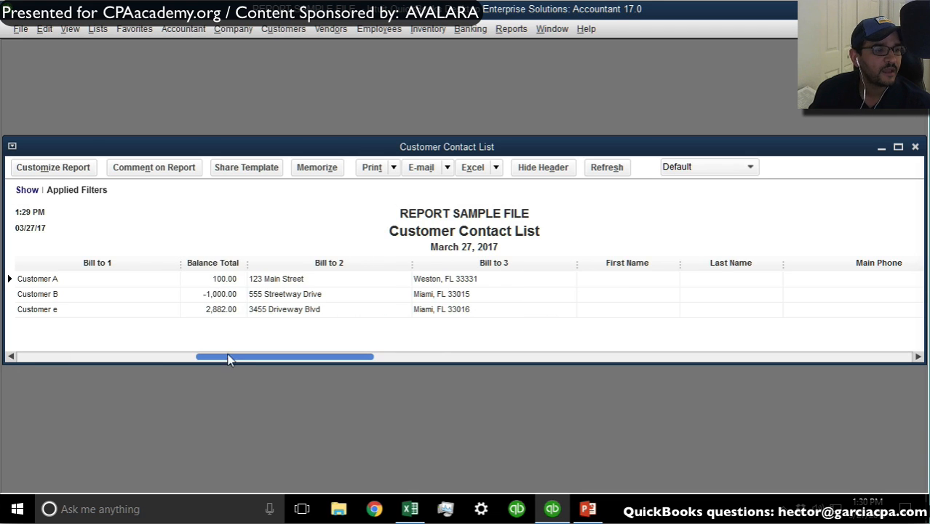
Step: Move the Balance Total column directly after the Customer column and close the contact list report
{"action": "left_click_drag", "start_coordinate": [224, 356], "coordinate": [38, 354]}
{"action": "left_click_drag", "start_coordinate": [373, 263], "coordinate": [210, 264]}
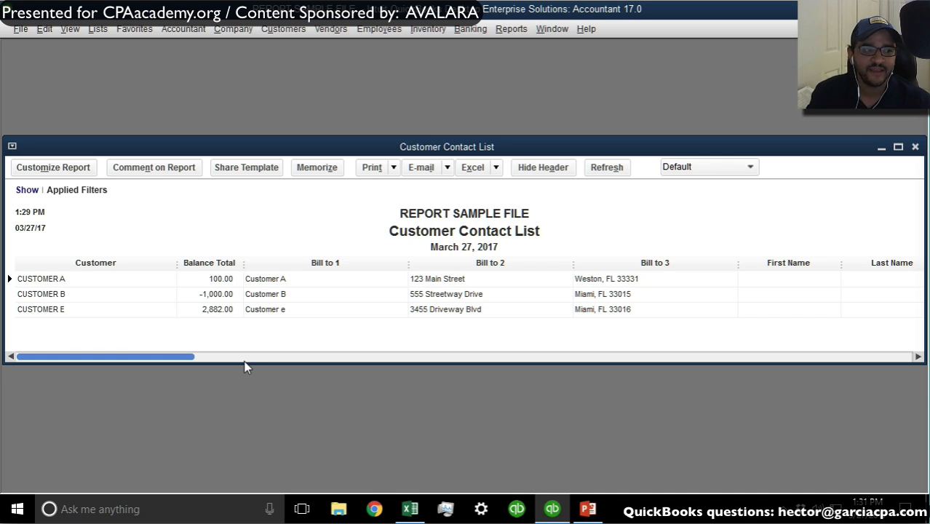
{"action": "left_click", "coordinate": [914, 146]}
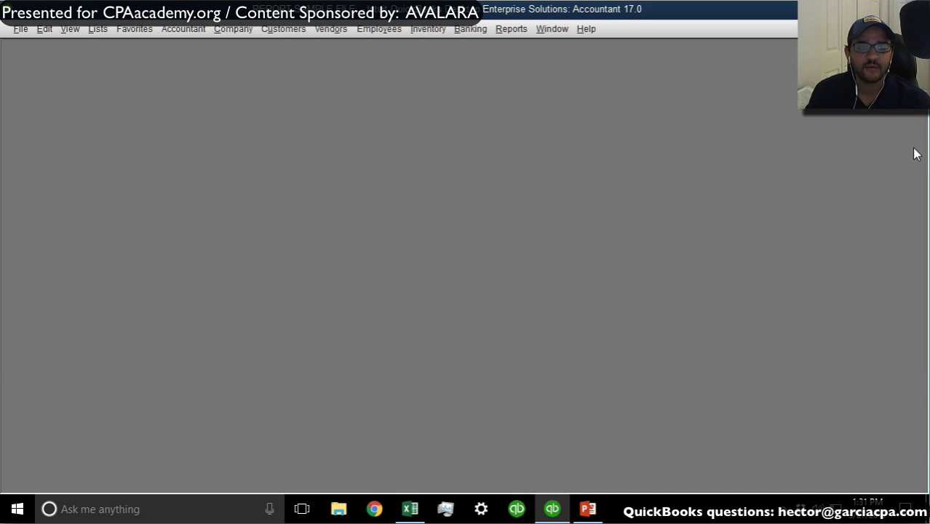
Step: Open the Item Price List report from the list reports
{"action": "left_click", "coordinate": [523, 32]}
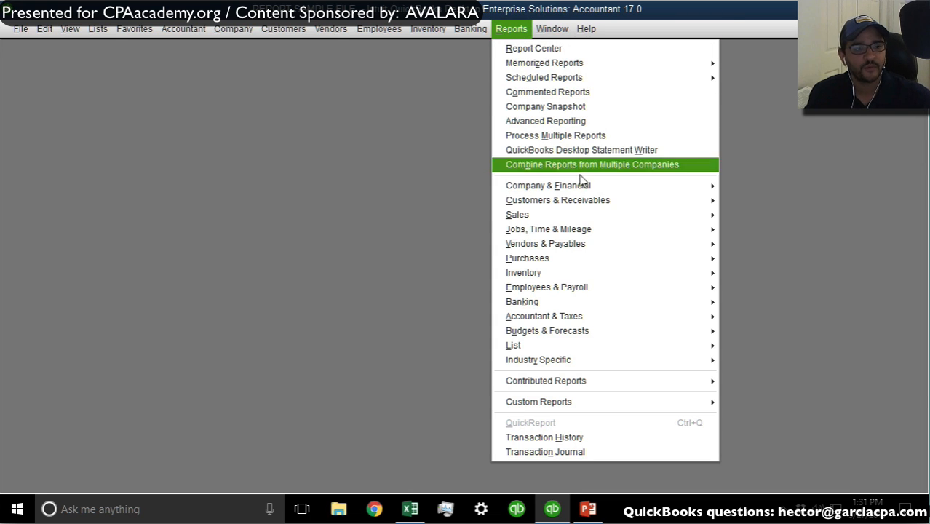
{"action": "mouse_move", "coordinate": [597, 344]}
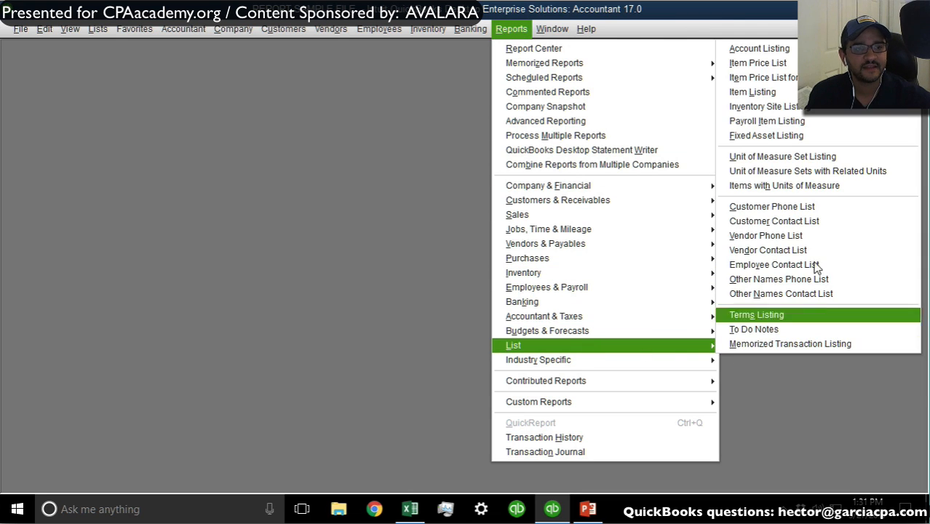
{"action": "left_click", "coordinate": [790, 64]}
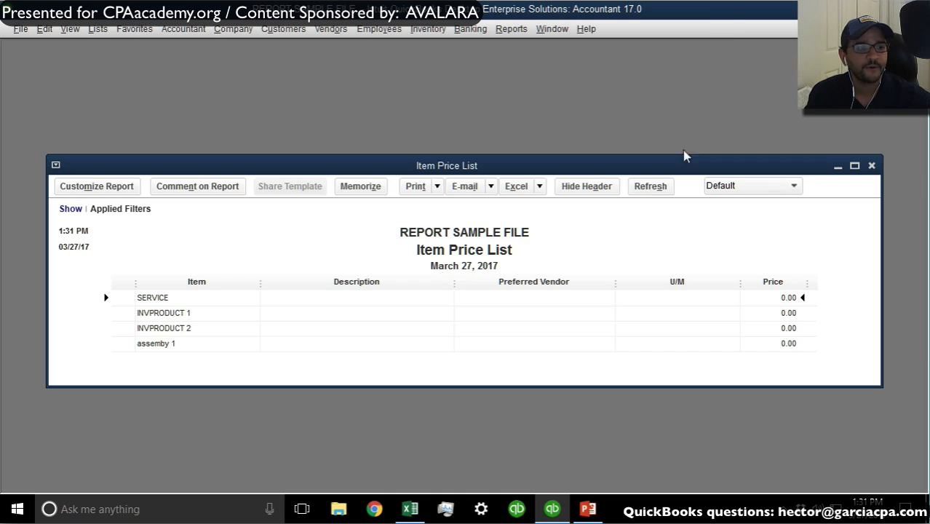
Step: Add the MPN and Type columns to the price list and place Type and Price directly after the Item column
{"action": "left_click", "coordinate": [97, 187]}
{"action": "left_click_drag", "start_coordinate": [336, 81], "coordinate": [704, 89]}
{"action": "left_click", "coordinate": [671, 275]}
{"action": "left_click", "coordinate": [600, 294]}
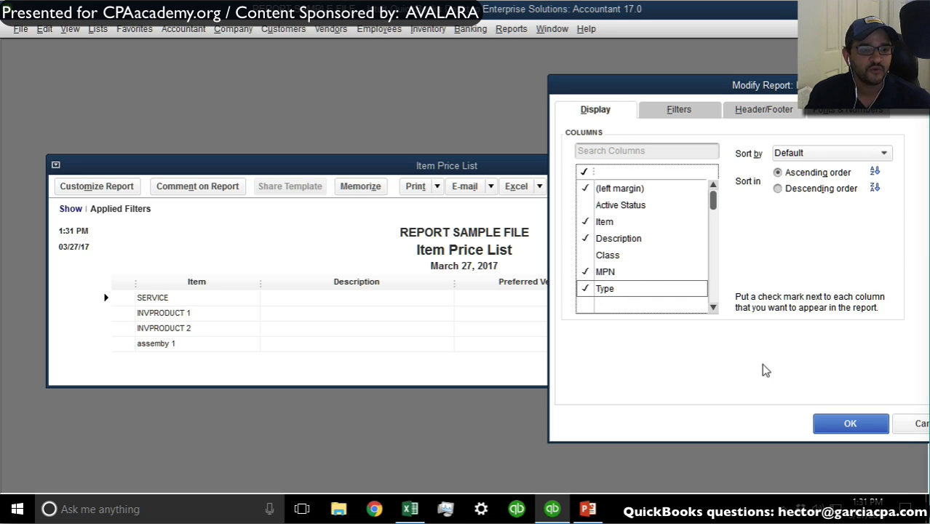
{"action": "left_click", "coordinate": [845, 423]}
{"action": "left_click_drag", "start_coordinate": [689, 285], "coordinate": [180, 279]}
{"action": "left_click_drag", "start_coordinate": [878, 281], "coordinate": [285, 273]}
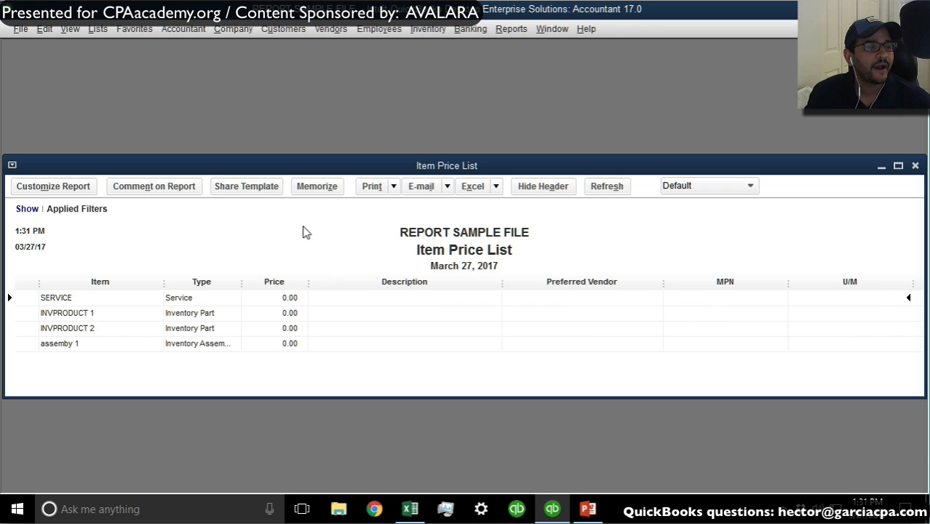
Step: Add the Quantity On Hand column, place it directly after Price, and close the price list report
{"action": "left_click", "coordinate": [48, 188]}
{"action": "left_click", "coordinate": [588, 295]}
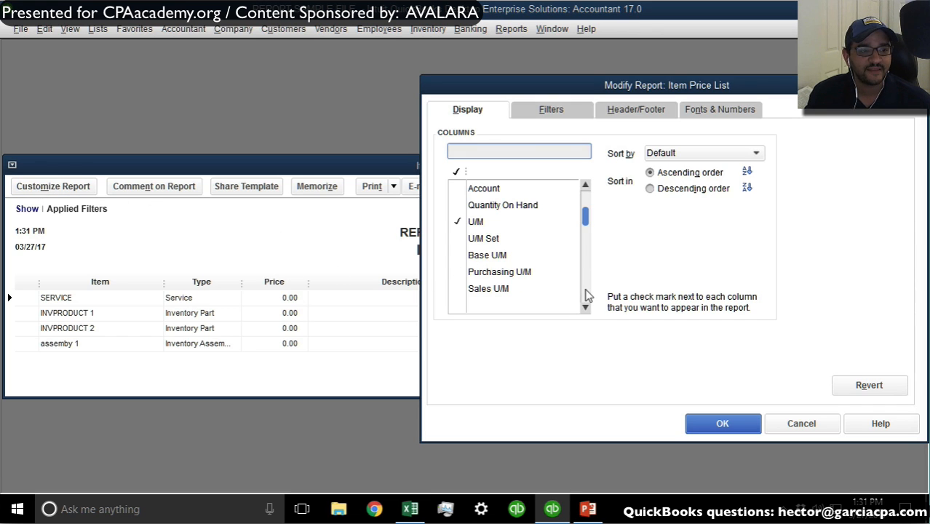
{"action": "left_click", "coordinate": [458, 207]}
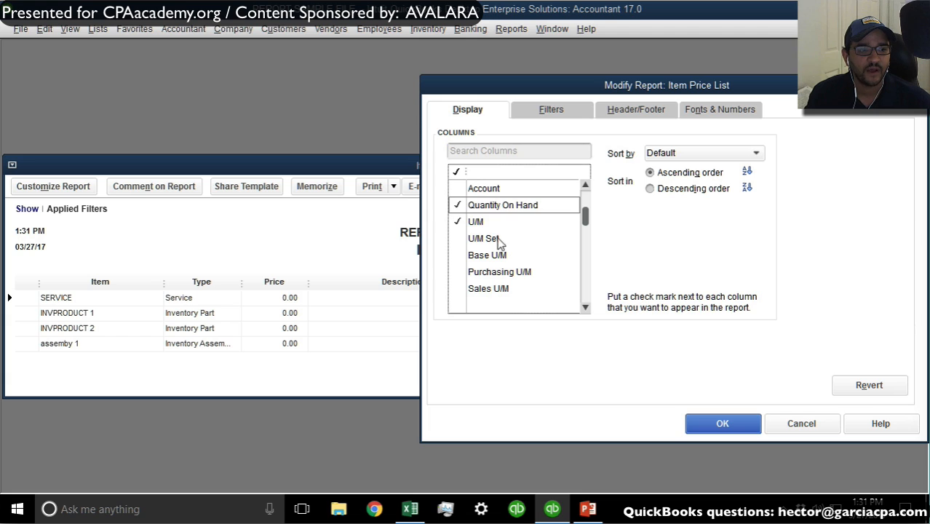
{"action": "left_click", "coordinate": [720, 424]}
{"action": "left_click_drag", "start_coordinate": [822, 281], "coordinate": [313, 281]}
{"action": "left_click_drag", "start_coordinate": [378, 285], "coordinate": [418, 286]}
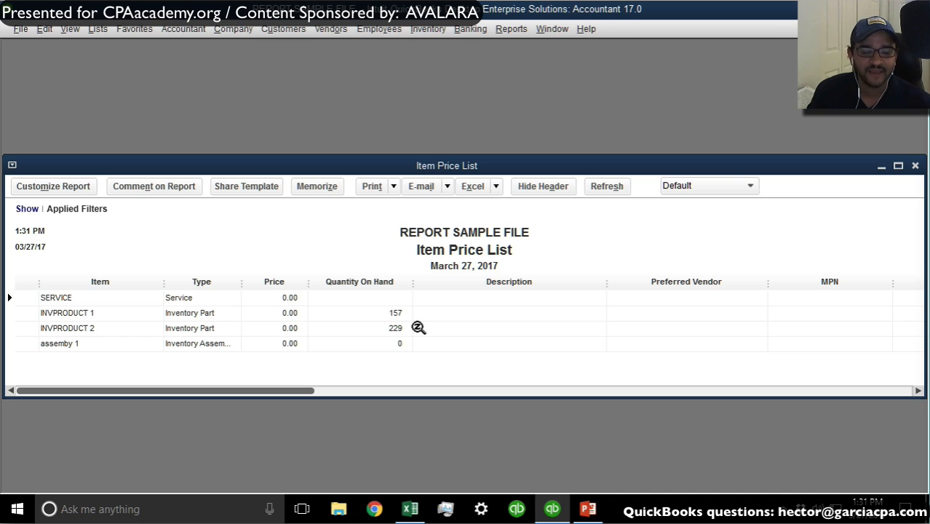
{"action": "left_click", "coordinate": [398, 312]}
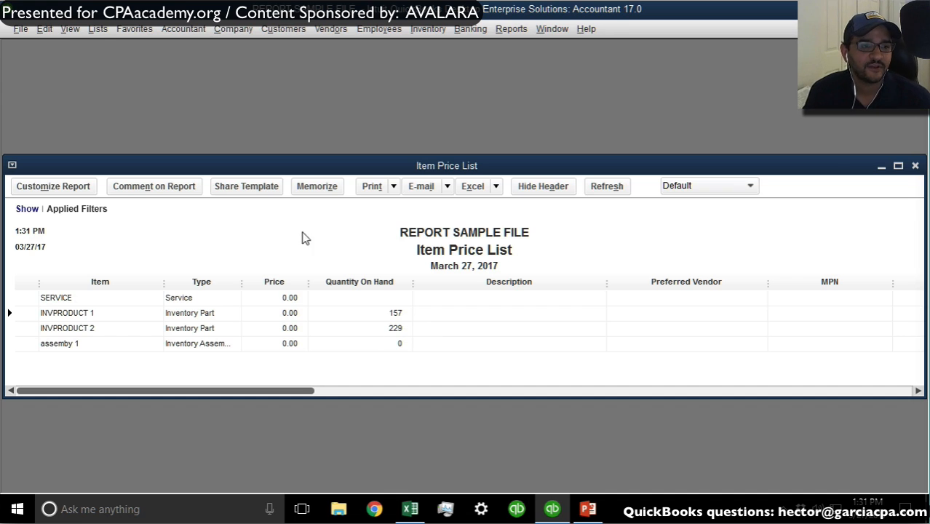
{"action": "key", "text": "Escape"}
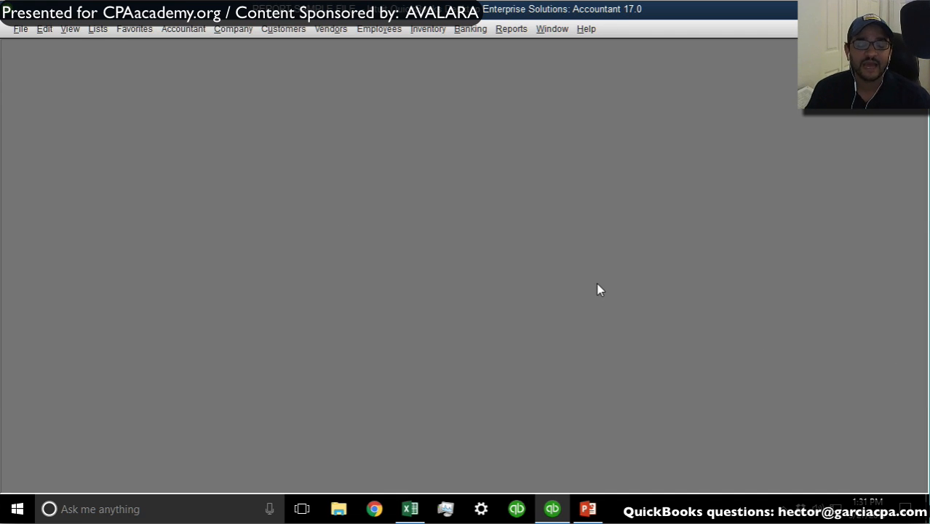
Step: Switch to PowerPoint and look through the Custom Summary Reports slides on dimensions and filters
{"action": "left_click", "coordinate": [589, 510]}
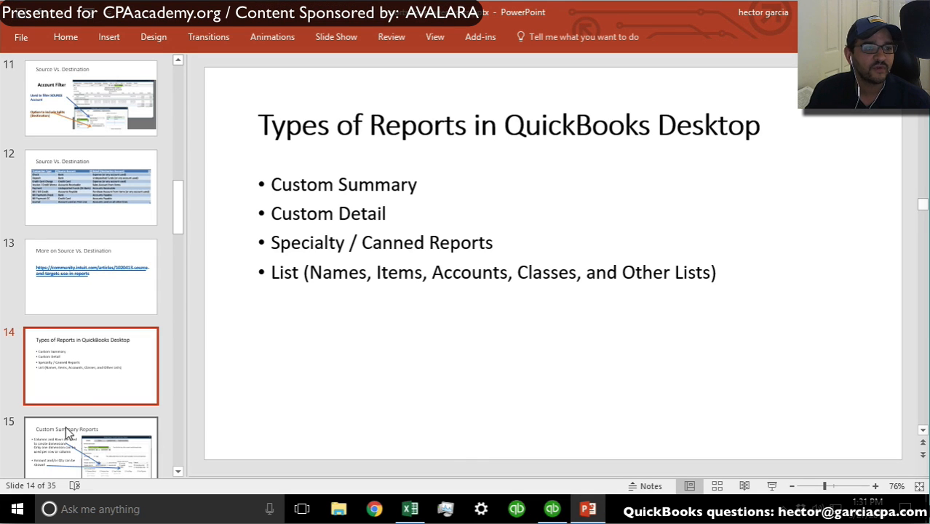
{"action": "left_click", "coordinate": [65, 426]}
{"action": "key", "text": "Down"}
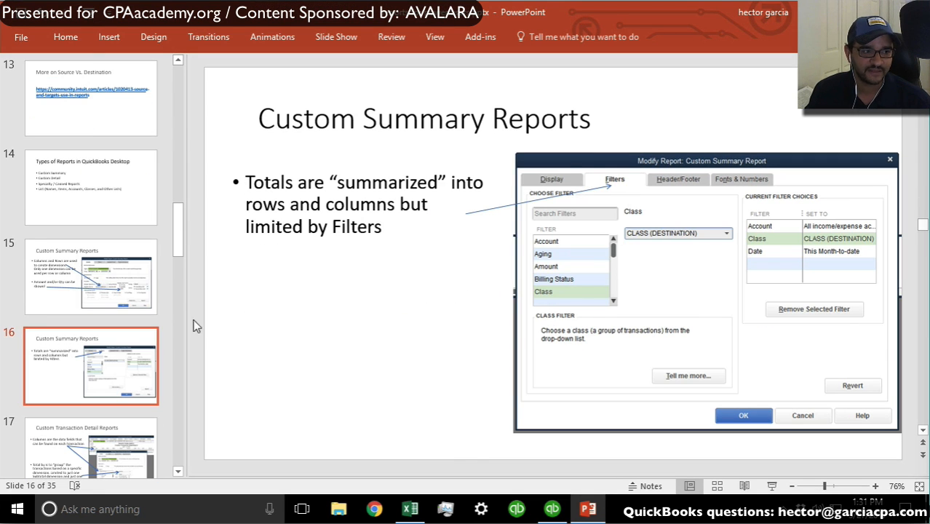
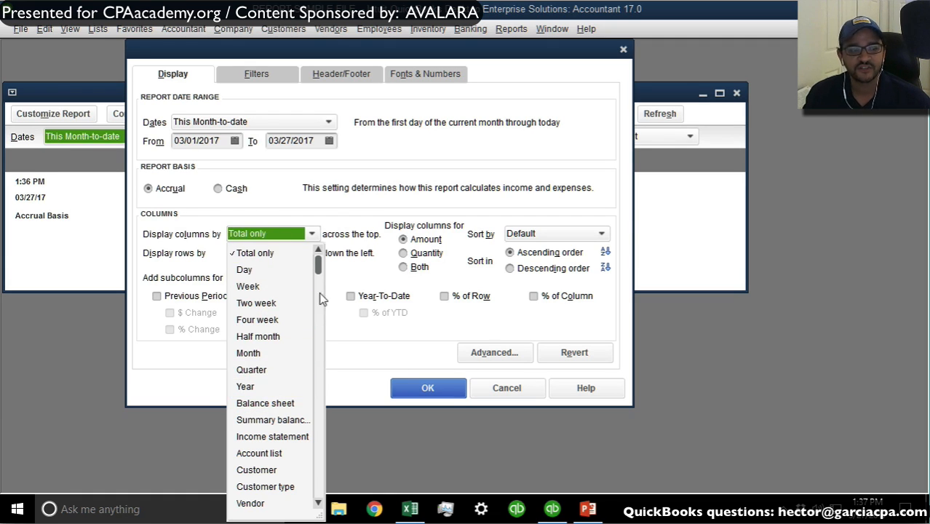
Step: Set the Custom Summary Report to display columns by Day and rows by Customer
{"action": "left_click", "coordinate": [334, 210]}
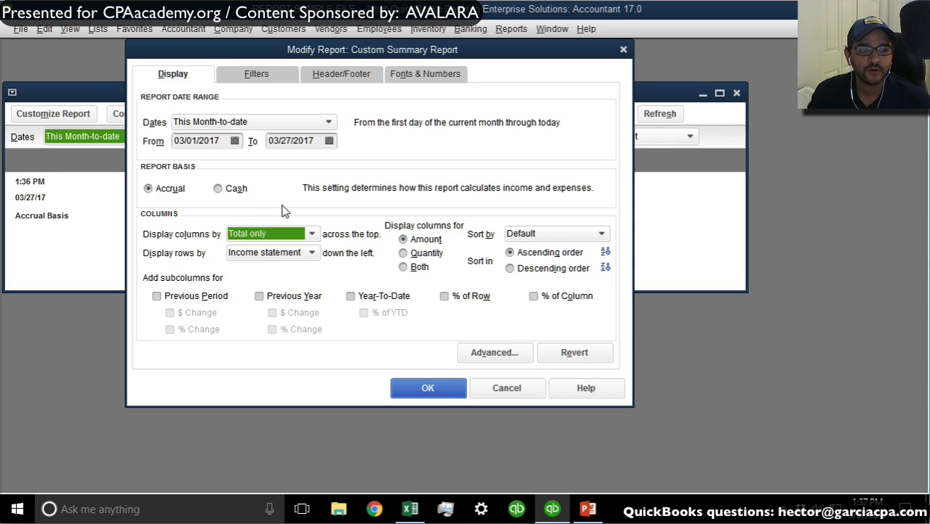
{"action": "left_click", "coordinate": [249, 234]}
{"action": "left_click", "coordinate": [269, 270]}
{"action": "left_click", "coordinate": [294, 255]}
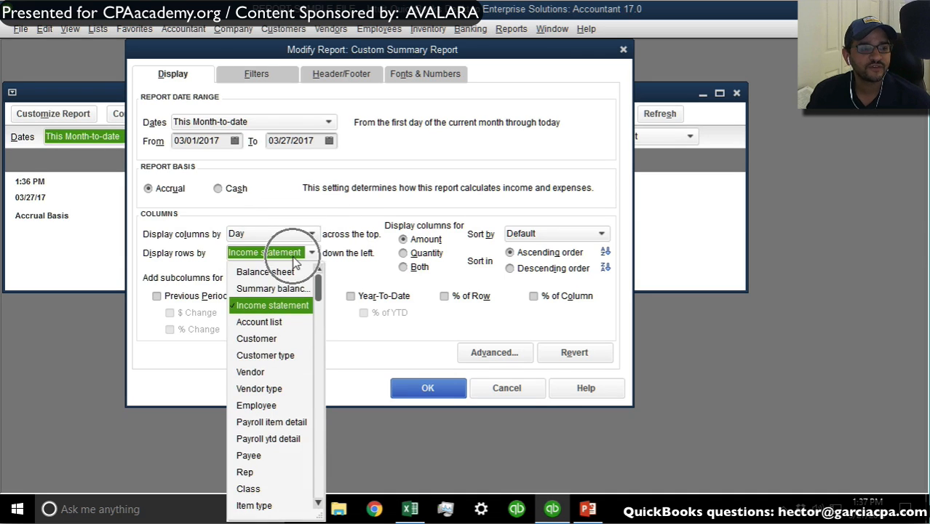
{"action": "left_click", "coordinate": [274, 339]}
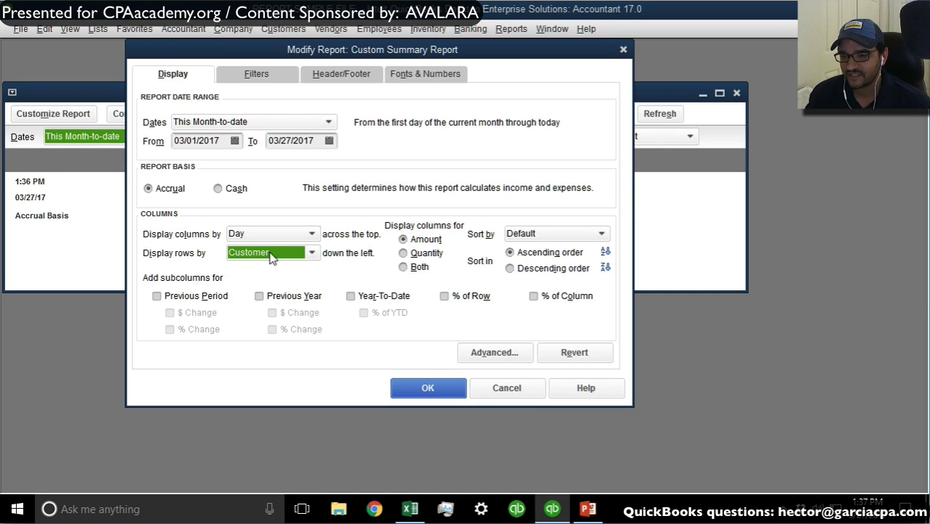
{"action": "left_click", "coordinate": [425, 388]}
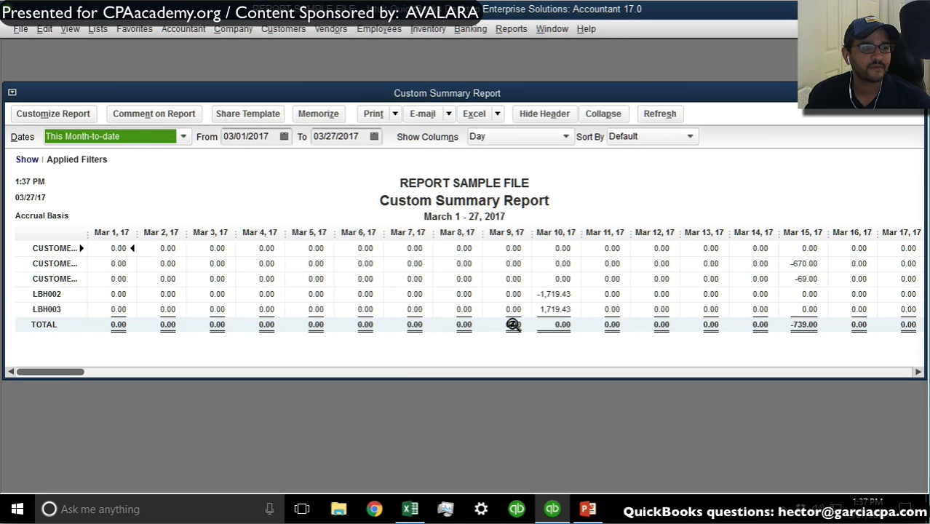
Step: Look across the daily columns and change the summary report's columns to Week
{"action": "left_click_drag", "start_coordinate": [55, 373], "coordinate": [190, 372]}
{"action": "left_click_drag", "start_coordinate": [117, 355], "coordinate": [42, 350]}
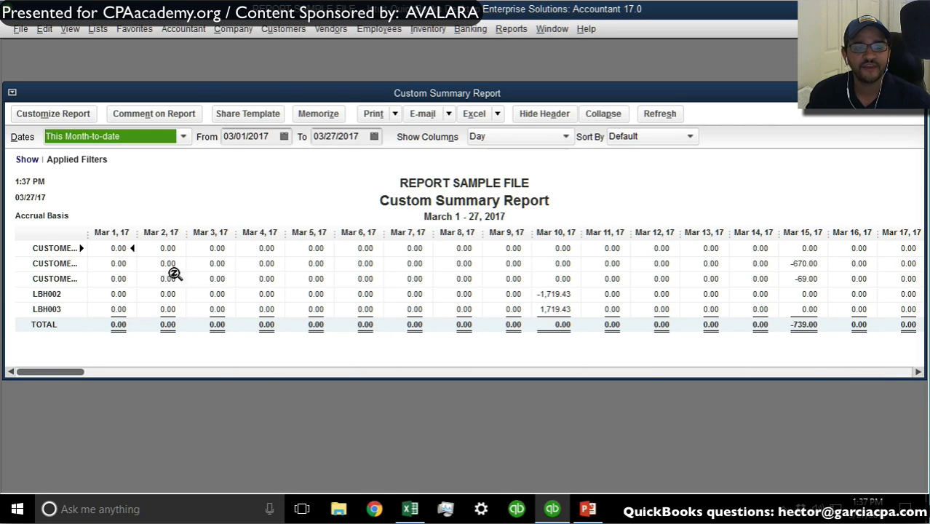
{"action": "left_click", "coordinate": [498, 137]}
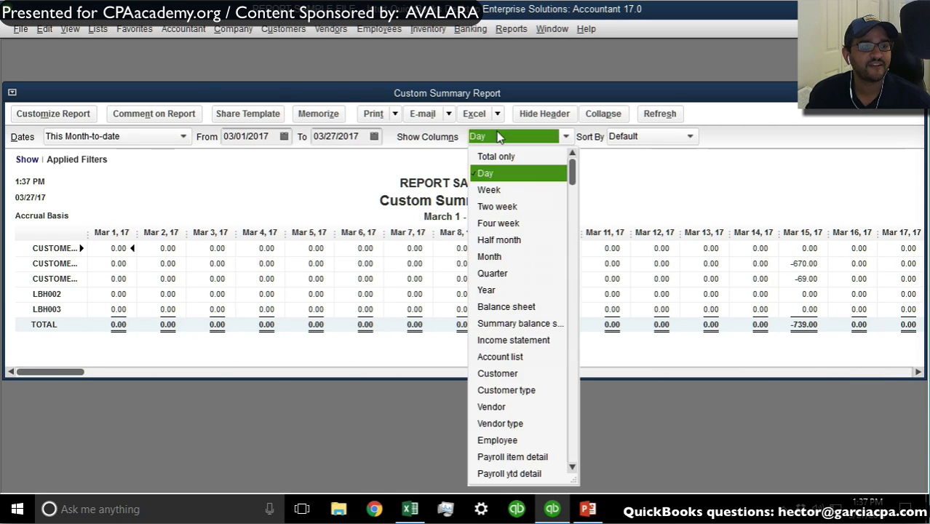
{"action": "left_click", "coordinate": [497, 193]}
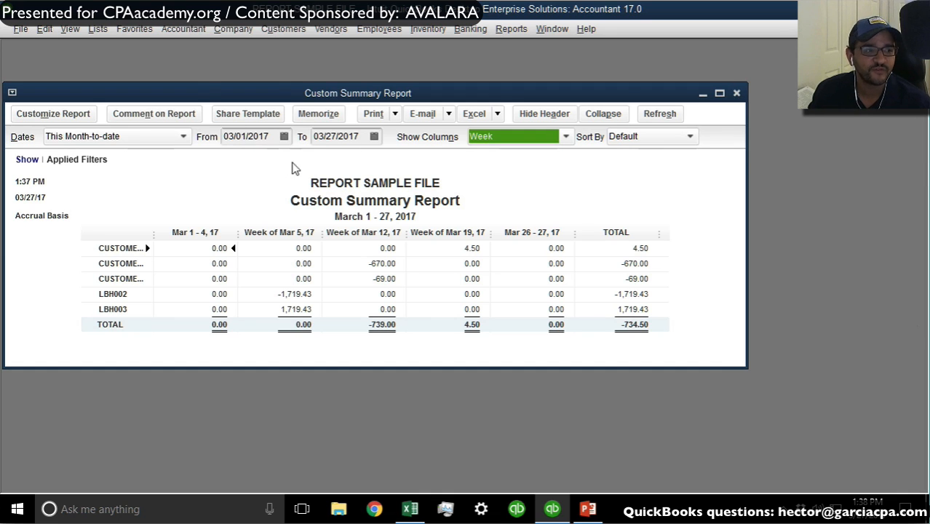
Step: Filter the summary report's Account to All ordinary income accounts
{"action": "left_click", "coordinate": [32, 114]}
{"action": "left_click", "coordinate": [257, 76]}
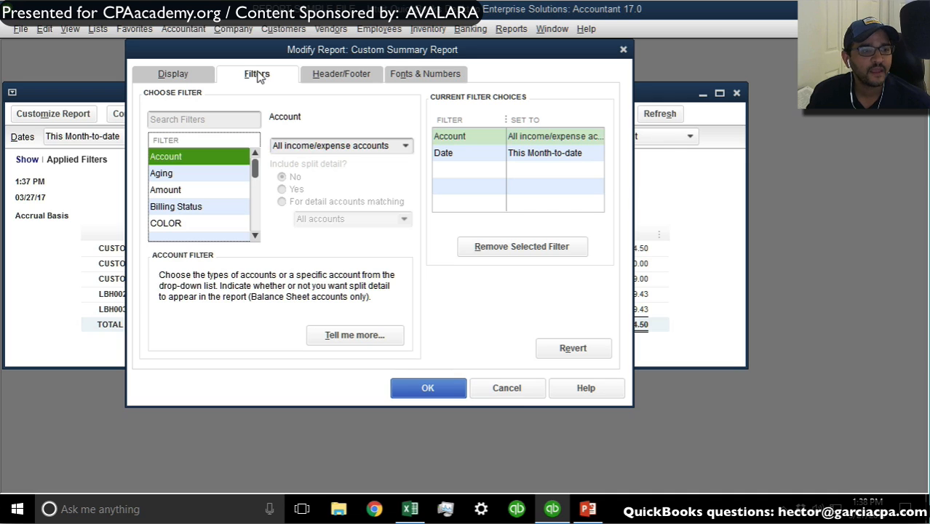
{"action": "left_click_drag", "start_coordinate": [374, 54], "coordinate": [758, 115]}
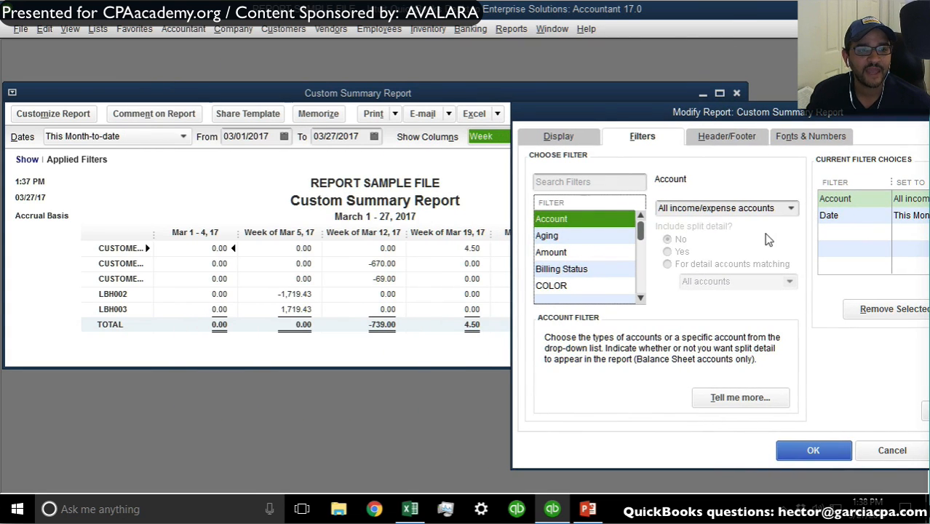
{"action": "left_click", "coordinate": [779, 210]}
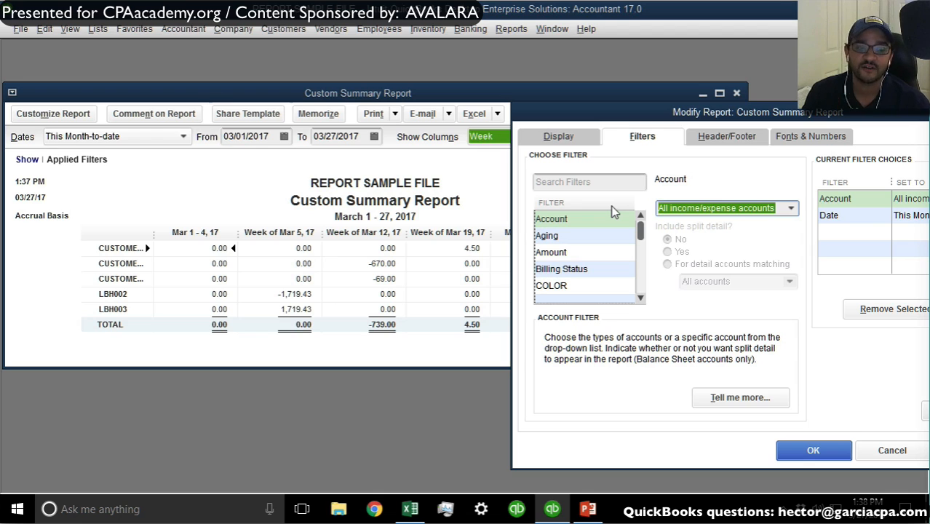
{"action": "left_click", "coordinate": [791, 209]}
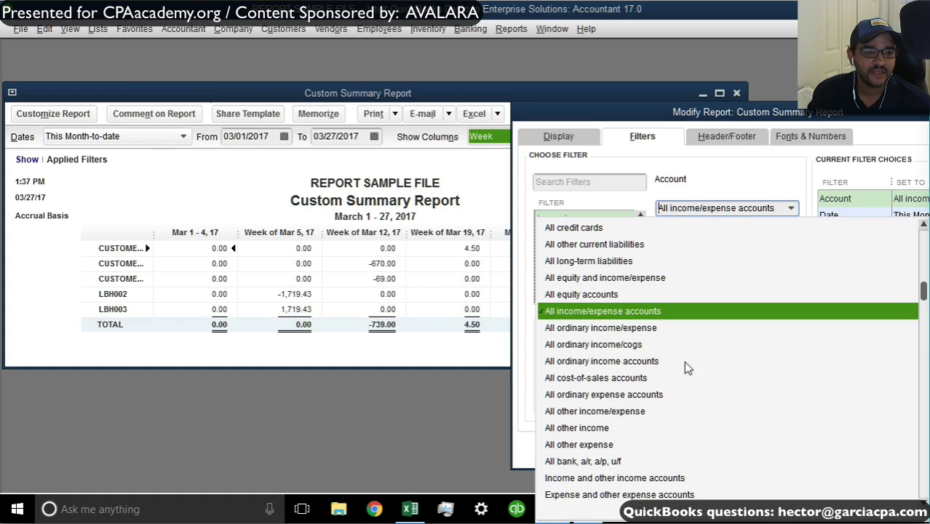
{"action": "left_click", "coordinate": [630, 369]}
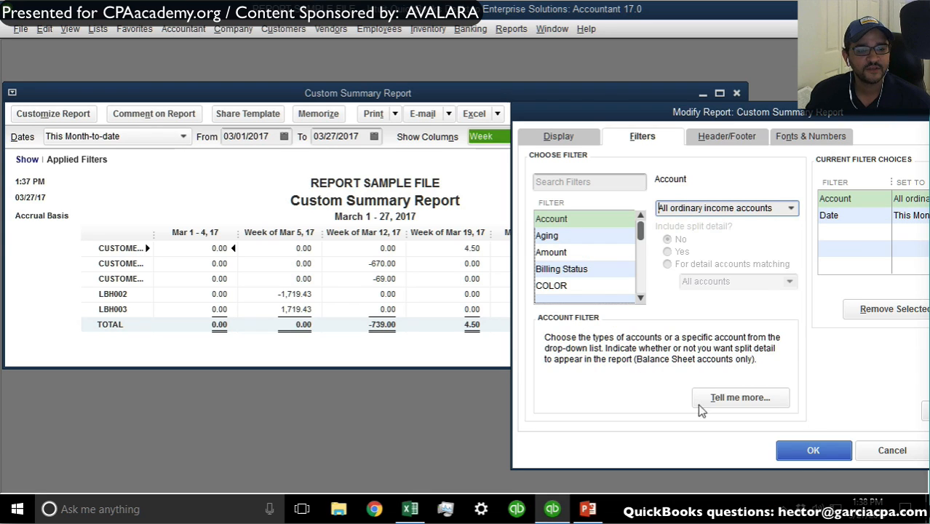
{"action": "left_click", "coordinate": [816, 451]}
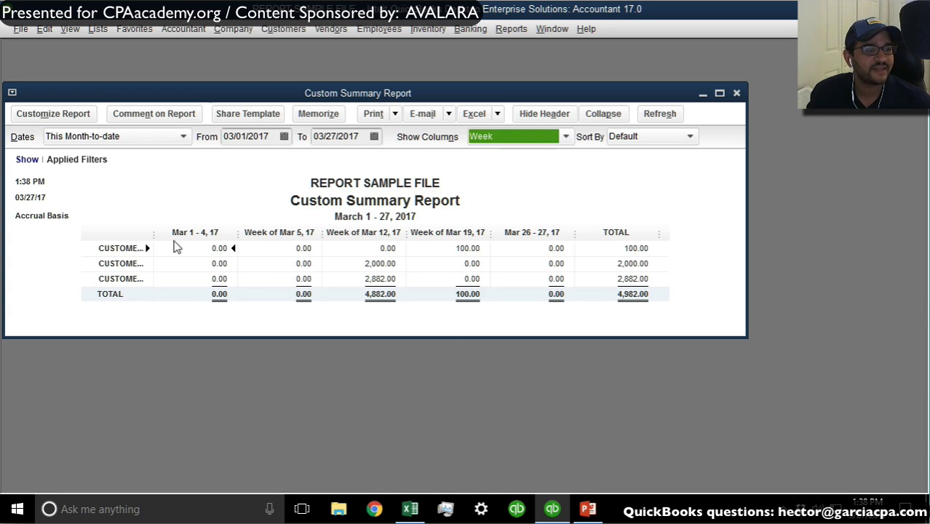
Step: Widen the customer name column and resize all weekly columns equally so their full headings fit
{"action": "left_click_drag", "start_coordinate": [155, 238], "coordinate": [197, 231]}
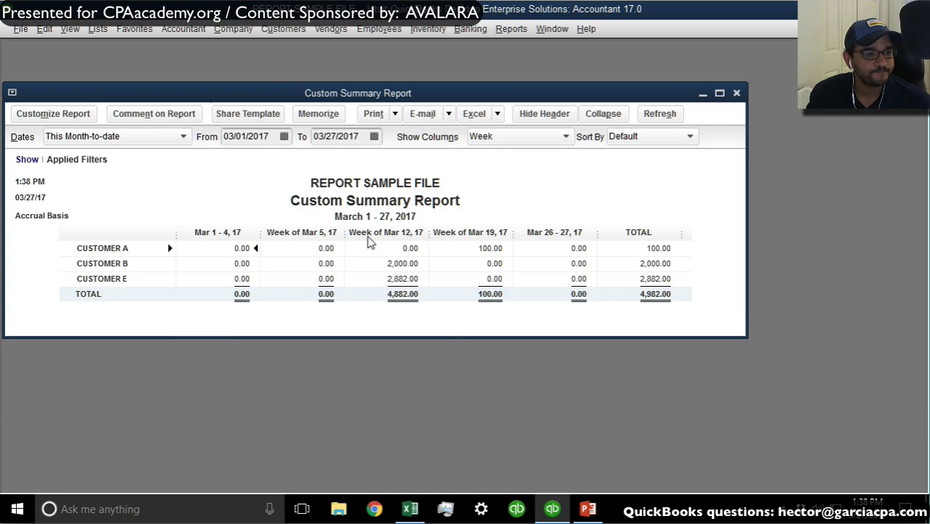
{"action": "left_click_drag", "start_coordinate": [429, 231], "coordinate": [414, 231]}
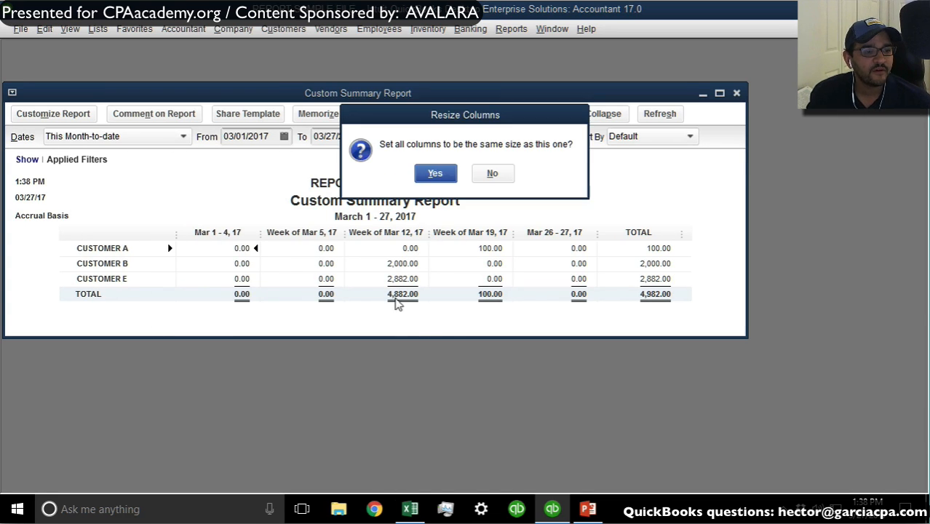
{"action": "left_click", "coordinate": [436, 173]}
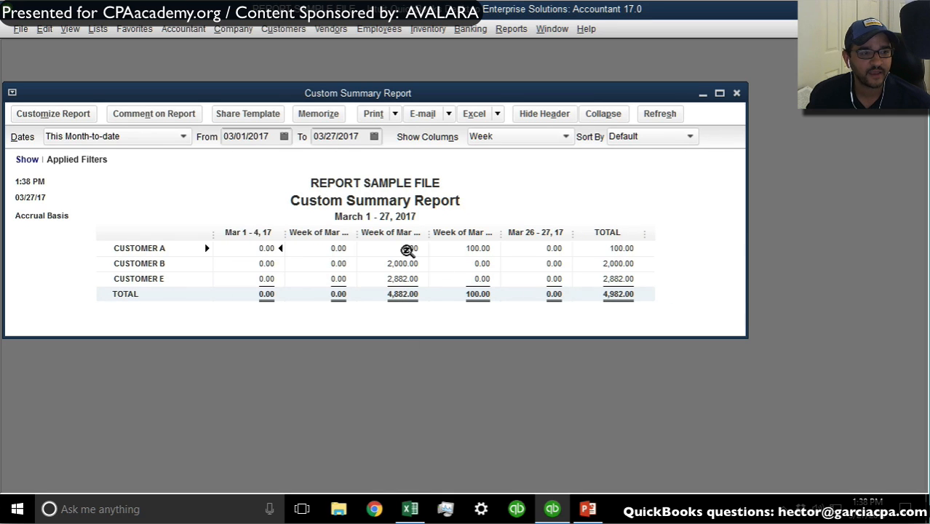
{"action": "left_click_drag", "start_coordinate": [430, 232], "coordinate": [452, 228]}
{"action": "key", "text": "Return"}
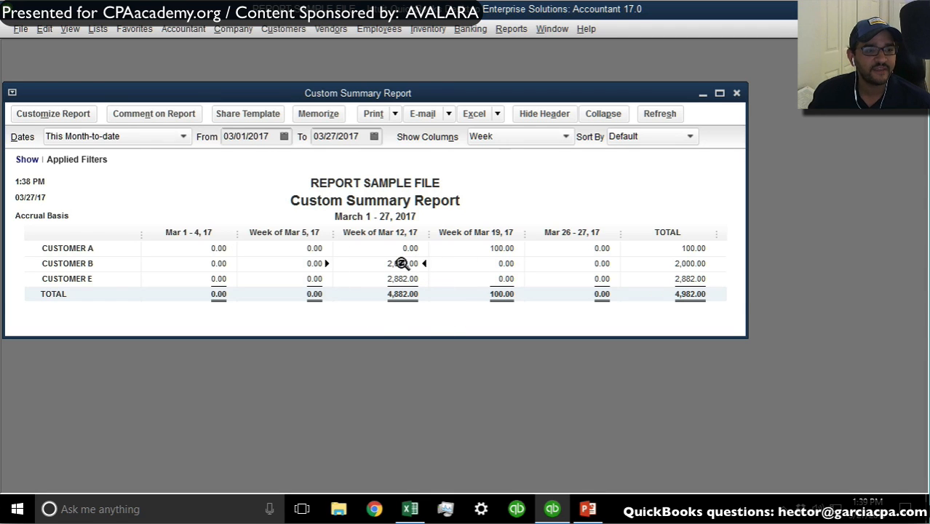
Step: Drill down from Customer B's Week of Mar 12 amount to the 1,240.00 invoice and examine its Terms and Rep fields
{"action": "double_click", "coordinate": [403, 264]}
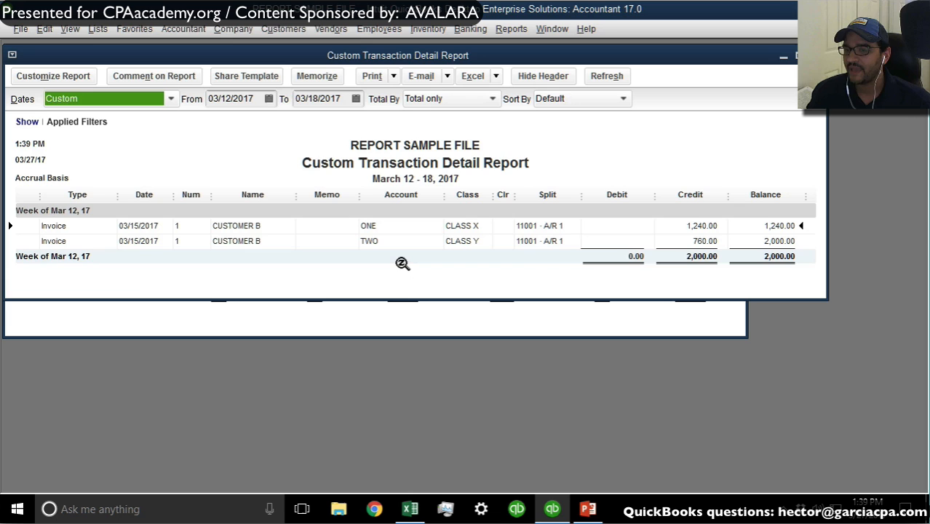
{"action": "left_click", "coordinate": [237, 225]}
{"action": "double_click", "coordinate": [237, 225]}
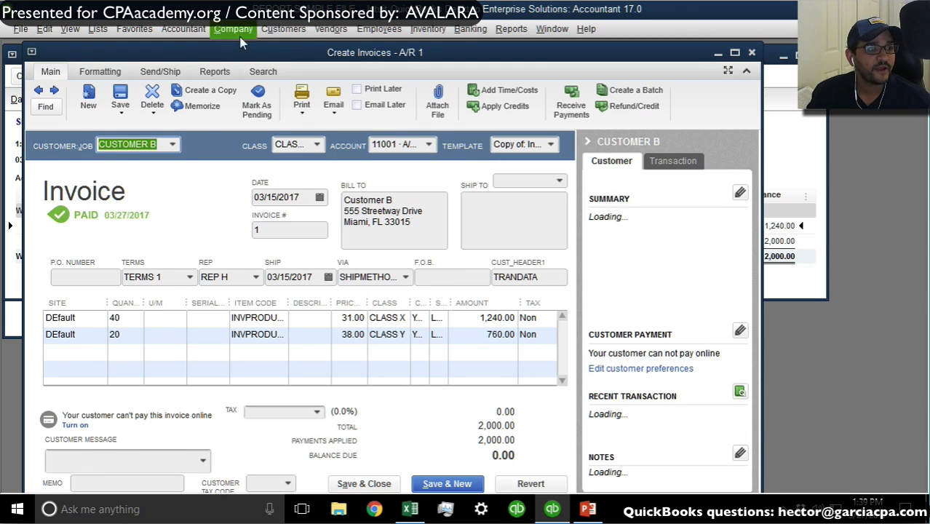
{"action": "left_click_drag", "start_coordinate": [238, 55], "coordinate": [287, 44]}
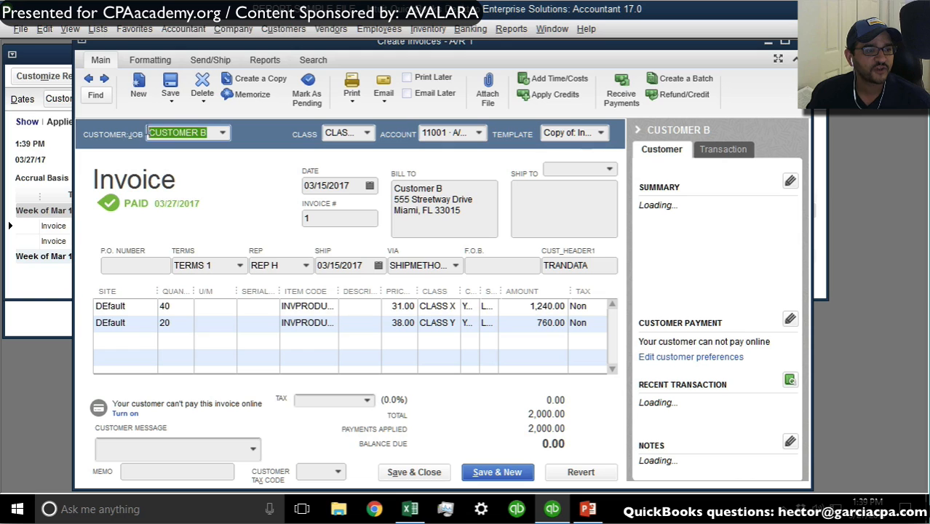
{"action": "left_click", "coordinate": [230, 265]}
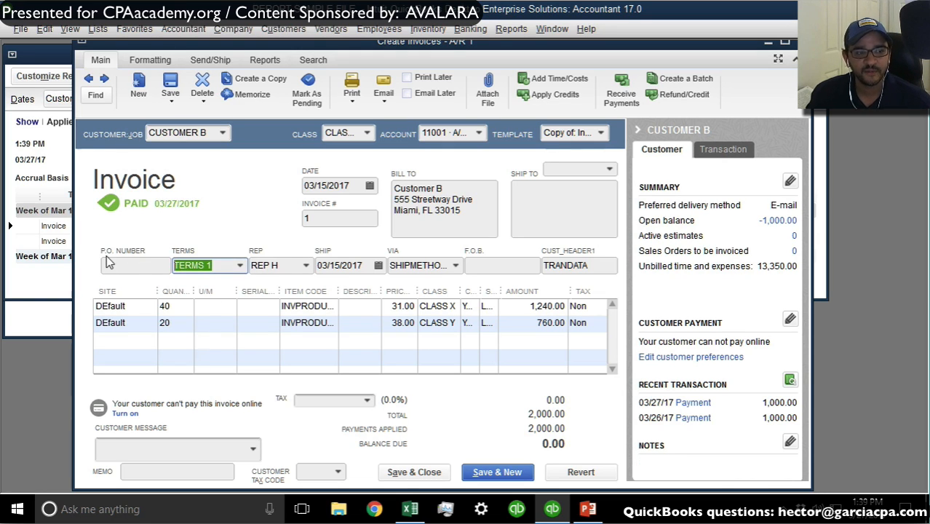
{"action": "key", "text": "Tab"}
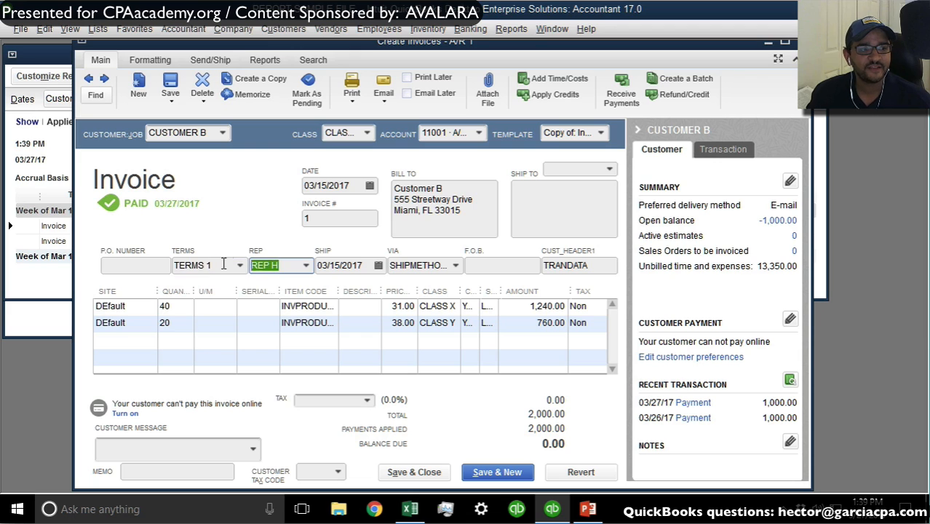
Step: Check the class choices in the Customer B invoice header, keep CLASS AAA, and close the invoice
{"action": "left_click", "coordinate": [370, 133]}
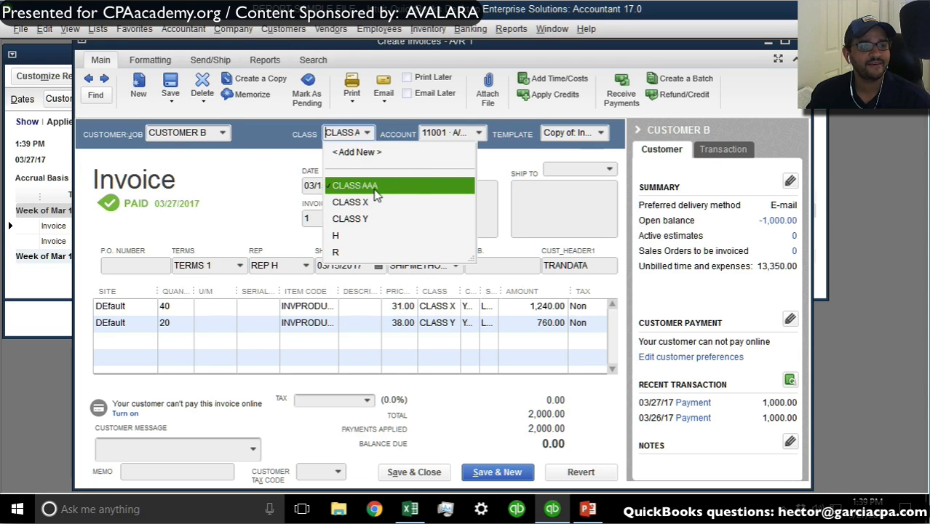
{"action": "left_click", "coordinate": [375, 188]}
{"action": "key", "text": "Escape"}
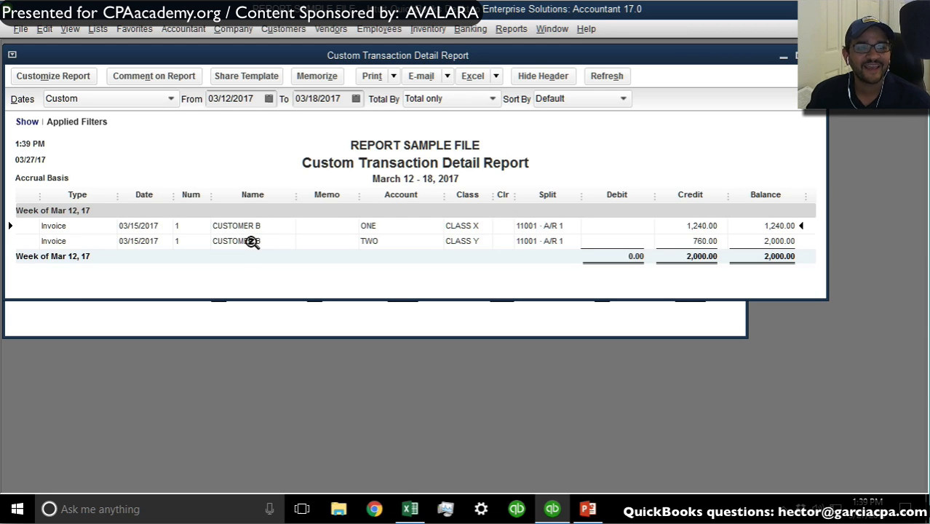
Step: Open the Customer B invoice from its CLASS Y line, review its terms in a maximized window, and return to the summary report
{"action": "double_click", "coordinate": [251, 242]}
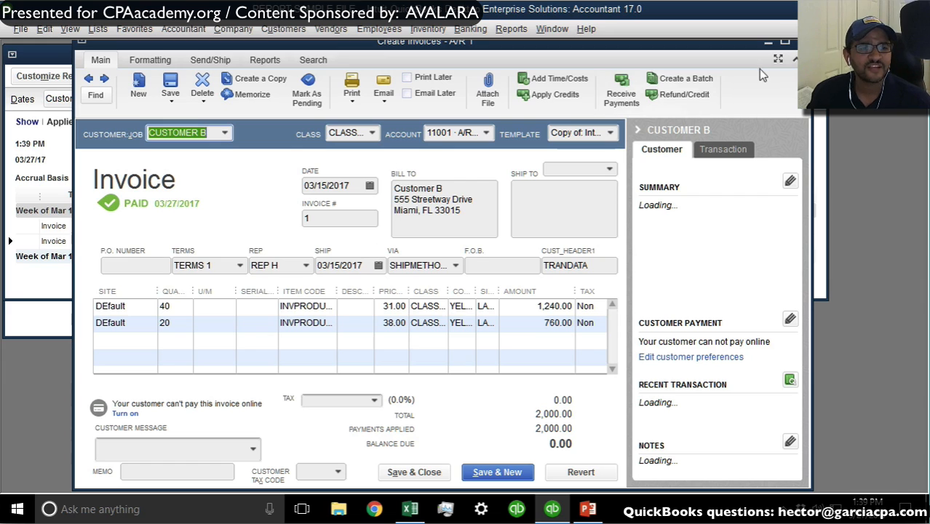
{"action": "left_click", "coordinate": [785, 41]}
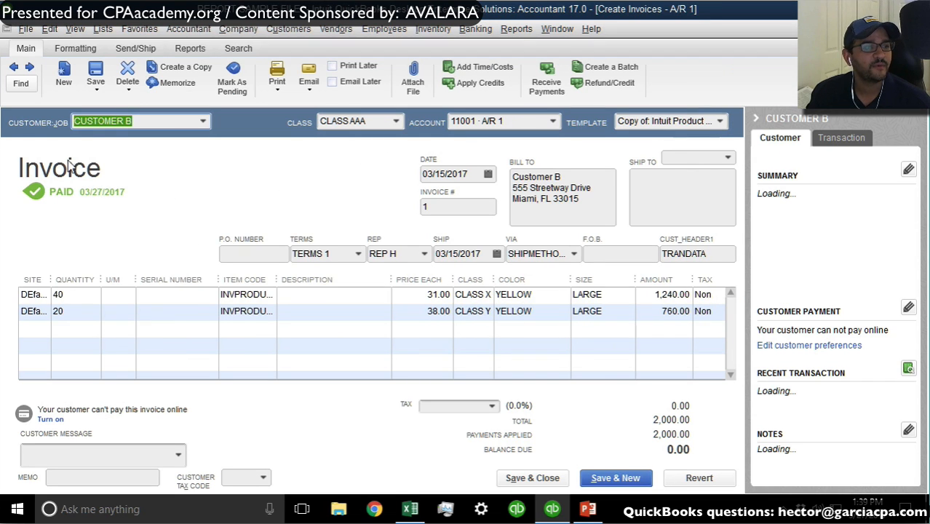
{"action": "left_click", "coordinate": [329, 253]}
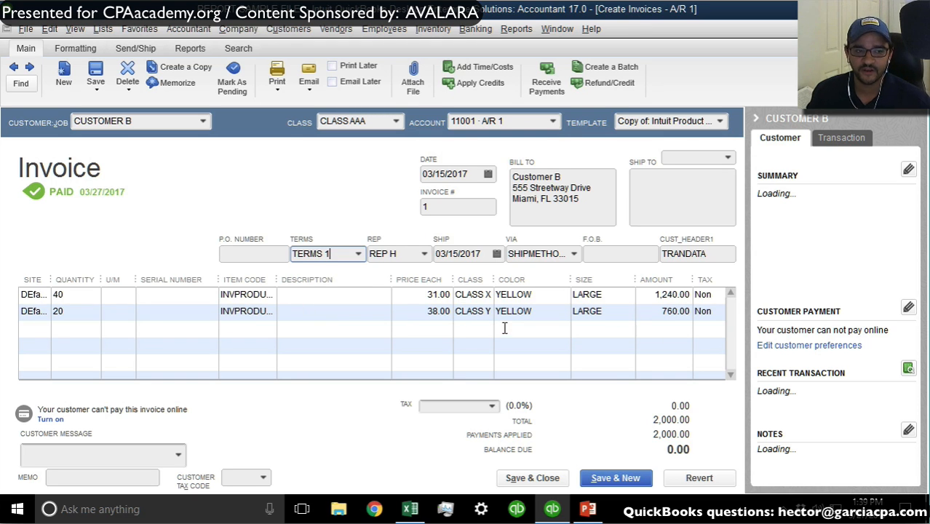
{"action": "key", "text": "Escape"}
{"action": "key", "text": "Escape"}
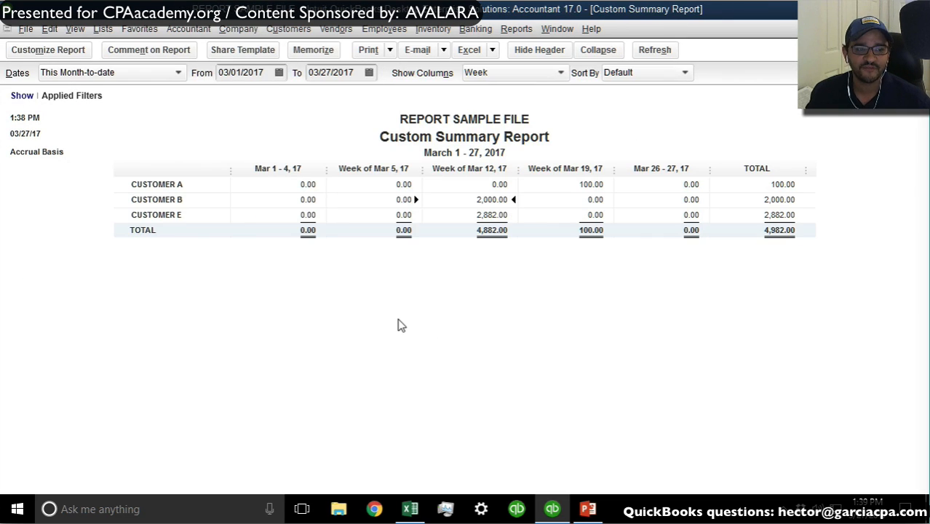
Step: Customize the summary report to display its columns by Terms, with rows by Customer
{"action": "left_click", "coordinate": [502, 74]}
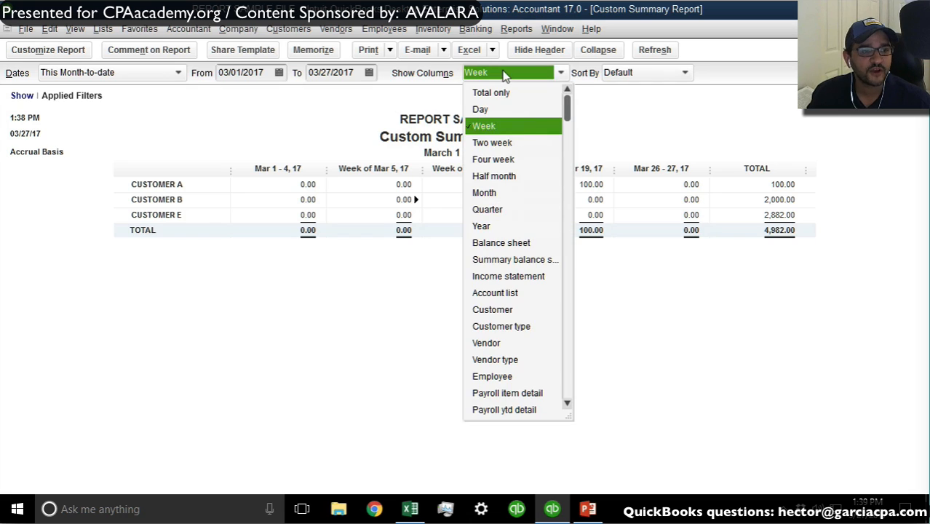
{"action": "left_click", "coordinate": [492, 93]}
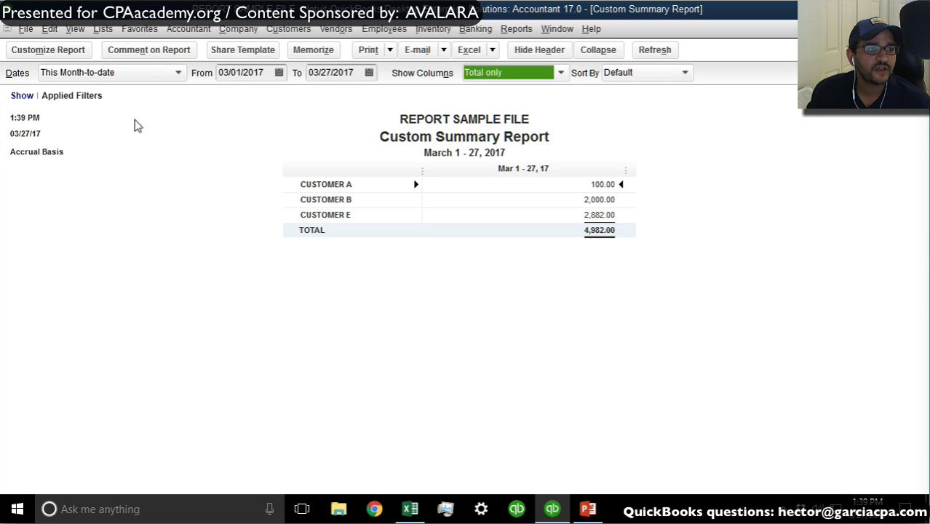
{"action": "left_click", "coordinate": [50, 52]}
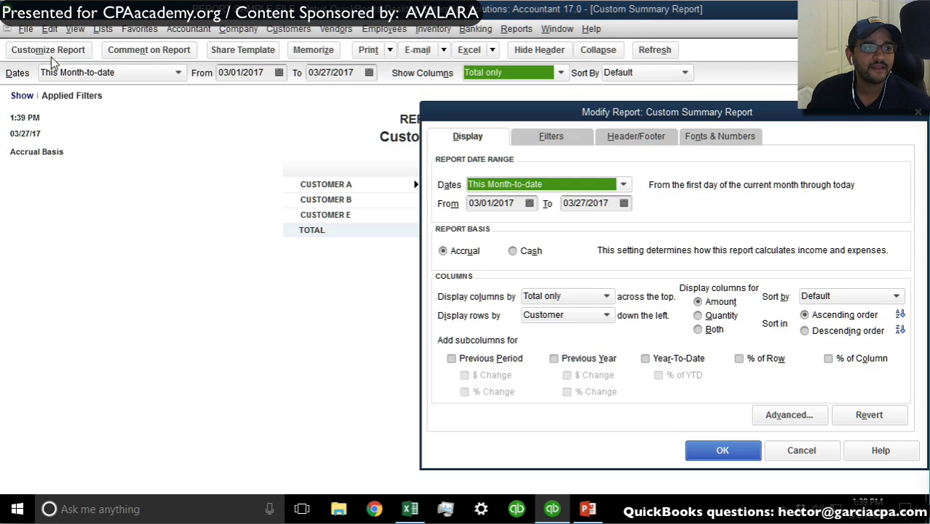
{"action": "left_click", "coordinate": [591, 320]}
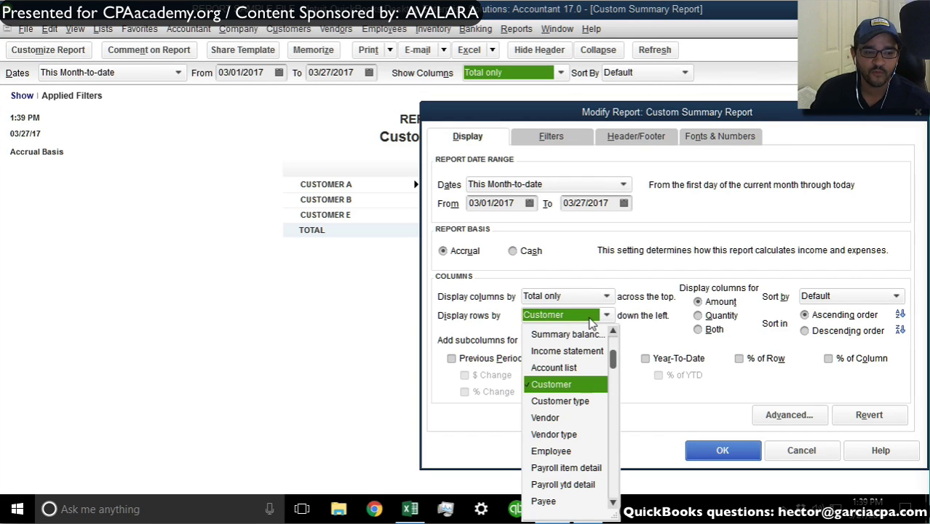
{"action": "left_click", "coordinate": [579, 296]}
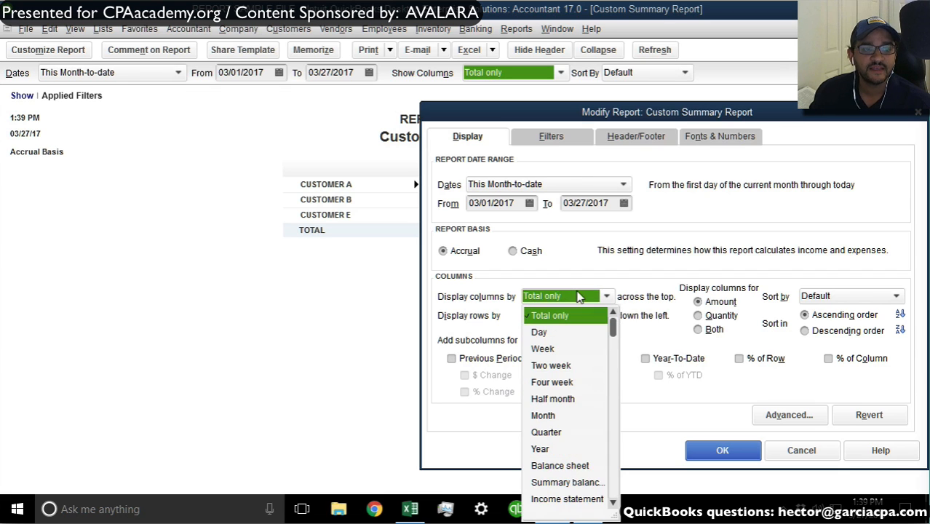
{"action": "left_click_drag", "start_coordinate": [613, 326], "coordinate": [576, 486]}
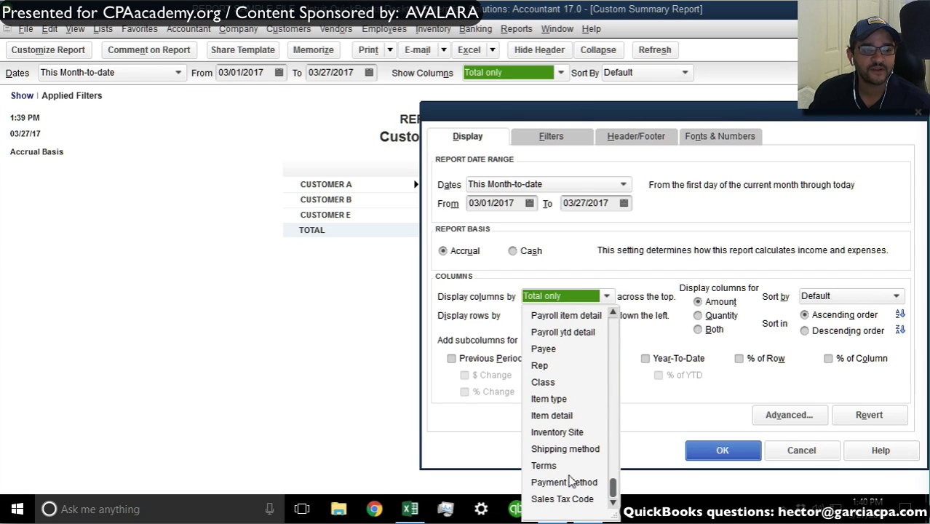
{"action": "left_click", "coordinate": [566, 467]}
{"action": "left_click", "coordinate": [755, 454]}
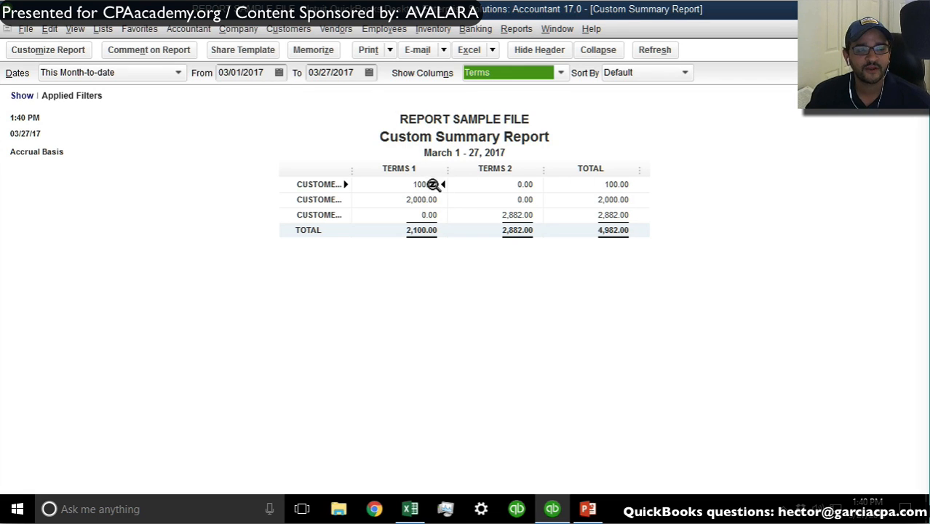
Step: Enlarge the summary report's font and apply the change to all related fonts
{"action": "double_click", "coordinate": [609, 199]}
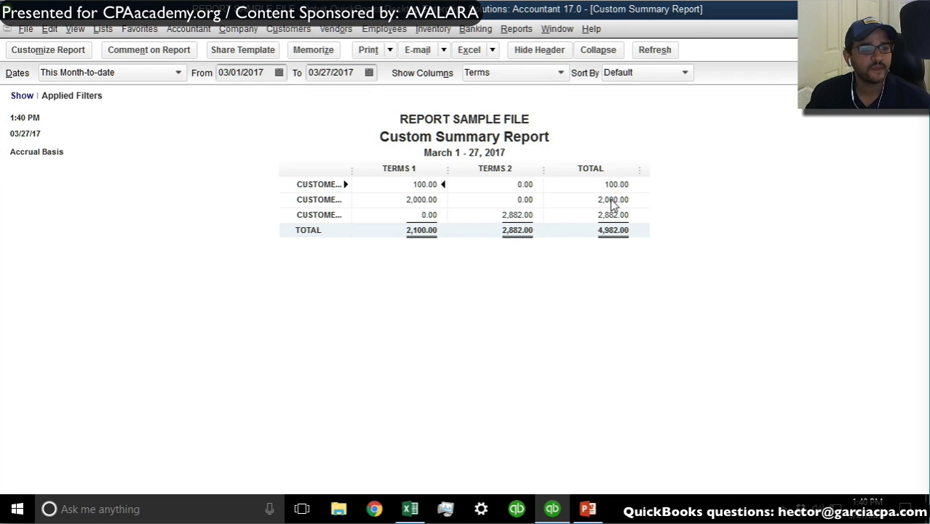
{"action": "left_click", "coordinate": [226, 191]}
{"action": "left_click", "coordinate": [272, 139]}
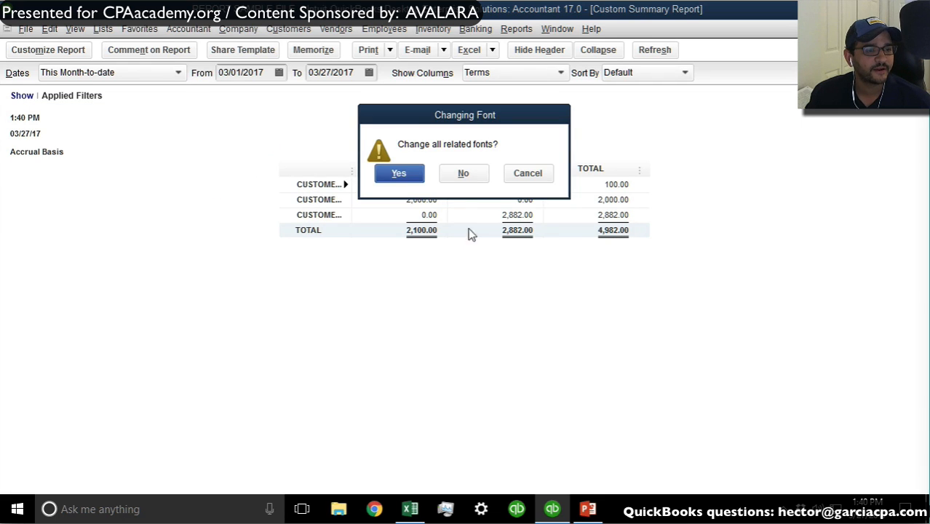
{"action": "left_click", "coordinate": [399, 173]}
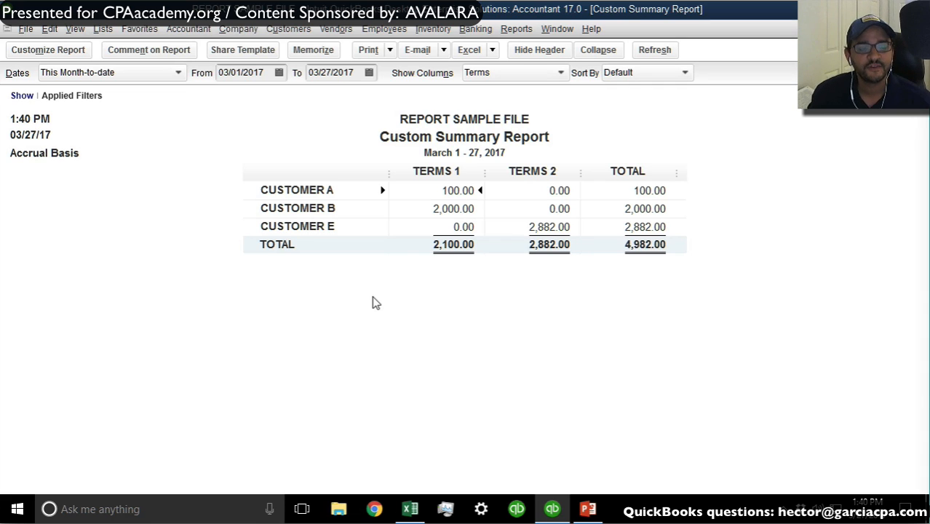
Step: Switch the summary report's columns to Class and widen the customer column to fit the full names
{"action": "left_click", "coordinate": [547, 72]}
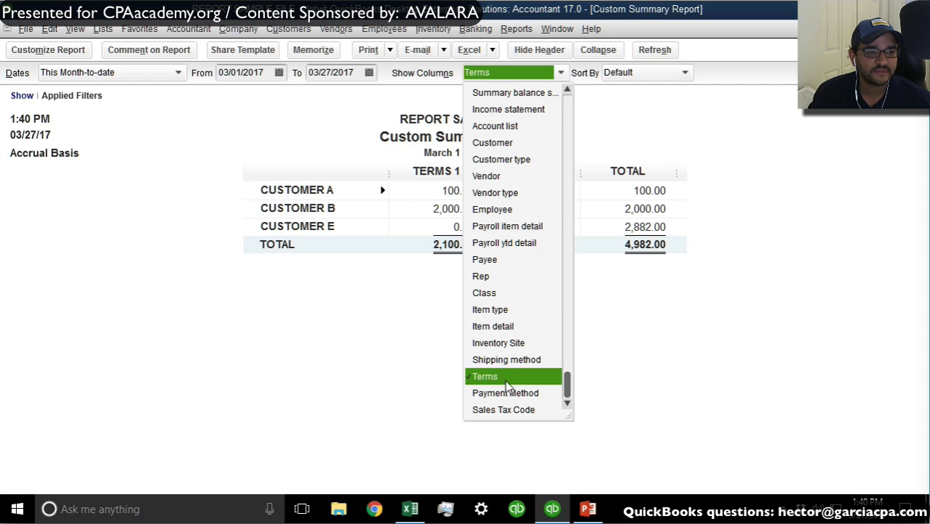
{"action": "left_click", "coordinate": [486, 292]}
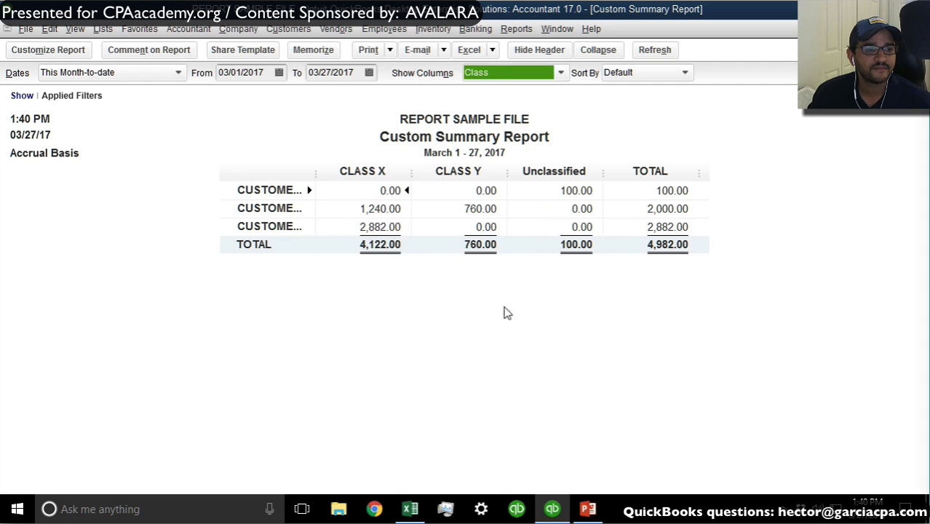
{"action": "left_click_drag", "start_coordinate": [320, 169], "coordinate": [343, 170]}
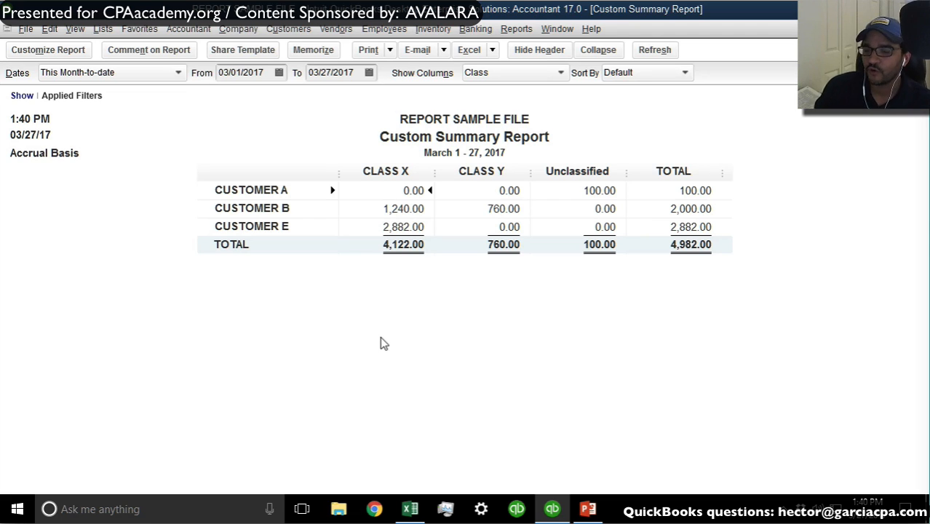
Step: Switch the summary report's columns to Rep and widen the customer column to fit the full names
{"action": "left_click", "coordinate": [519, 74]}
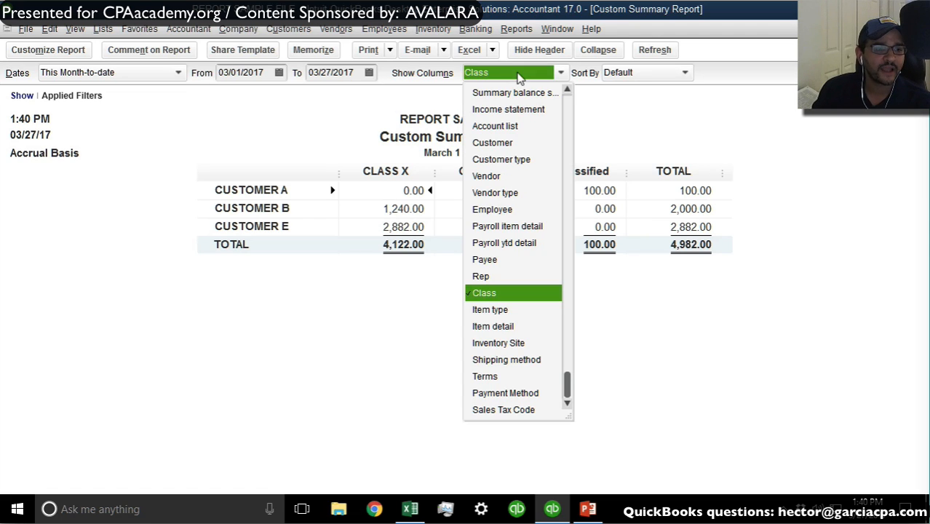
{"action": "left_click", "coordinate": [482, 276]}
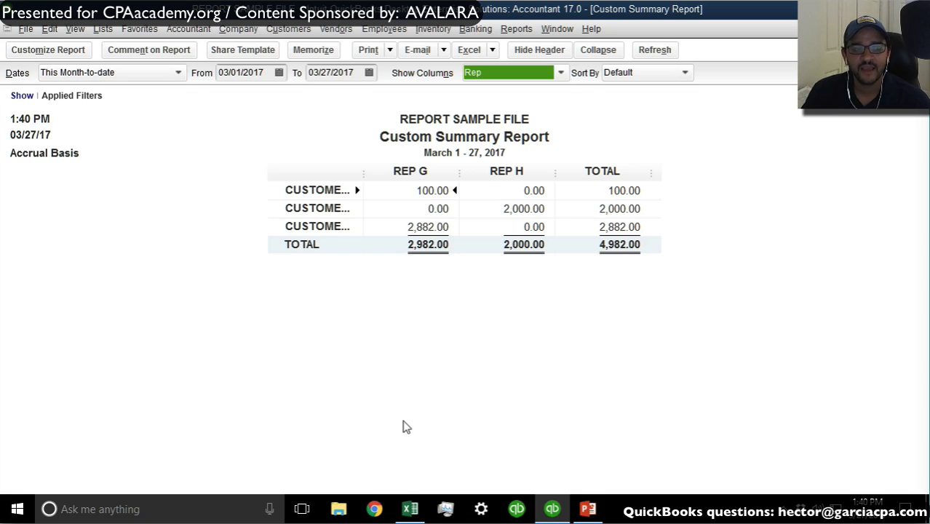
{"action": "mouse_move", "coordinate": [363, 173]}
{"action": "left_mouse_down"}
{"action": "mouse_move", "coordinate": [397, 168]}
{"action": "mouse_move", "coordinate": [376, 176]}
{"action": "left_mouse_up"}
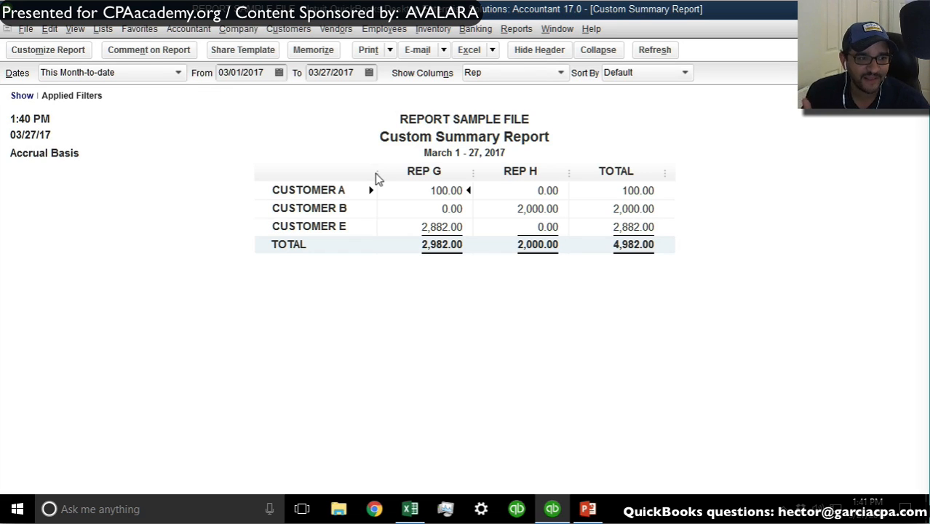
Step: Show the summary report's columns by Sales Tax Code
{"action": "left_click", "coordinate": [521, 72]}
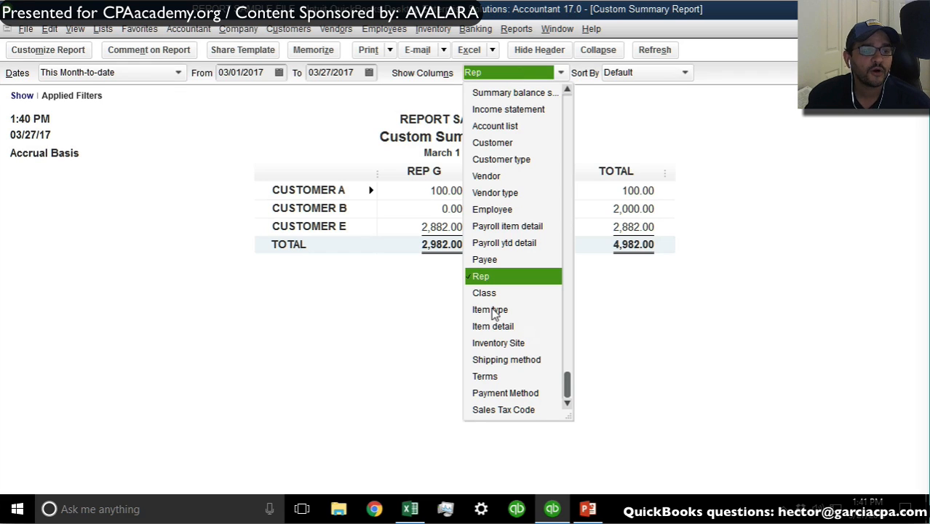
{"action": "left_click", "coordinate": [528, 412]}
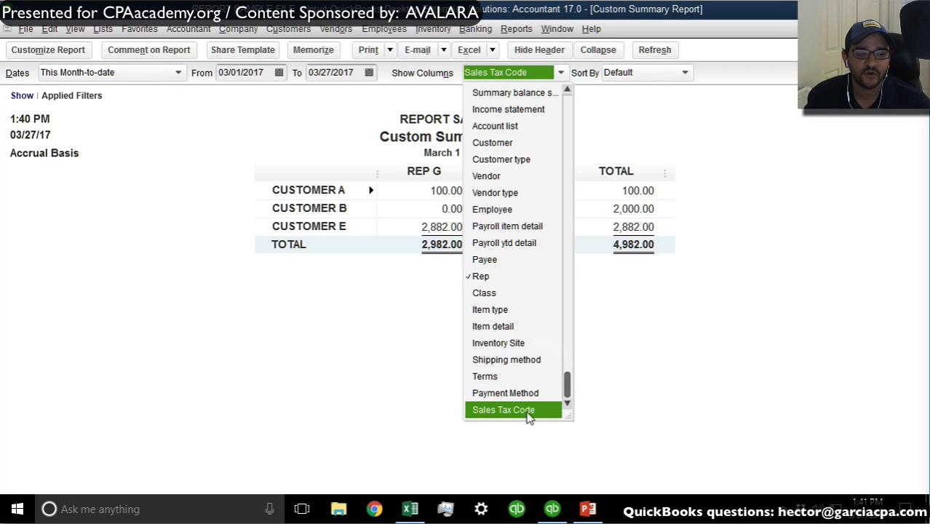
{"action": "left_click", "coordinate": [529, 413]}
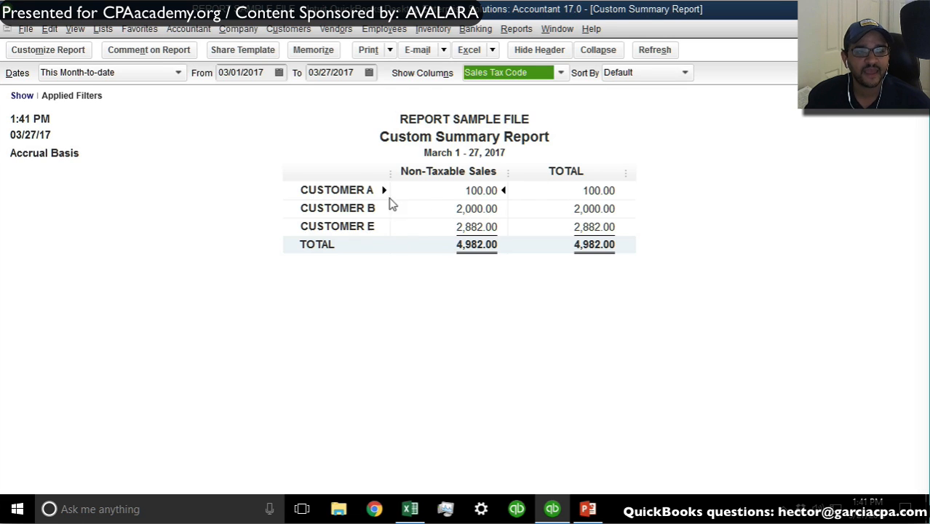
Step: Drill down from Customer B's non-taxable sales to the invoice behind them and narrow its Description column
{"action": "double_click", "coordinate": [474, 209]}
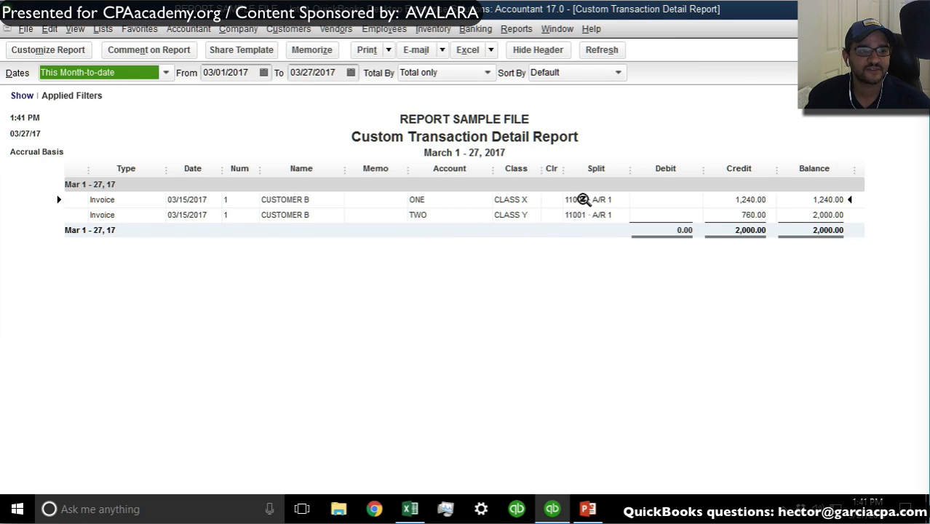
{"action": "double_click", "coordinate": [582, 199]}
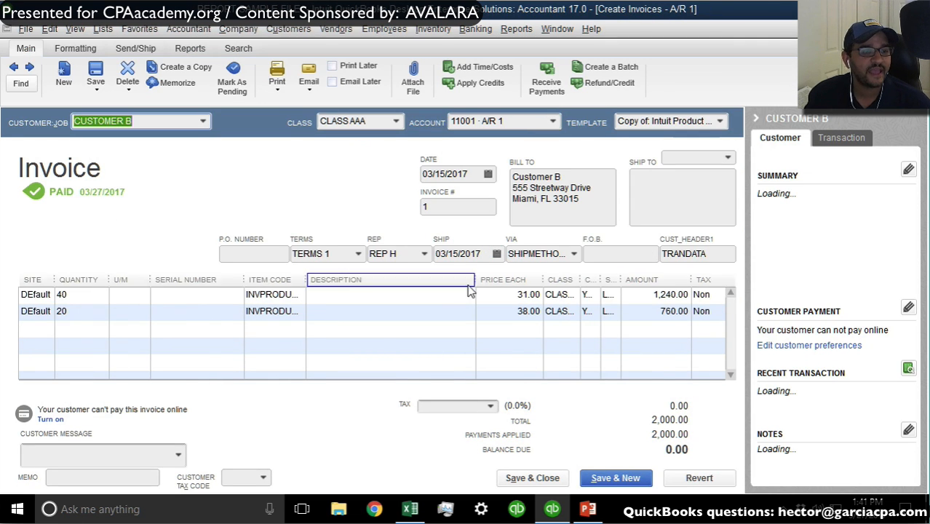
{"action": "left_click_drag", "start_coordinate": [474, 279], "coordinate": [383, 279]}
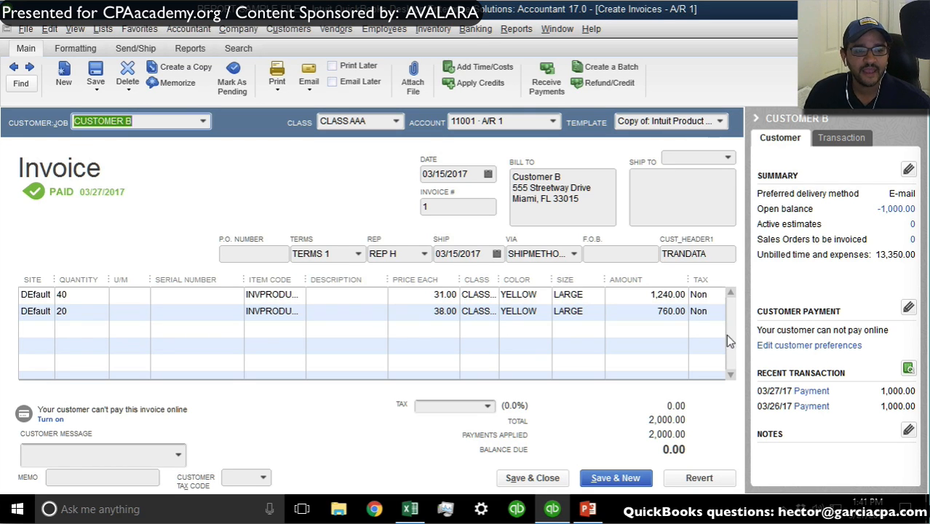
Step: Change the tax code of the invoice's first line, quantity 40, to Tax and try to save the invoice
{"action": "left_click", "coordinate": [715, 297]}
{"action": "left_click", "coordinate": [716, 296]}
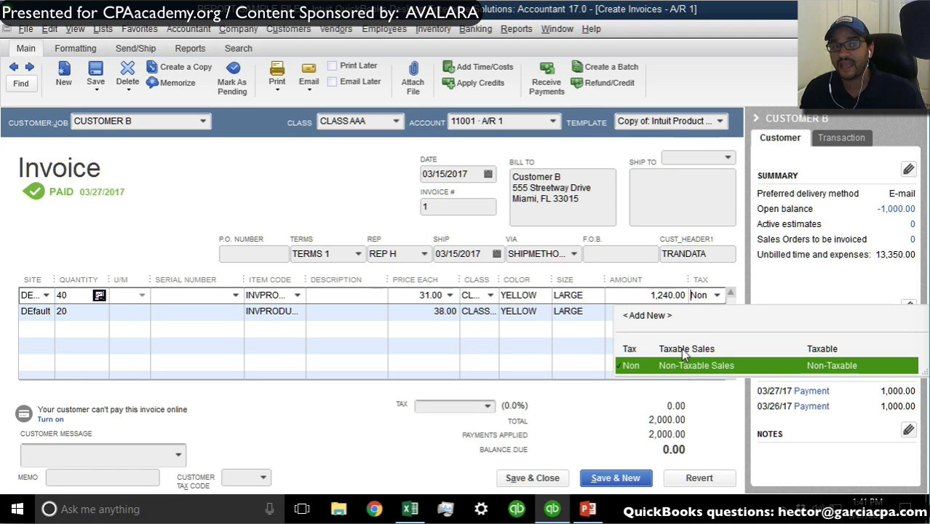
{"action": "type", "text": "Tax"}
{"action": "left_click", "coordinate": [535, 478]}
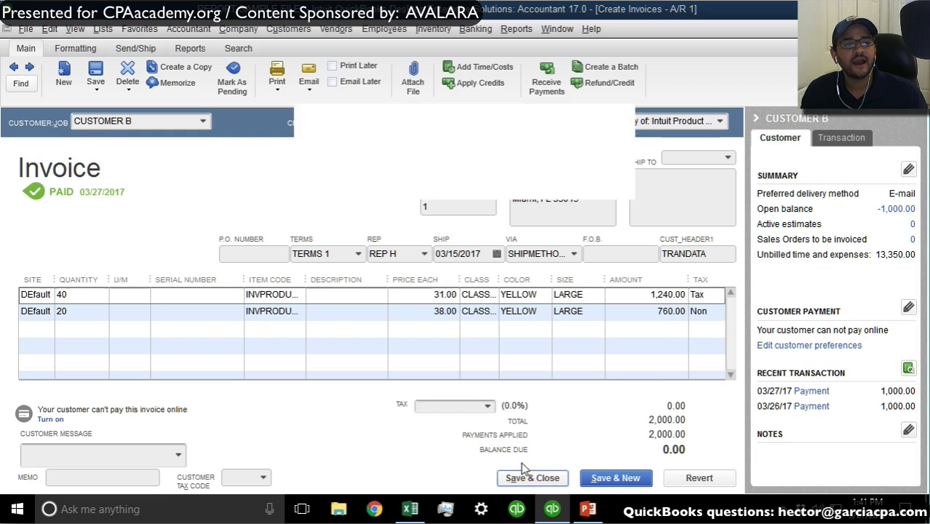
{"action": "left_click", "coordinate": [392, 174]}
{"action": "left_click", "coordinate": [463, 184]}
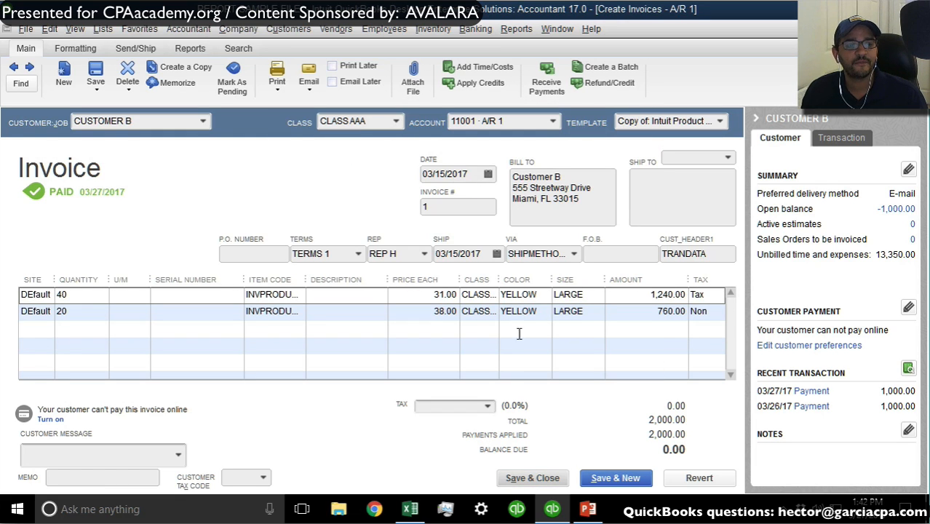
Step: Set the invoice's tax item to Except, save it as Customer B's default as well, and return to the summary report
{"action": "left_click", "coordinate": [481, 407]}
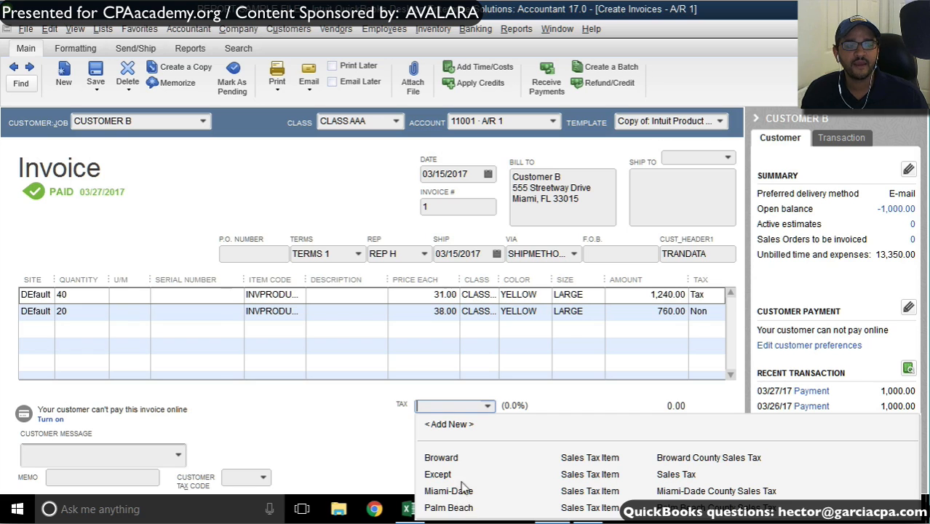
{"action": "left_click", "coordinate": [455, 474]}
{"action": "left_click", "coordinate": [463, 244]}
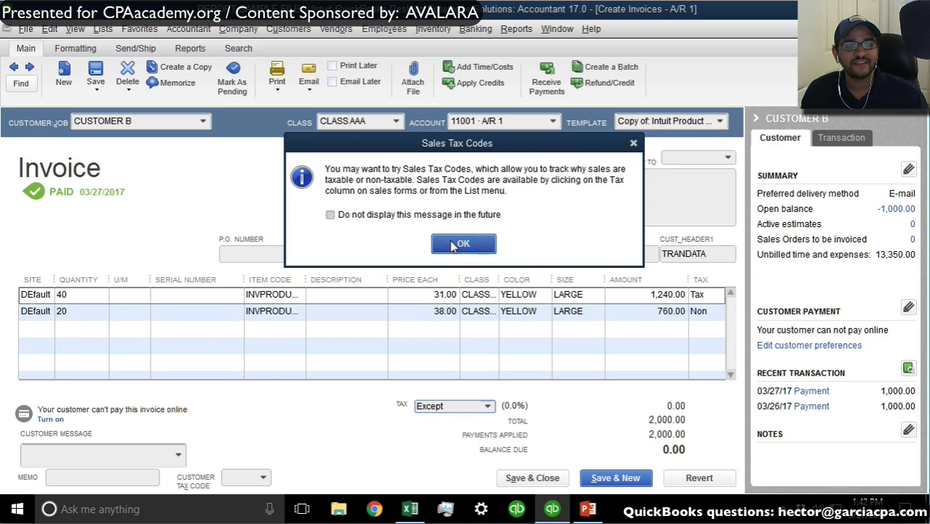
{"action": "left_click", "coordinate": [411, 184]}
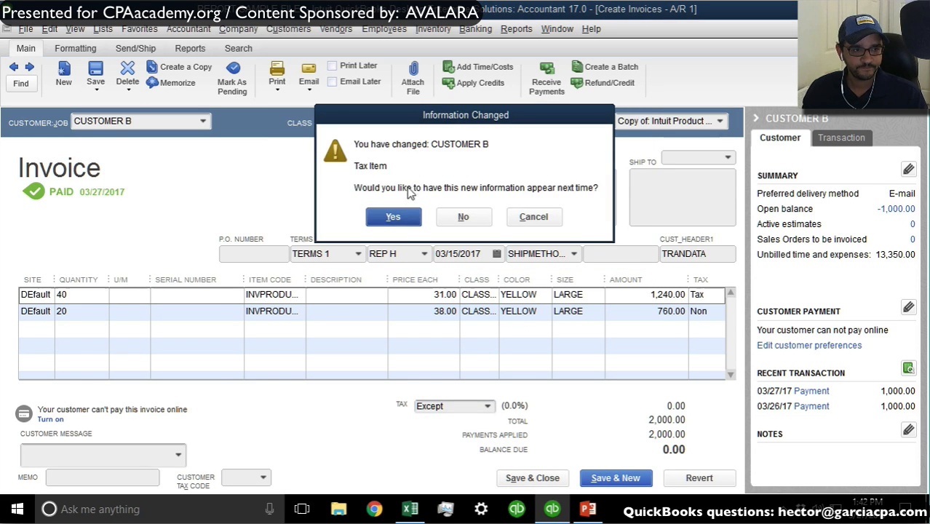
{"action": "left_click", "coordinate": [397, 215]}
{"action": "key", "text": "Escape"}
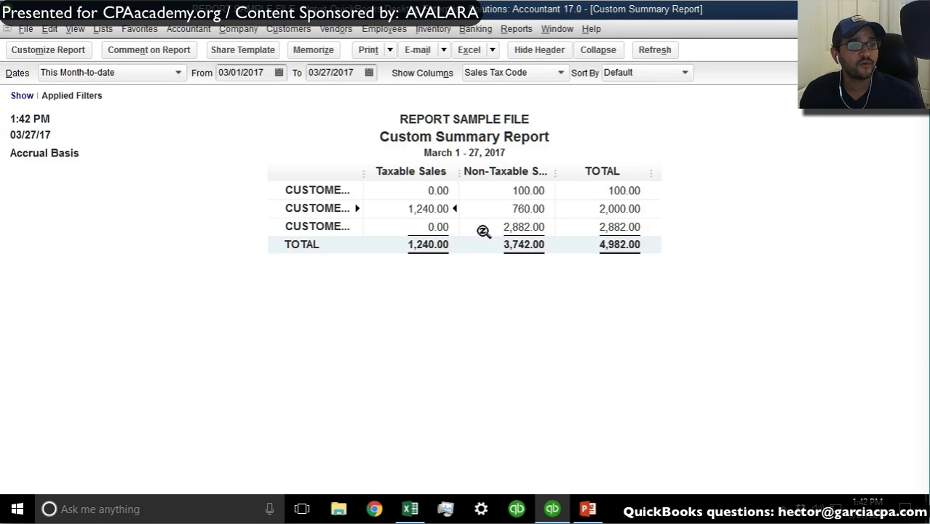
Step: Widen the summary report's amount columns and customer name column to fit their full headings and names
{"action": "left_click_drag", "start_coordinate": [554, 172], "coordinate": [595, 172]}
{"action": "left_click", "coordinate": [437, 178]}
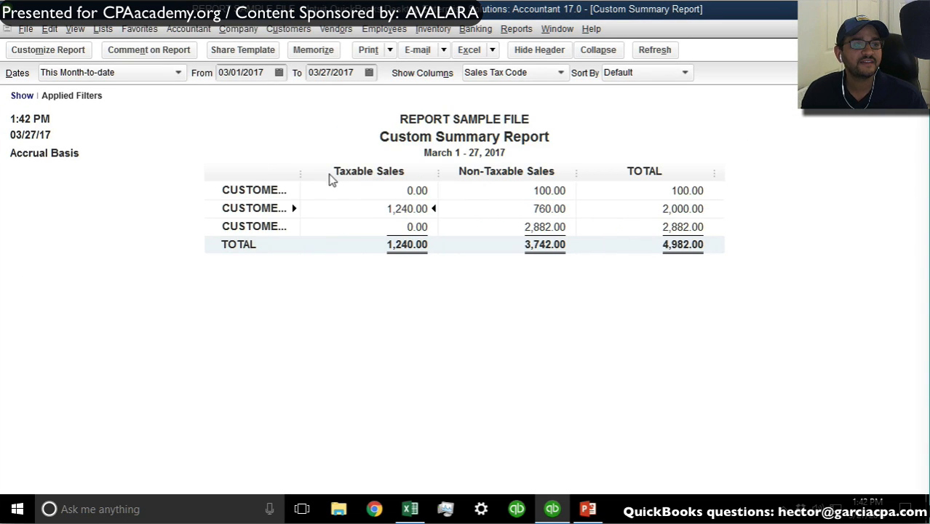
{"action": "left_click_drag", "start_coordinate": [301, 168], "coordinate": [360, 172]}
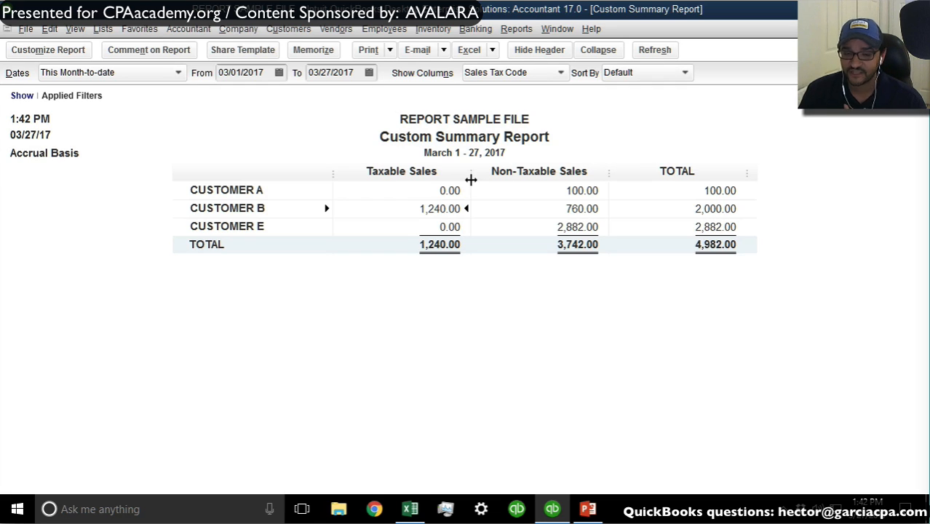
{"action": "left_click", "coordinate": [478, 78]}
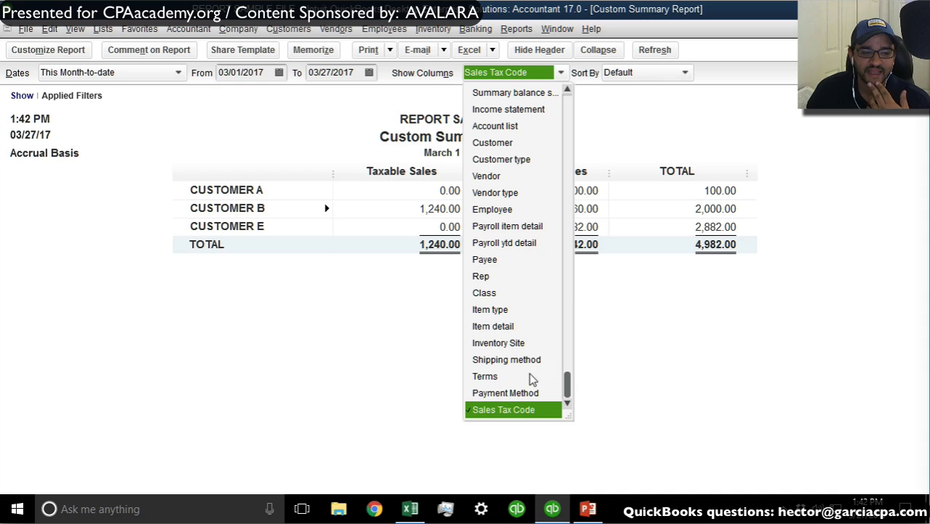
{"action": "left_click", "coordinate": [656, 368]}
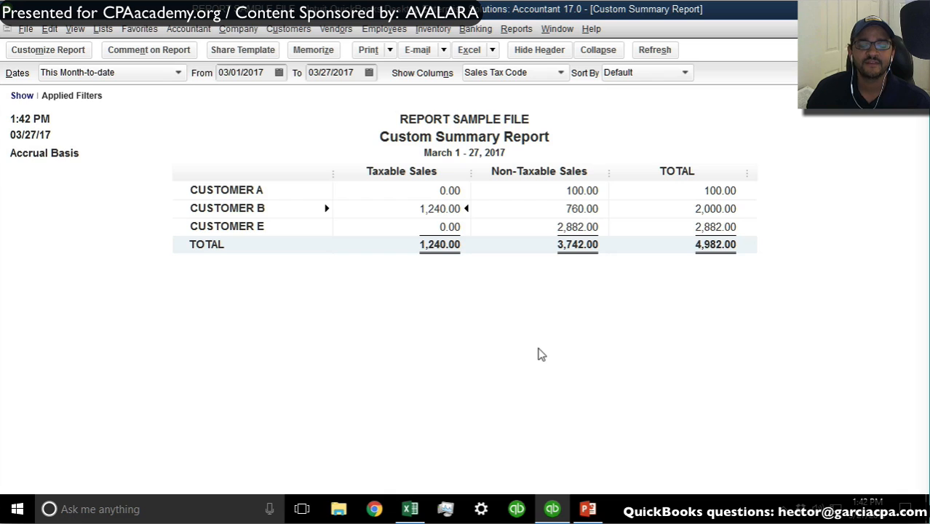
Step: Customize the summary report to display rows by Customer type and columns by Total only
{"action": "left_click", "coordinate": [51, 49]}
{"action": "left_click", "coordinate": [553, 298]}
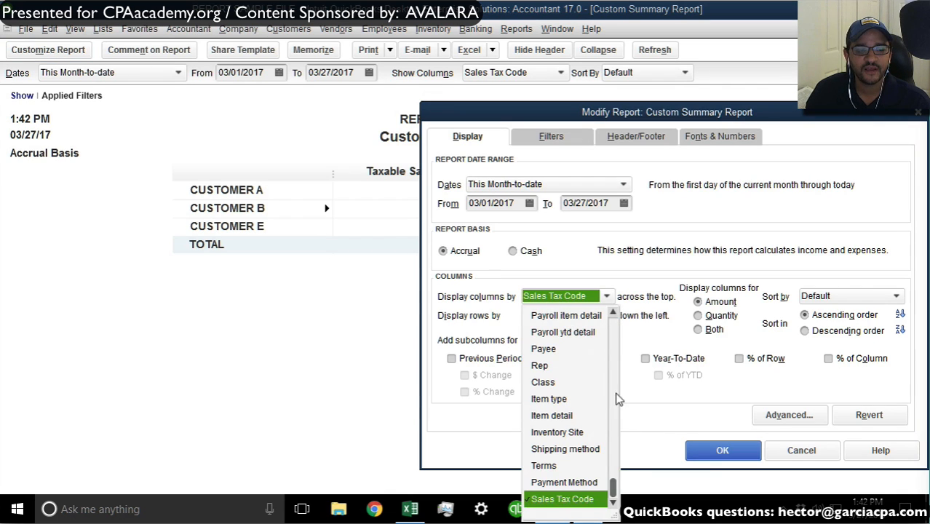
{"action": "left_click_drag", "start_coordinate": [614, 489], "coordinate": [614, 382]}
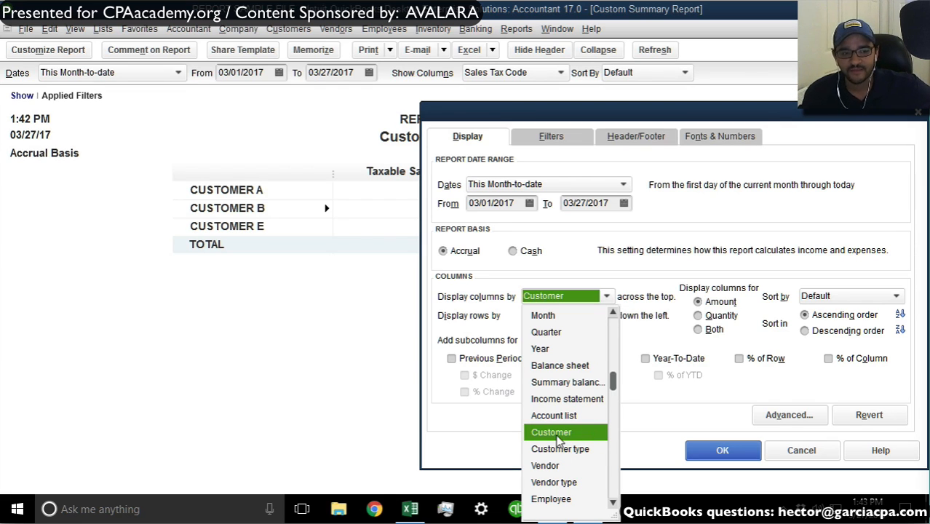
{"action": "left_click", "coordinate": [466, 319]}
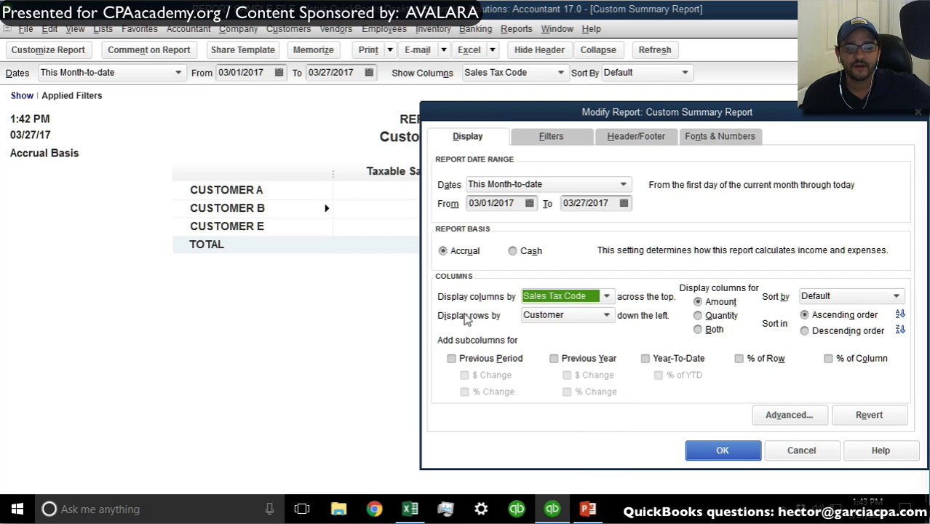
{"action": "left_click", "coordinate": [582, 300]}
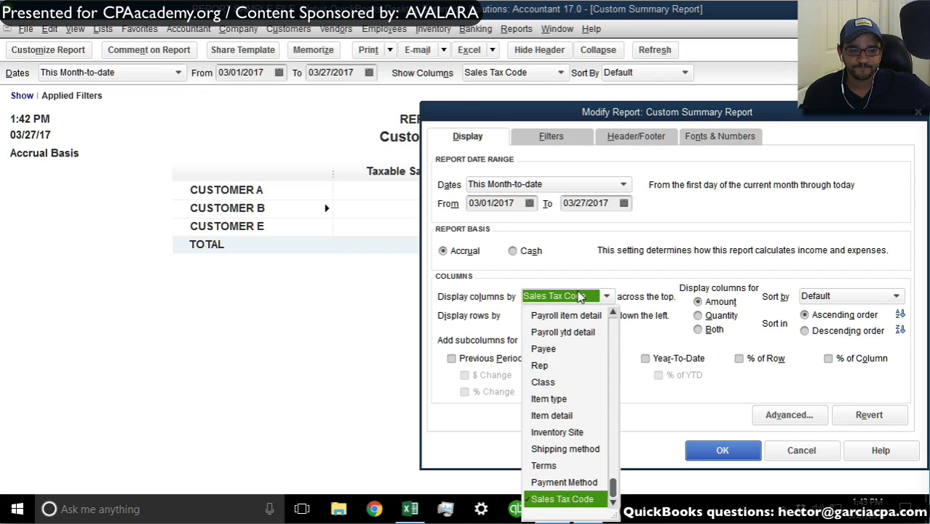
{"action": "left_click", "coordinate": [516, 315]}
{"action": "left_click", "coordinate": [542, 319]}
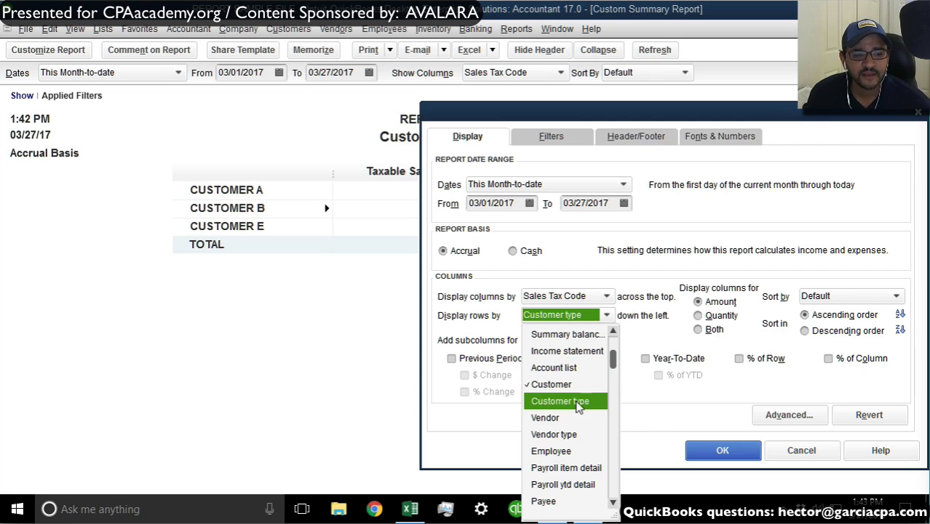
{"action": "left_click", "coordinate": [579, 406]}
{"action": "left_click", "coordinate": [573, 295]}
{"action": "scroll", "coordinate": [549, 320], "scroll_direction": "up", "scroll_amount": 10}
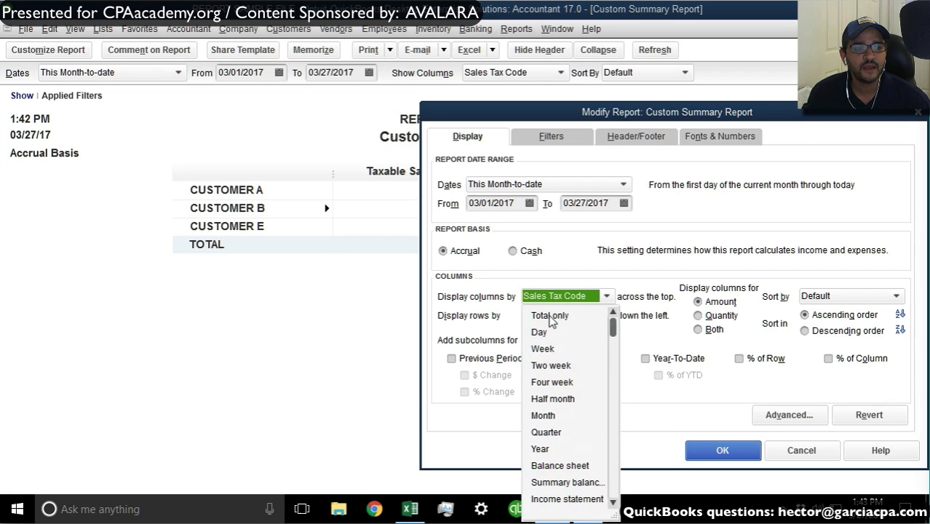
{"action": "left_click", "coordinate": [549, 318]}
{"action": "left_click", "coordinate": [723, 448]}
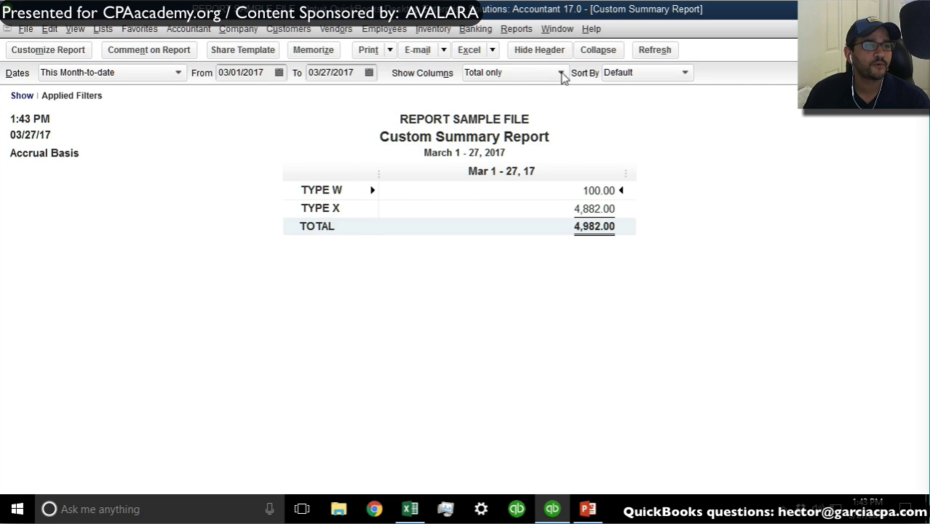
Step: Open Customer A's record from the Customer Center and set its customer type to BROWARD COUNTY, adding it to the type list
{"action": "left_click", "coordinate": [280, 30]}
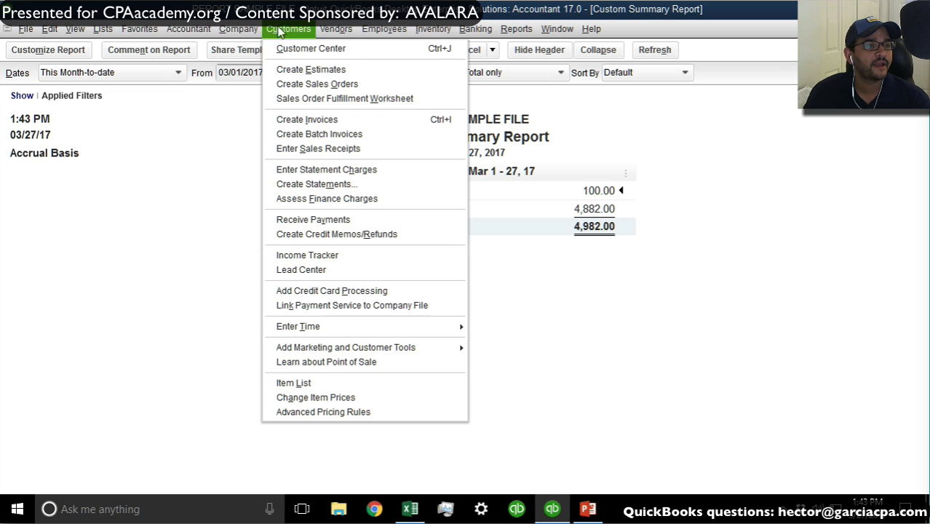
{"action": "left_click", "coordinate": [311, 50]}
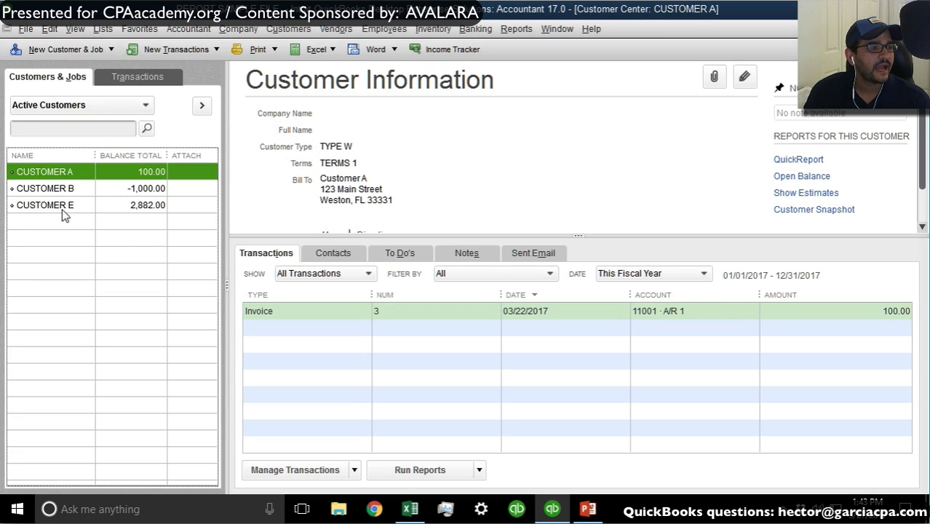
{"action": "double_click", "coordinate": [62, 177]}
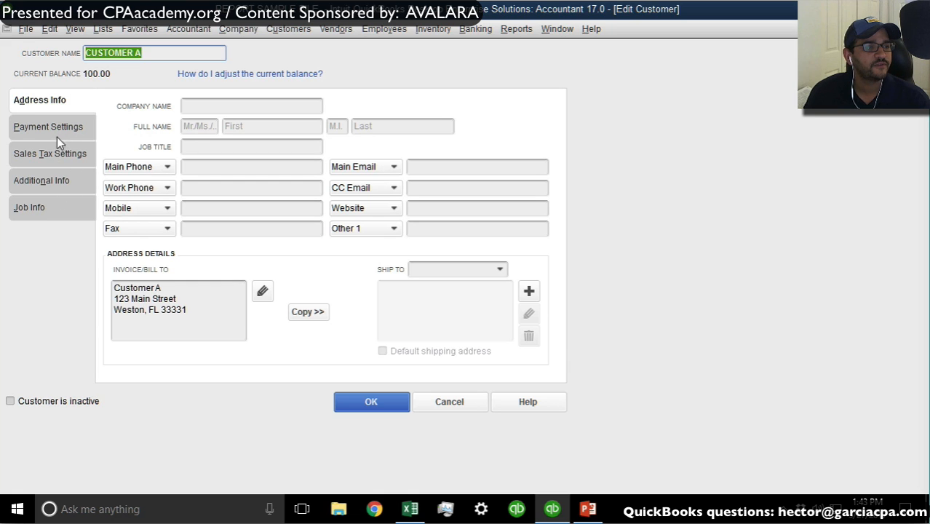
{"action": "left_click", "coordinate": [51, 182]}
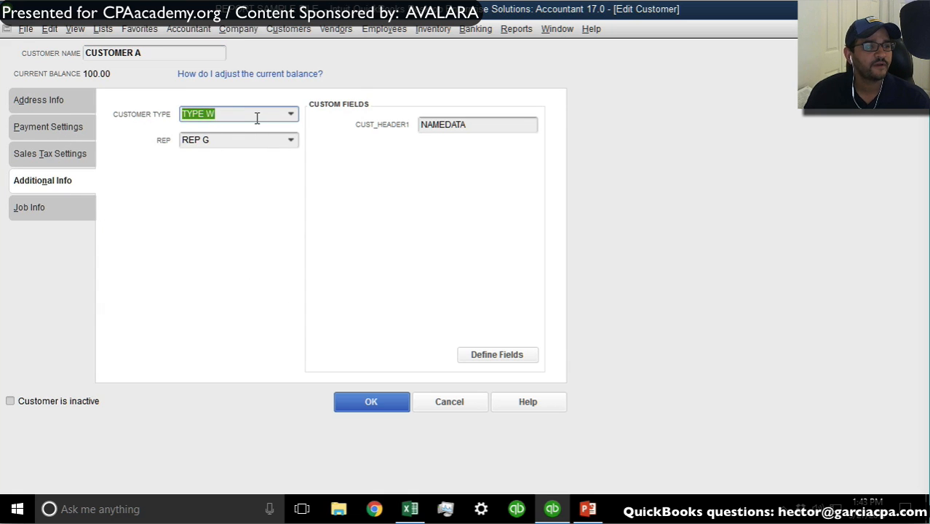
{"action": "type", "text": "B"}
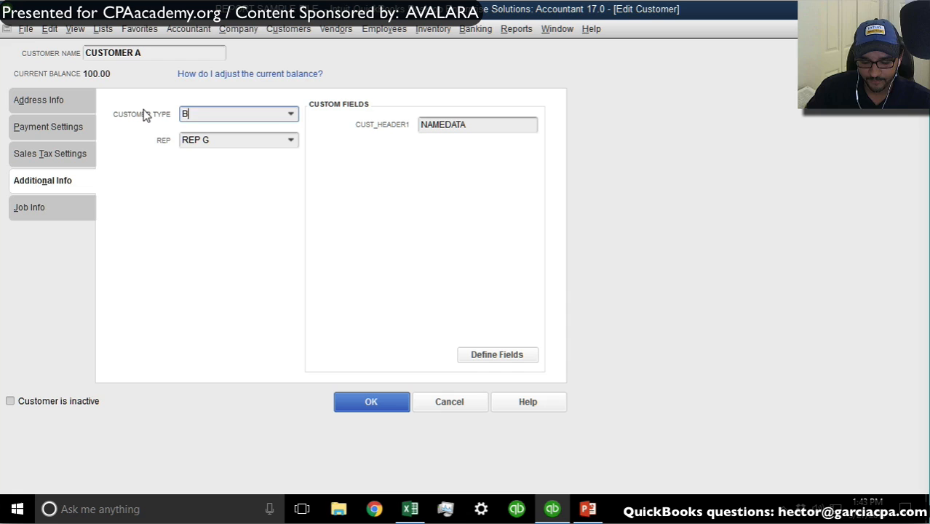
{"action": "type", "text": "ROWARD COUNTY"}
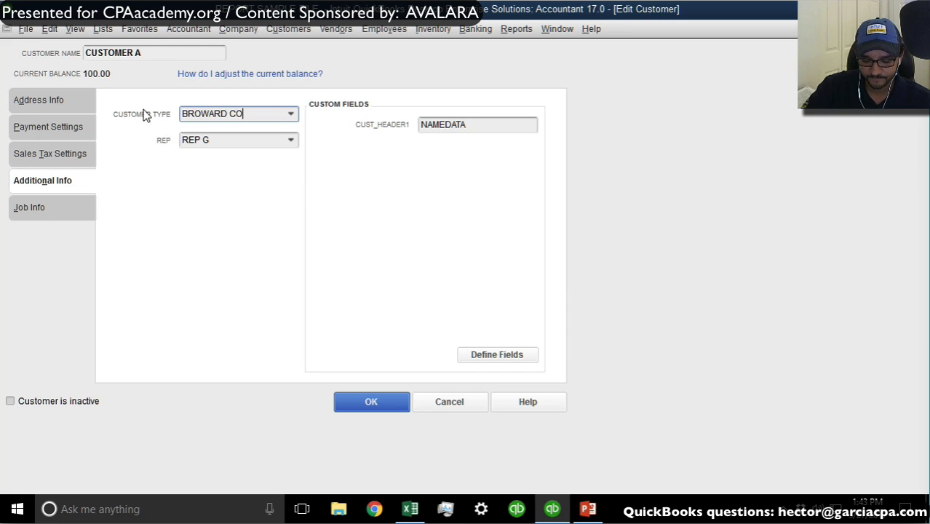
{"action": "key", "text": "Tab"}
{"action": "left_click", "coordinate": [375, 175]}
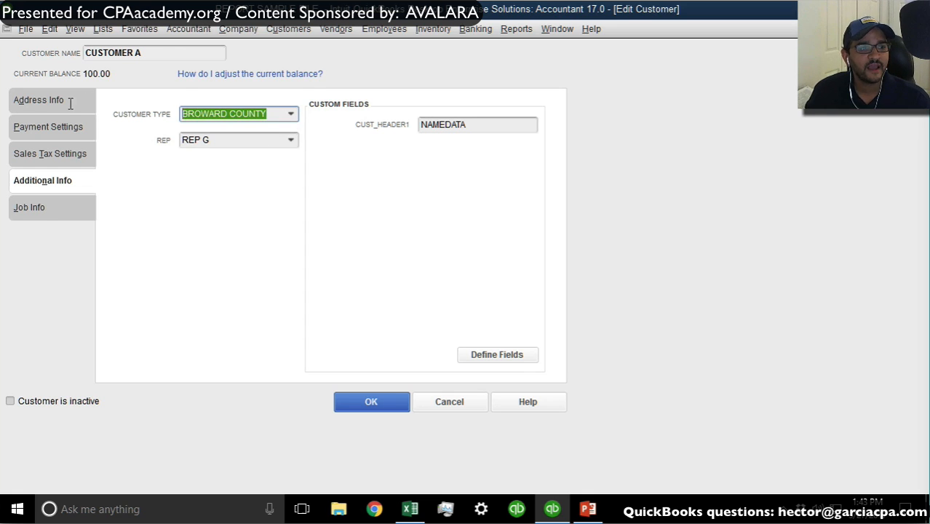
Step: Change Customer A's customer type to FL:BROWARD, adding the new type and subtype, and save the customer record
{"action": "type", "text": "FL"}
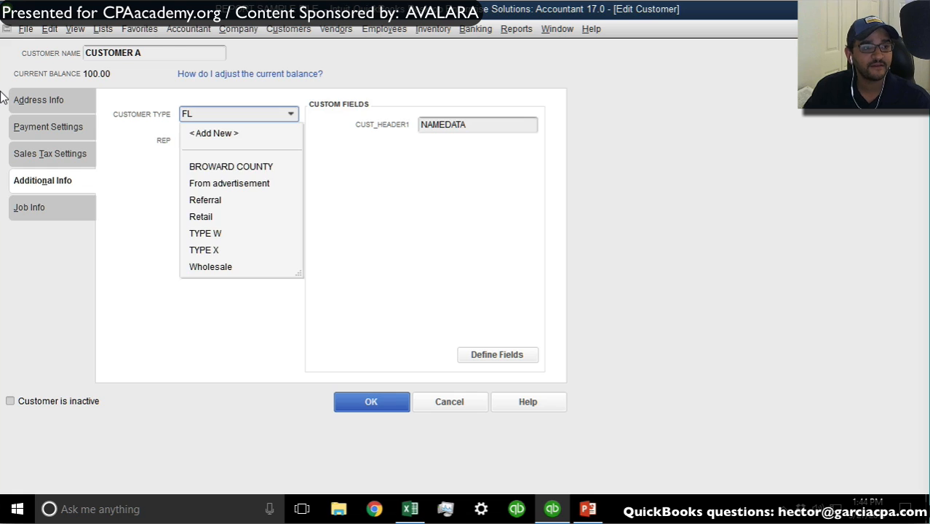
{"action": "key", "text": "Escape"}
{"action": "left_click", "coordinate": [275, 116]}
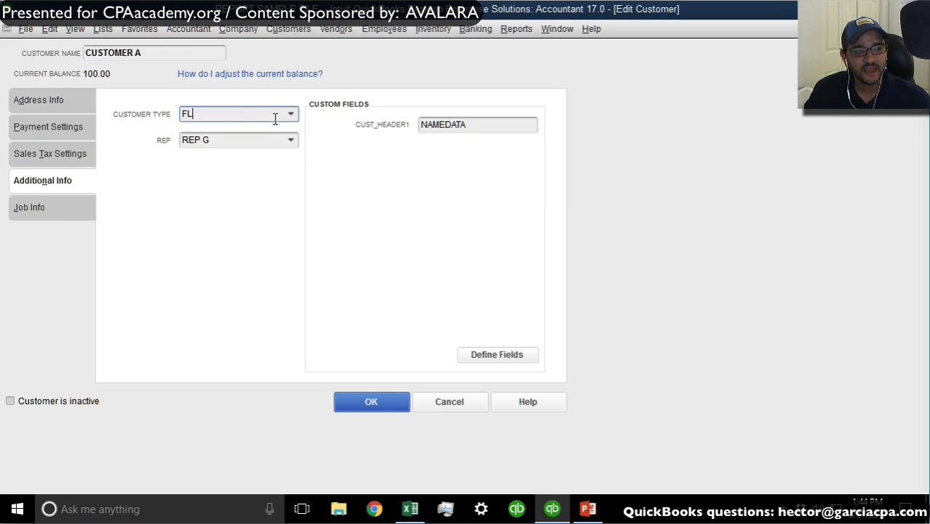
{"action": "type", "text": ":b"}
{"action": "key", "text": "BackSpace"}
{"action": "type", "text": "BROWARD"}
{"action": "key", "text": "Tab"}
{"action": "key", "text": "Return"}
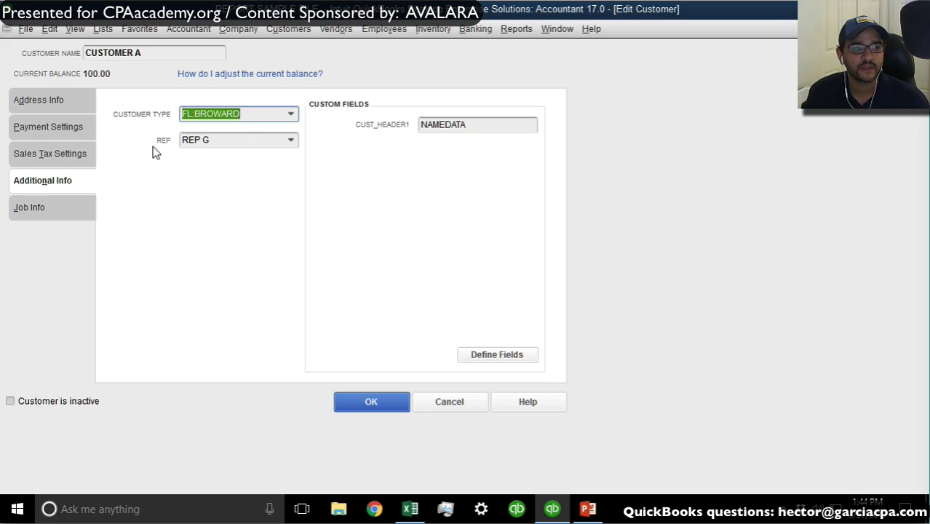
{"action": "left_click", "coordinate": [260, 117]}
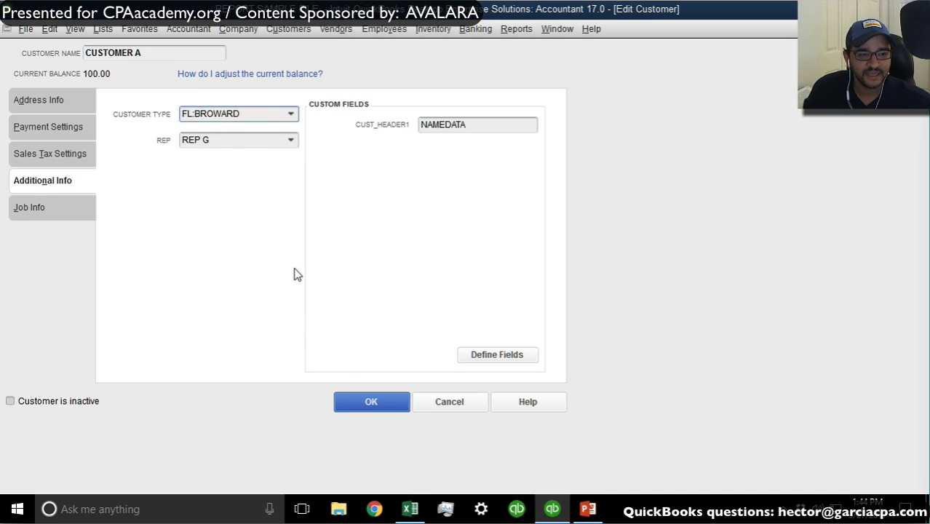
{"action": "left_click", "coordinate": [357, 399]}
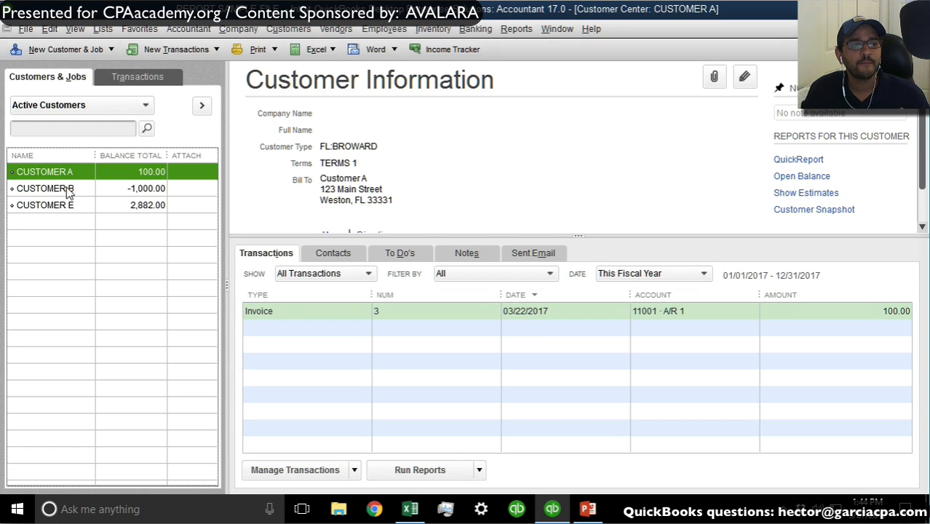
Step: Set Customer B's customer type to FL:MIAMI, adding MIAMI to the type list, and save the customer record
{"action": "double_click", "coordinate": [69, 188]}
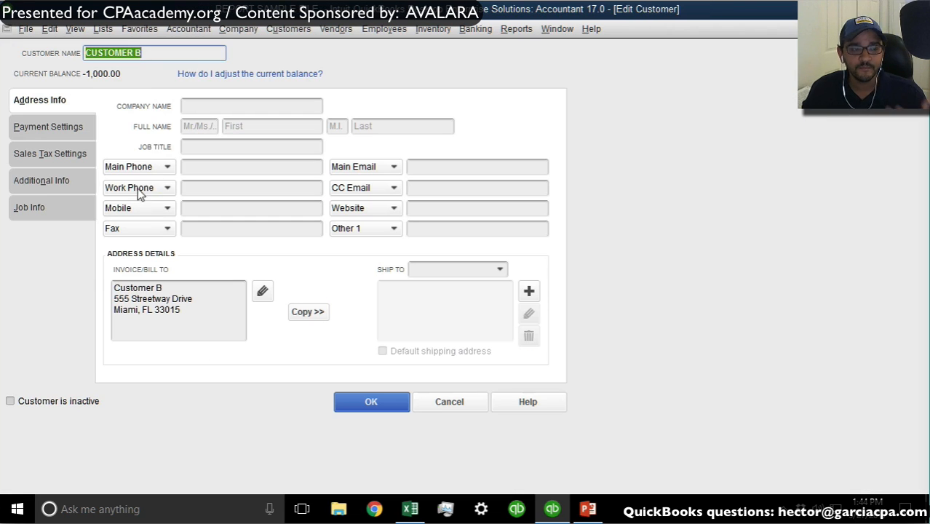
{"action": "left_click", "coordinate": [32, 183]}
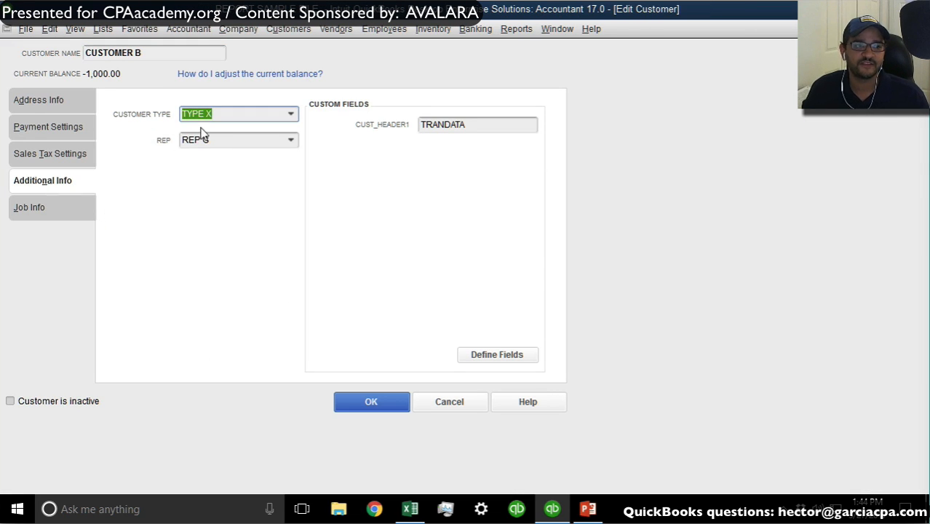
{"action": "type", "text": "FL"}
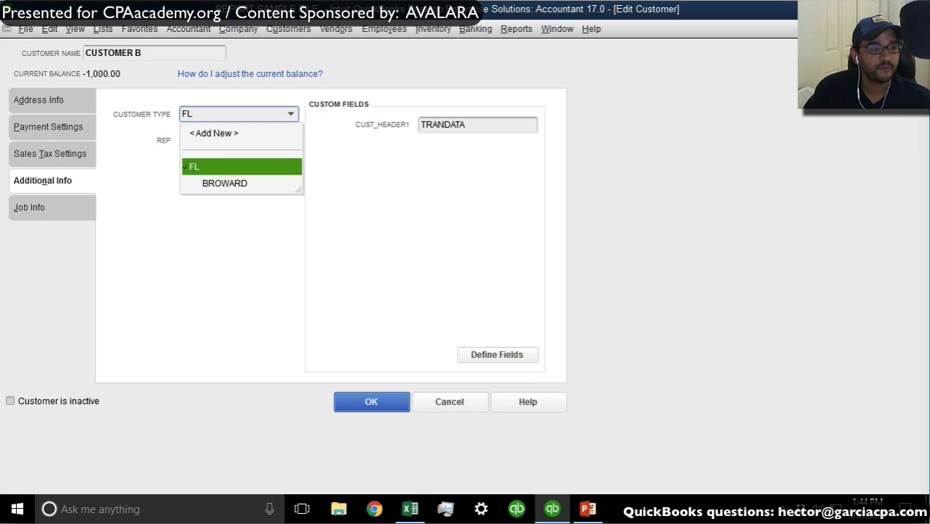
{"action": "type", "text": ":MIAMI"}
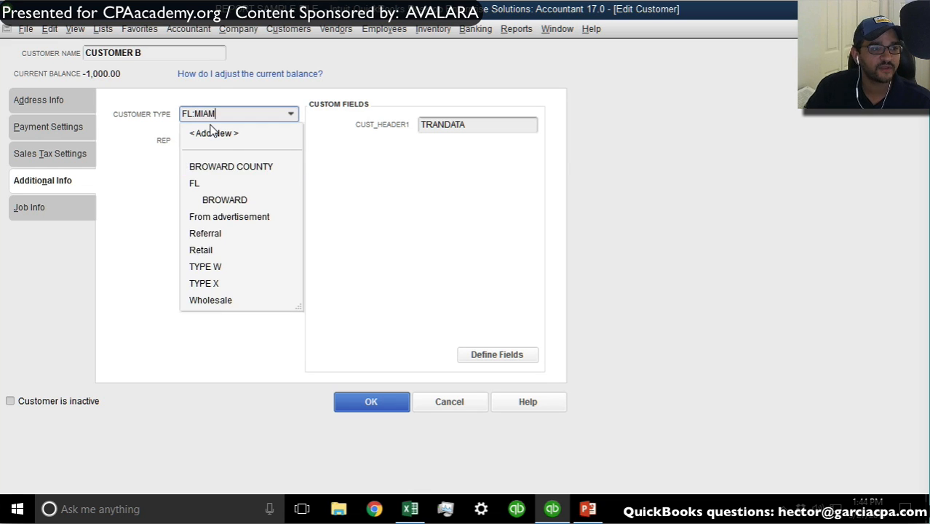
{"action": "key", "text": "Tab"}
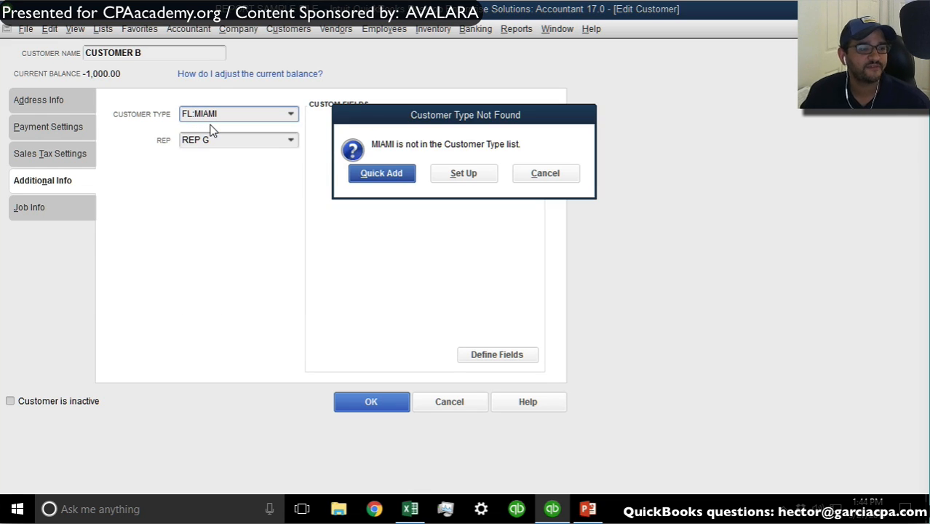
{"action": "left_click", "coordinate": [390, 173]}
{"action": "left_click", "coordinate": [366, 402]}
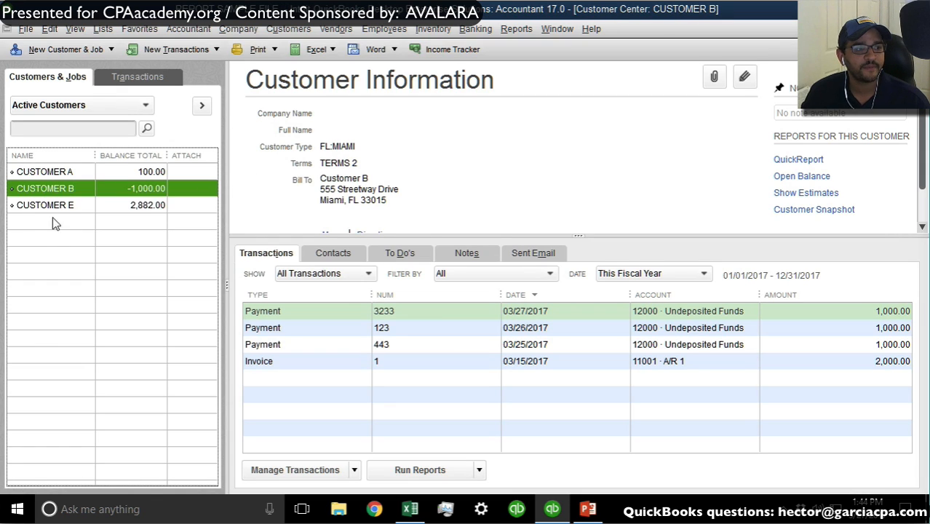
Step: Set Customer E's customer type to NY:NYC, adding the new type and subtype, and save the customer record
{"action": "left_click", "coordinate": [70, 206]}
{"action": "key", "text": "ctrl+e"}
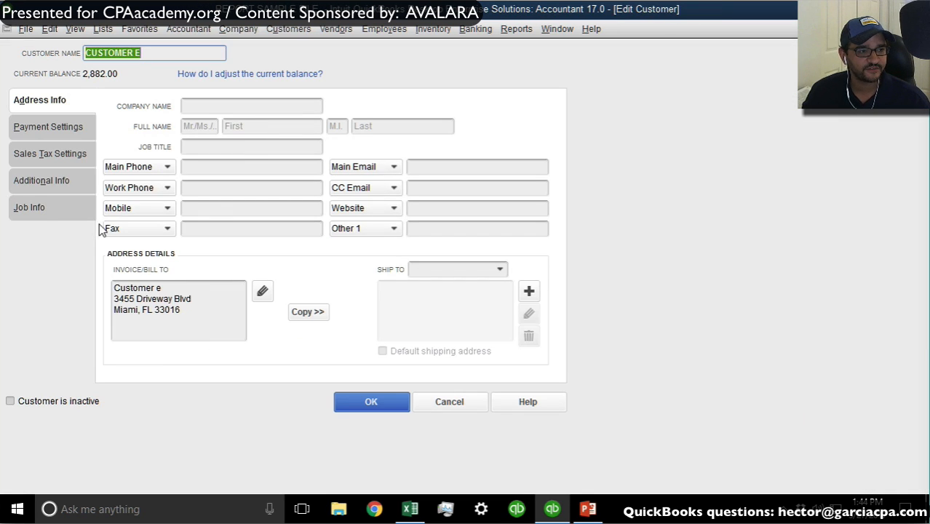
{"action": "left_click", "coordinate": [31, 188]}
{"action": "type", "text": "NY:"}
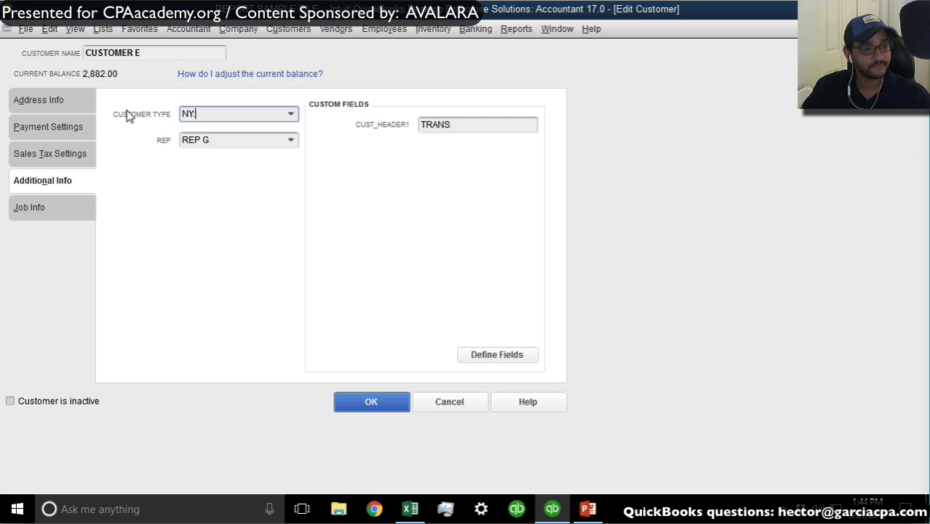
{"action": "type", "text": "NY"}
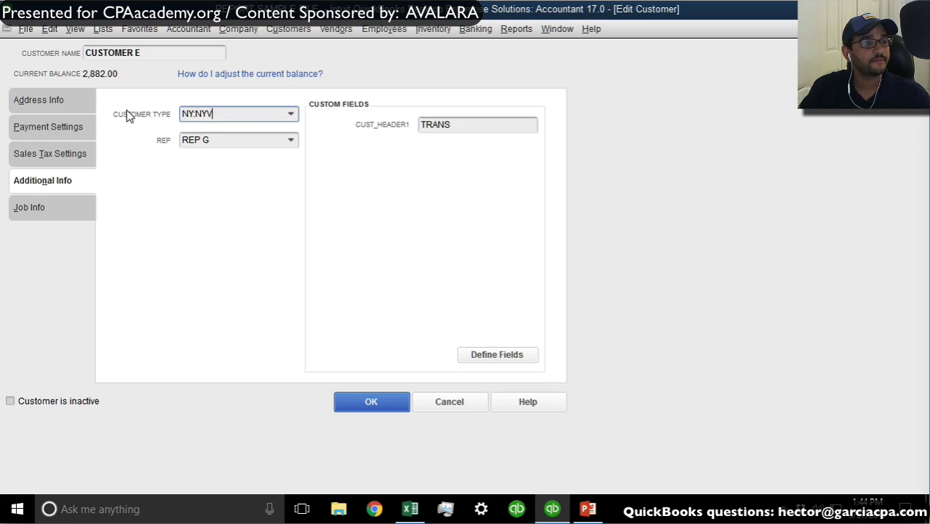
{"action": "type", "text": "C"}
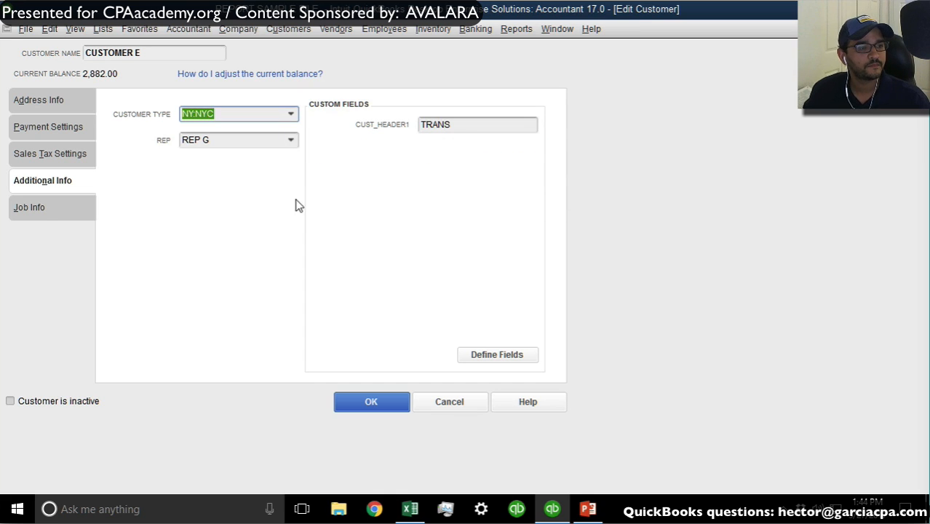
{"action": "left_click", "coordinate": [365, 396]}
{"action": "left_click", "coordinate": [468, 190]}
{"action": "type", "text": "NY"}
{"action": "key", "text": "Tab"}
{"action": "key", "text": "Return"}
{"action": "key", "text": "shift+Tab"}
{"action": "key", "text": "End"}
{"action": "type", "text": ":NYC"}
{"action": "key", "text": "Tab"}
{"action": "key", "text": "Return"}
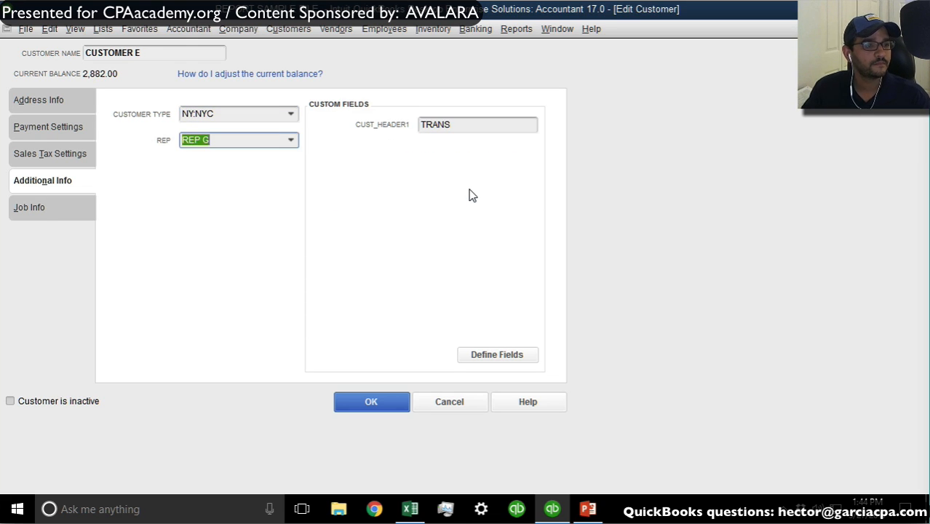
{"action": "left_click", "coordinate": [375, 404]}
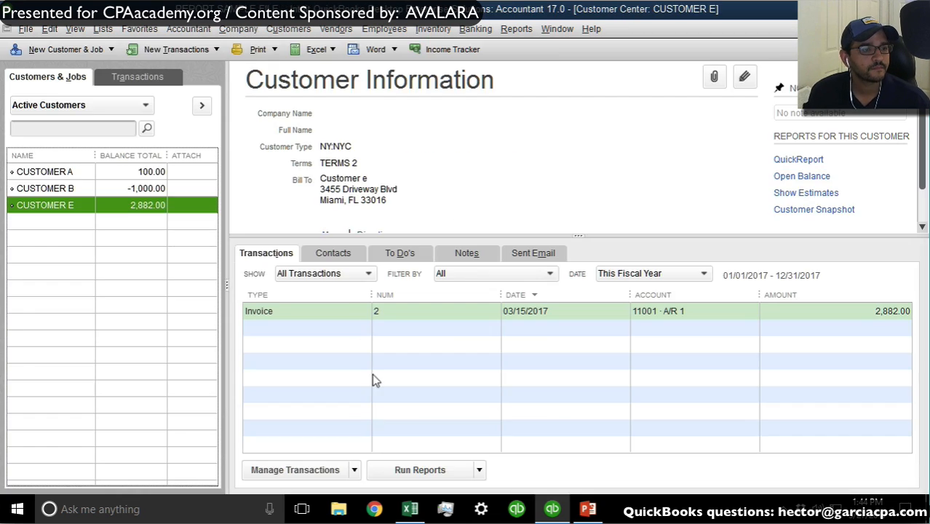
Step: Collapse the custom summary report to its state rows and display its columns by Sales Tax Code, keeping rows by Customer type
{"action": "key", "text": "Escape"}
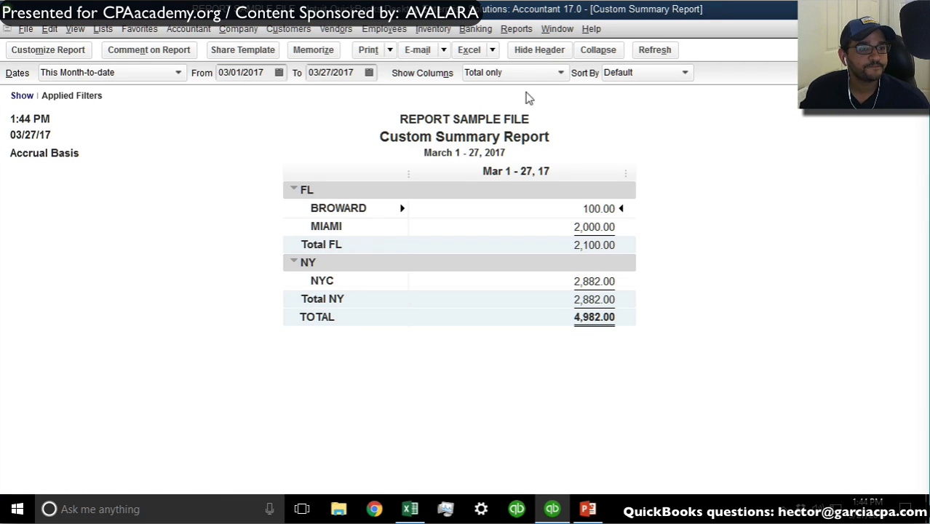
{"action": "left_click", "coordinate": [596, 48]}
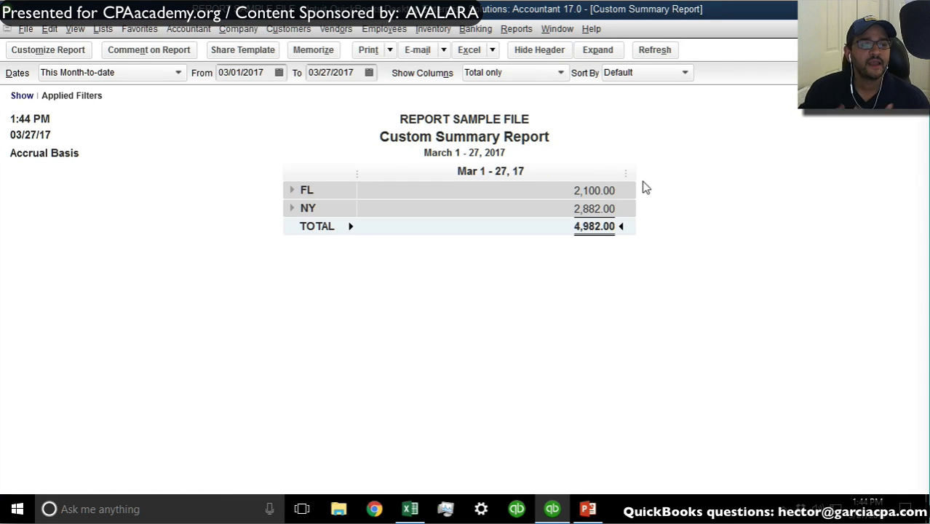
{"action": "left_click", "coordinate": [51, 51]}
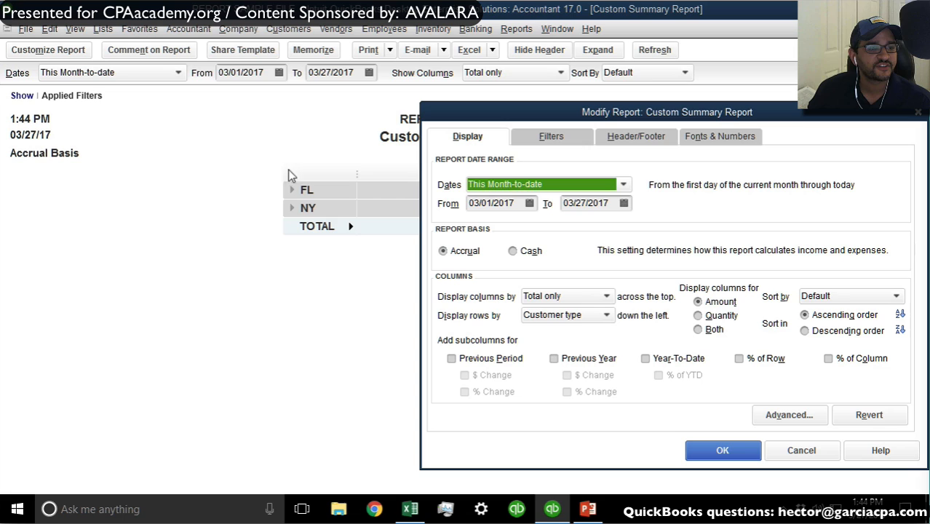
{"action": "left_click", "coordinate": [574, 317]}
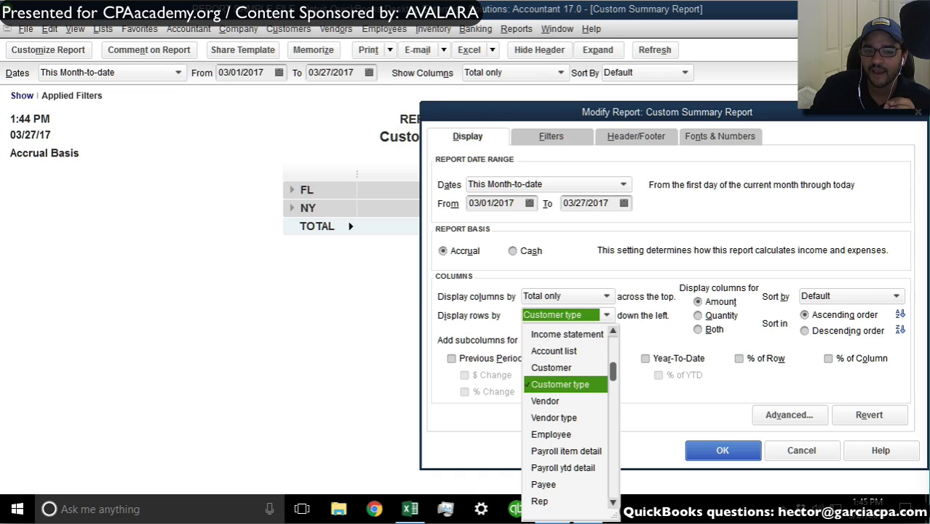
{"action": "left_click", "coordinate": [568, 387]}
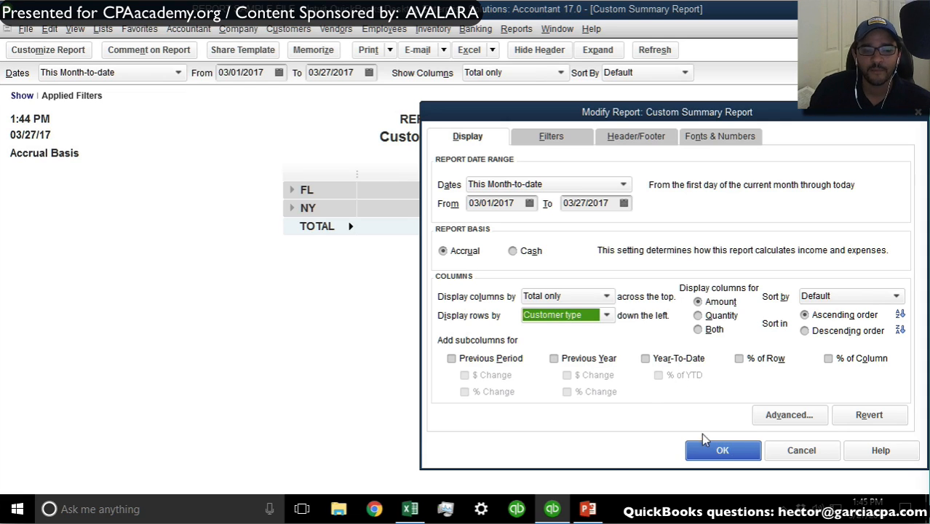
{"action": "left_click", "coordinate": [561, 299]}
{"action": "scroll", "coordinate": [581, 449], "scroll_direction": "down", "scroll_amount": 4}
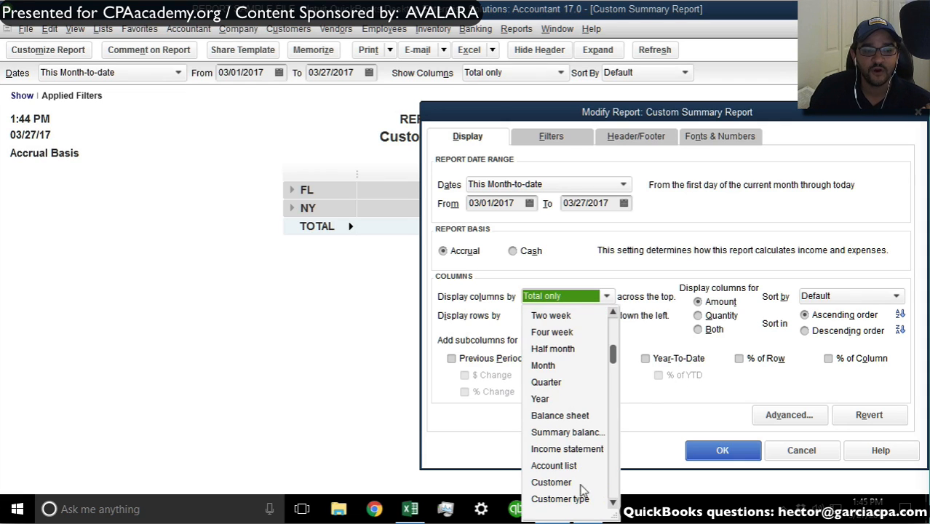
{"action": "scroll", "coordinate": [584, 486], "scroll_direction": "down", "scroll_amount": 2}
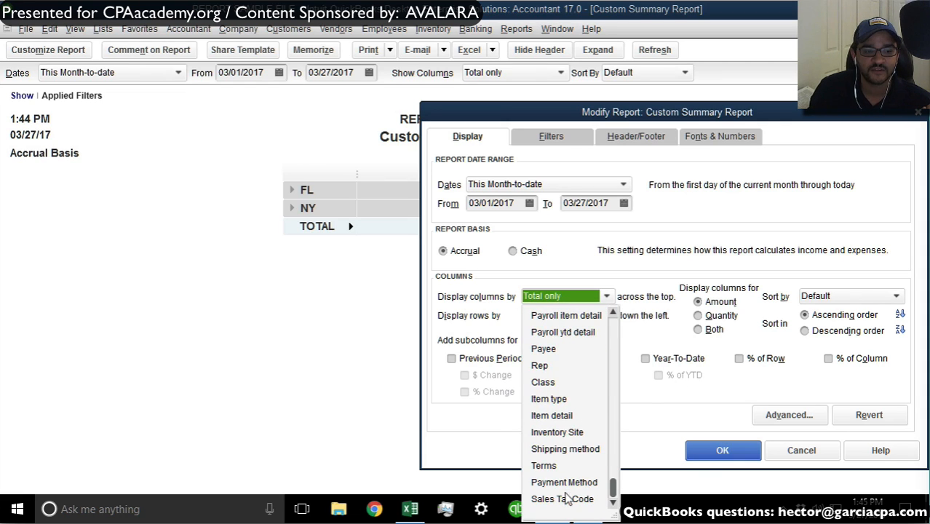
{"action": "left_click", "coordinate": [564, 499]}
{"action": "left_click", "coordinate": [716, 450]}
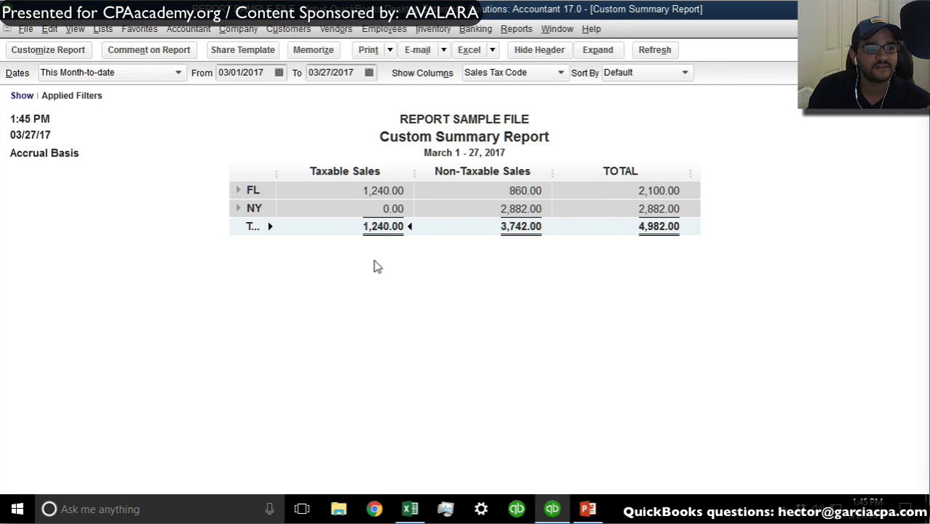
Step: Expand the FL and NY groups in the custom summary report and widen the row-label column to fit the county names
{"action": "left_click_drag", "start_coordinate": [275, 167], "coordinate": [335, 168]}
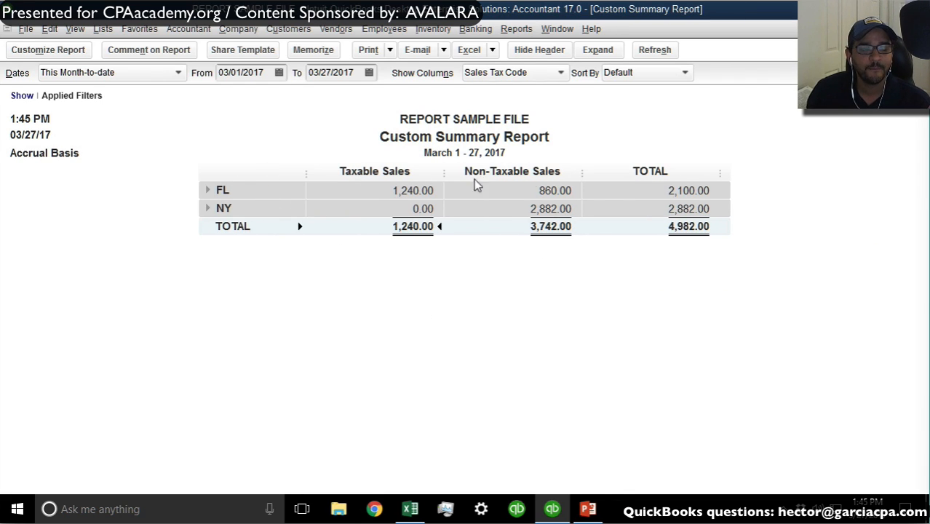
{"action": "left_click", "coordinate": [209, 191]}
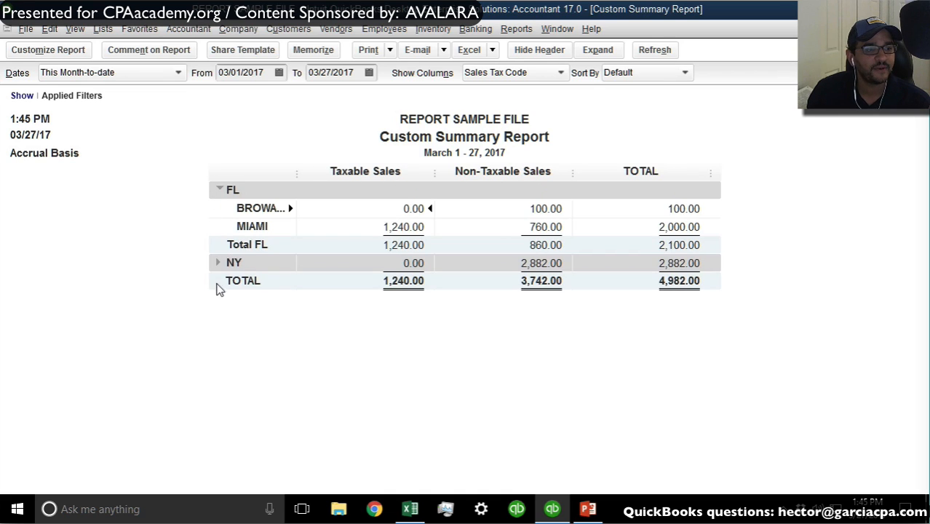
{"action": "left_click_drag", "start_coordinate": [298, 176], "coordinate": [353, 175]}
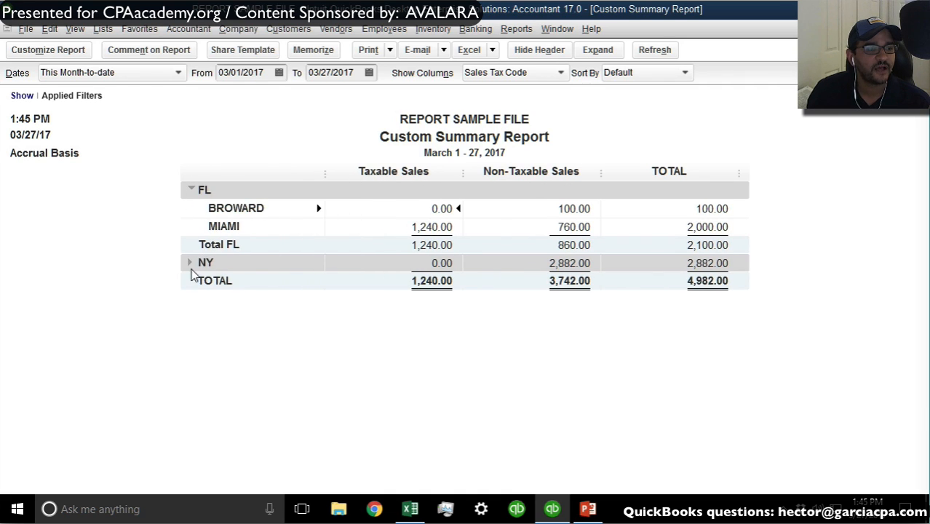
{"action": "left_click", "coordinate": [186, 270]}
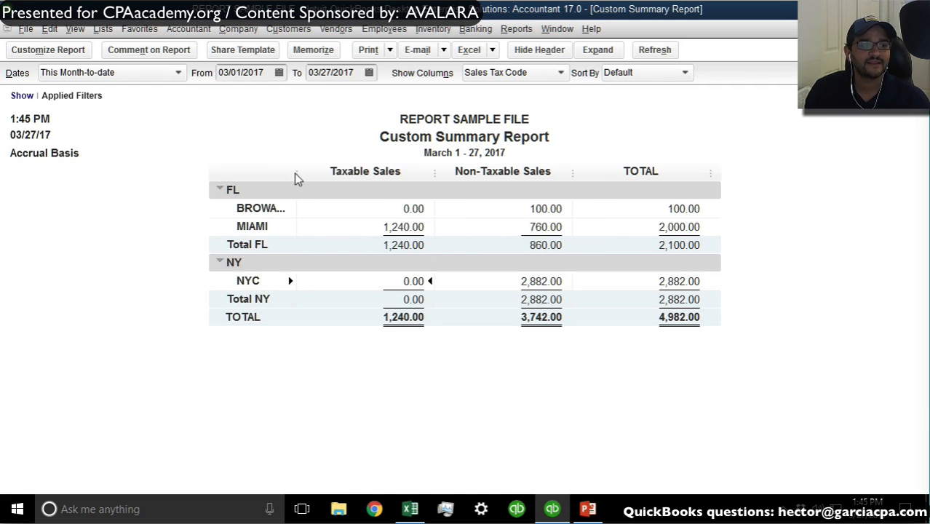
{"action": "left_click_drag", "start_coordinate": [296, 172], "coordinate": [330, 175]}
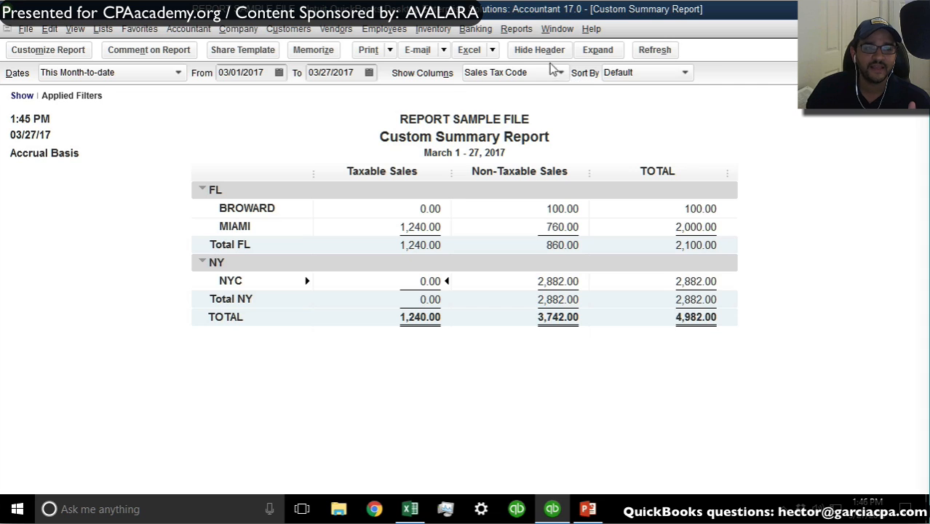
Step: Open the Sales by Ship To Address report from the sales reports
{"action": "left_click", "coordinate": [527, 30]}
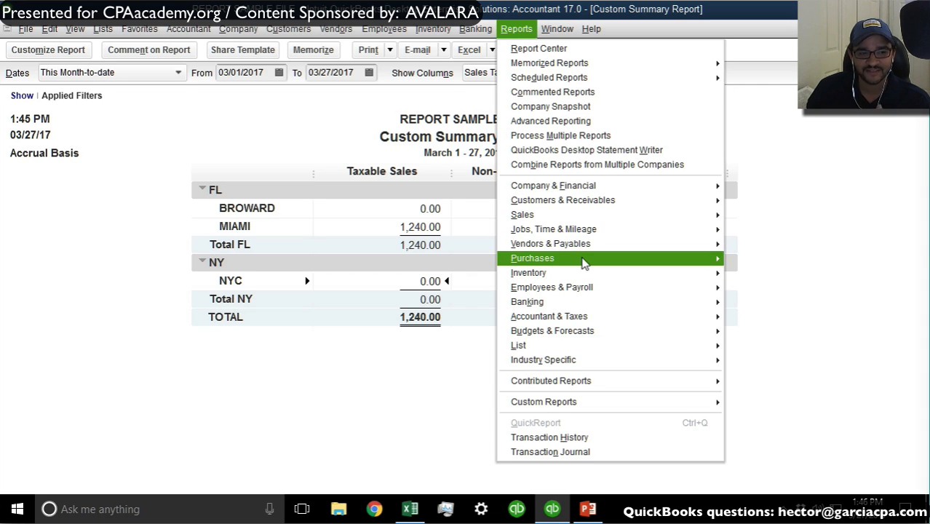
{"action": "mouse_move", "coordinate": [584, 262]}
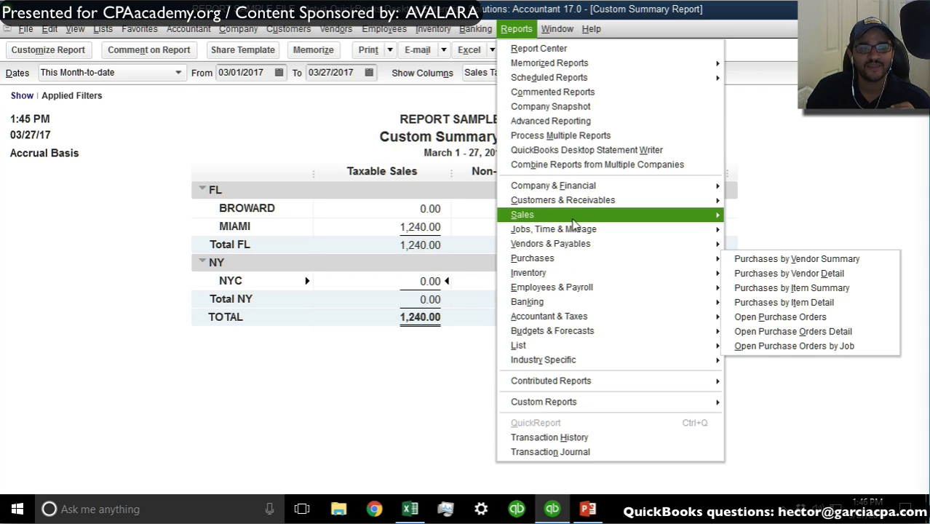
{"action": "mouse_move", "coordinate": [573, 222]}
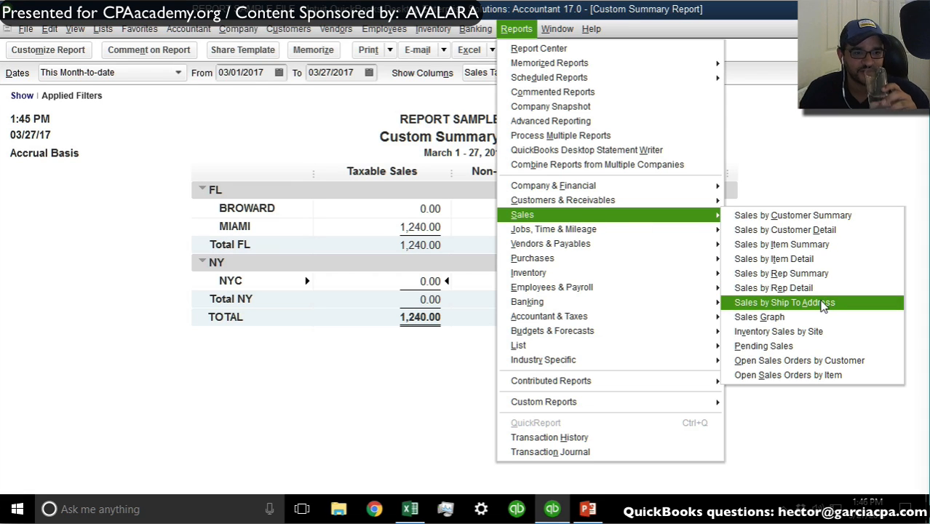
{"action": "left_click", "coordinate": [822, 303]}
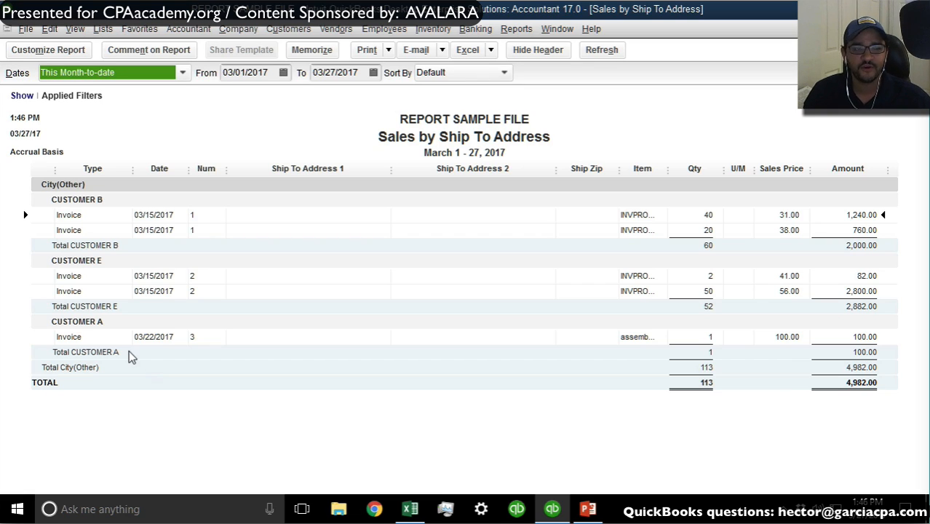
Step: Copy the billing address into the Ship To field of Customer B's invoice, then save and close it, recording the change
{"action": "double_click", "coordinate": [65, 214]}
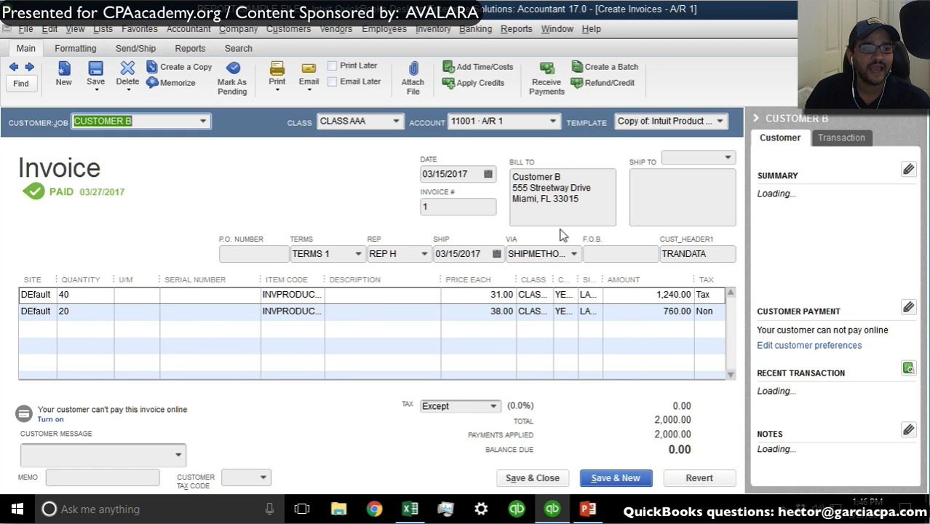
{"action": "left_click_drag", "start_coordinate": [595, 200], "coordinate": [473, 145]}
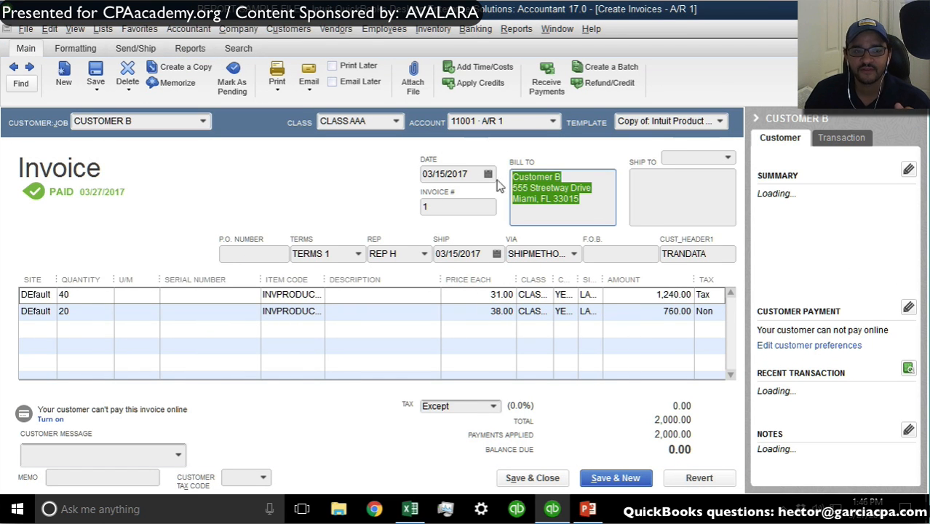
{"action": "left_click_drag", "start_coordinate": [585, 201], "coordinate": [495, 160]}
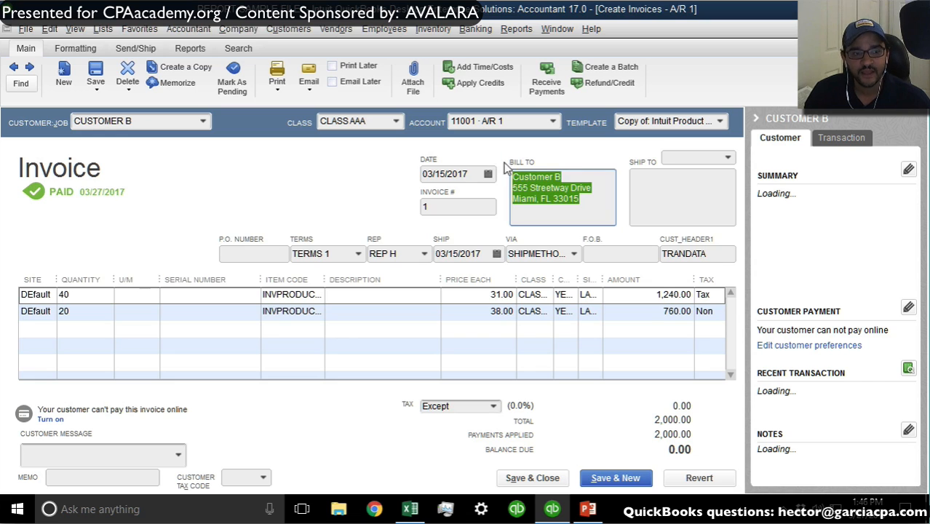
{"action": "left_click", "coordinate": [675, 188]}
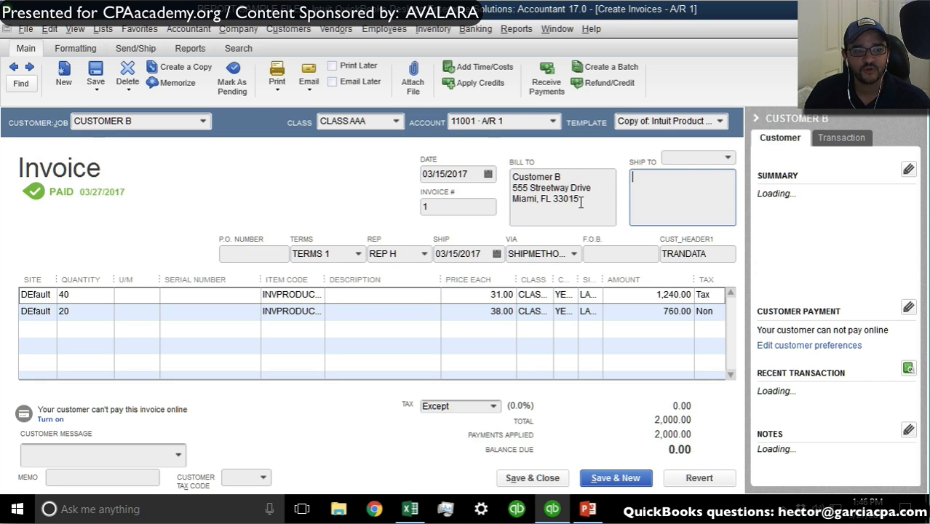
{"action": "left_click_drag", "start_coordinate": [577, 203], "coordinate": [491, 150]}
{"action": "key", "text": "ctrl+c"}
{"action": "key", "text": "Tab"}
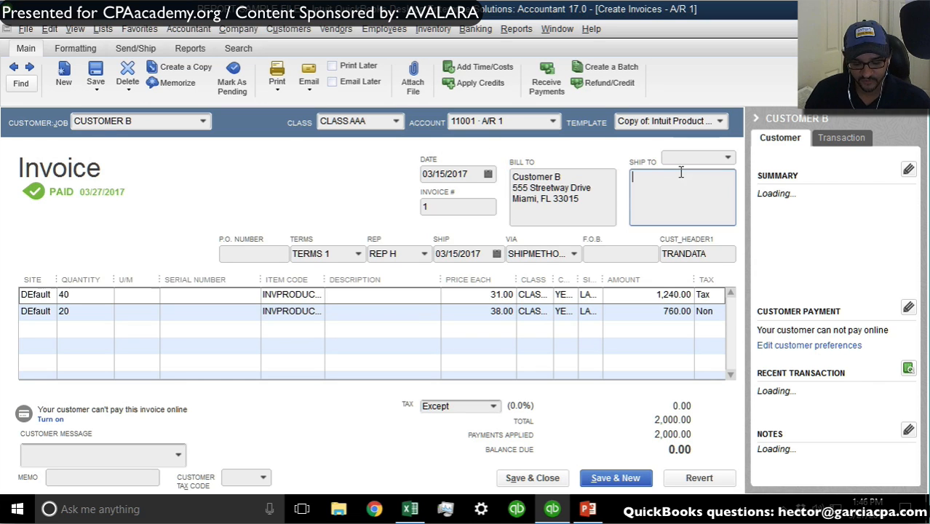
{"action": "key", "text": "ctrl+v"}
{"action": "key", "text": "Tab"}
{"action": "left_click", "coordinate": [556, 477]}
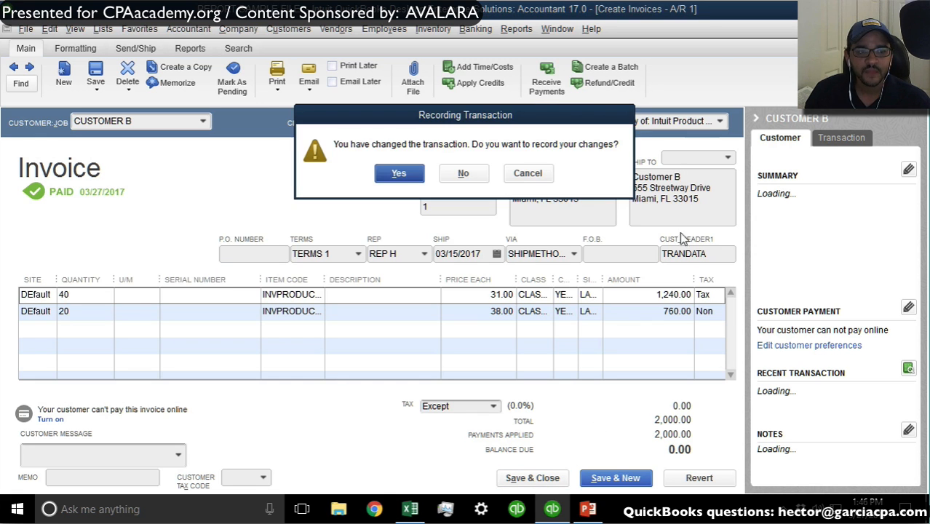
{"action": "left_click", "coordinate": [396, 174]}
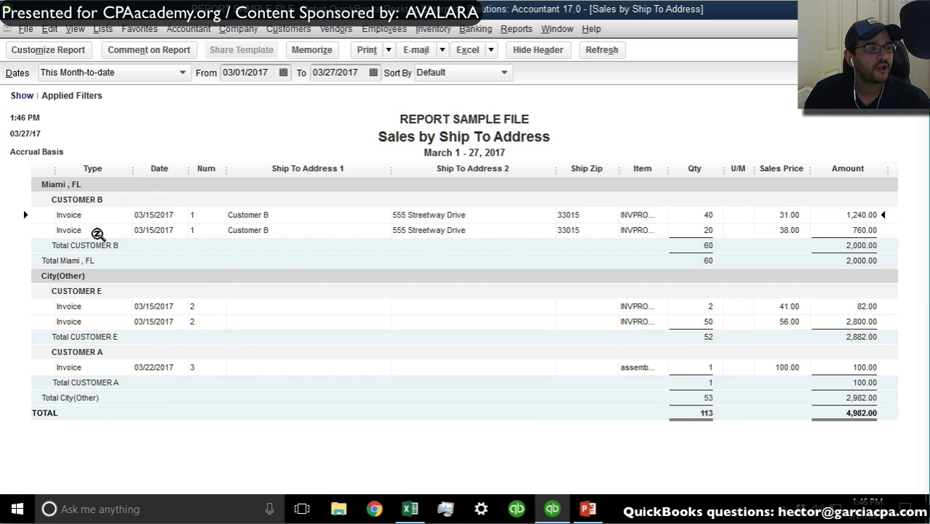
Step: Fill the Ship To field of Customer E's invoice with its billing address, then save and close it, recording the change
{"action": "double_click", "coordinate": [80, 230]}
{"action": "key", "text": "Escape"}
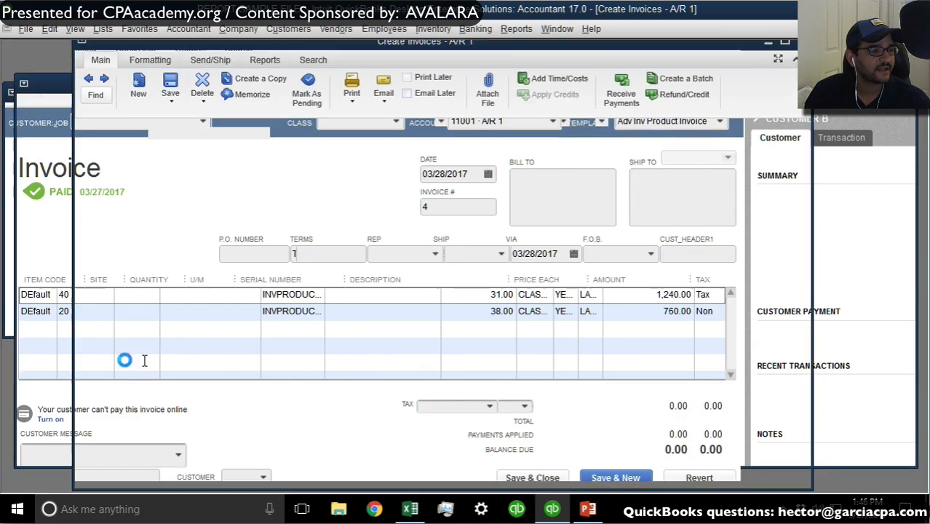
{"action": "double_click", "coordinate": [93, 306]}
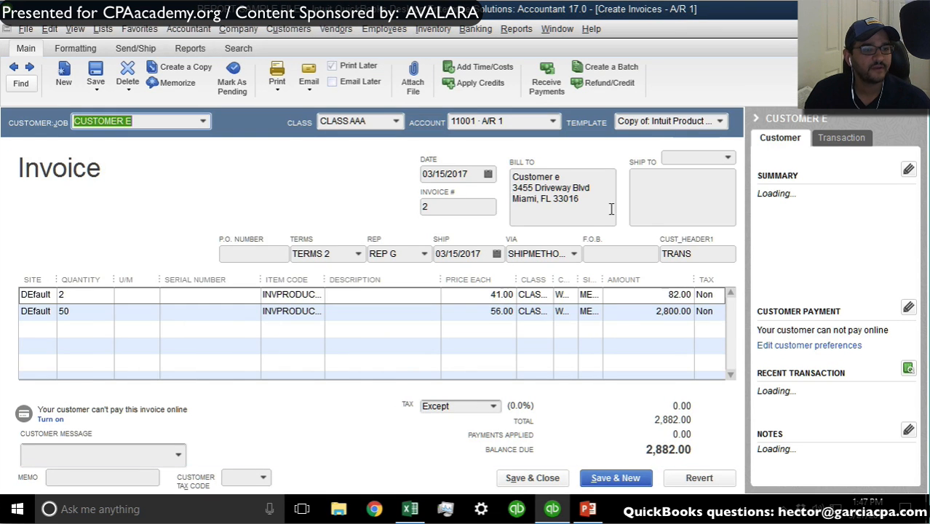
{"action": "left_click", "coordinate": [669, 184]}
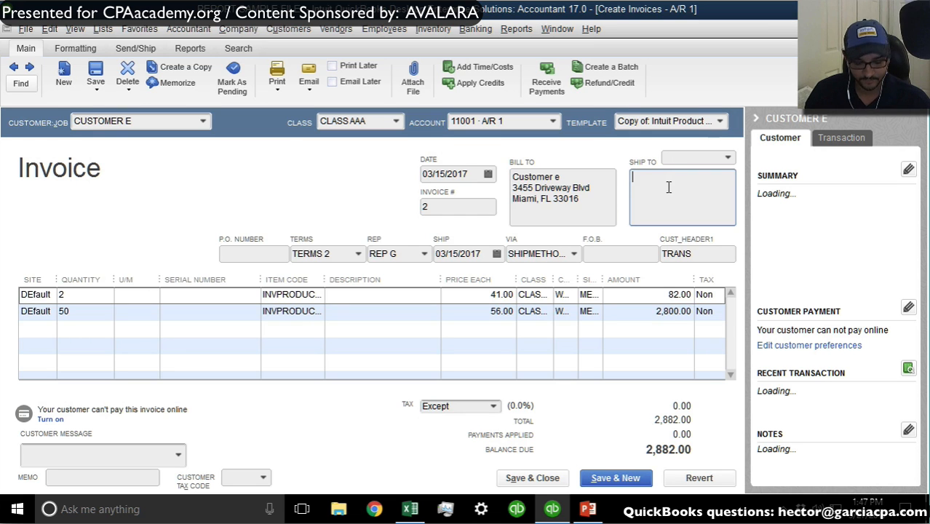
{"action": "left_click", "coordinate": [532, 478]}
{"action": "left_click", "coordinate": [399, 173]}
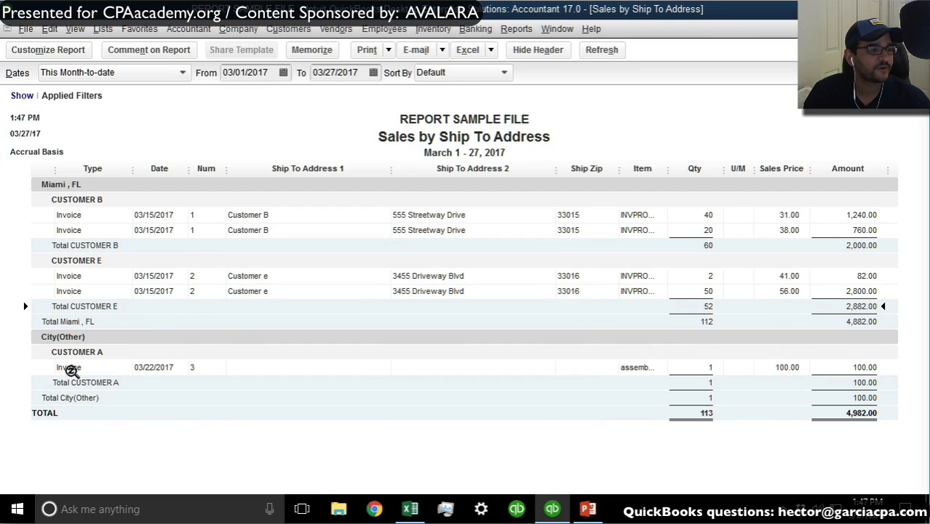
Step: Copy the billing address into the Ship To field of Customer A's invoice and record the changed transaction
{"action": "double_click", "coordinate": [71, 369]}
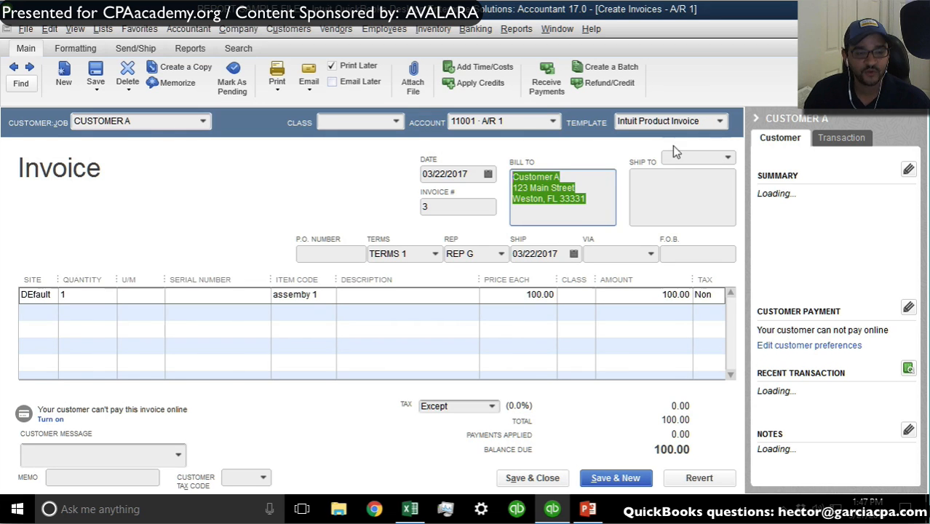
{"action": "left_click", "coordinate": [657, 182]}
{"action": "key", "text": "ctrl+v"}
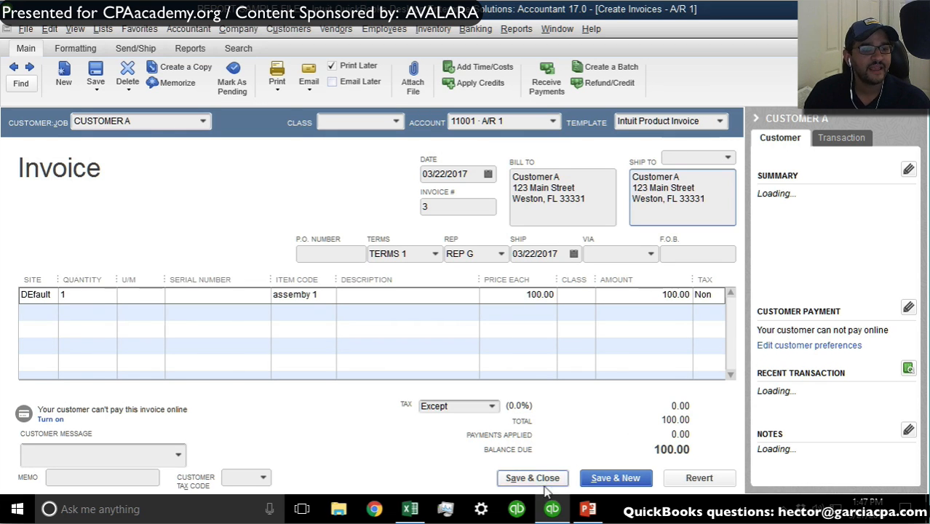
{"action": "left_click", "coordinate": [388, 174]}
{"action": "left_click", "coordinate": [412, 195]}
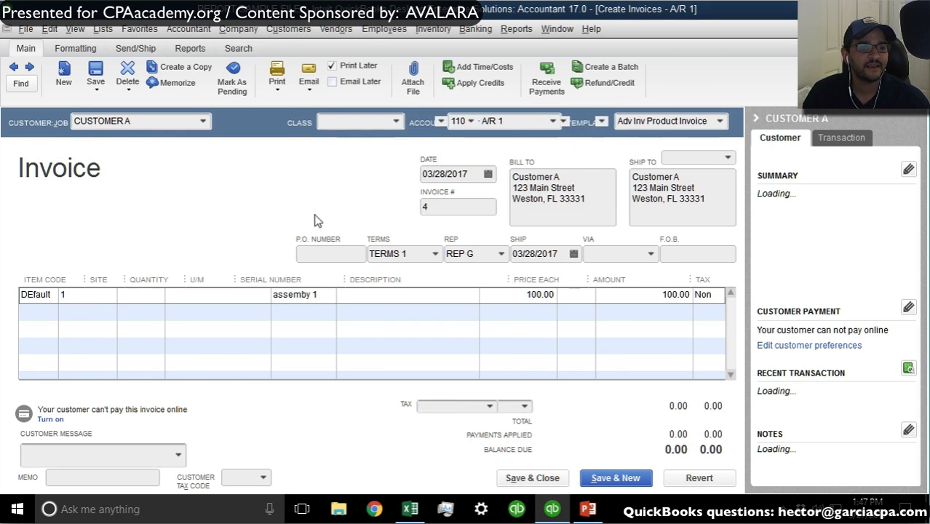
Step: Return to the custom summary report, widen its row-label column, and close the report
{"action": "left_click", "coordinate": [603, 51]}
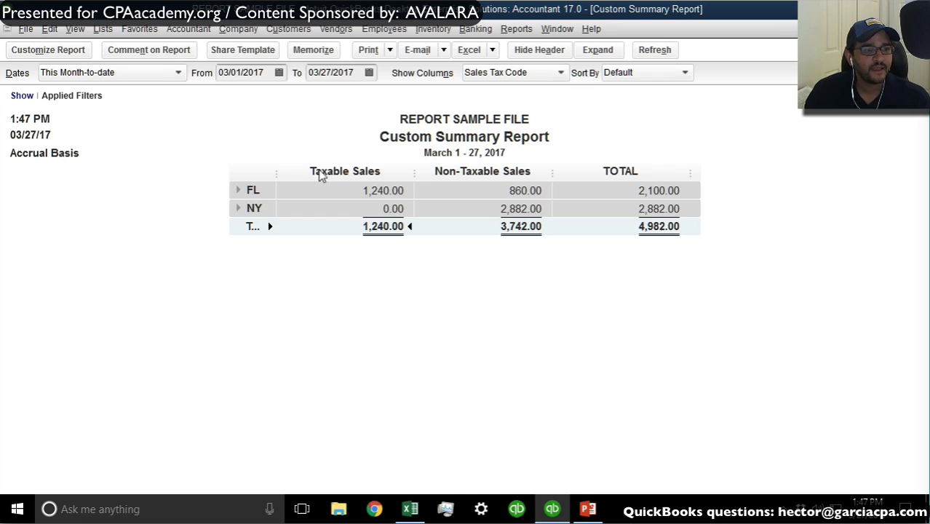
{"action": "left_click_drag", "start_coordinate": [281, 172], "coordinate": [323, 169]}
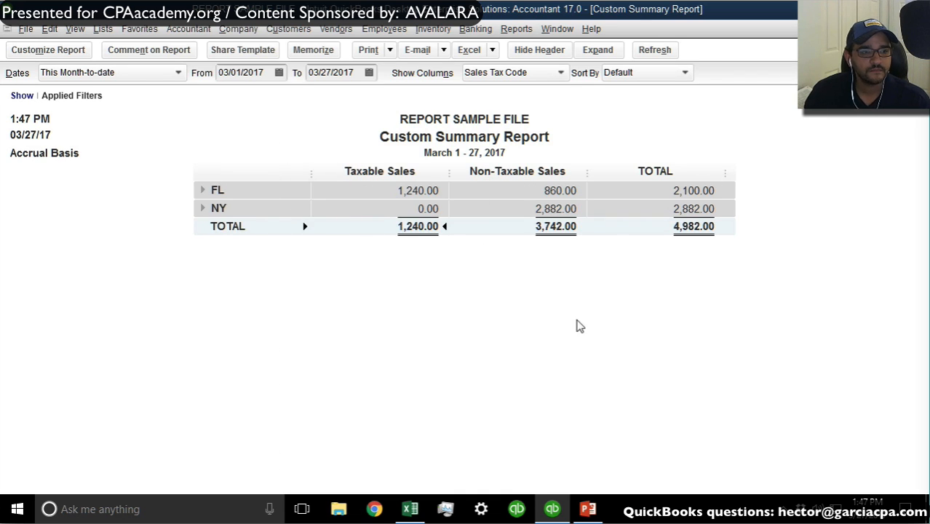
{"action": "key", "text": "Escape"}
Step: Switch to PowerPoint to review the Custom Summary Reports slide about filters, and return to QuickBooks
{"action": "left_click", "coordinate": [553, 510]}
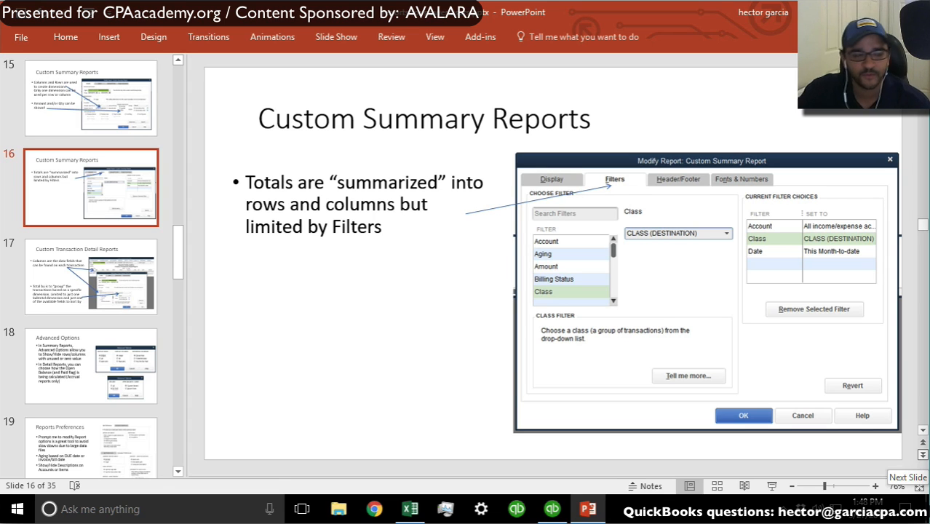
{"action": "left_click", "coordinate": [552, 509]}
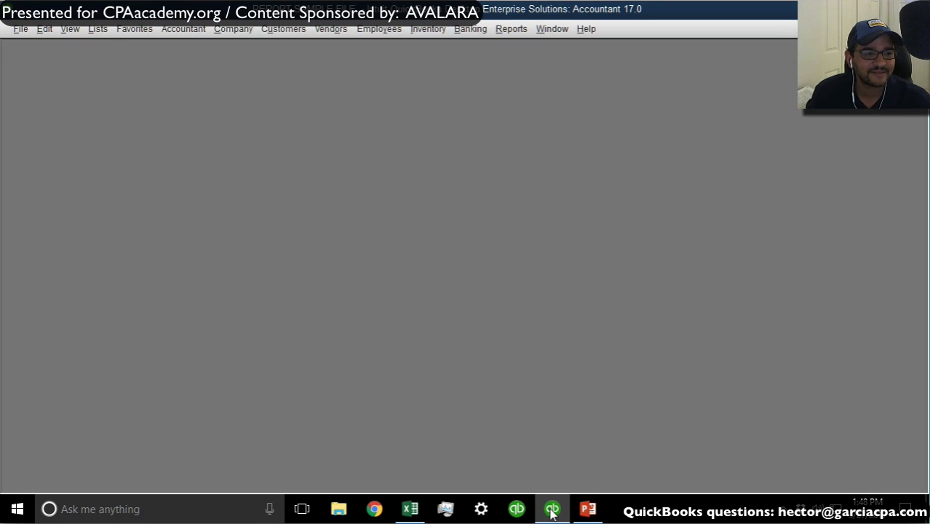
Step: Open the Sales by Ship To Address report, maximize it, and set its date range to All
{"action": "left_click", "coordinate": [512, 29]}
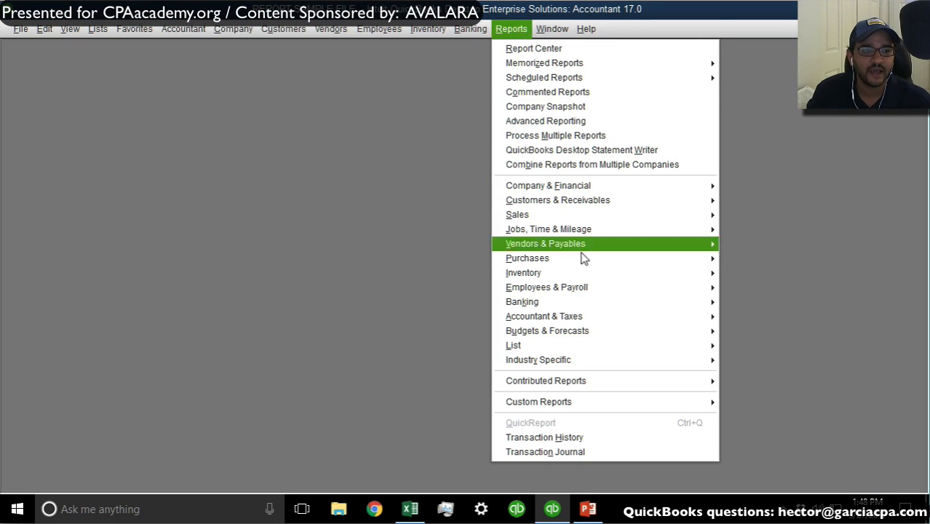
{"action": "mouse_move", "coordinate": [578, 217]}
{"action": "left_click", "coordinate": [779, 302]}
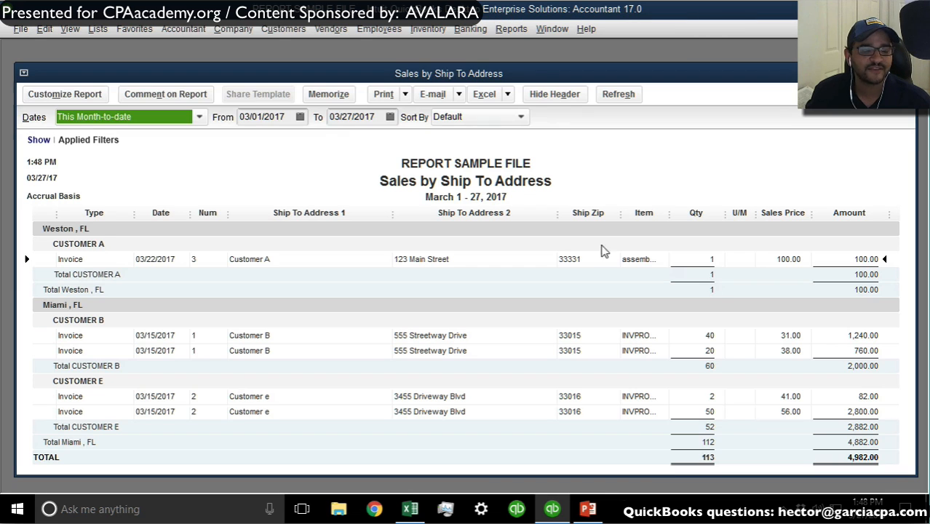
{"action": "double_click", "coordinate": [200, 76]}
{"action": "type", "text": "a"}
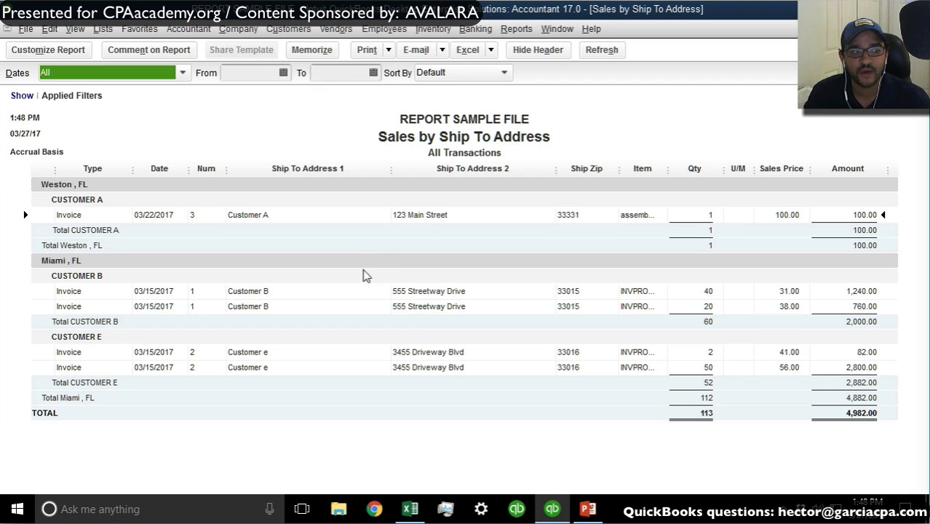
Step: Change the state in the Ship To address of Customer B's invoice to NY, then save, close and record the change
{"action": "double_click", "coordinate": [264, 290]}
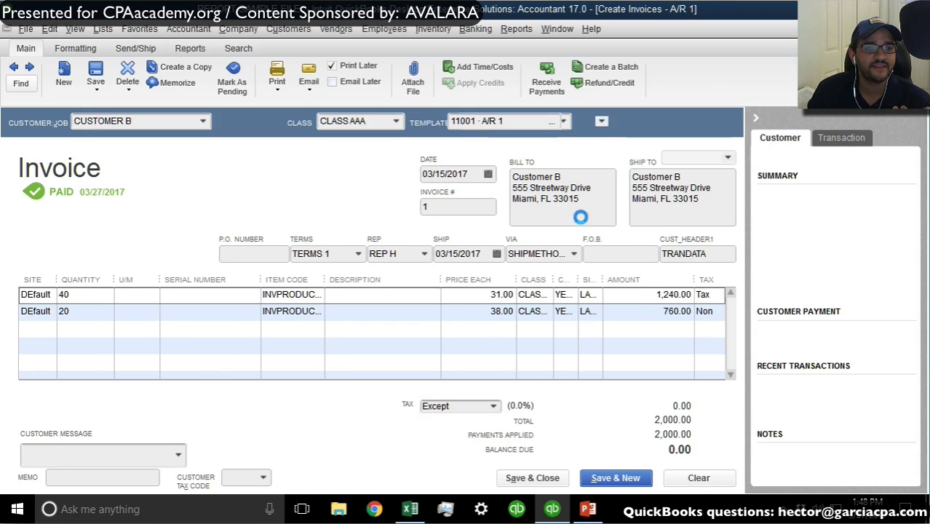
{"action": "left_click", "coordinate": [674, 210]}
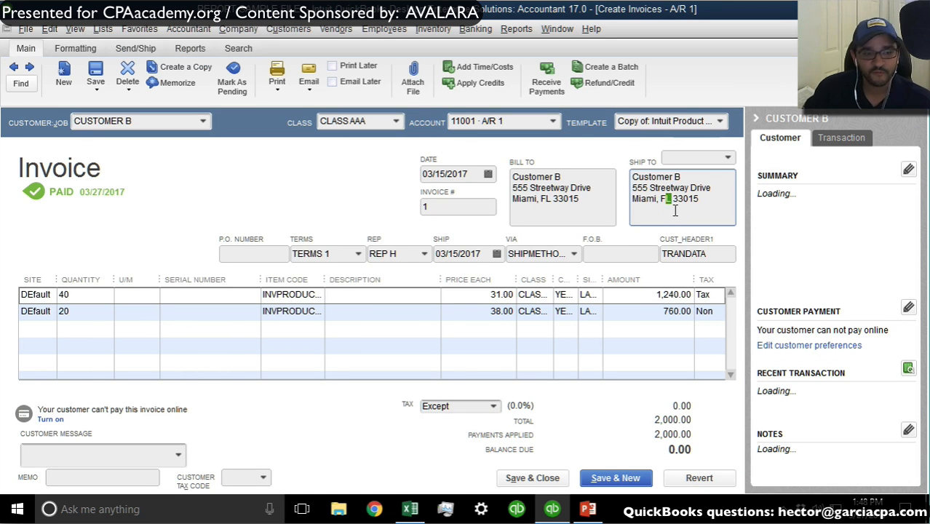
{"action": "key", "text": "shift+Left"}
{"action": "type", "text": "NY"}
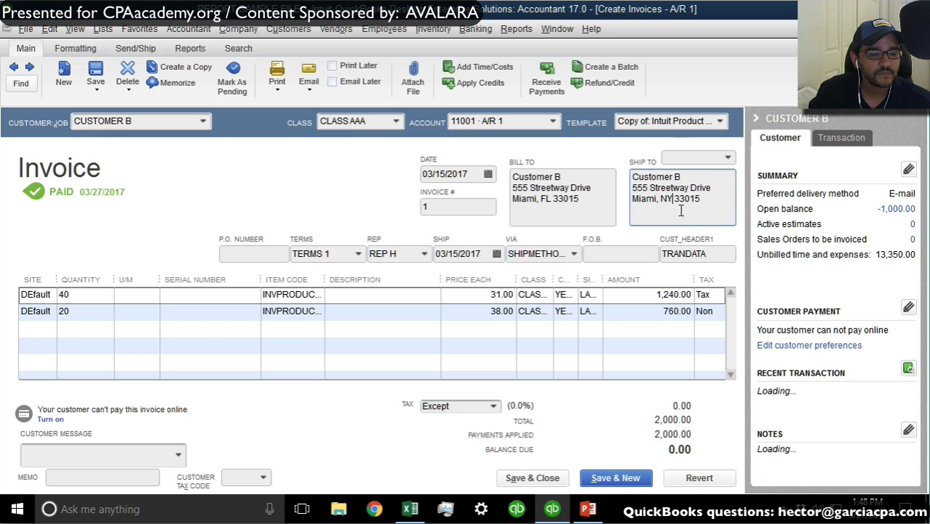
{"action": "left_click", "coordinate": [513, 478]}
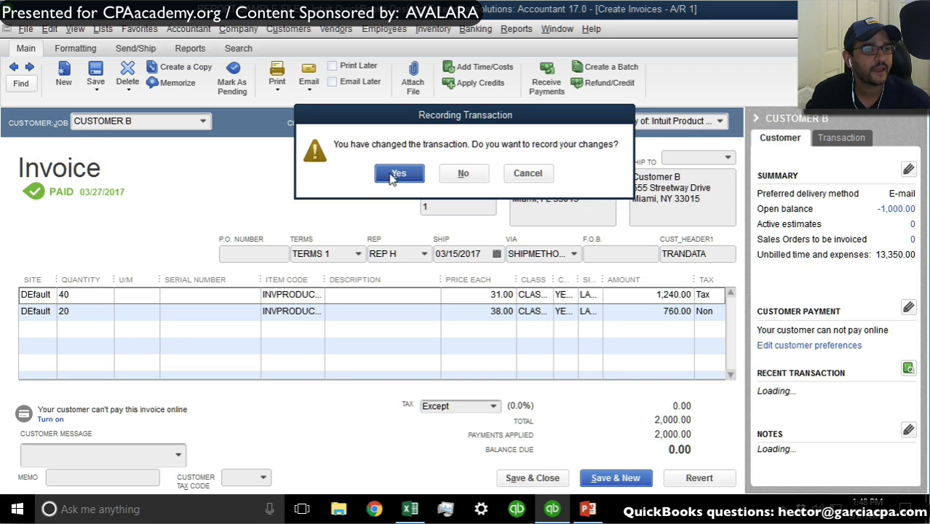
{"action": "left_click", "coordinate": [391, 177]}
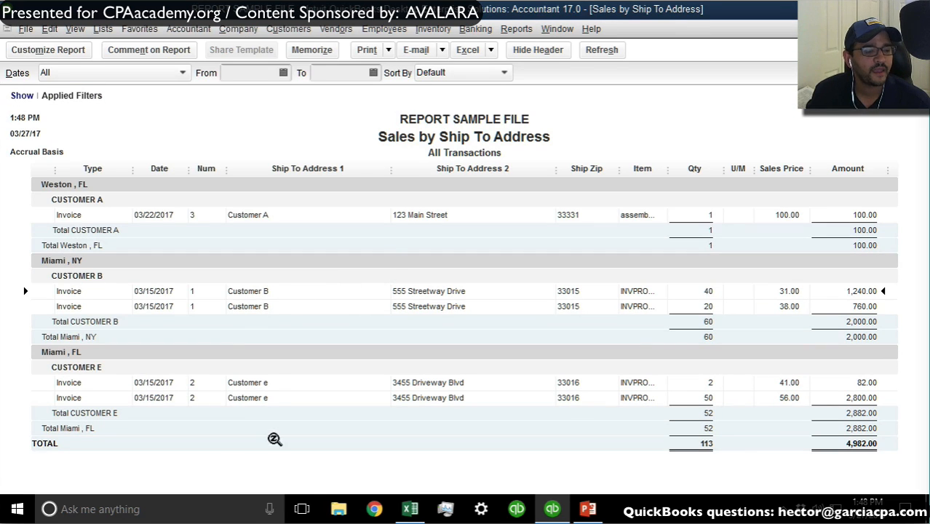
Step: Change the state in the Ship To address of Customer E's invoice to NY, then save, close and record the change
{"action": "double_click", "coordinate": [161, 383]}
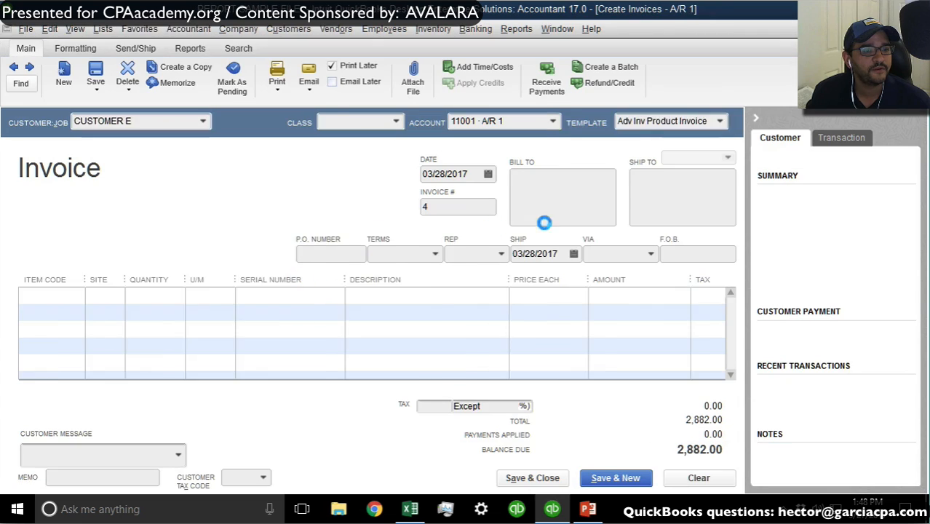
{"action": "left_click_drag", "start_coordinate": [675, 187], "coordinate": [671, 199]}
{"action": "left_click", "coordinate": [671, 199]}
{"action": "key", "text": "BackSpace"}
{"action": "key", "text": "BackSpace"}
{"action": "type", "text": "NY 33016"}
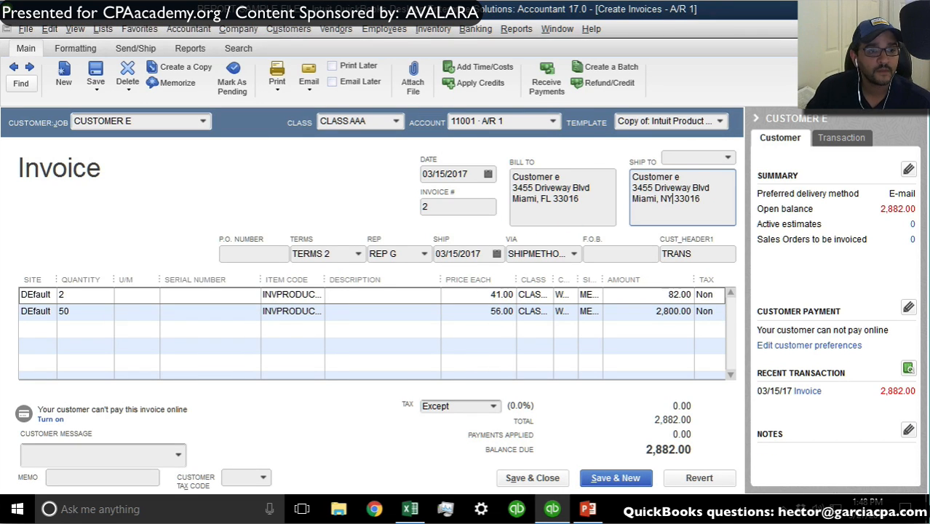
{"action": "left_click", "coordinate": [537, 477]}
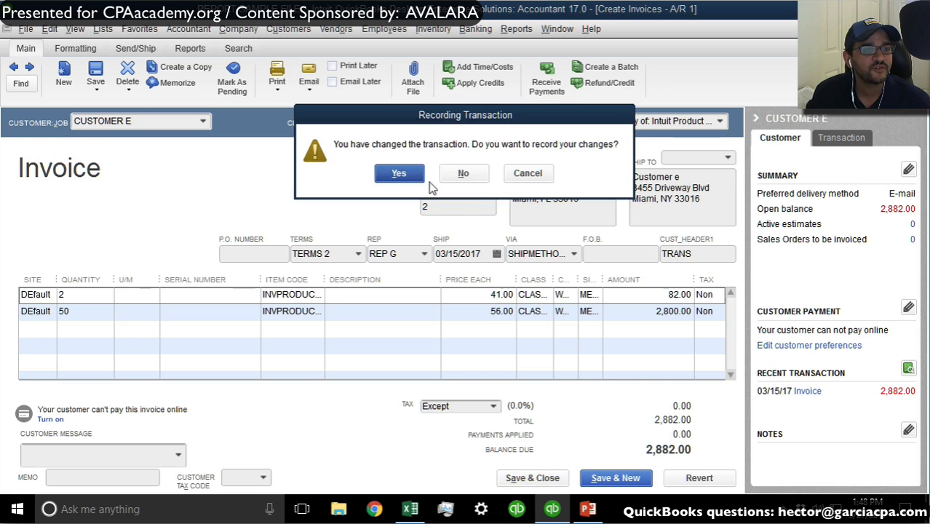
{"action": "left_click", "coordinate": [398, 173]}
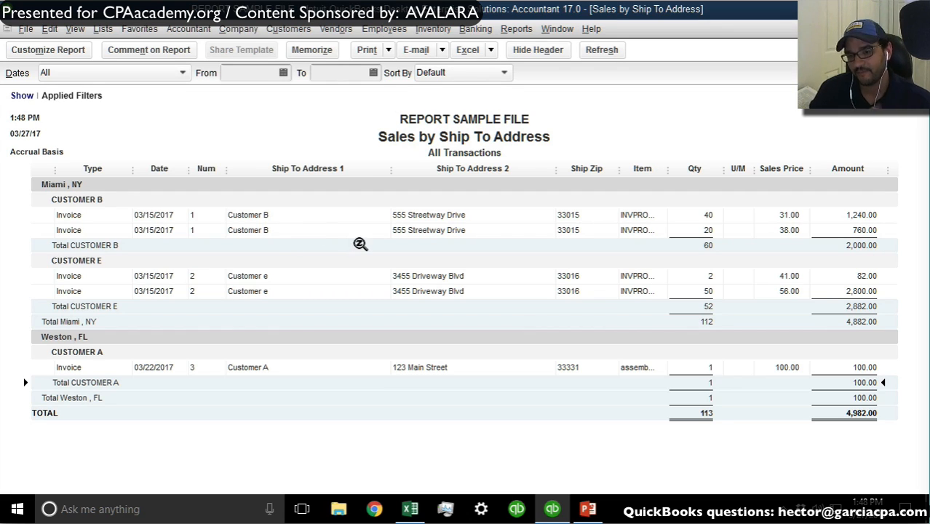
Step: Search the report's available filters for "state" and for a shipping-related filter, then clear the search
{"action": "left_click", "coordinate": [40, 51]}
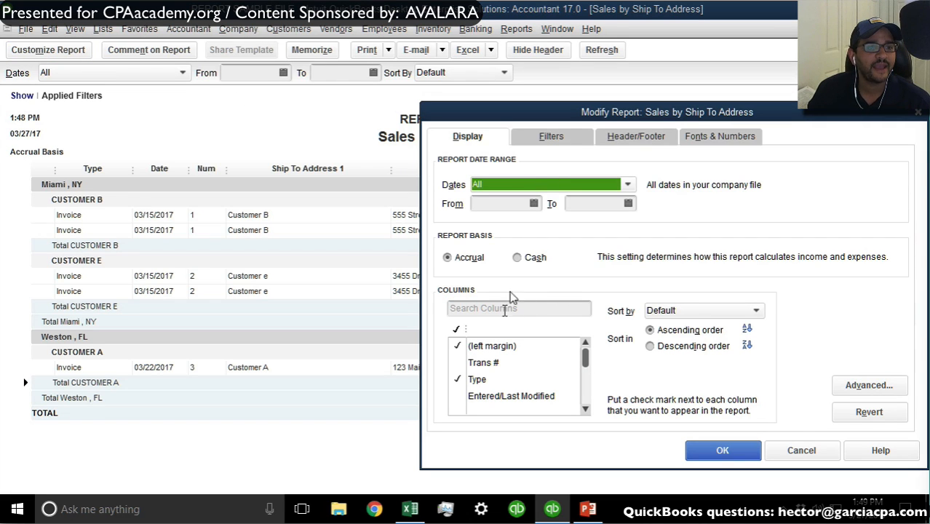
{"action": "left_click", "coordinate": [544, 137]}
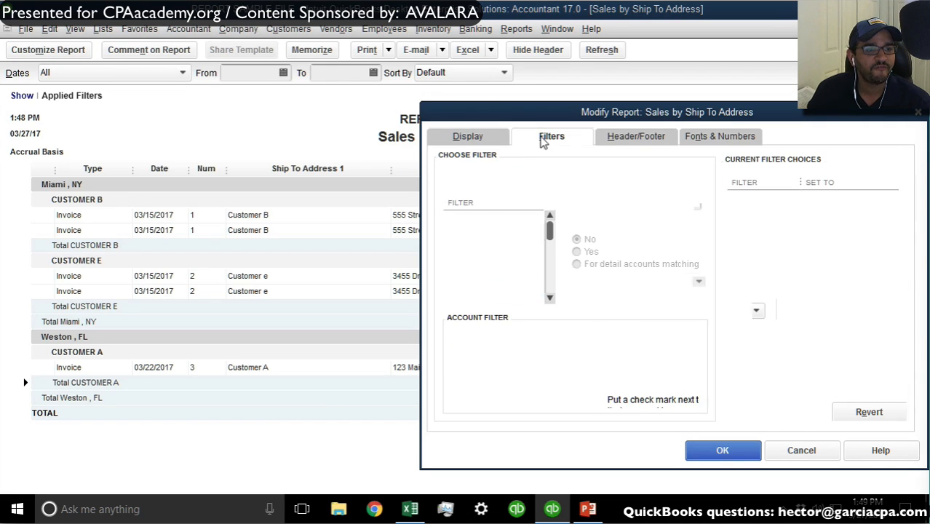
{"action": "left_click", "coordinate": [483, 182]}
{"action": "type", "text": "s"}
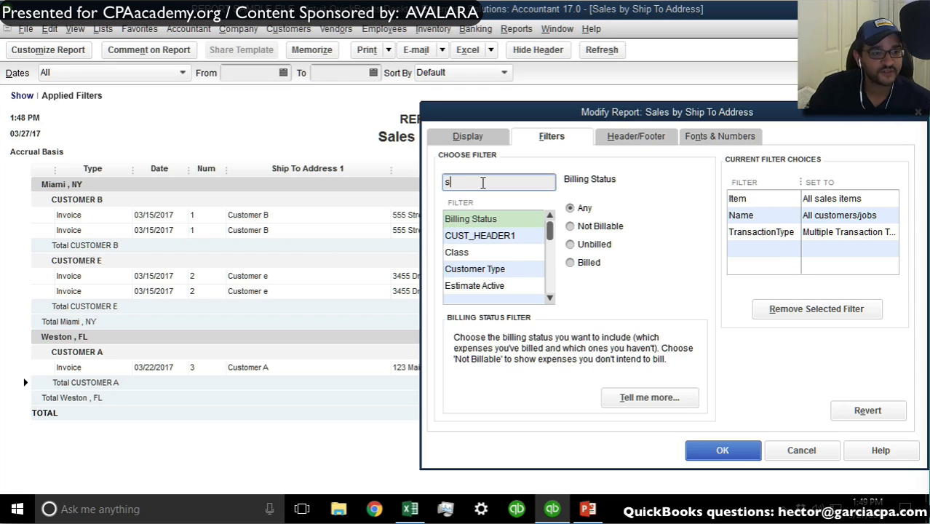
{"action": "type", "text": "tate"}
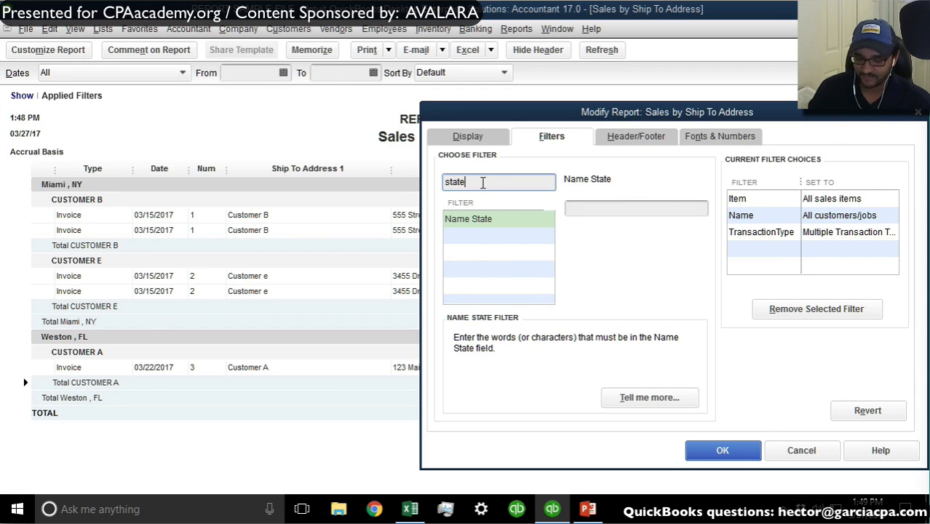
{"action": "key", "text": "BackSpace"}
{"action": "key", "text": "BackSpace"}
{"action": "key", "text": "BackSpace"}
{"action": "key", "text": "BackSpace"}
{"action": "key", "text": "BackSpace"}
{"action": "type", "text": "shi"}
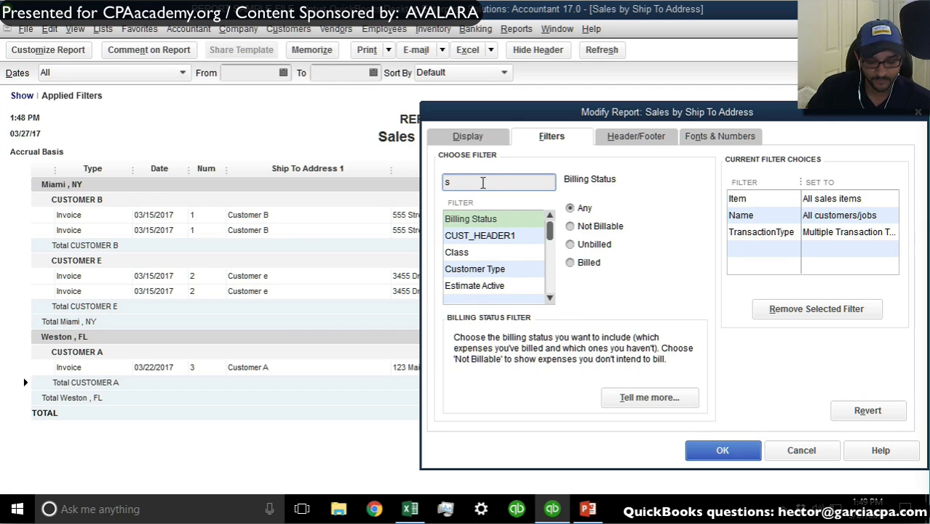
{"action": "key", "text": "BackSpace"}
{"action": "key", "text": "BackSpace"}
{"action": "key", "text": "BackSpace"}
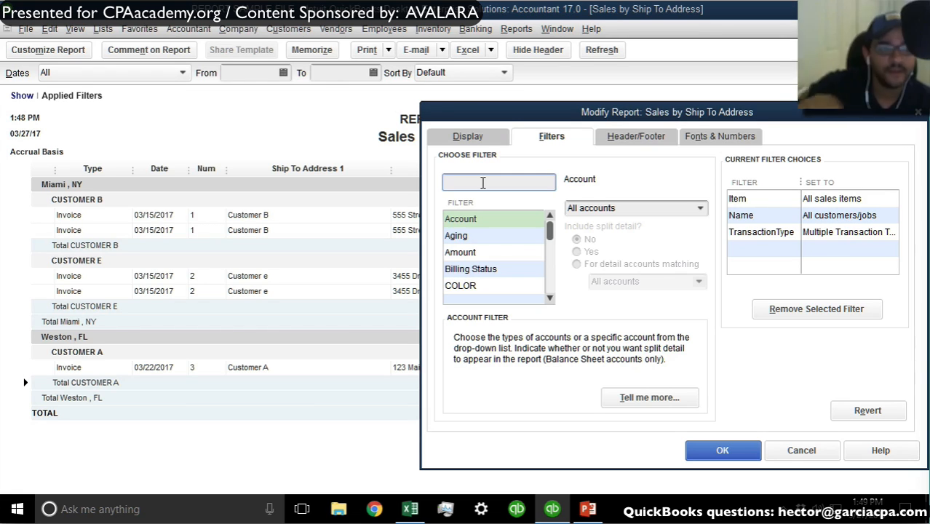
Step: Try to filter the Sales by Ship To Address report by Name State NY
{"action": "type", "text": "name"}
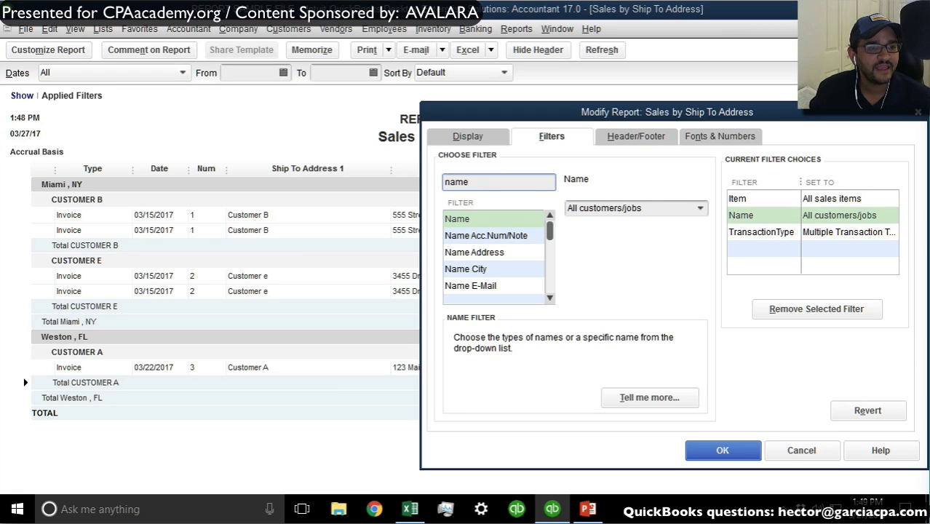
{"action": "type", "text": " s"}
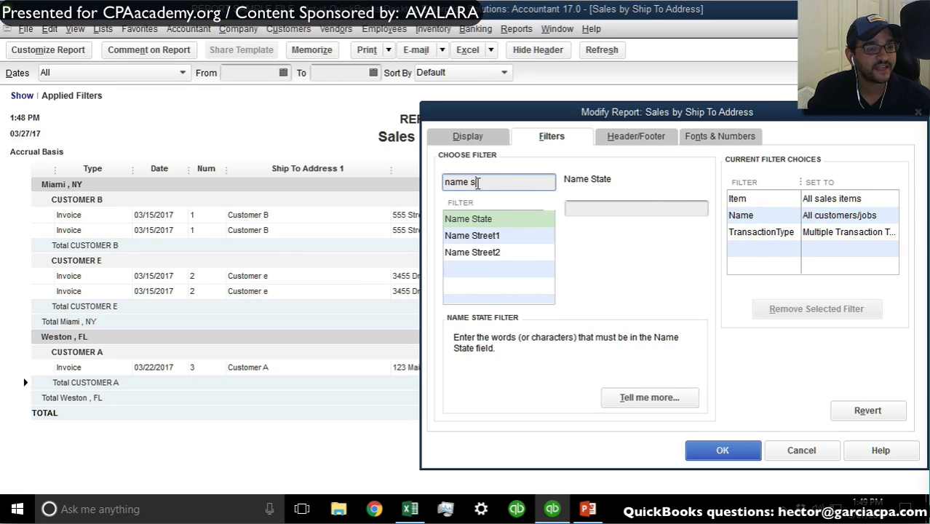
{"action": "left_click", "coordinate": [602, 211]}
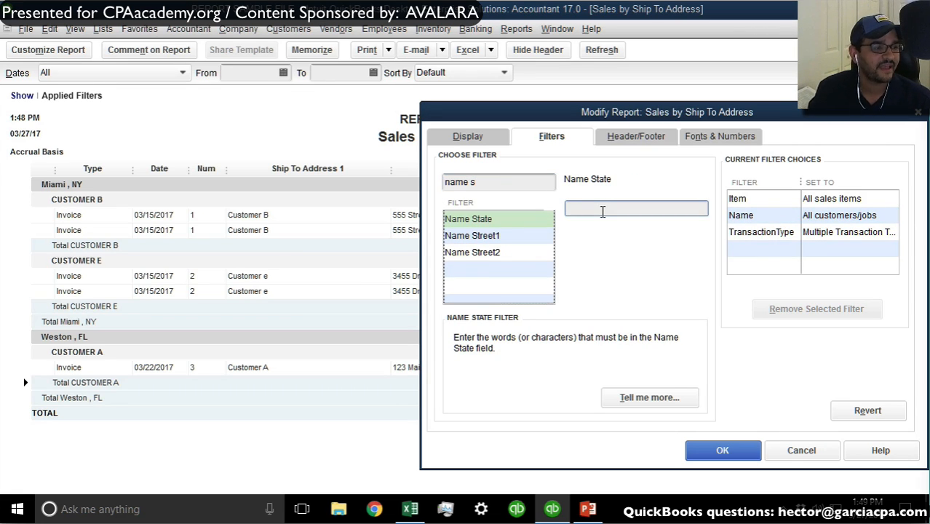
{"action": "type", "text": "NY"}
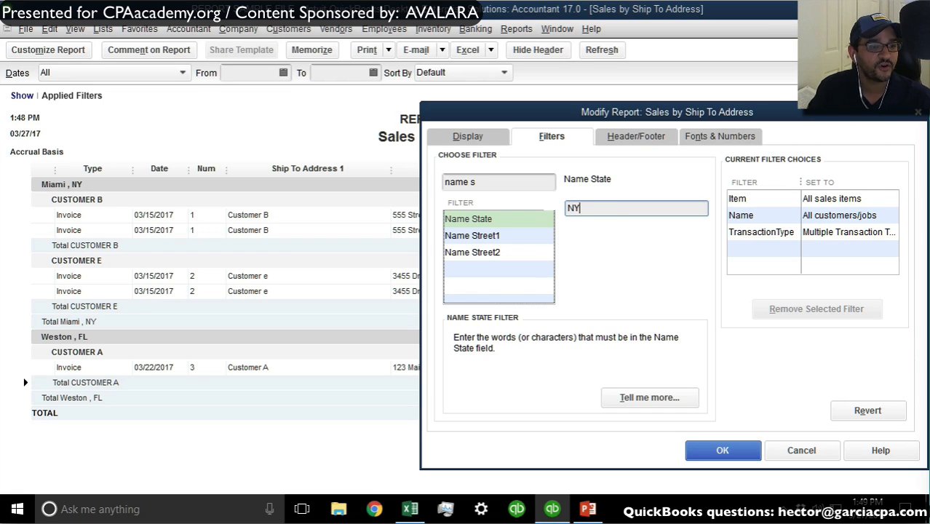
{"action": "double_click", "coordinate": [613, 205]}
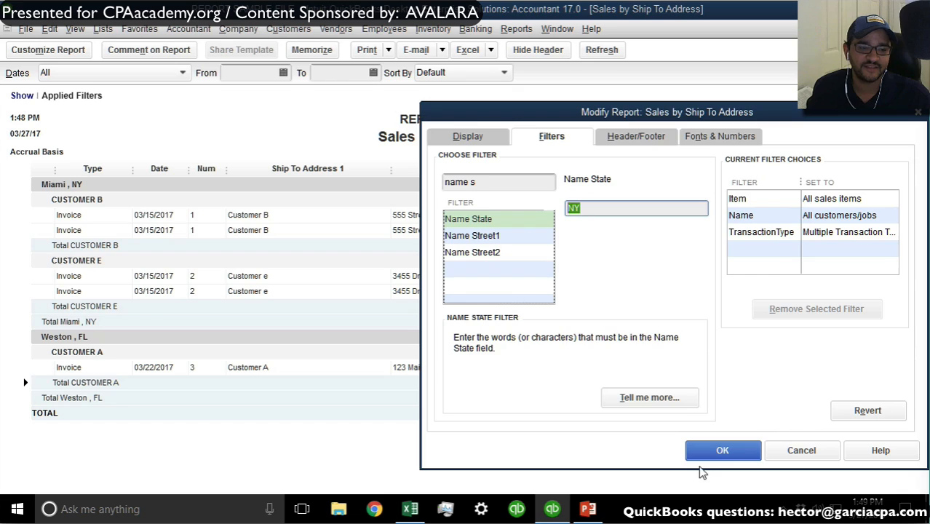
{"action": "left_click", "coordinate": [700, 458]}
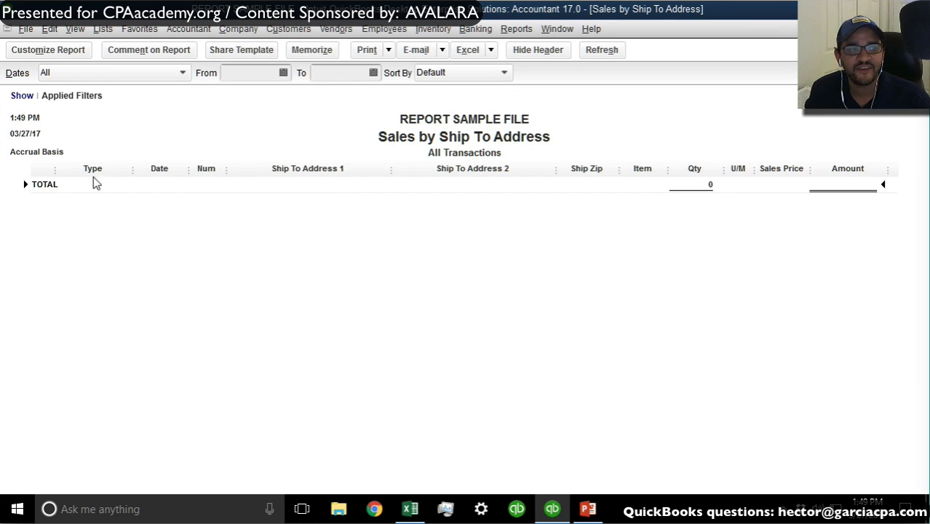
Step: Remove the Name State filter from the Sales by Ship To Address report and apply the change
{"action": "left_click", "coordinate": [29, 51]}
{"action": "left_click", "coordinate": [544, 139]}
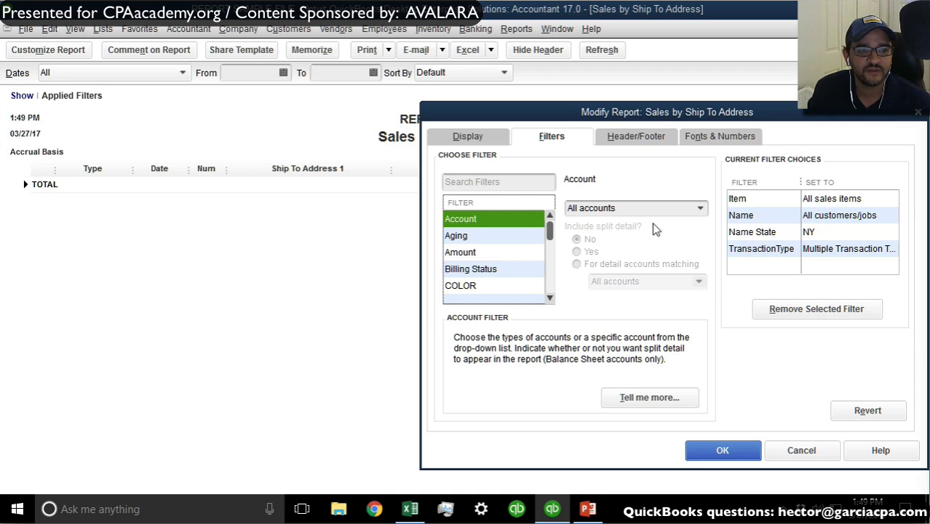
{"action": "left_click", "coordinate": [801, 233]}
{"action": "key", "text": "Delete"}
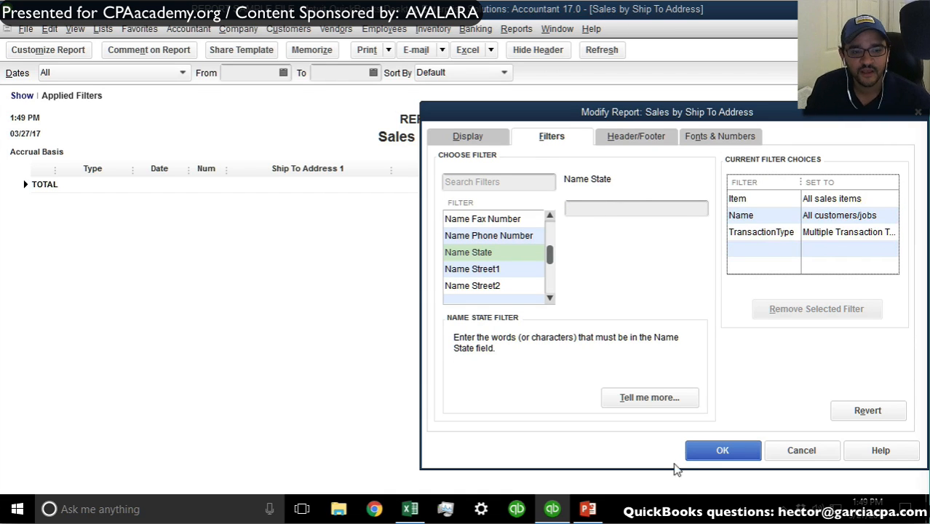
{"action": "left_click", "coordinate": [720, 450]}
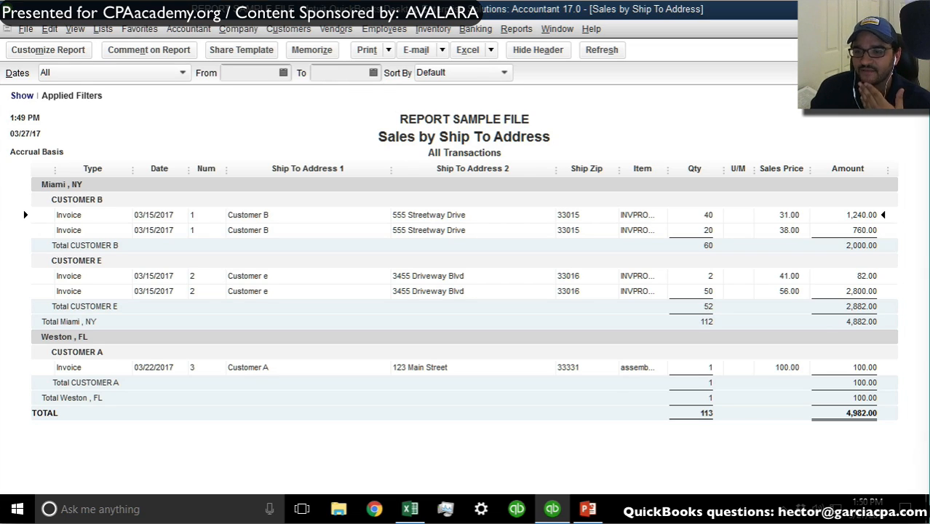
Step: Change the report's transaction font to Arial Unicode MS in a larger size and apply it to the related report text
{"action": "double_click", "coordinate": [313, 217]}
{"action": "left_click_drag", "start_coordinate": [169, 113], "coordinate": [352, 141]}
{"action": "left_click", "coordinate": [402, 211]}
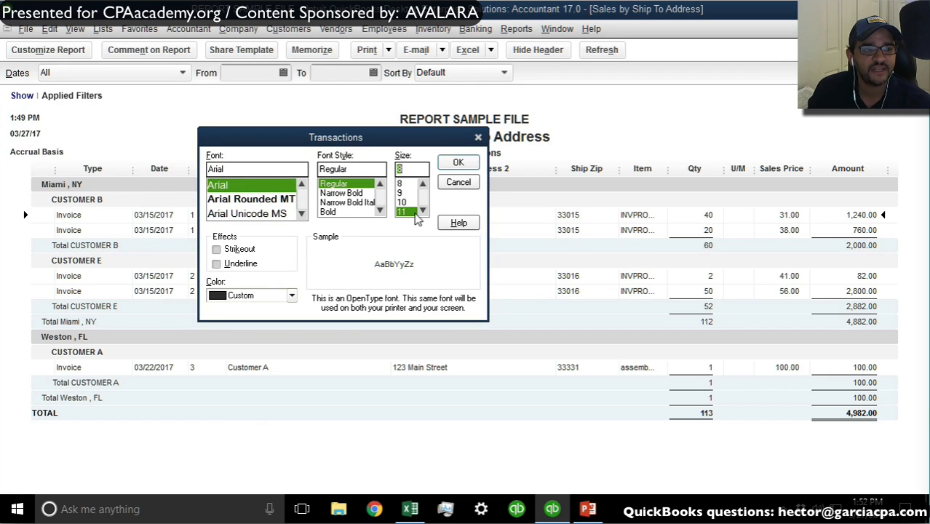
{"action": "left_click", "coordinate": [423, 211]}
{"action": "left_click", "coordinate": [404, 211]}
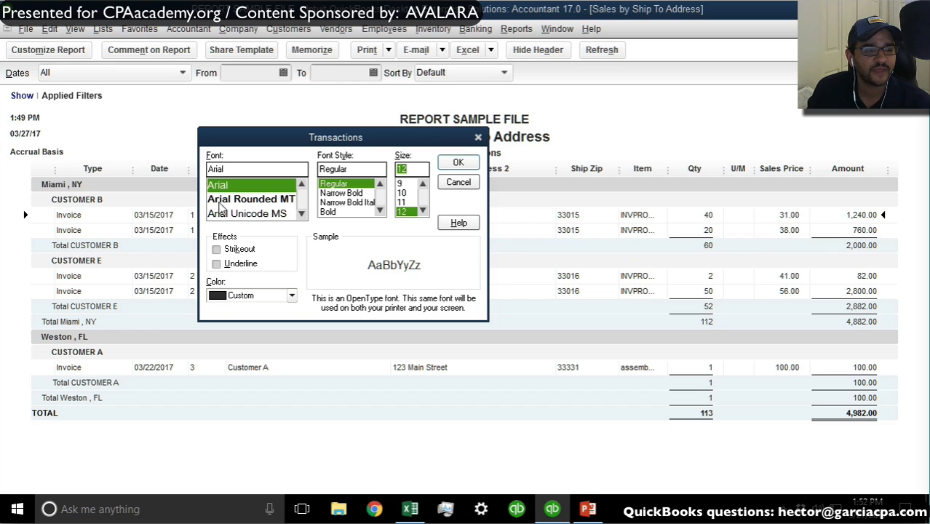
{"action": "left_click", "coordinate": [247, 199]}
{"action": "left_click", "coordinate": [247, 213]}
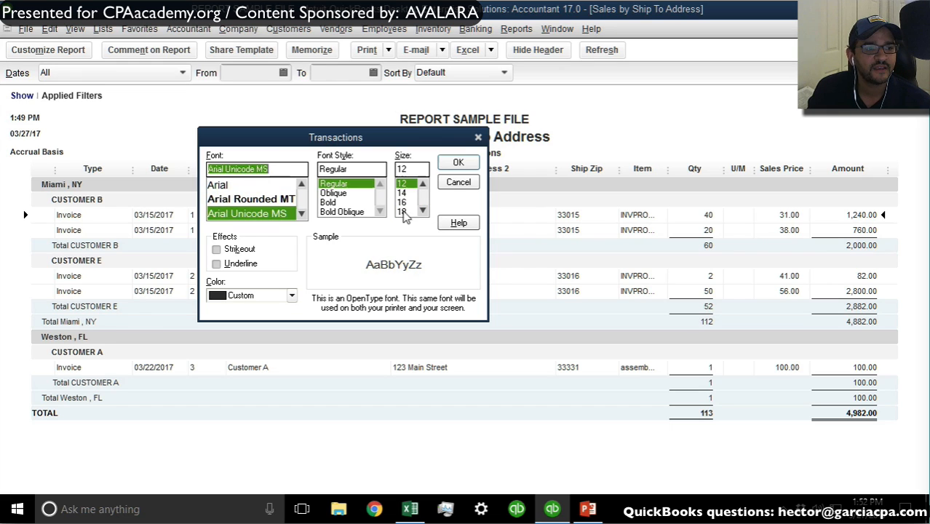
{"action": "left_click", "coordinate": [459, 182]}
{"action": "left_click", "coordinate": [397, 172]}
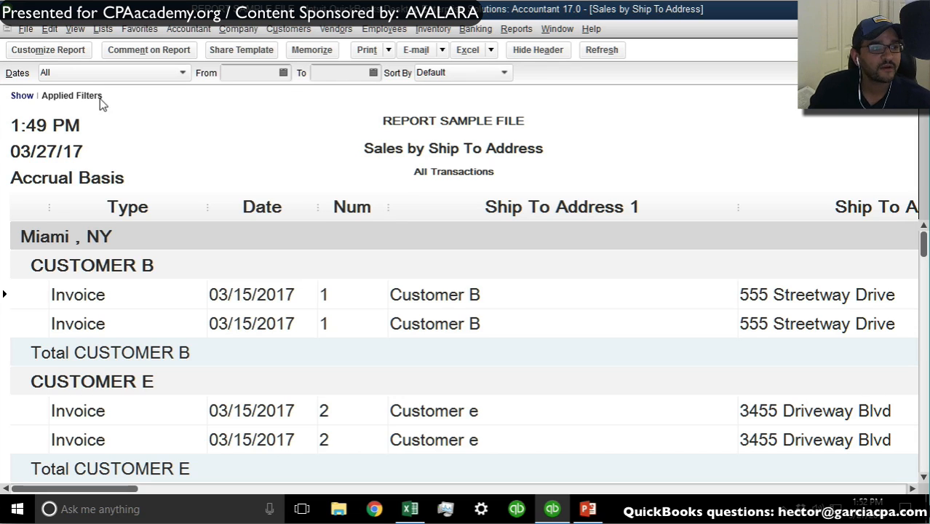
Step: Turn off default formatting for reports in the company Reports & Graphs preferences and open the report format settings
{"action": "left_click", "coordinate": [48, 29]}
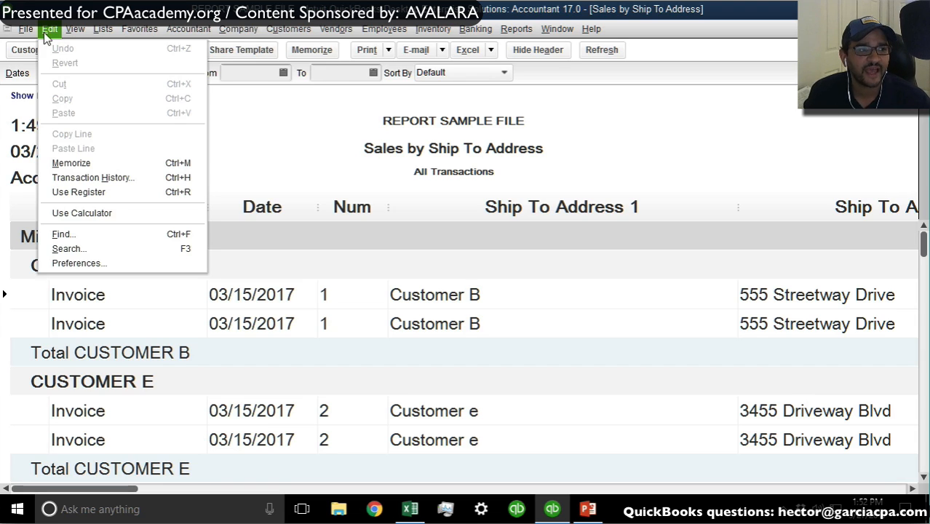
{"action": "left_click", "coordinate": [70, 264]}
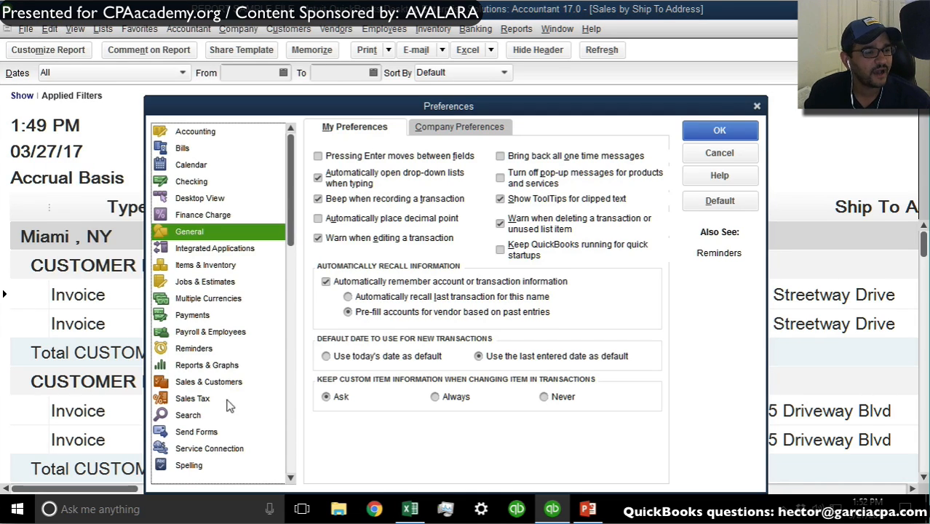
{"action": "left_click", "coordinate": [204, 364]}
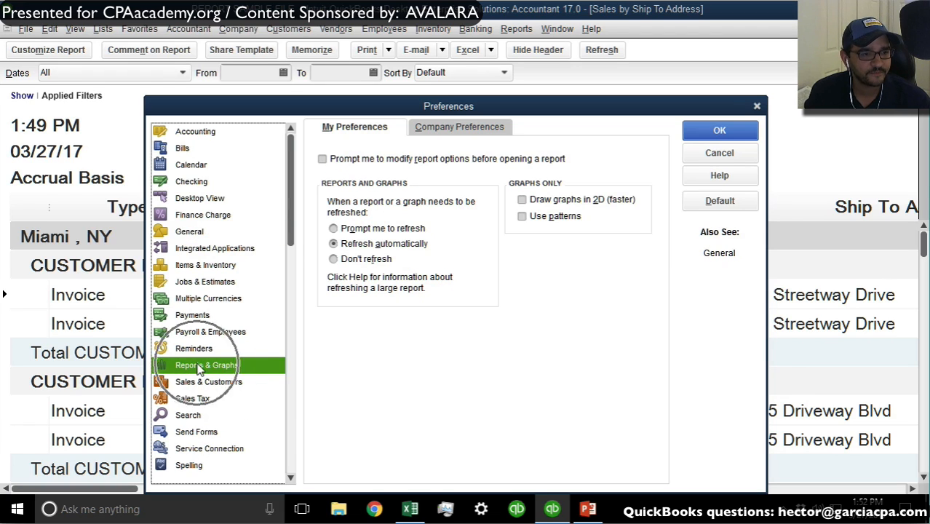
{"action": "left_click", "coordinate": [450, 127]}
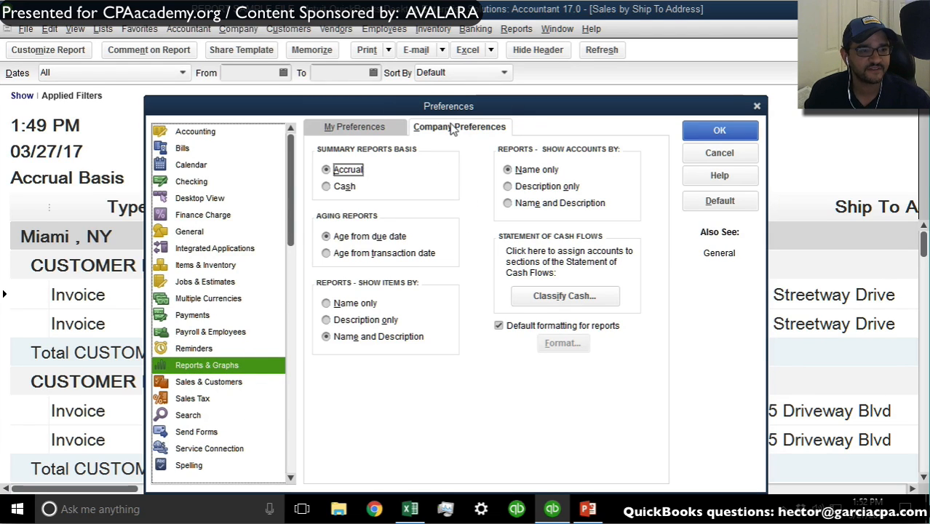
{"action": "left_click", "coordinate": [540, 328]}
{"action": "left_click", "coordinate": [560, 345]}
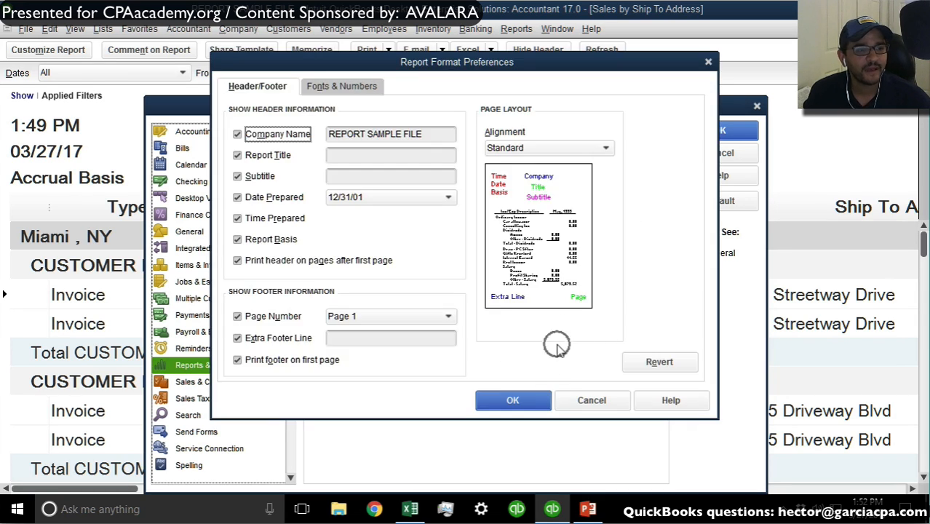
Step: Set the default Report Data font to Bauhaus 93 at size 14, apply it to all related fonts and save the preferences
{"action": "left_click", "coordinate": [341, 87]}
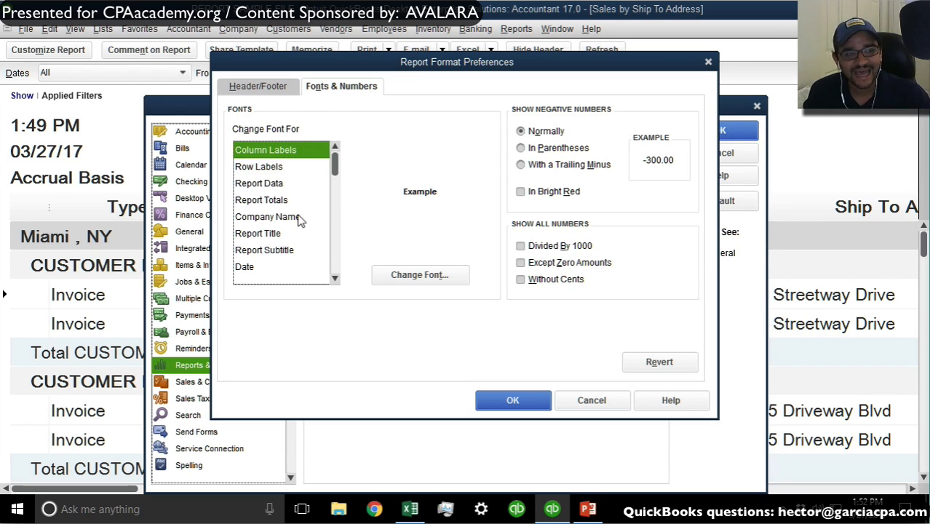
{"action": "left_click", "coordinate": [269, 182]}
{"action": "left_click", "coordinate": [431, 274]}
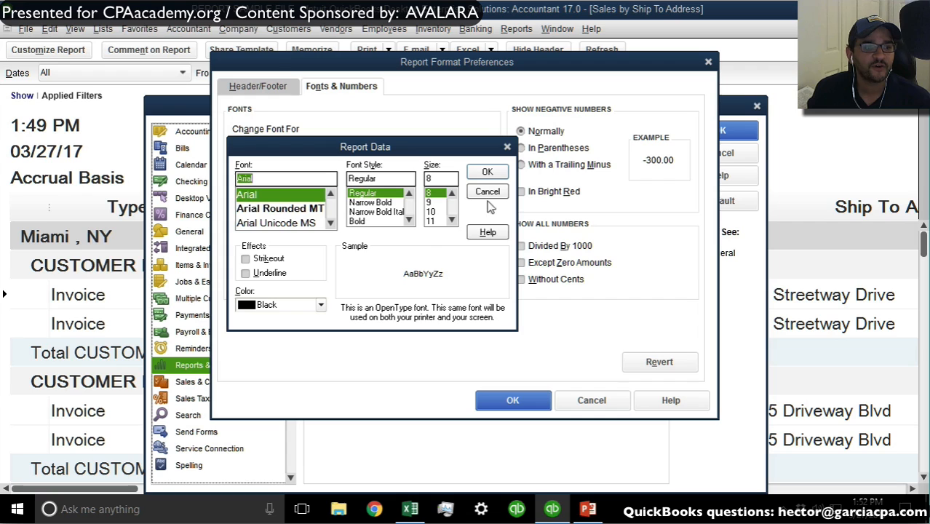
{"action": "scroll", "coordinate": [439, 218], "scroll_direction": "down", "scroll_amount": 2}
{"action": "left_click", "coordinate": [434, 221]}
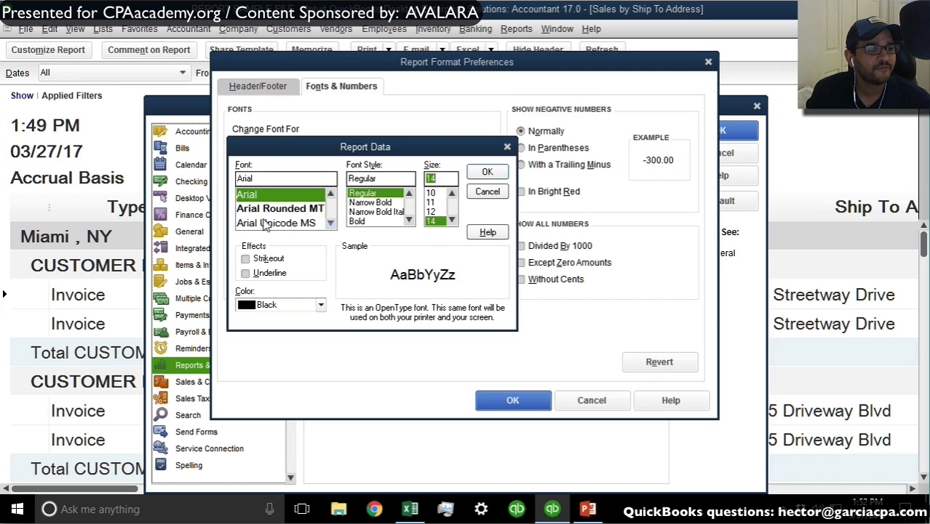
{"action": "left_click", "coordinate": [331, 223]}
{"action": "left_click", "coordinate": [330, 222]}
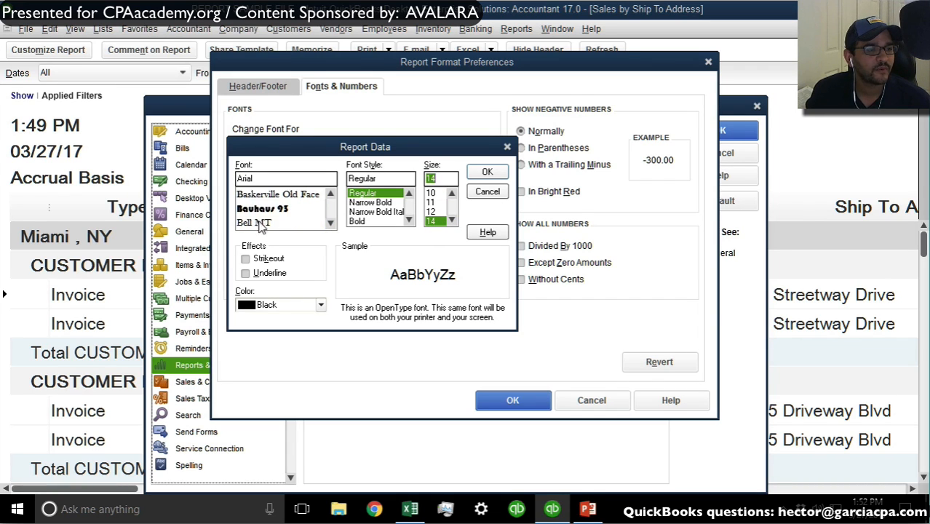
{"action": "left_click", "coordinate": [262, 209]}
{"action": "left_click", "coordinate": [487, 172]}
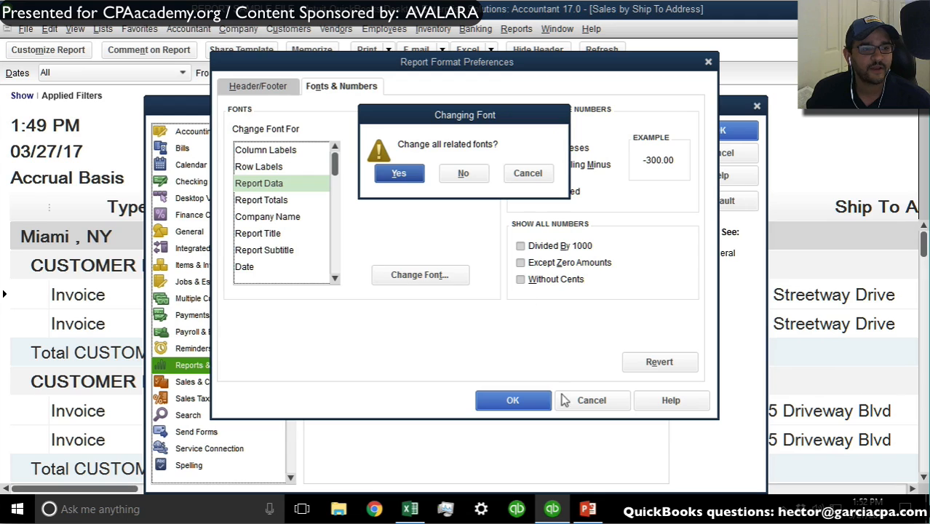
{"action": "left_click", "coordinate": [398, 181]}
{"action": "left_click", "coordinate": [539, 401]}
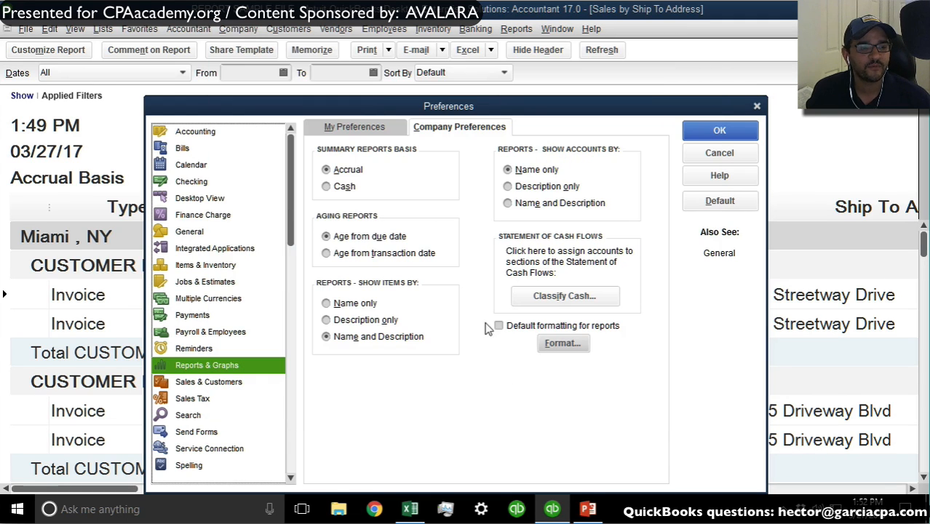
{"action": "left_click", "coordinate": [702, 133]}
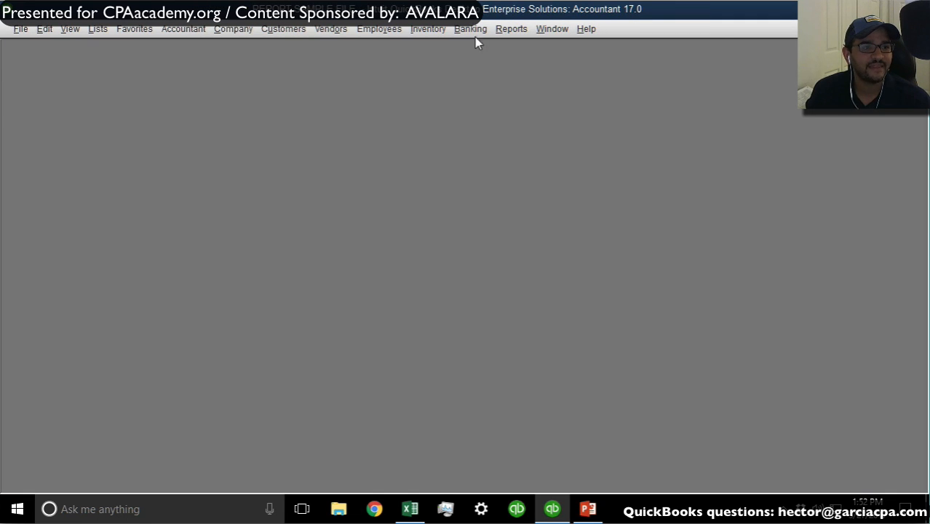
Step: Open the standard Profit & Loss report and examine how its text is formatted
{"action": "left_click", "coordinate": [511, 28]}
{"action": "mouse_move", "coordinate": [648, 190]}
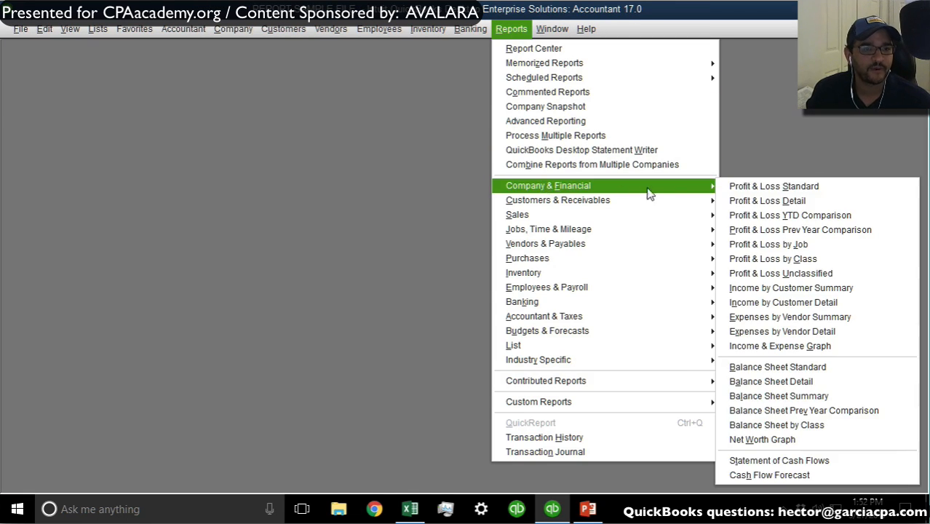
{"action": "left_click", "coordinate": [759, 191]}
{"action": "scroll", "coordinate": [628, 327], "scroll_direction": "down", "scroll_amount": 4}
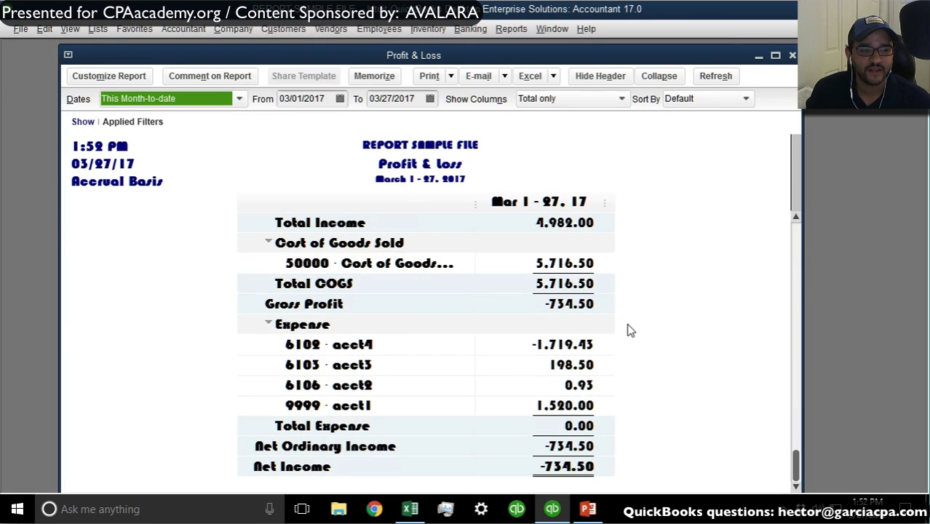
{"action": "scroll", "coordinate": [630, 330], "scroll_direction": "up", "scroll_amount": 4}
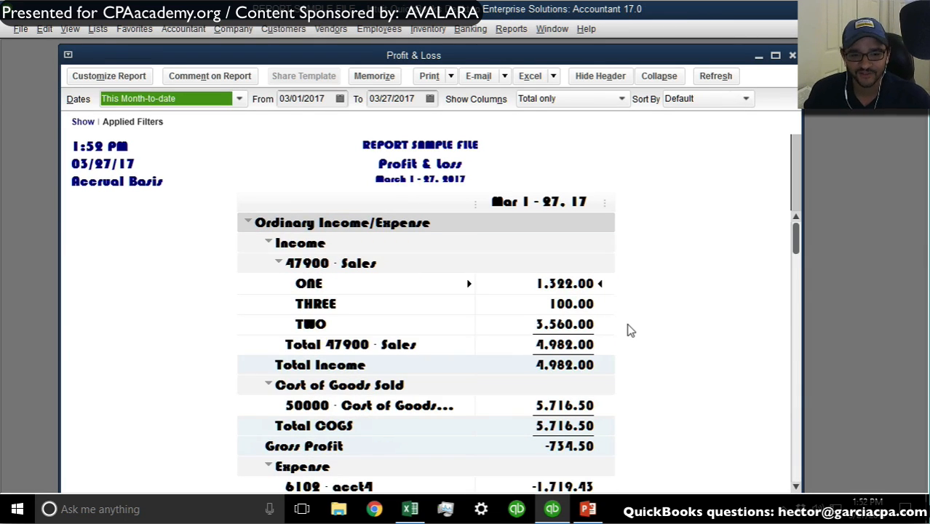
Step: Set the default Report Data font in the company report preferences to Bell MT at size 16, including all related fonts, and save
{"action": "left_click", "coordinate": [44, 28]}
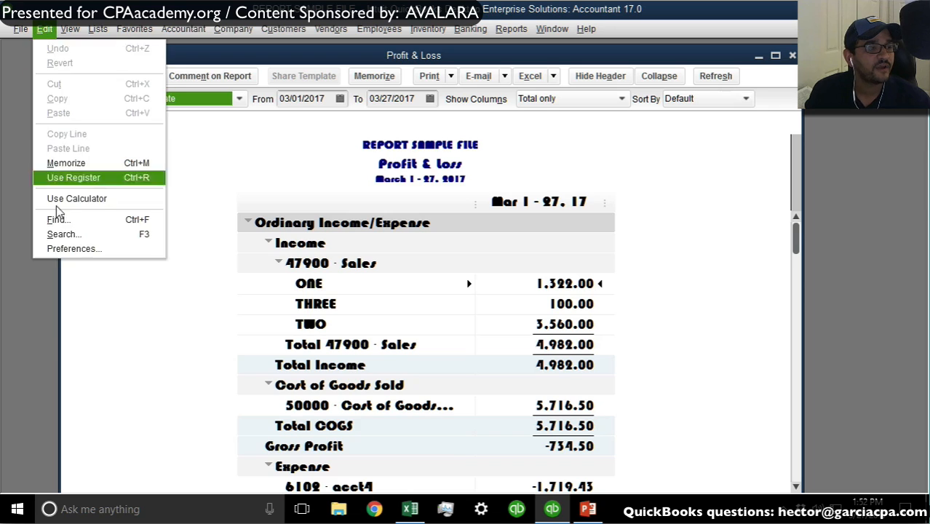
{"action": "left_click", "coordinate": [76, 248]}
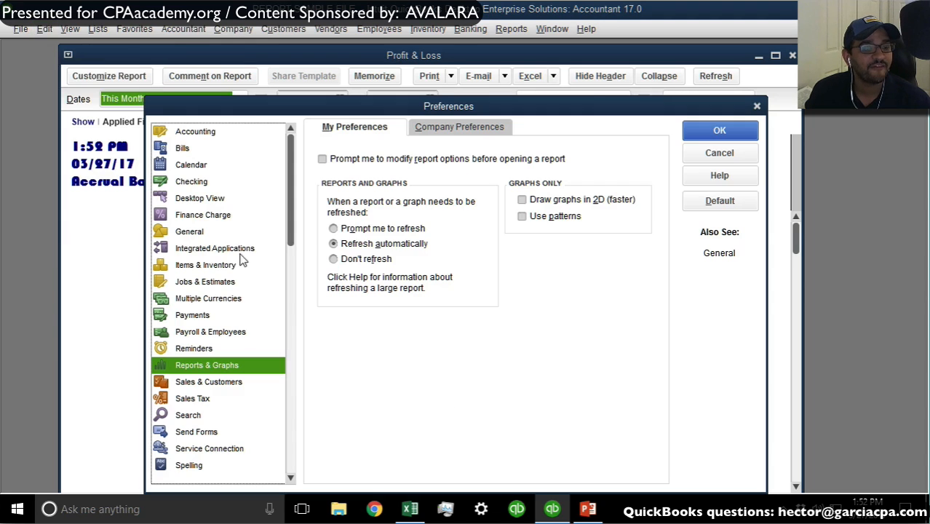
{"action": "left_click", "coordinate": [455, 129]}
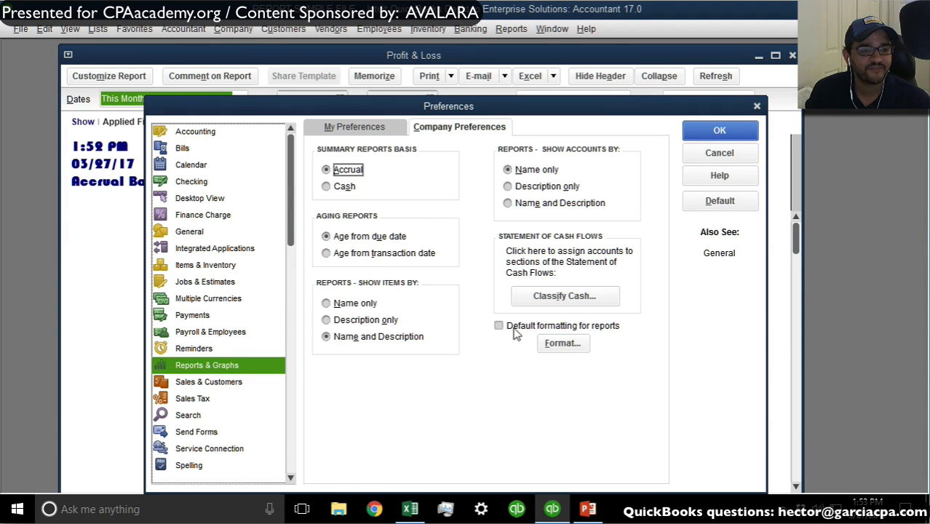
{"action": "left_click", "coordinate": [565, 342]}
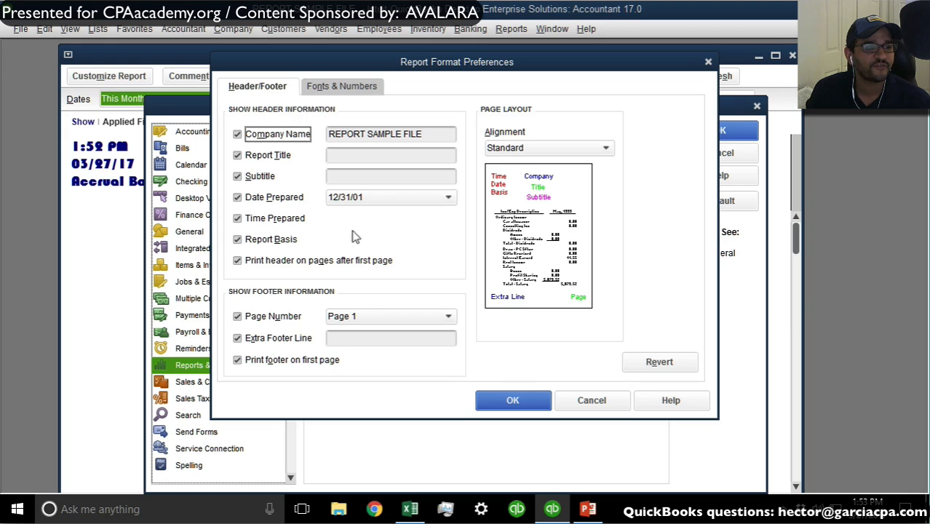
{"action": "left_click", "coordinate": [331, 86]}
{"action": "left_click", "coordinate": [276, 186]}
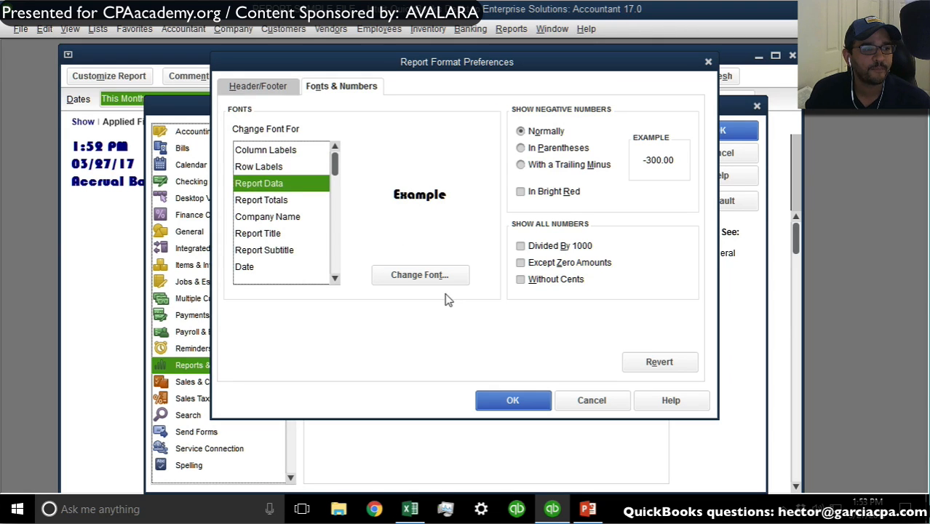
{"action": "left_click", "coordinate": [444, 276]}
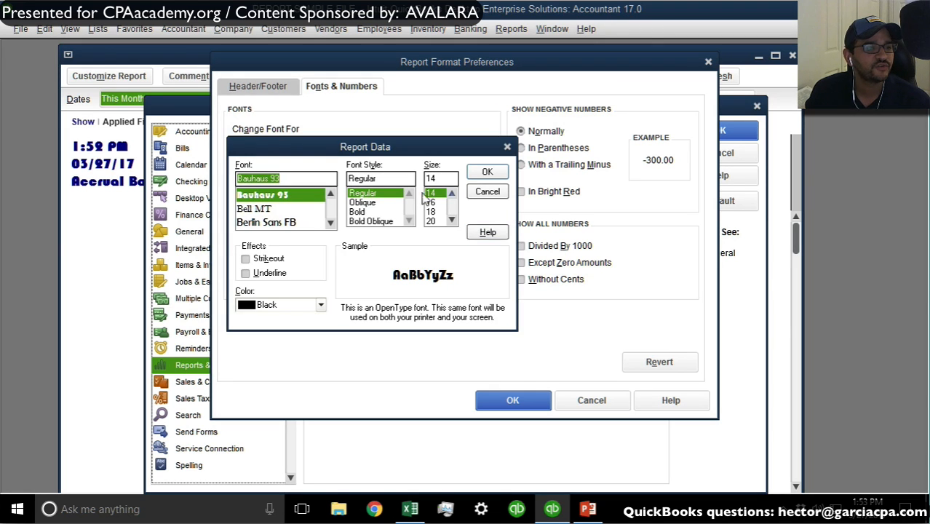
{"action": "left_click", "coordinate": [276, 209]}
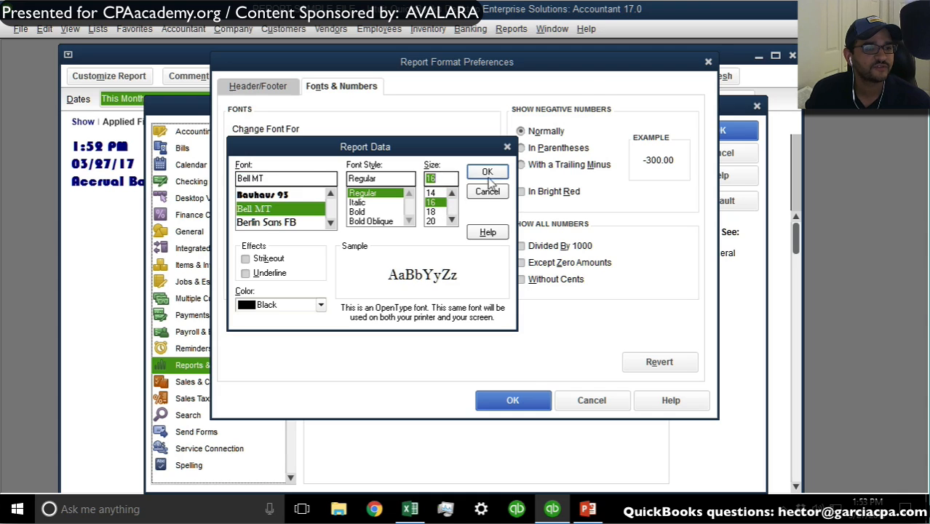
{"action": "left_click", "coordinate": [487, 172]}
{"action": "left_click", "coordinate": [406, 177]}
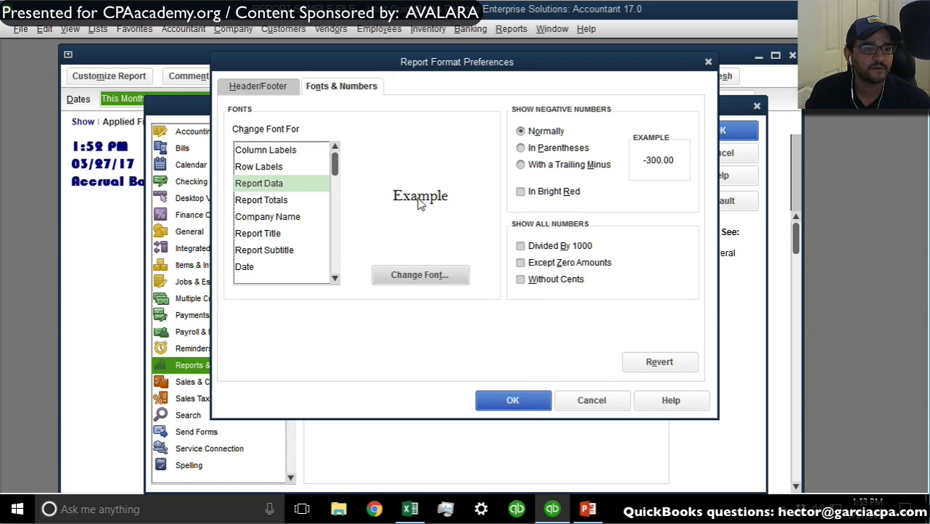
{"action": "left_click", "coordinate": [507, 396]}
{"action": "left_click", "coordinate": [712, 131]}
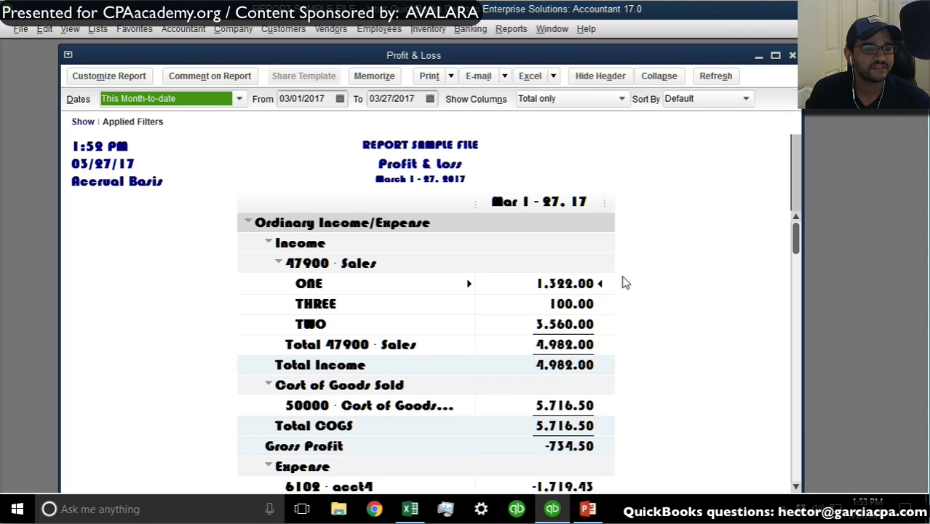
Step: Refresh and close the Profit & Loss report, and show the Custom Transaction Detail Reports slide in PowerPoint
{"action": "left_click", "coordinate": [716, 77]}
{"action": "left_click", "coordinate": [792, 56]}
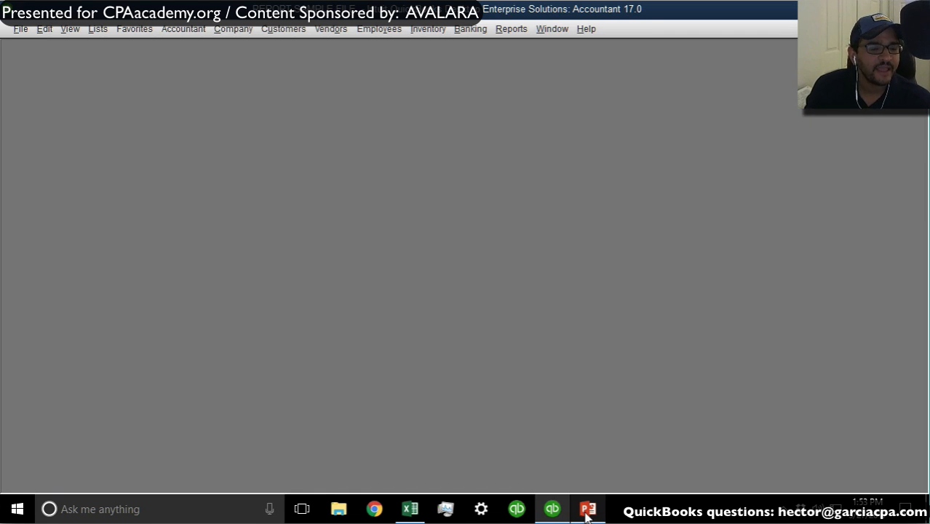
{"action": "mouse_move", "coordinate": [586, 514]}
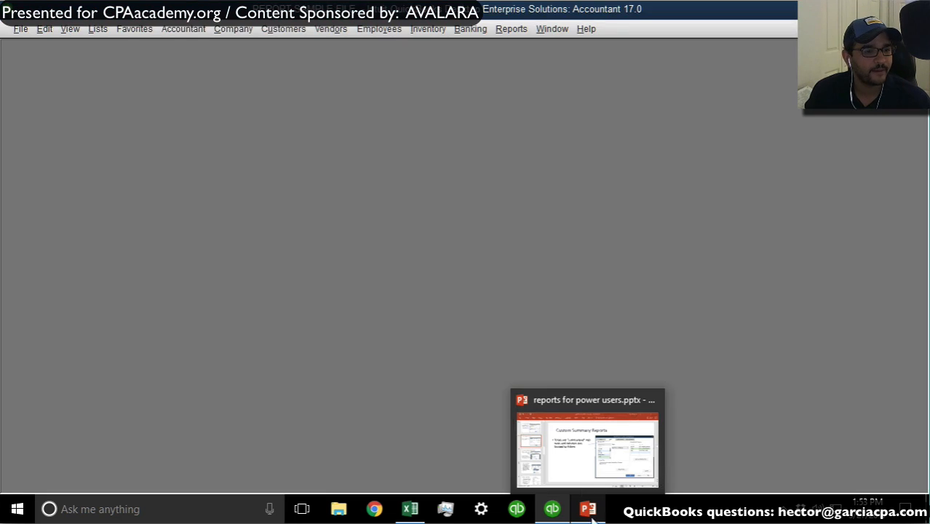
{"action": "left_click", "coordinate": [588, 507]}
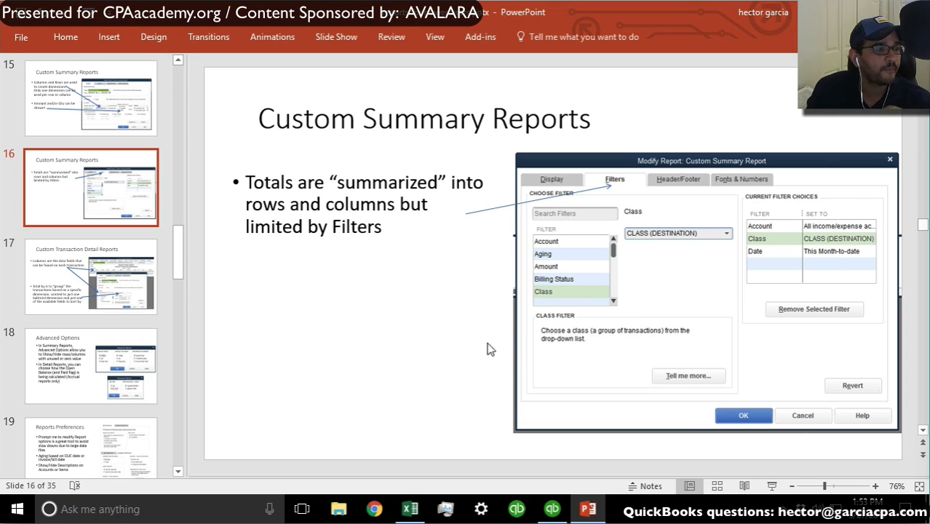
{"action": "left_click", "coordinate": [73, 267]}
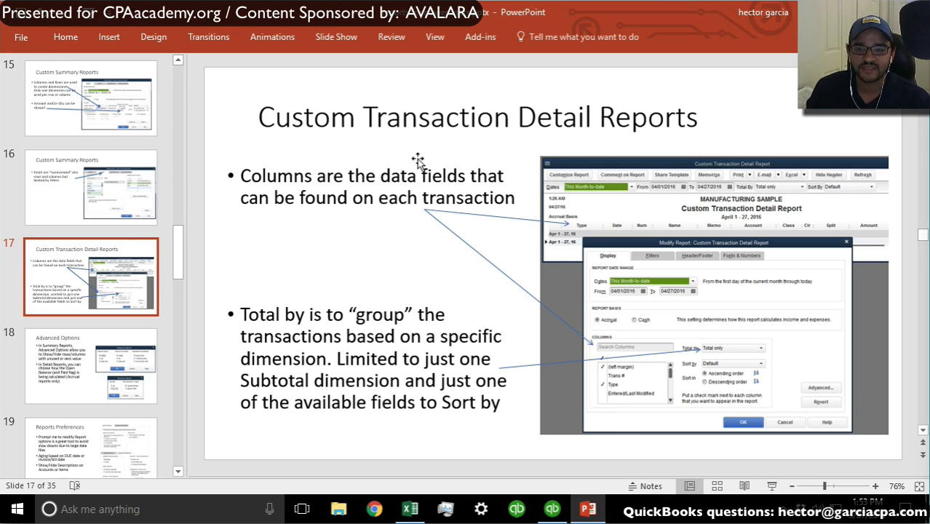
Step: Switch back to QuickBooks and create a custom Transaction Detail report covering all dates
{"action": "left_click", "coordinate": [552, 508]}
{"action": "left_click", "coordinate": [511, 32]}
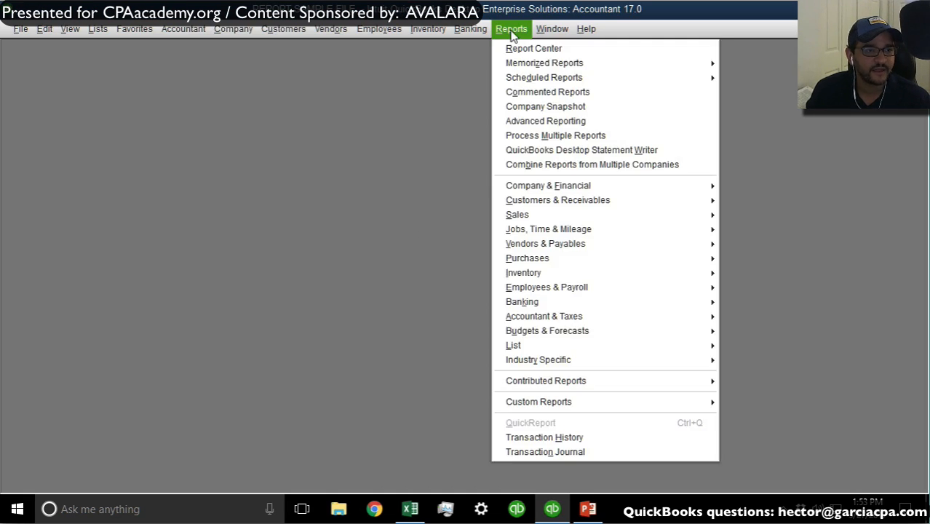
{"action": "mouse_move", "coordinate": [559, 188]}
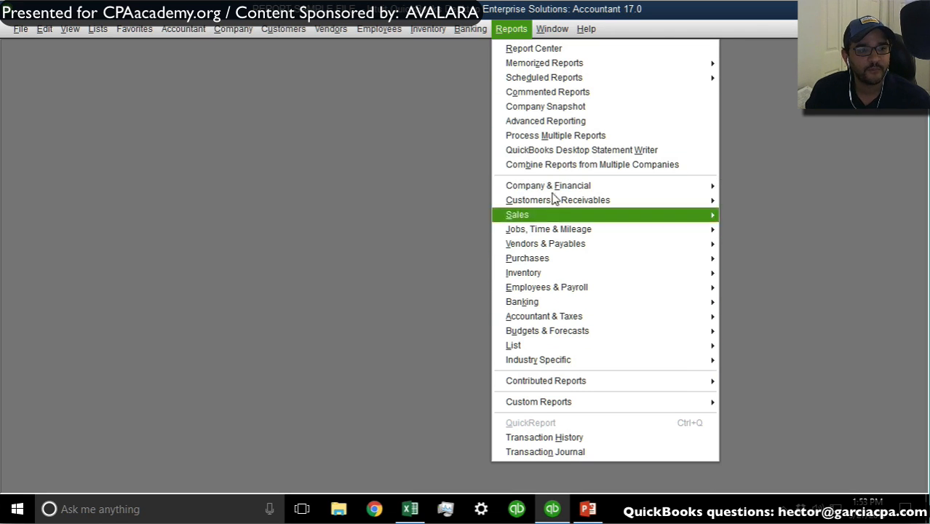
{"action": "mouse_move", "coordinate": [555, 410]}
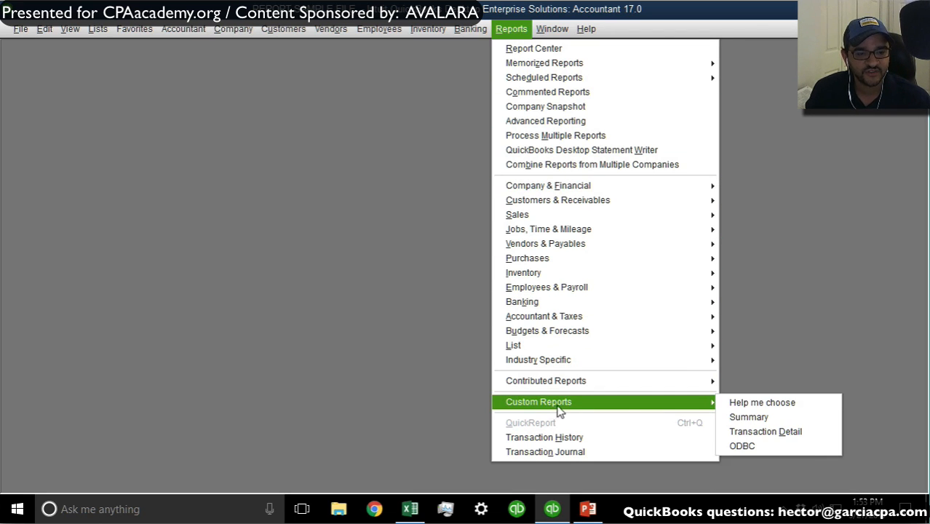
{"action": "left_click", "coordinate": [783, 435]}
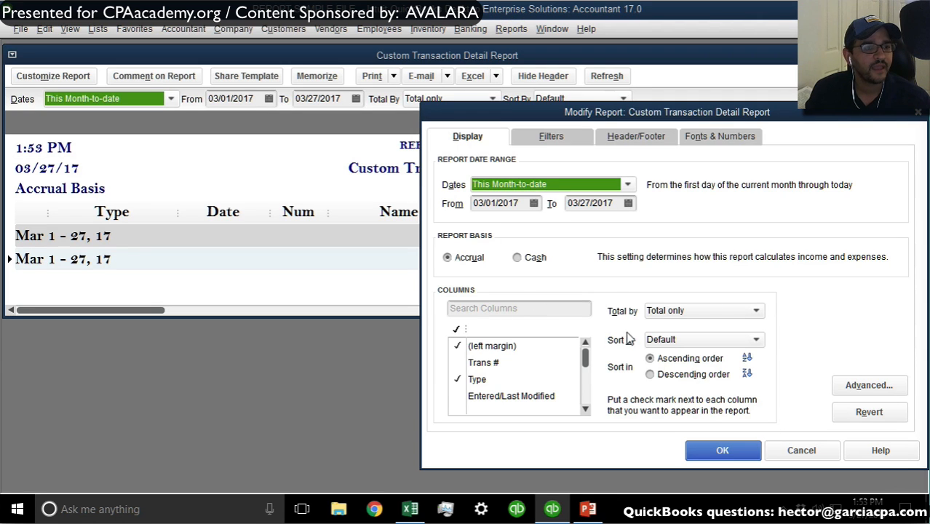
{"action": "type", "text": "a"}
{"action": "left_click", "coordinate": [723, 451]}
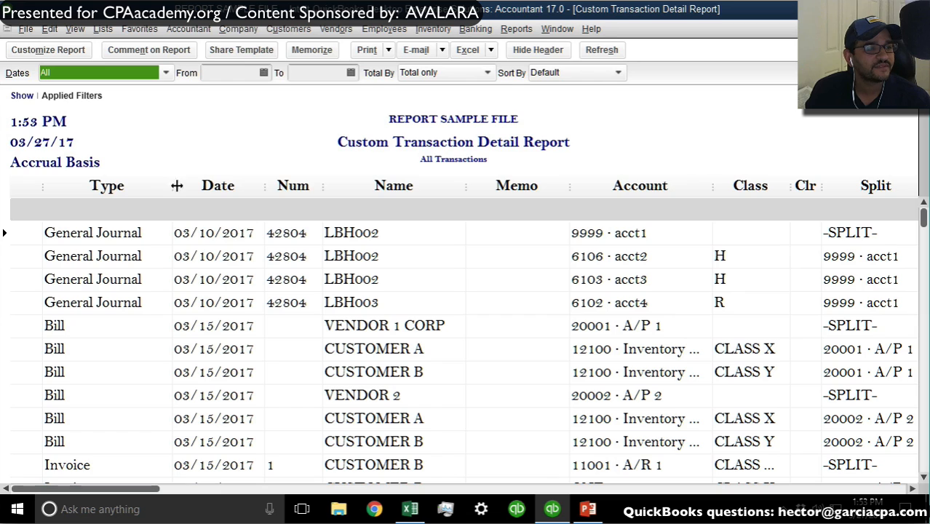
Step: Reduce the font size of the Custom Transaction Detail Report's transaction text and apply it to all related fonts
{"action": "right_click", "coordinate": [367, 242]}
{"action": "scroll", "coordinate": [234, 173], "scroll_direction": "up", "scroll_amount": 2}
{"action": "left_click", "coordinate": [220, 170]}
{"action": "left_click", "coordinate": [277, 139]}
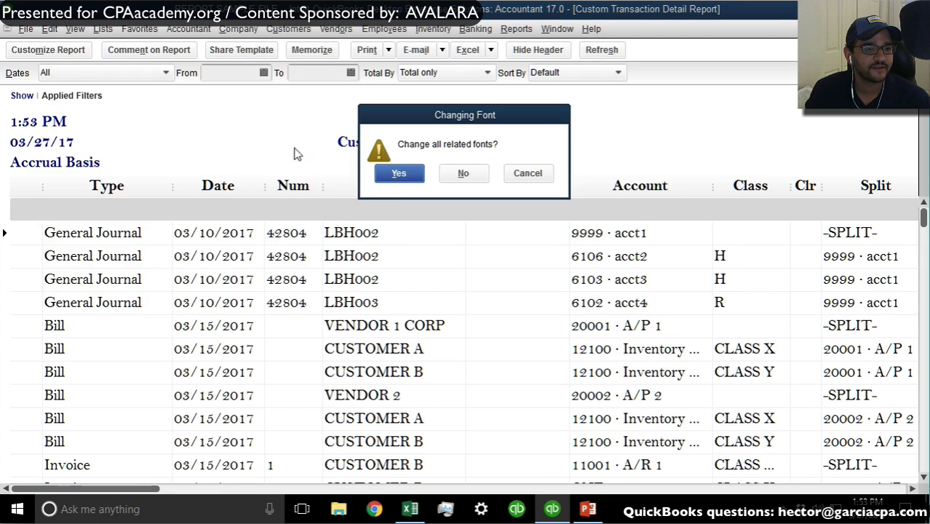
{"action": "left_click", "coordinate": [411, 174]}
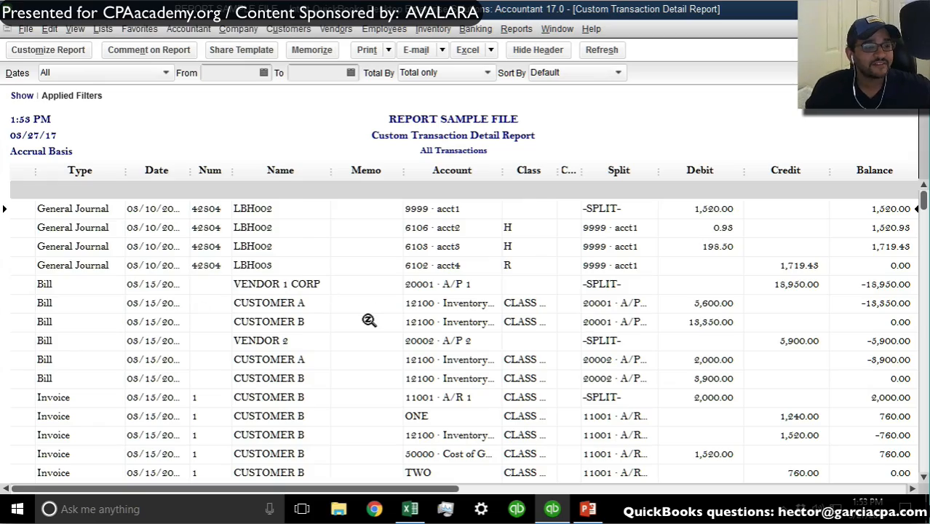
{"action": "scroll", "coordinate": [369, 320], "scroll_direction": "down", "scroll_amount": 12}
{"action": "scroll", "coordinate": [368, 327], "scroll_direction": "down", "scroll_amount": 4}
{"action": "scroll", "coordinate": [368, 325], "scroll_direction": "up", "scroll_amount": 15}
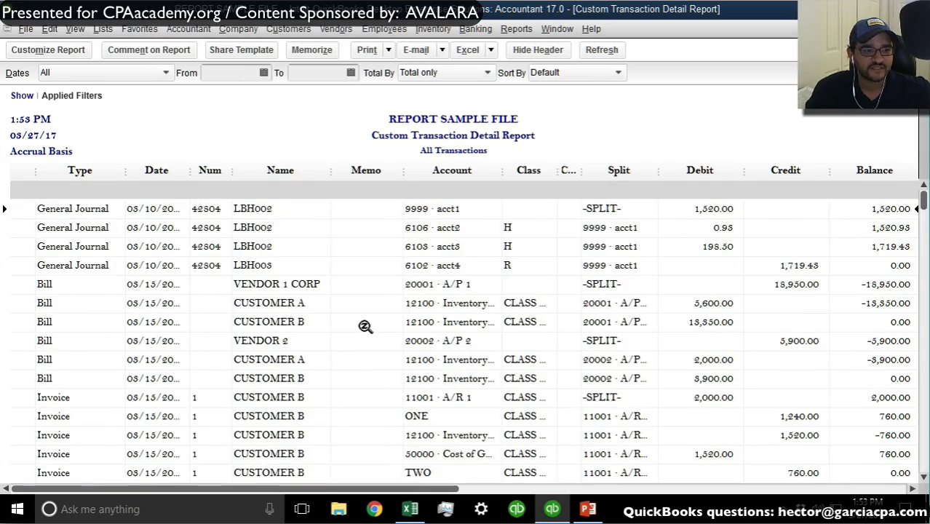
{"action": "scroll", "coordinate": [365, 326], "scroll_direction": "down", "scroll_amount": 10}
{"action": "scroll", "coordinate": [364, 324], "scroll_direction": "up", "scroll_amount": 10}
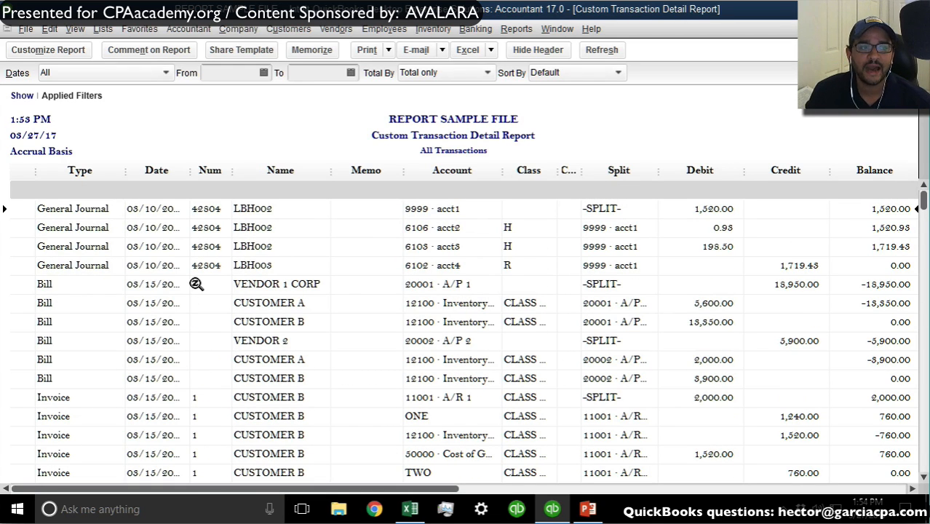
Step: Set the report's transaction font to Arial, Regular, size 12, and apply it to all related fonts
{"action": "double_click", "coordinate": [369, 233]}
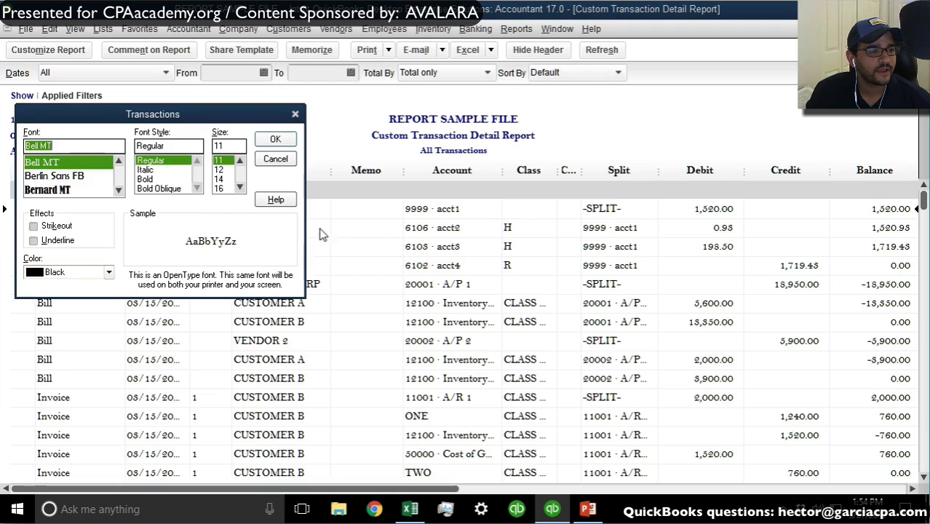
{"action": "left_click", "coordinate": [119, 162]}
{"action": "left_click", "coordinate": [119, 161]}
{"action": "left_click", "coordinate": [36, 161]}
{"action": "left_click", "coordinate": [219, 170]}
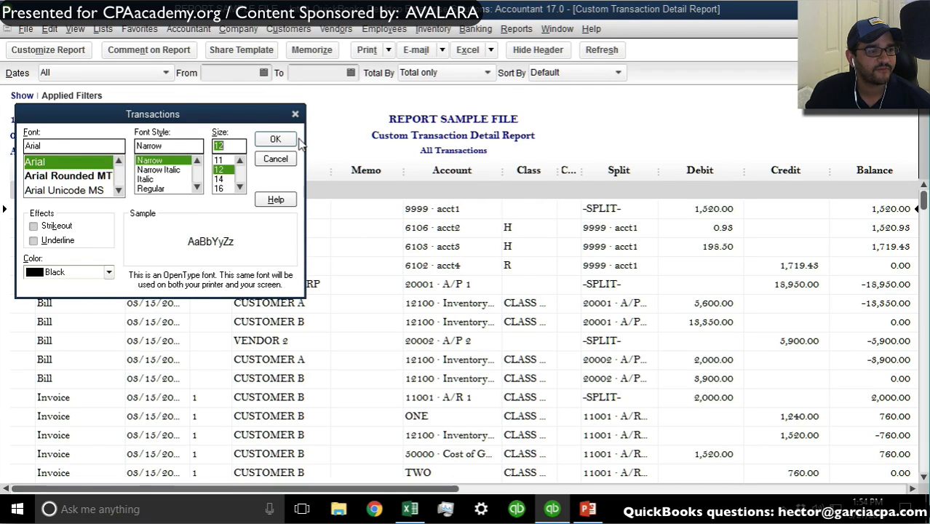
{"action": "left_click", "coordinate": [161, 189]}
{"action": "left_click", "coordinate": [294, 142]}
{"action": "left_click", "coordinate": [385, 175]}
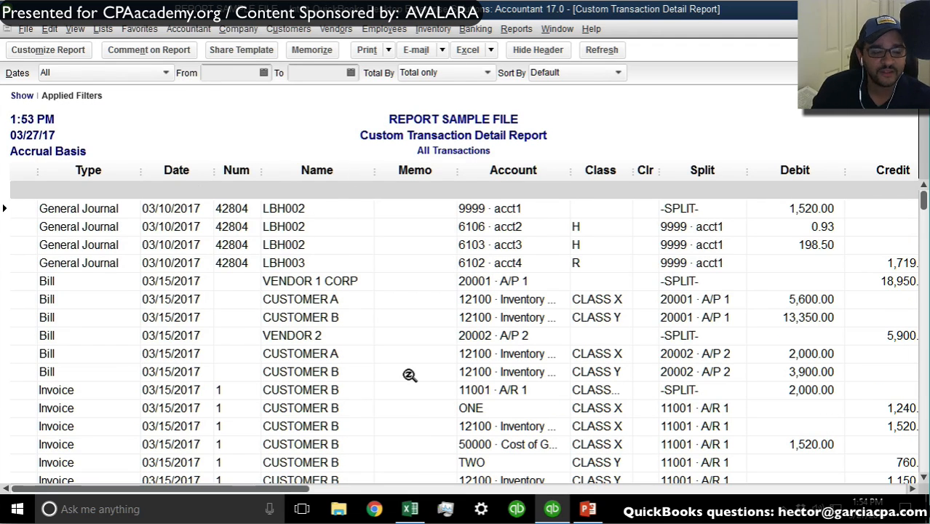
Step: Total the Custom Transaction Detail Report by Week
{"action": "left_click", "coordinate": [426, 75]}
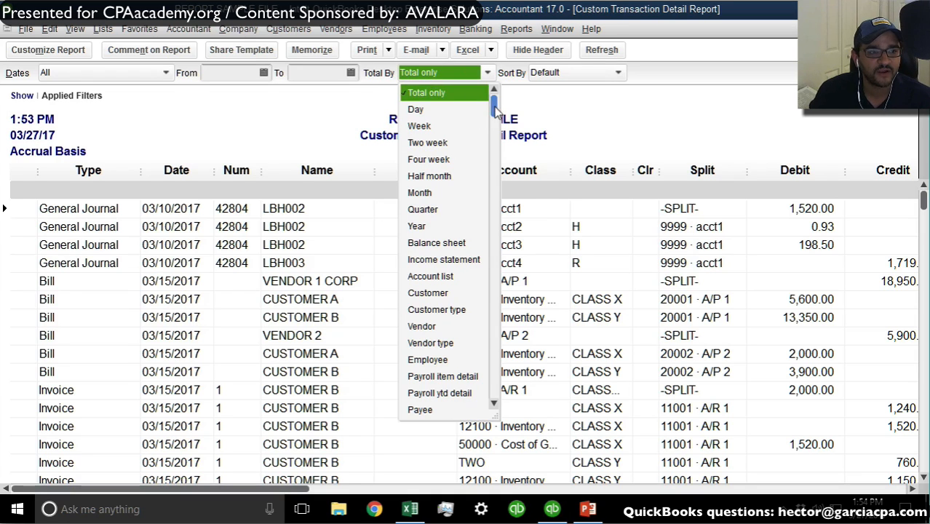
{"action": "left_click_drag", "start_coordinate": [493, 110], "coordinate": [495, 137]}
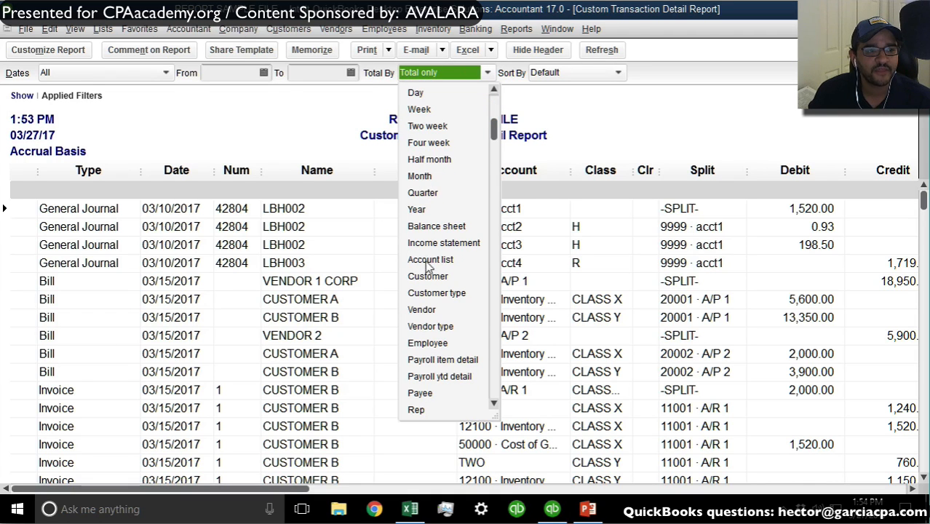
{"action": "left_click", "coordinate": [415, 107]}
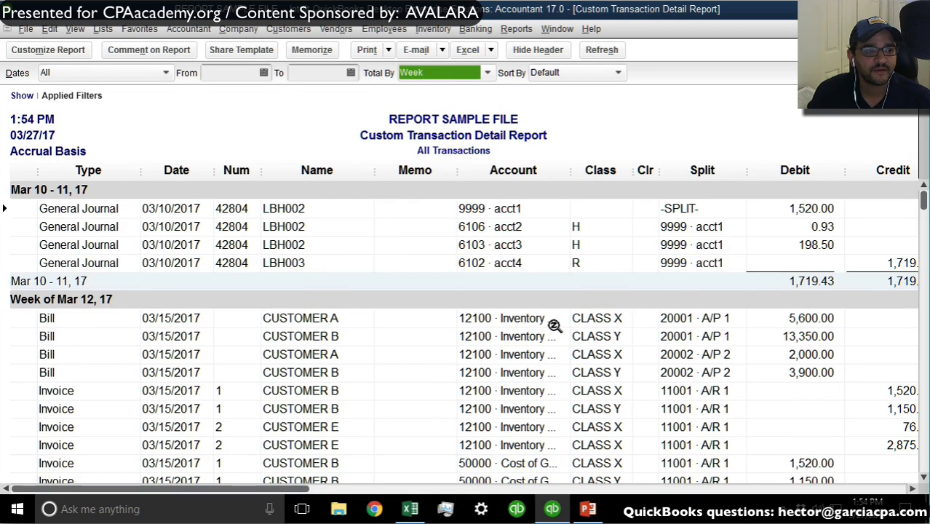
Step: Hide the Account column and narrow the Credit column so that the Balance column fits in view
{"action": "scroll", "coordinate": [555, 326], "scroll_direction": "down", "scroll_amount": 8}
{"action": "scroll", "coordinate": [553, 327], "scroll_direction": "up", "scroll_amount": 1}
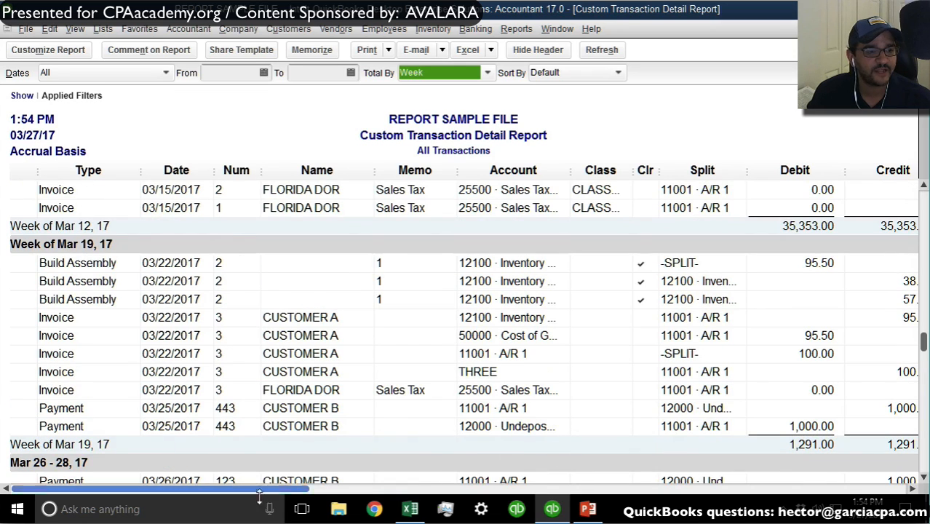
{"action": "left_click_drag", "start_coordinate": [569, 170], "coordinate": [458, 174]}
{"action": "left_click_drag", "start_coordinate": [829, 165], "coordinate": [798, 169]}
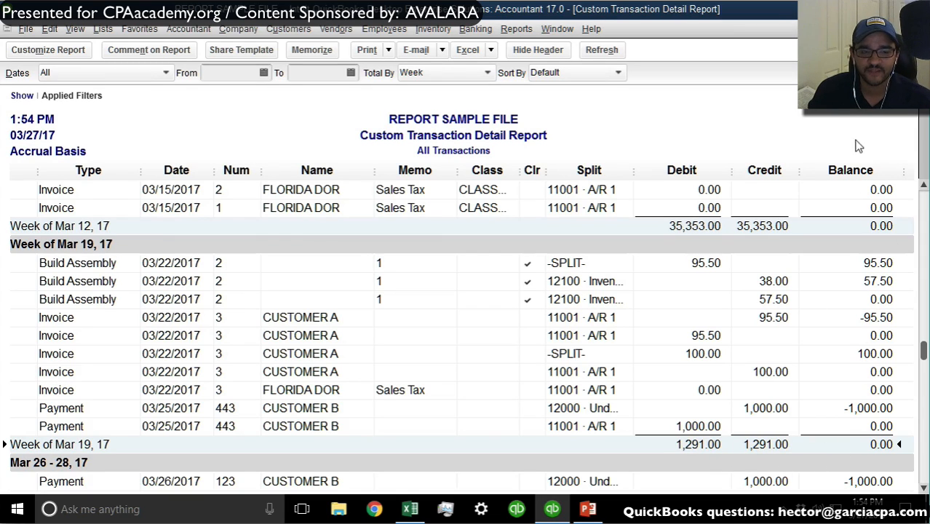
Step: Try totaling the report by Customer, Payee and Rep in turn, and return to Customer
{"action": "left_click", "coordinate": [425, 73]}
{"action": "left_click", "coordinate": [436, 294]}
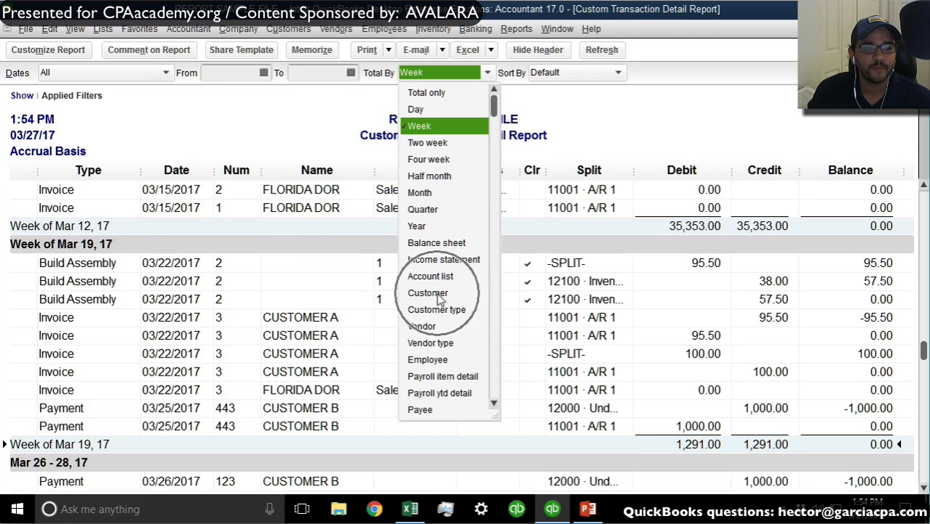
{"action": "left_click", "coordinate": [437, 76]}
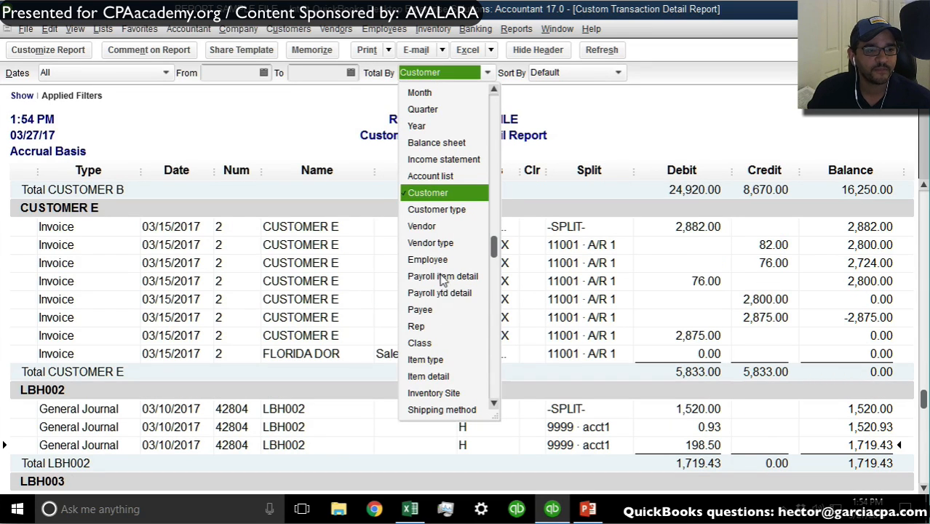
{"action": "left_click", "coordinate": [420, 309]}
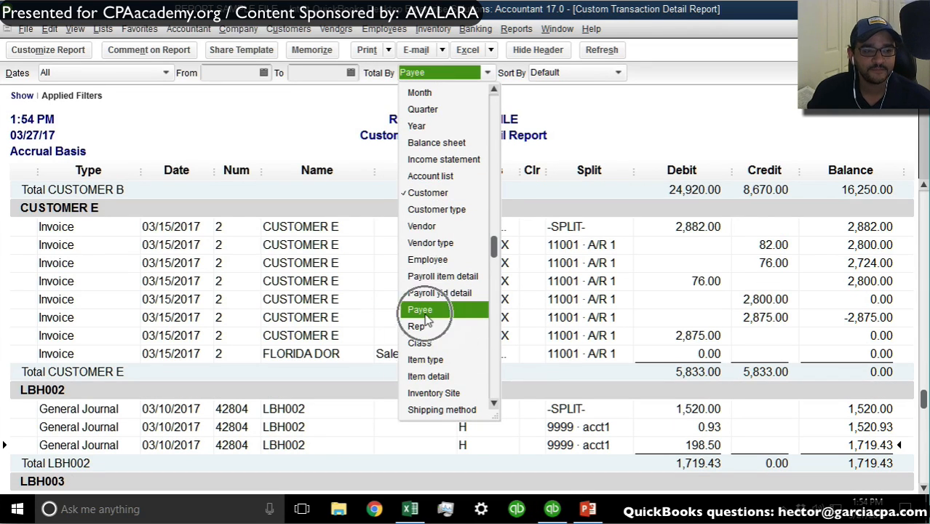
{"action": "left_click", "coordinate": [451, 75]}
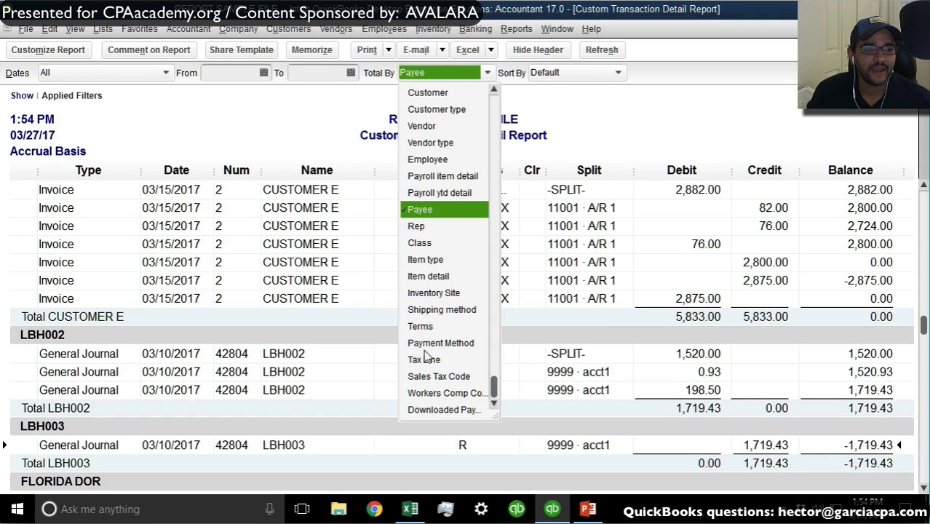
{"action": "left_click", "coordinate": [423, 226]}
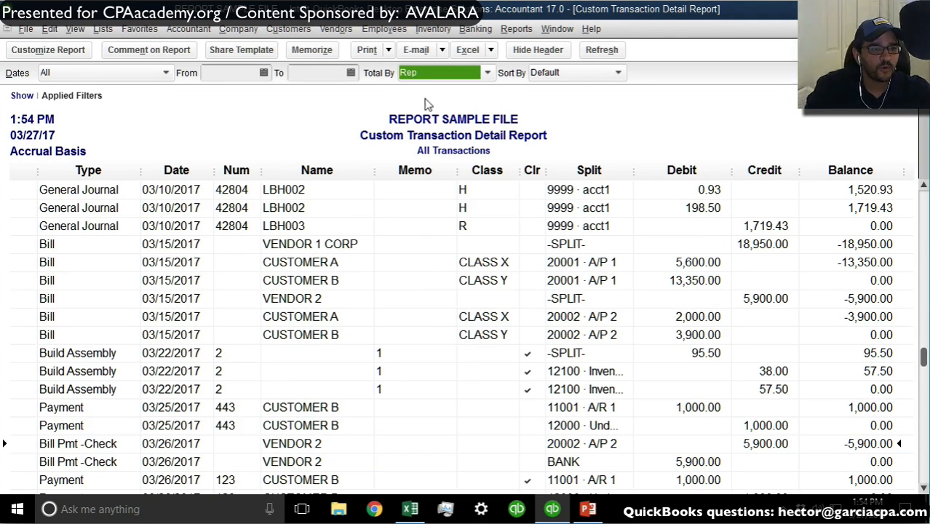
{"action": "left_click", "coordinate": [422, 76]}
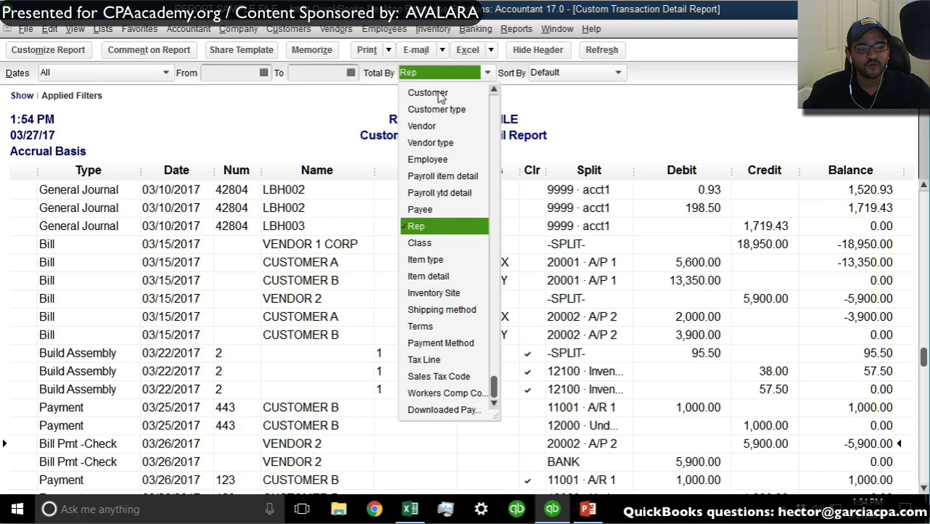
{"action": "left_click", "coordinate": [435, 94]}
Step: Total the report by Payee and review the transactions grouped under the customers and VENDOR 2
{"action": "left_click", "coordinate": [436, 76]}
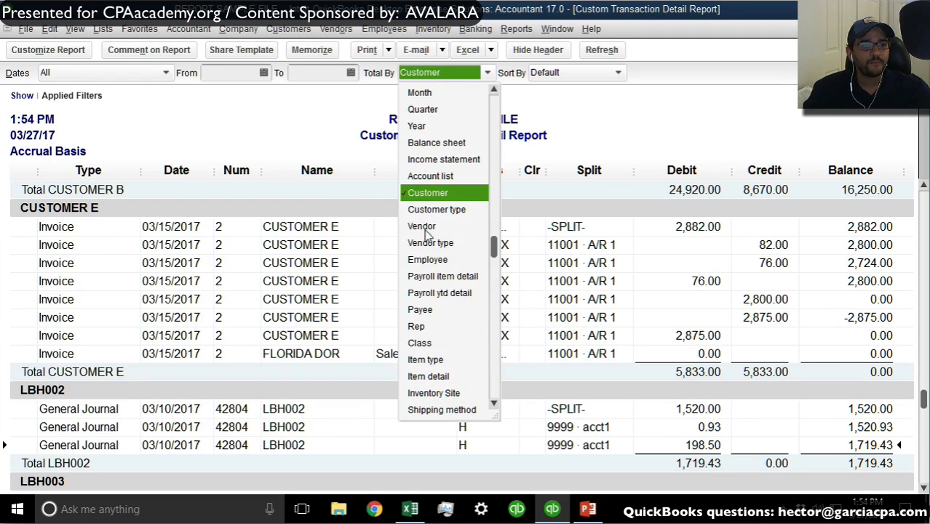
{"action": "left_click", "coordinate": [424, 311]}
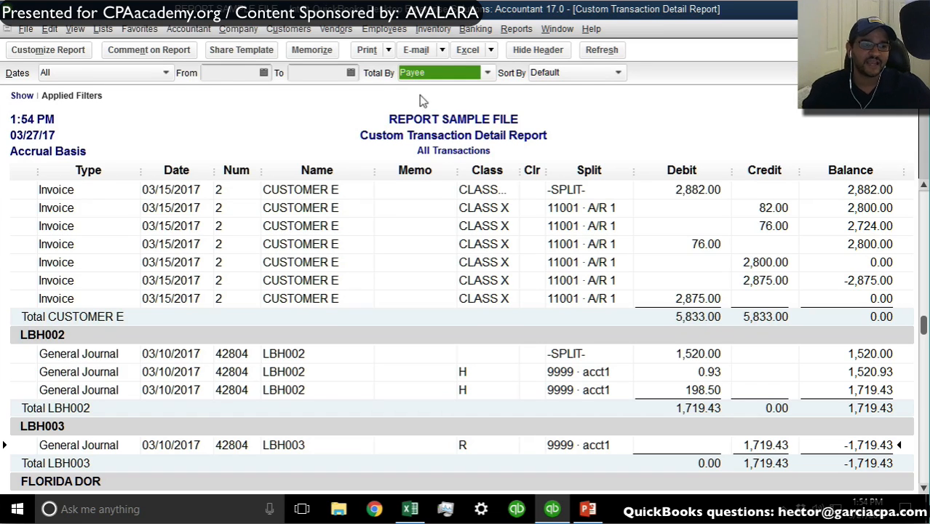
{"action": "scroll", "coordinate": [455, 204], "scroll_direction": "up", "scroll_amount": 10}
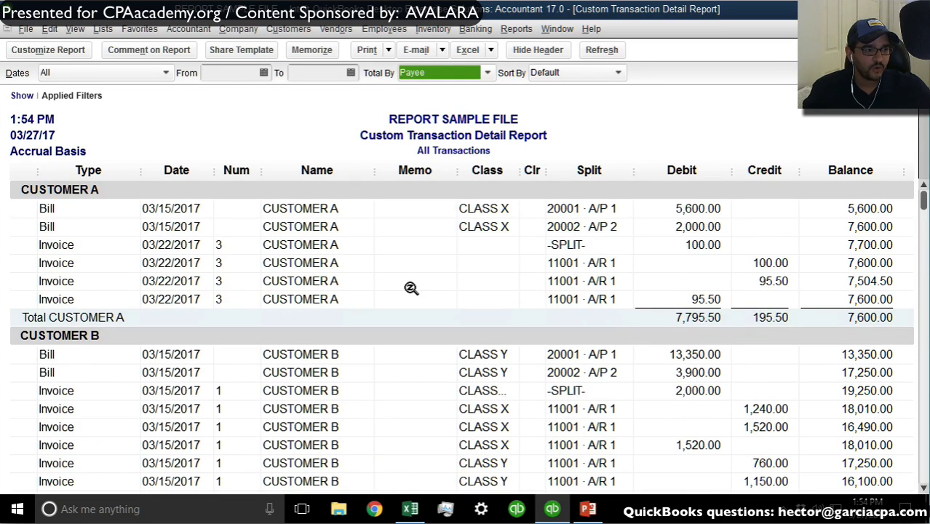
{"action": "scroll", "coordinate": [411, 288], "scroll_direction": "down", "scroll_amount": 15}
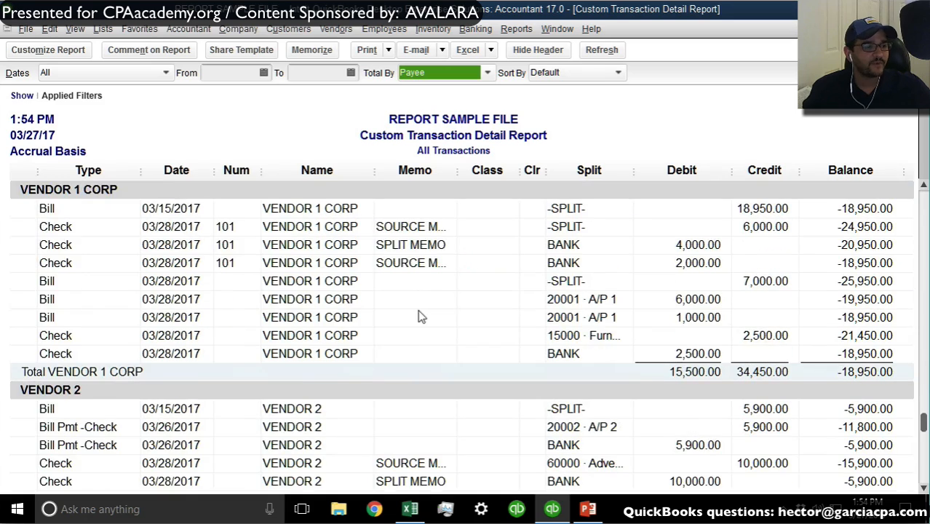
{"action": "scroll", "coordinate": [359, 308], "scroll_direction": "up", "scroll_amount": 1}
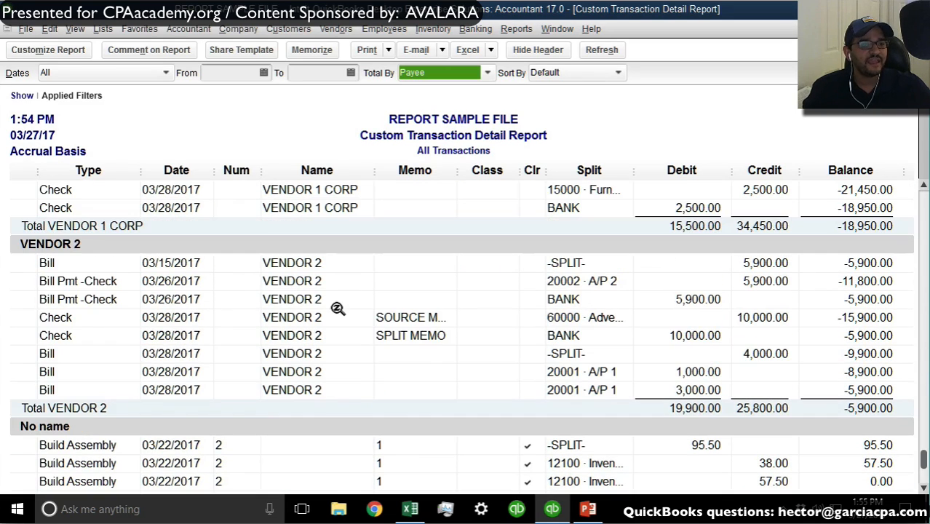
Step: Open the 03/28/2017 check under VENDOR 2, assign CUSTOMER A to its Advertising and Promotion expense line, and save and close the check
{"action": "left_click", "coordinate": [66, 319]}
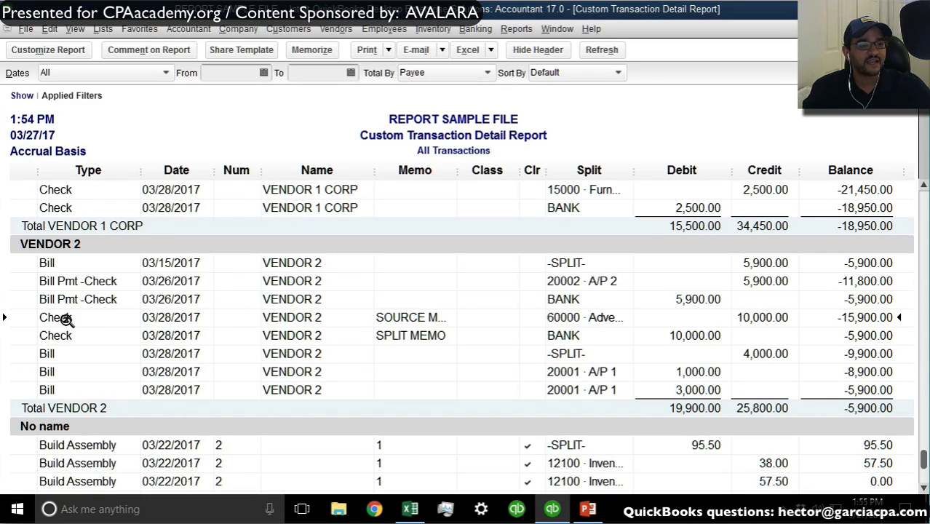
{"action": "double_click", "coordinate": [66, 319]}
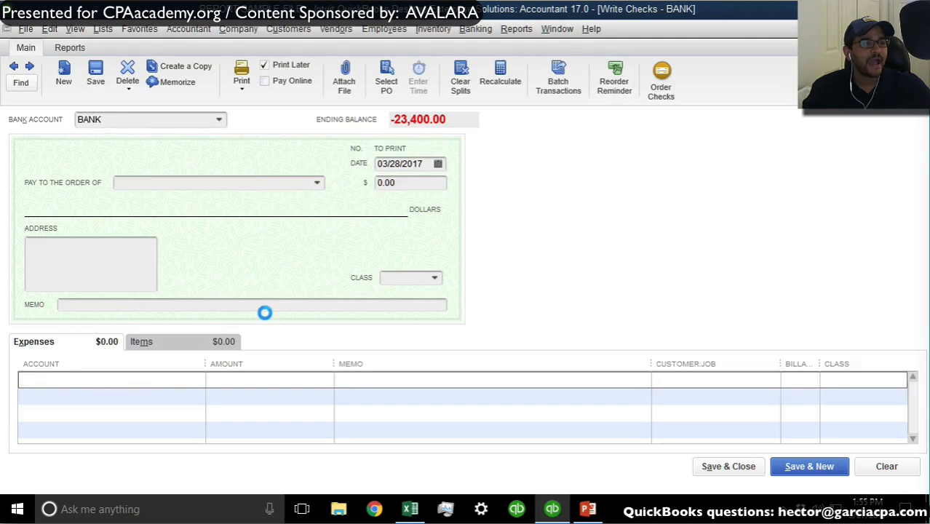
{"action": "left_click", "coordinate": [182, 183]}
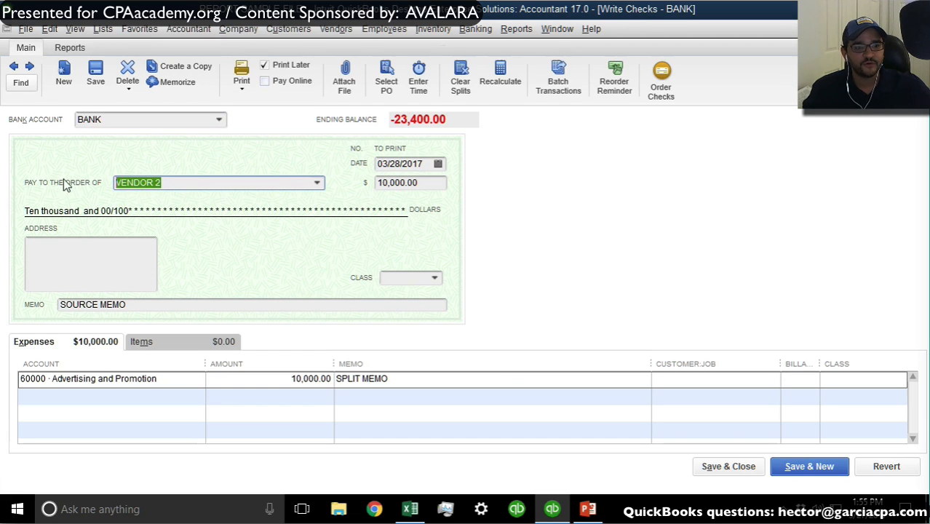
{"action": "left_click", "coordinate": [768, 380]}
{"action": "left_click", "coordinate": [771, 380]}
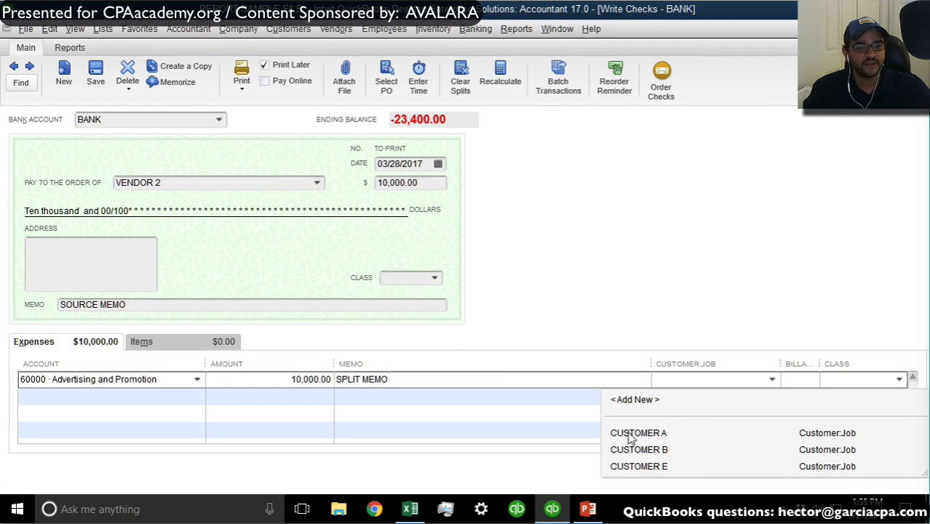
{"action": "left_click", "coordinate": [659, 434]}
{"action": "left_click", "coordinate": [728, 466]}
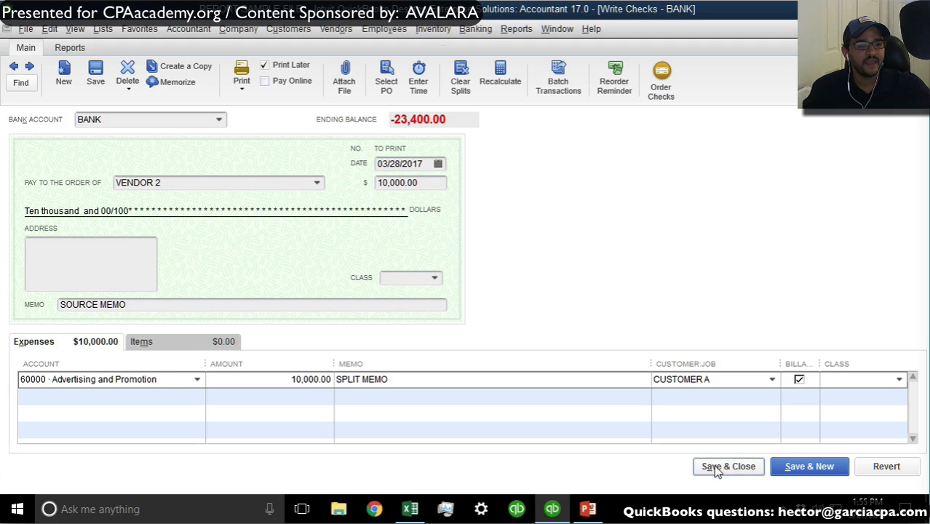
{"action": "left_click", "coordinate": [400, 175]}
{"action": "left_click", "coordinate": [415, 195]}
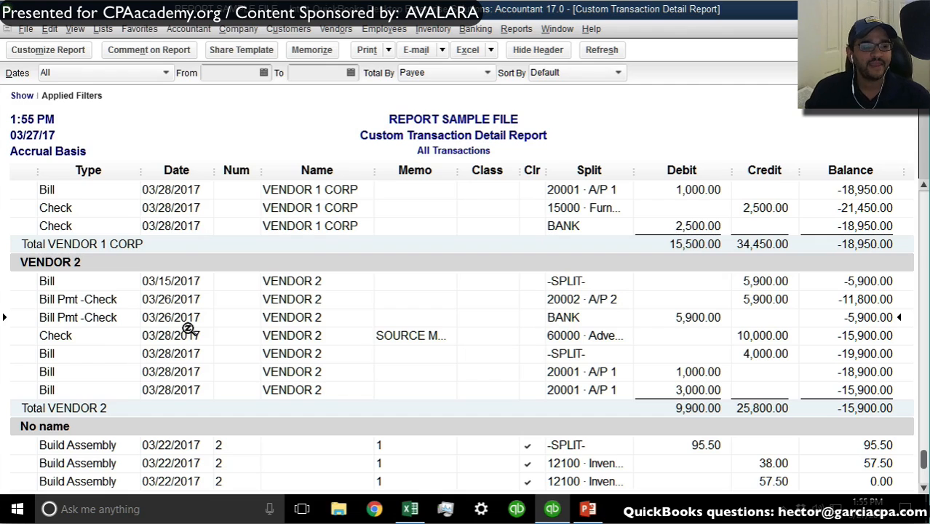
Step: Total the report by Customer and locate the 03/28/2017 check line with SPLIT MEMO under CUSTOMER A
{"action": "scroll", "coordinate": [189, 329], "scroll_direction": "up", "scroll_amount": 1}
{"action": "scroll", "coordinate": [189, 329], "scroll_direction": "up", "scroll_amount": 2}
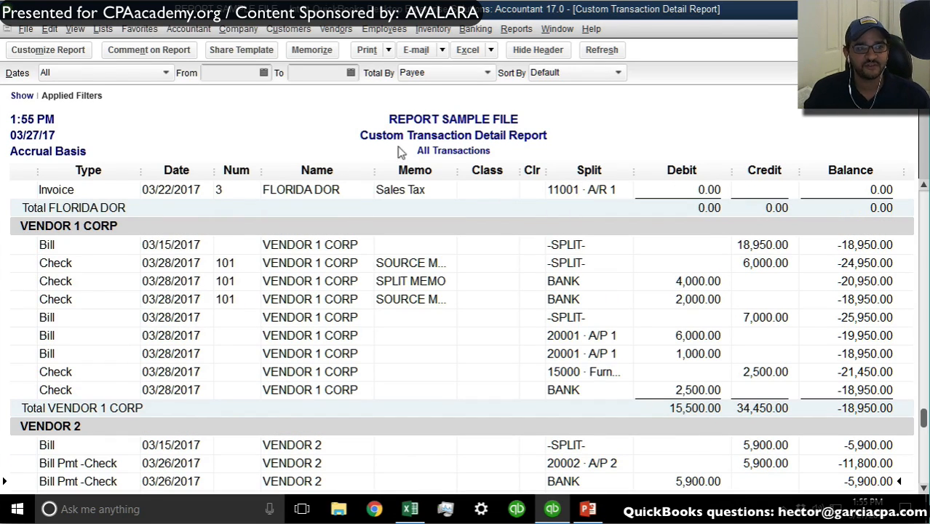
{"action": "left_click", "coordinate": [424, 75]}
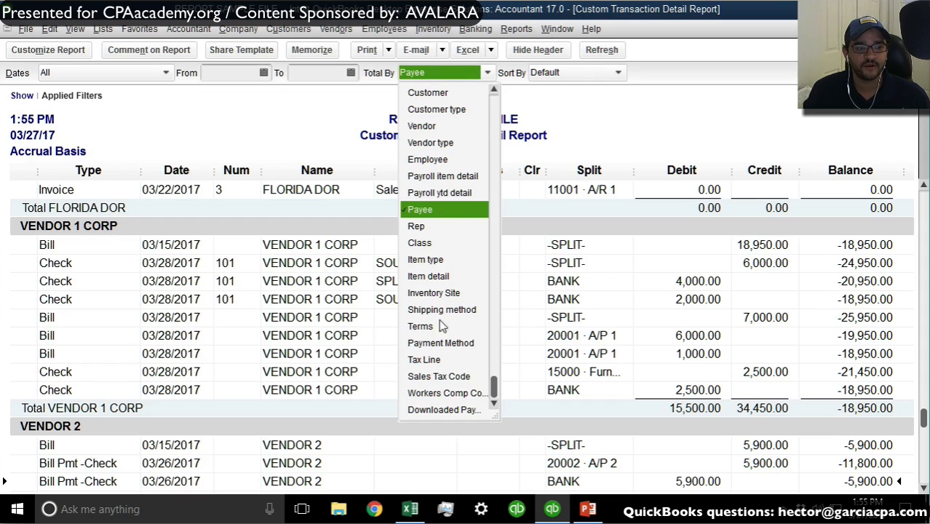
{"action": "left_click", "coordinate": [432, 99]}
{"action": "scroll", "coordinate": [413, 331], "scroll_direction": "up", "scroll_amount": 15}
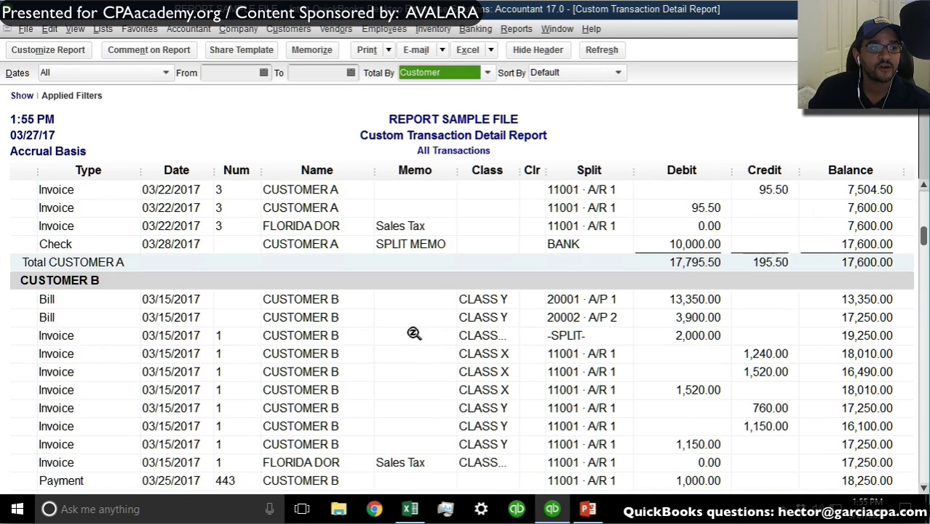
{"action": "scroll", "coordinate": [413, 333], "scroll_direction": "up", "scroll_amount": 2}
{"action": "left_click", "coordinate": [66, 335]}
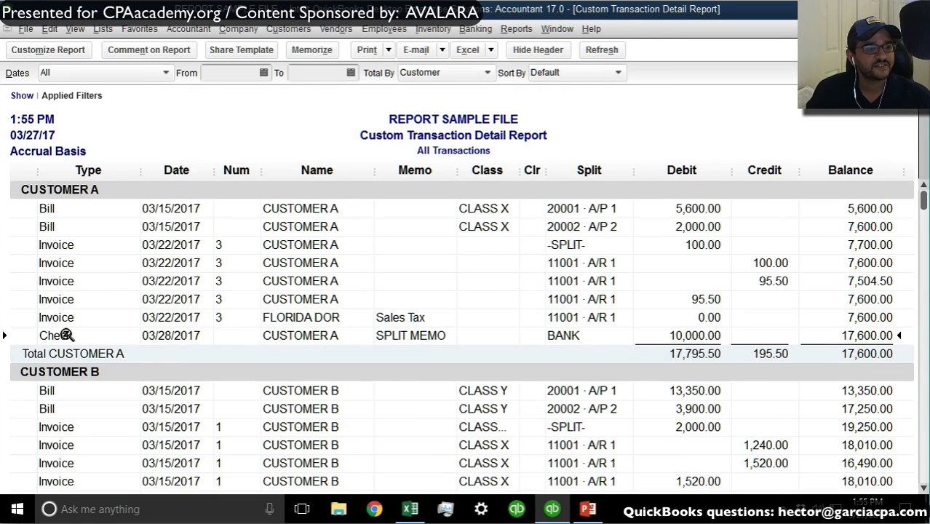
{"action": "left_click", "coordinate": [66, 334]}
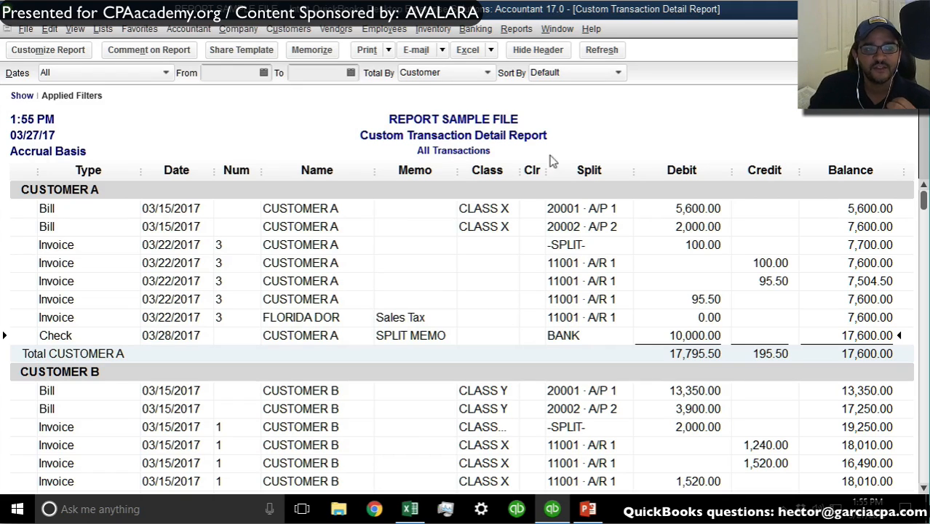
Step: Total the report by Payee again and examine how the edited check is grouped under VENDOR 2
{"action": "left_click", "coordinate": [413, 75]}
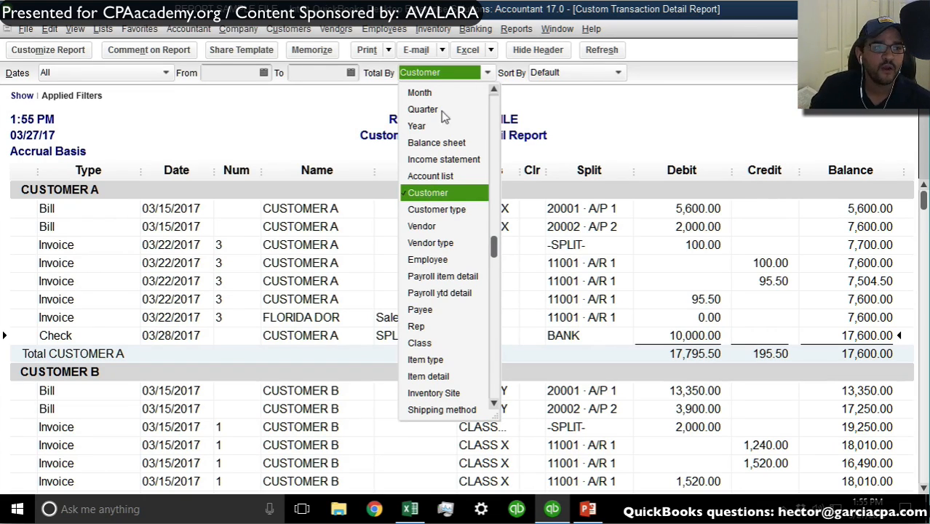
{"action": "left_click", "coordinate": [432, 314]}
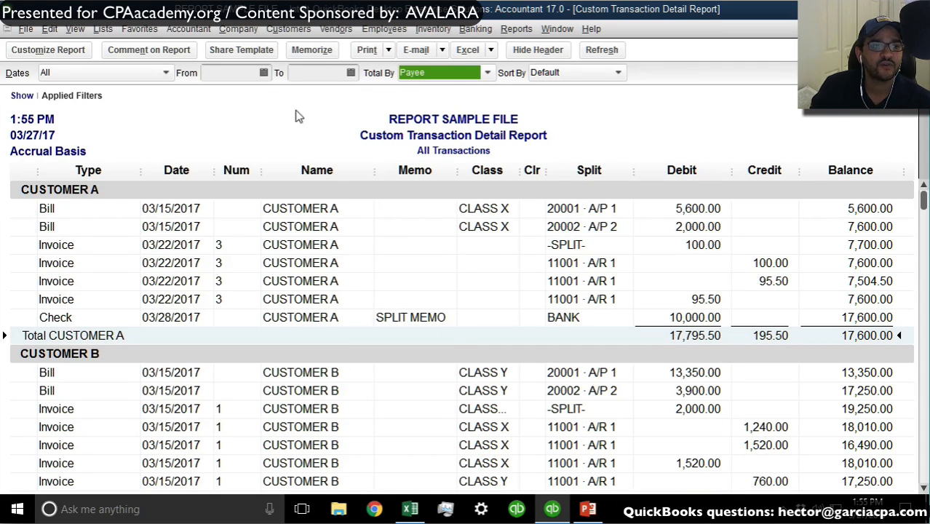
{"action": "scroll", "coordinate": [359, 328], "scroll_direction": "down", "scroll_amount": 20}
{"action": "scroll", "coordinate": [361, 353], "scroll_direction": "up", "scroll_amount": 2}
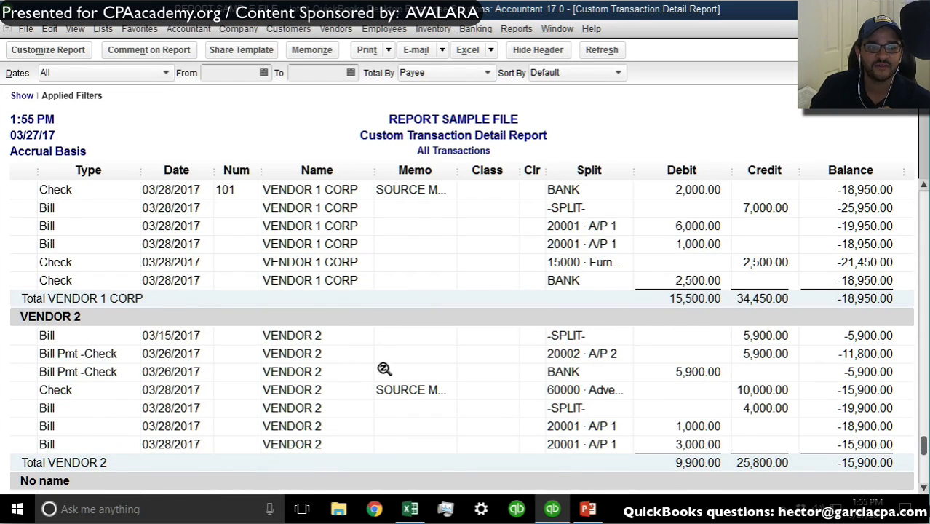
Step: Return to the beginning of the payee-grouped report and review the available Total By options
{"action": "scroll", "coordinate": [385, 367], "scroll_direction": "up", "scroll_amount": 3}
{"action": "scroll", "coordinate": [394, 369], "scroll_direction": "up", "scroll_amount": 15}
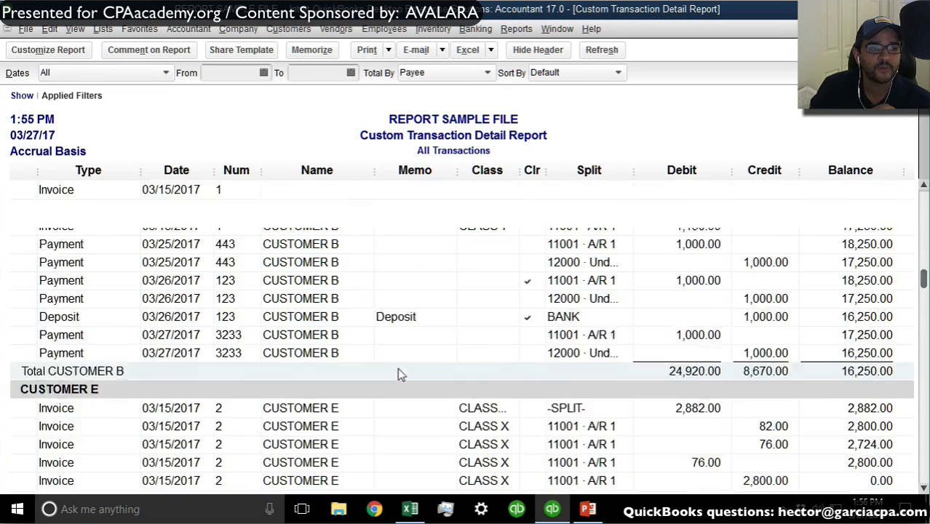
{"action": "left_click", "coordinate": [433, 73]}
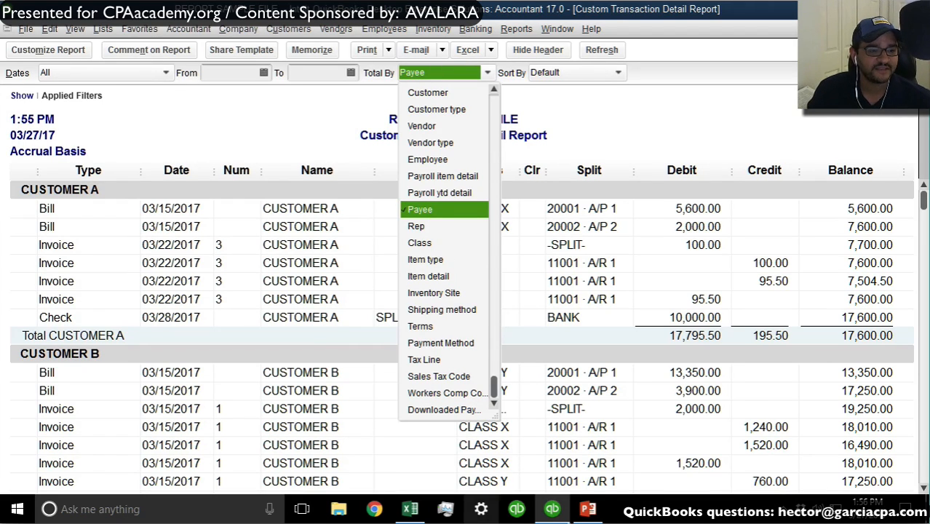
Step: Switch to PowerPoint and display slide 30, Ultimate Custom Reporting "Cheat Sheet"
{"action": "left_click", "coordinate": [587, 508]}
{"action": "scroll", "coordinate": [83, 400], "scroll_direction": "down", "scroll_amount": 5}
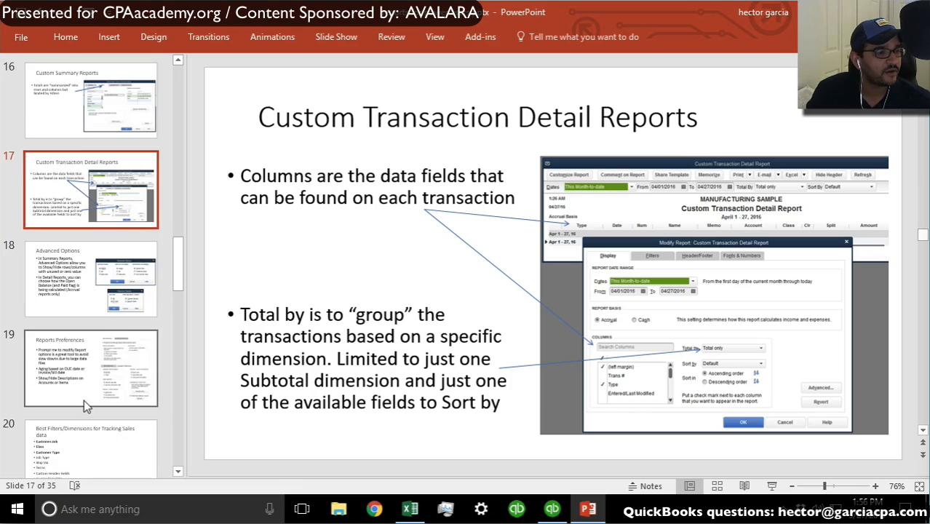
{"action": "scroll", "coordinate": [84, 399], "scroll_direction": "down", "scroll_amount": 8}
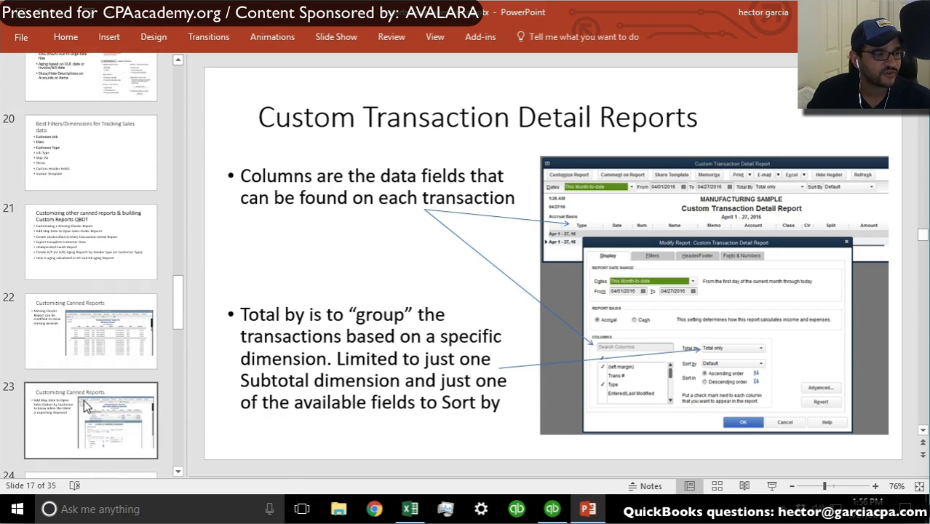
{"action": "scroll", "coordinate": [87, 398], "scroll_direction": "down", "scroll_amount": 5}
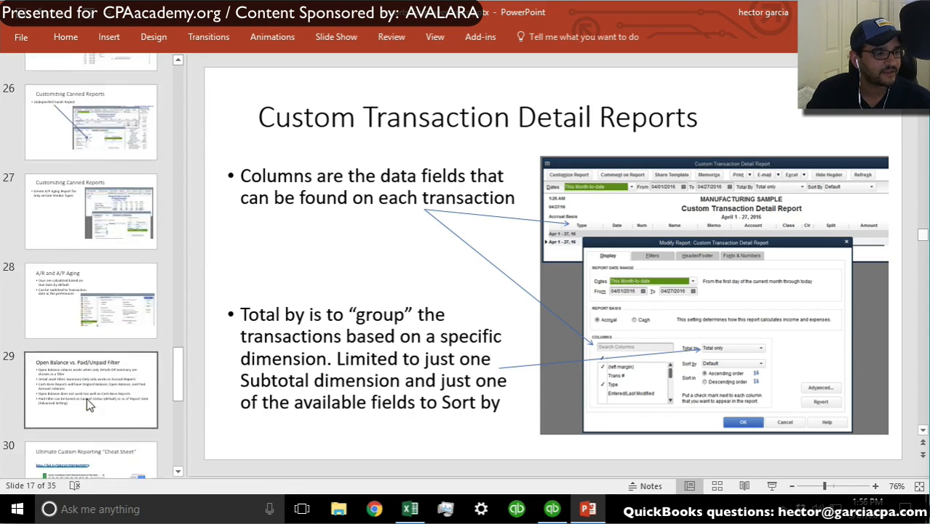
{"action": "left_click", "coordinate": [107, 249]}
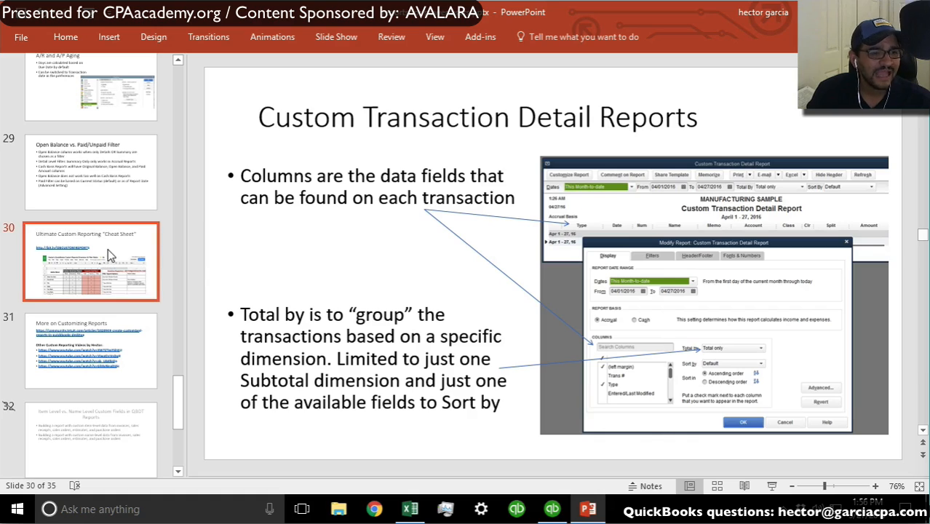
Step: Highlight the bit.ly/QBCUSTOMREPORTS link, present the cheat sheet slide as a slide show, and open the link
{"action": "left_click_drag", "start_coordinate": [546, 189], "coordinate": [190, 196]}
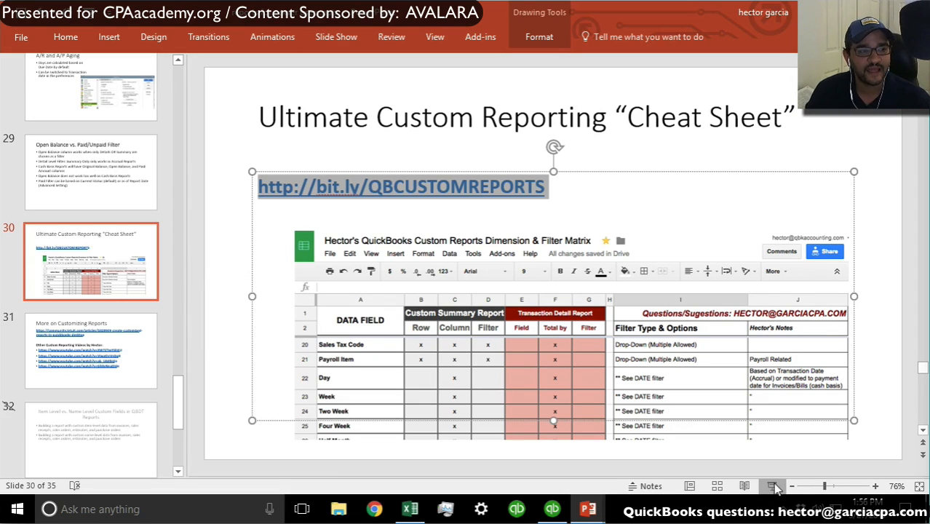
{"action": "left_click", "coordinate": [773, 486]}
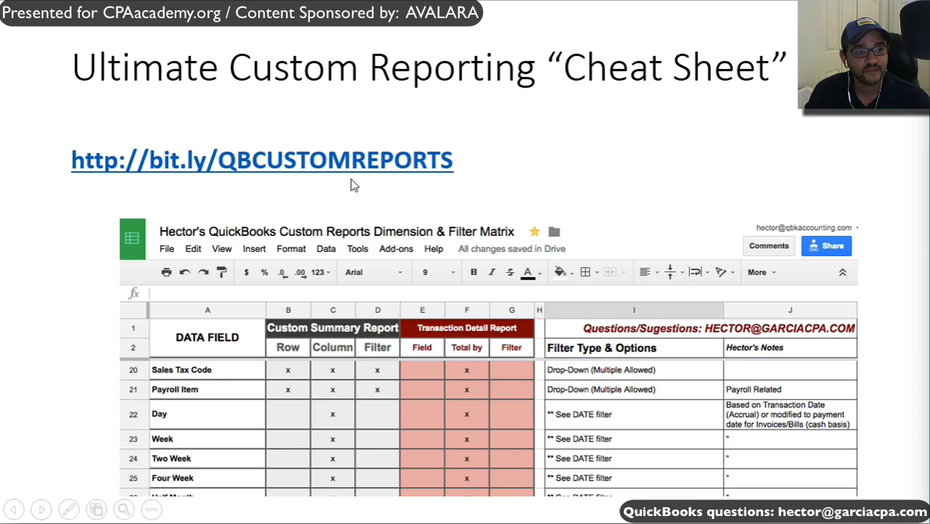
{"action": "left_click", "coordinate": [262, 162]}
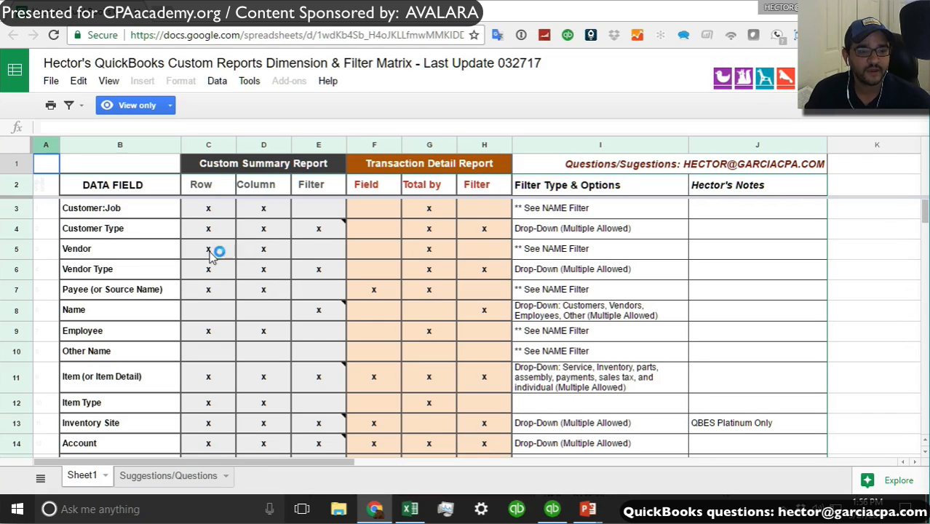
Step: Look over the Customer:Job, Customer Type, Vendor and Payee entries in the matrix's DATA FIELD column
{"action": "left_click", "coordinate": [110, 212]}
{"action": "left_click", "coordinate": [110, 231]}
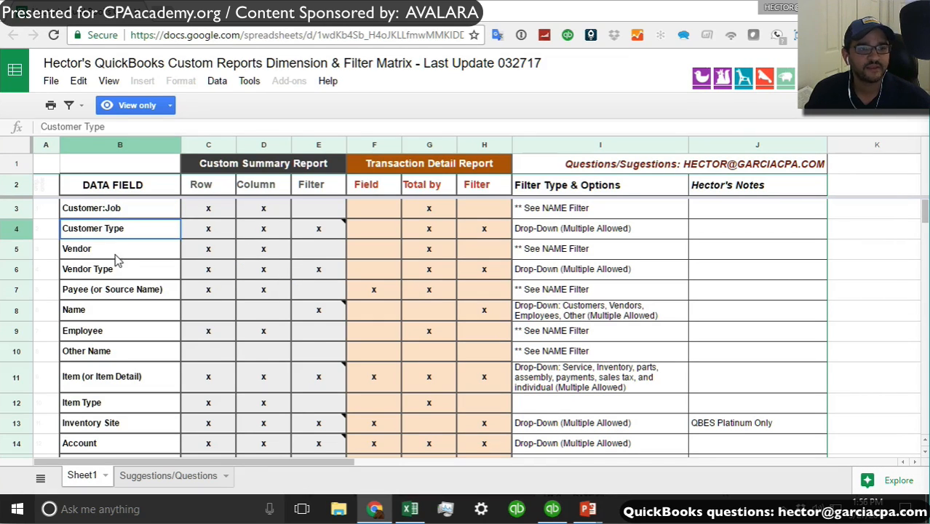
{"action": "left_click", "coordinate": [114, 254]}
{"action": "left_click", "coordinate": [110, 291]}
{"action": "scroll", "coordinate": [135, 332], "scroll_direction": "down", "scroll_amount": 1}
{"action": "scroll", "coordinate": [182, 261], "scroll_direction": "up", "scroll_amount": 1}
Step: Examine the Row and Column headings under Custom Summary Report and the Field, Total by and Filter headings under Transaction Detail Report
{"action": "left_click", "coordinate": [216, 193]}
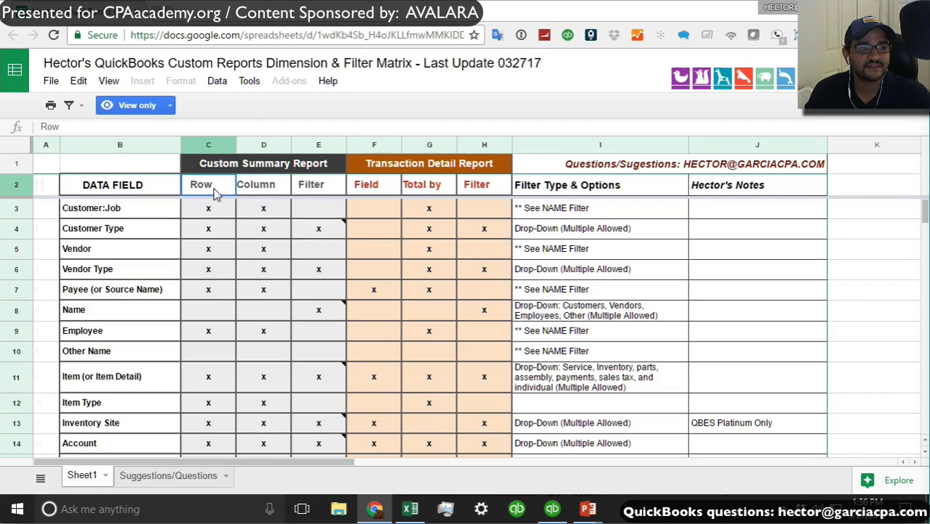
{"action": "left_click", "coordinate": [269, 190]}
{"action": "left_click", "coordinate": [207, 188]}
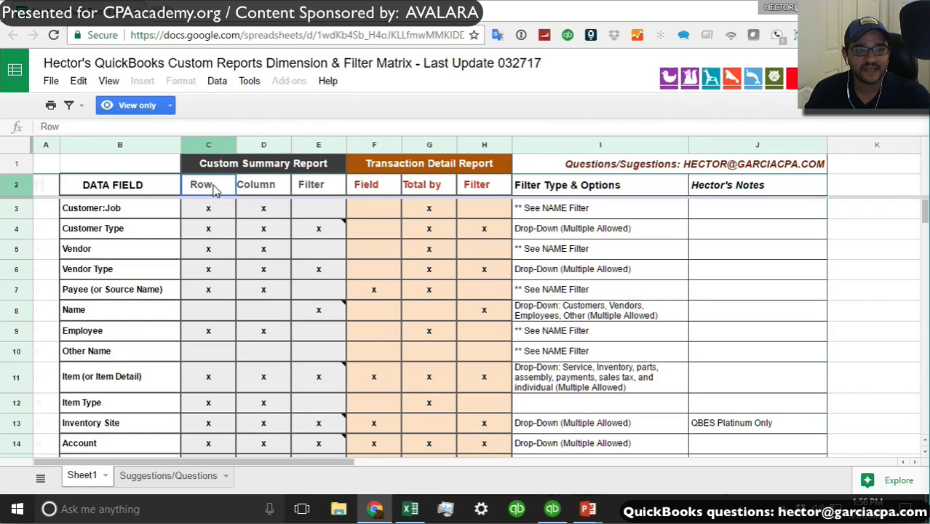
{"action": "left_click", "coordinate": [265, 188]}
{"action": "left_click", "coordinate": [268, 168]}
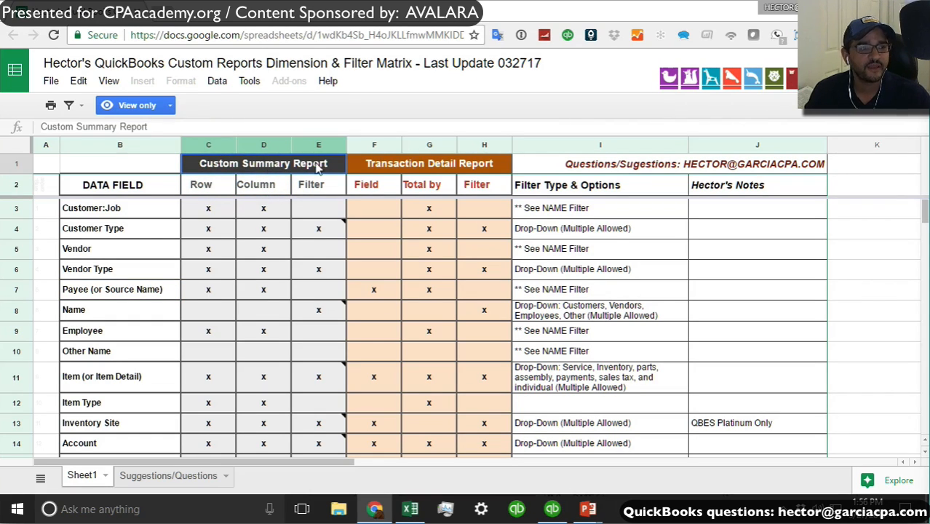
{"action": "left_click", "coordinate": [461, 168]}
{"action": "left_click", "coordinate": [373, 188]}
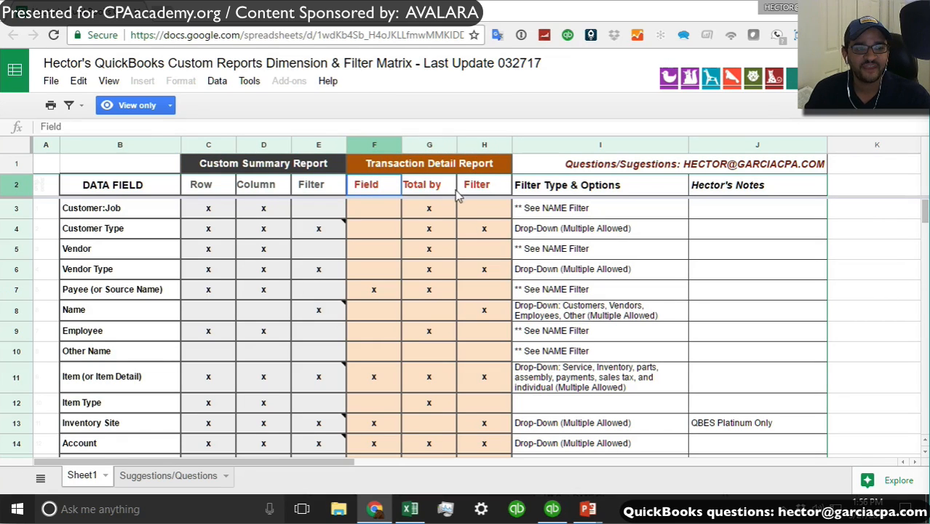
{"action": "left_click", "coordinate": [446, 187]}
{"action": "left_click", "coordinate": [478, 189]}
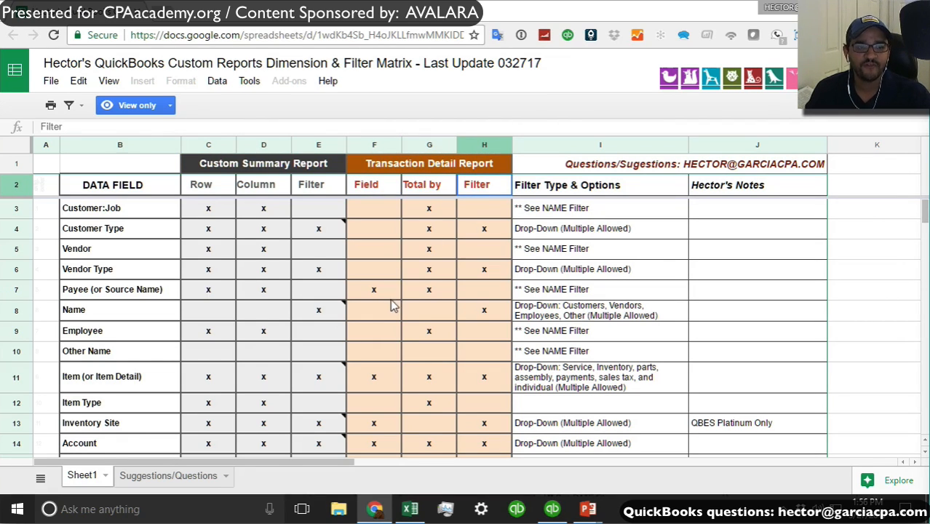
Step: Compare which data fields are marked for the Custom Summary Report and for the Transaction Detail Report
{"action": "scroll", "coordinate": [387, 305], "scroll_direction": "down", "scroll_amount": 5}
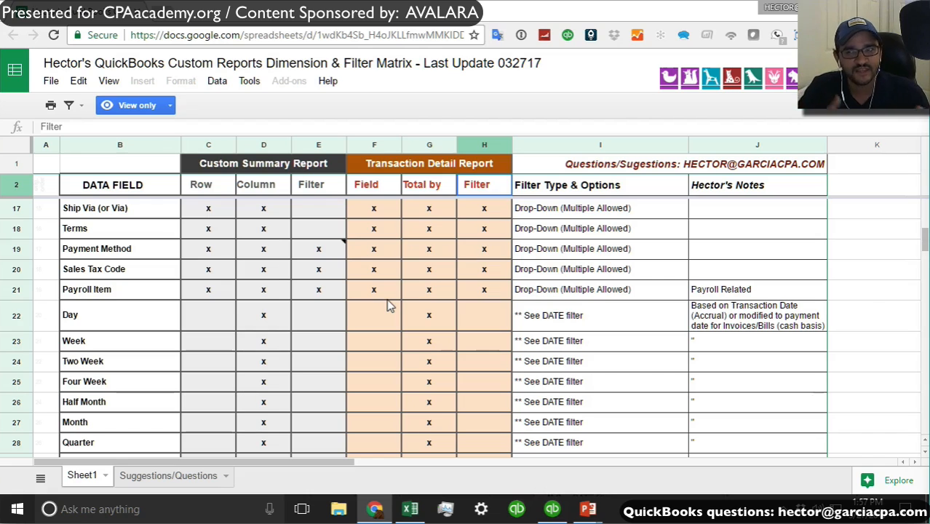
{"action": "scroll", "coordinate": [389, 305], "scroll_direction": "up", "scroll_amount": 2}
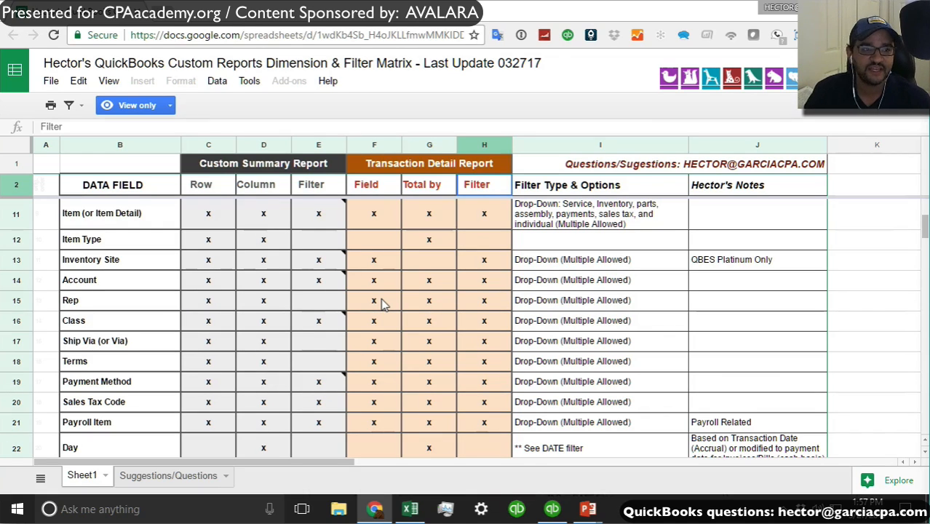
{"action": "left_click", "coordinate": [267, 165]}
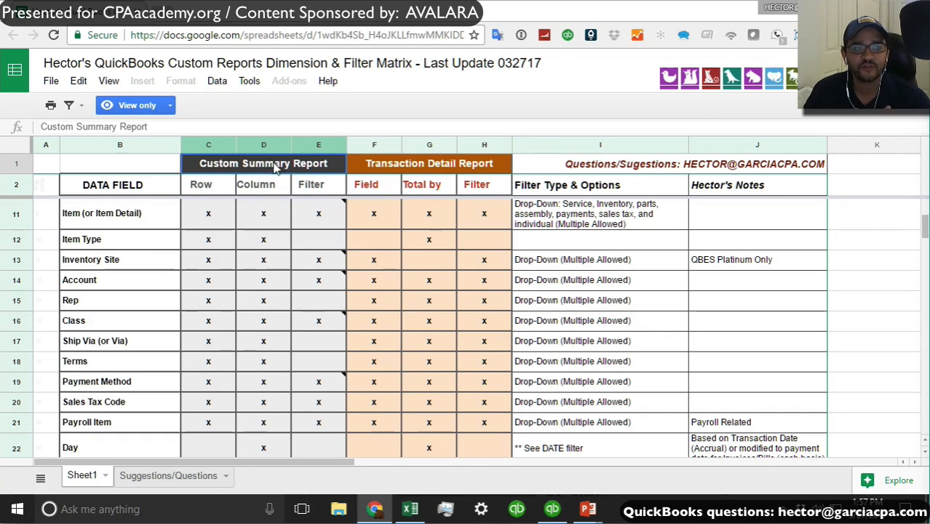
{"action": "left_click", "coordinate": [411, 166]}
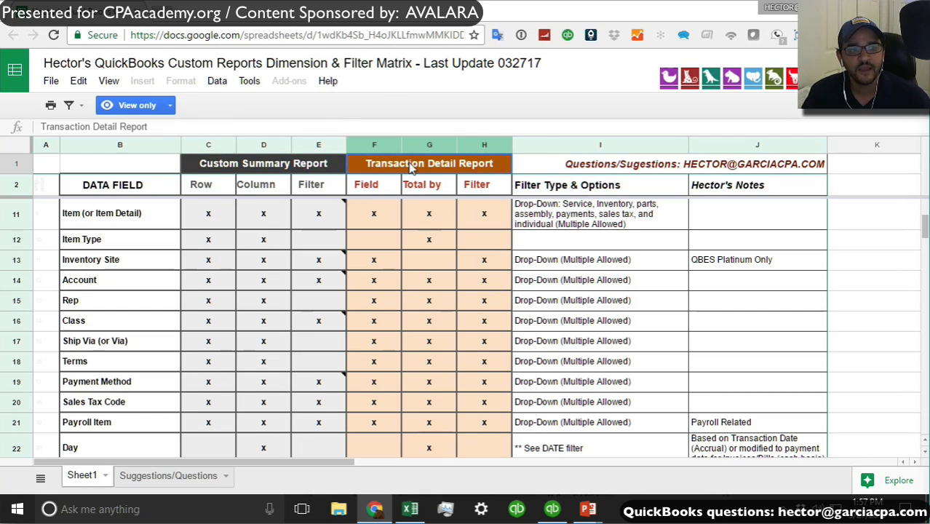
{"action": "scroll", "coordinate": [370, 222], "scroll_direction": "up", "scroll_amount": 3}
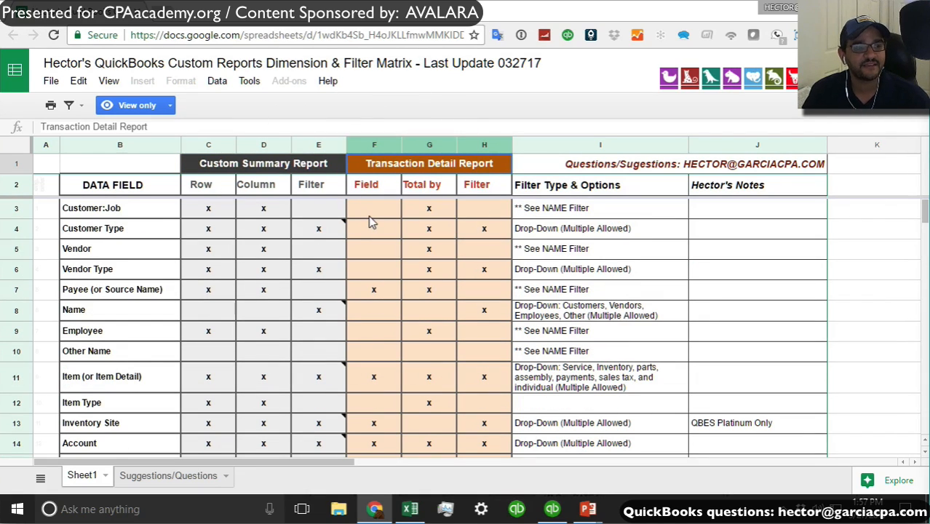
Step: Read the notes attached to the Custom Summary Report Filter cells for Customer Type, Name, Item and Class
{"action": "left_click", "coordinate": [320, 230]}
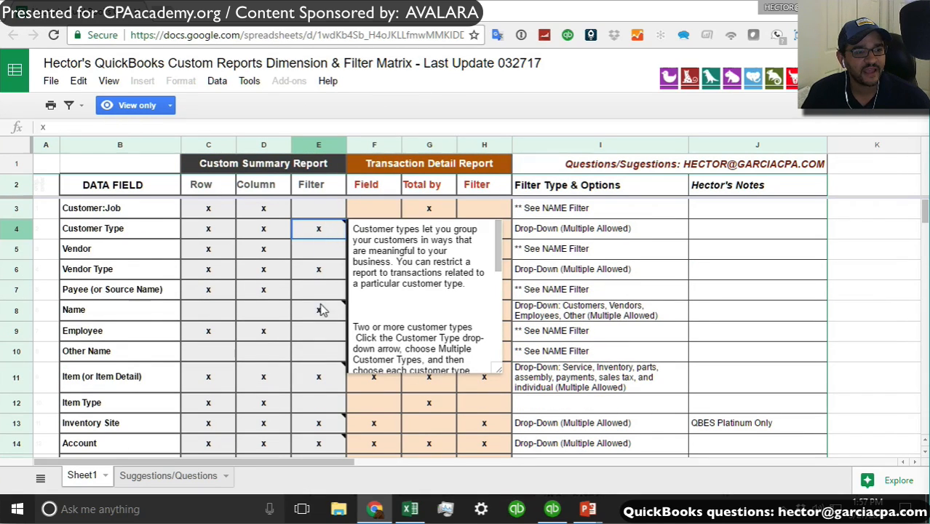
{"action": "mouse_move", "coordinate": [321, 310]}
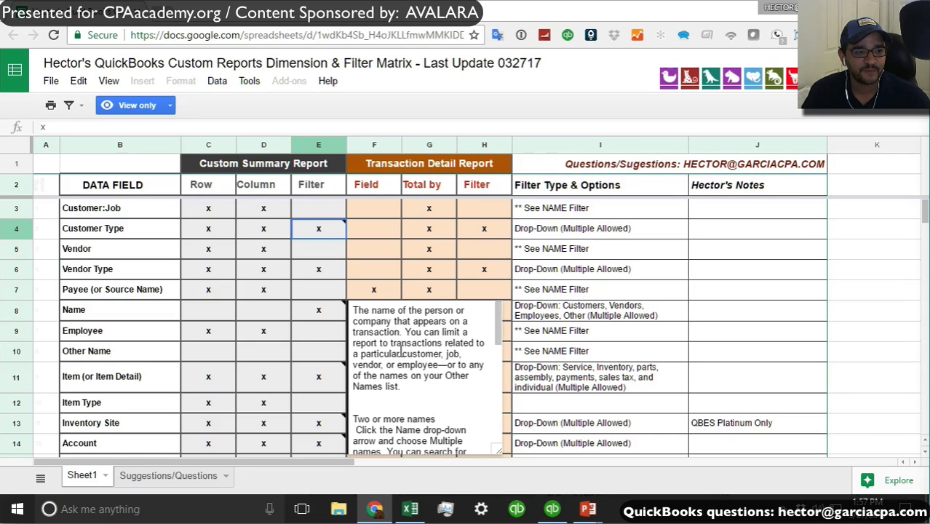
{"action": "scroll", "coordinate": [399, 351], "scroll_direction": "down", "scroll_amount": 5}
{"action": "left_click", "coordinate": [318, 376]}
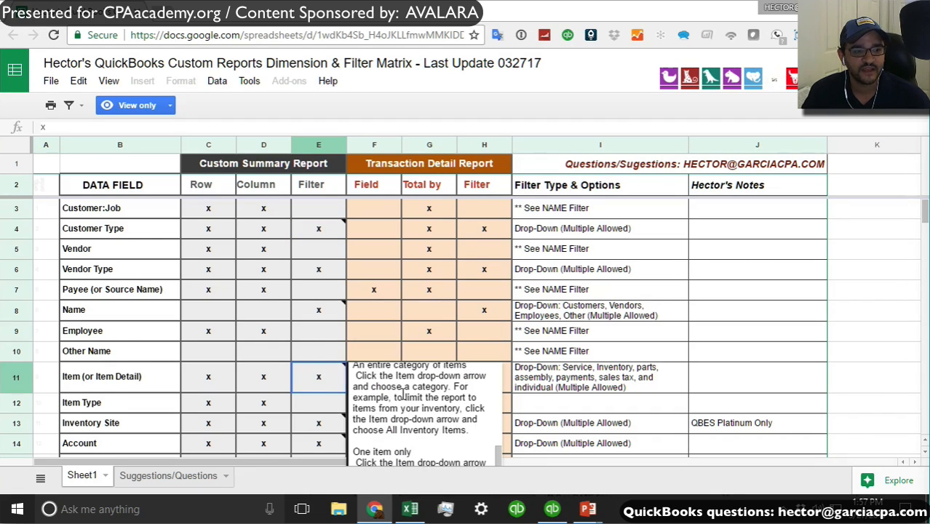
{"action": "scroll", "coordinate": [446, 326], "scroll_direction": "down", "scroll_amount": 4}
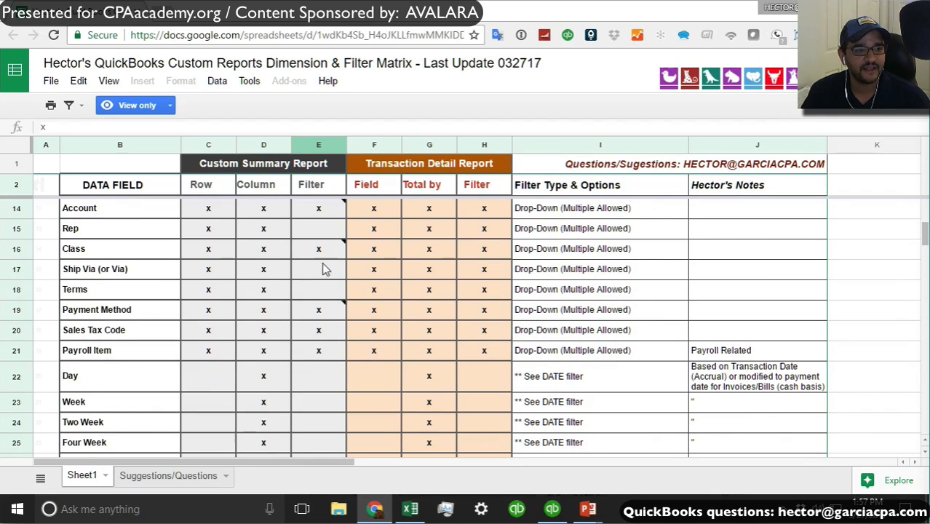
{"action": "left_click", "coordinate": [314, 249]}
{"action": "scroll", "coordinate": [399, 283], "scroll_direction": "down", "scroll_amount": 1}
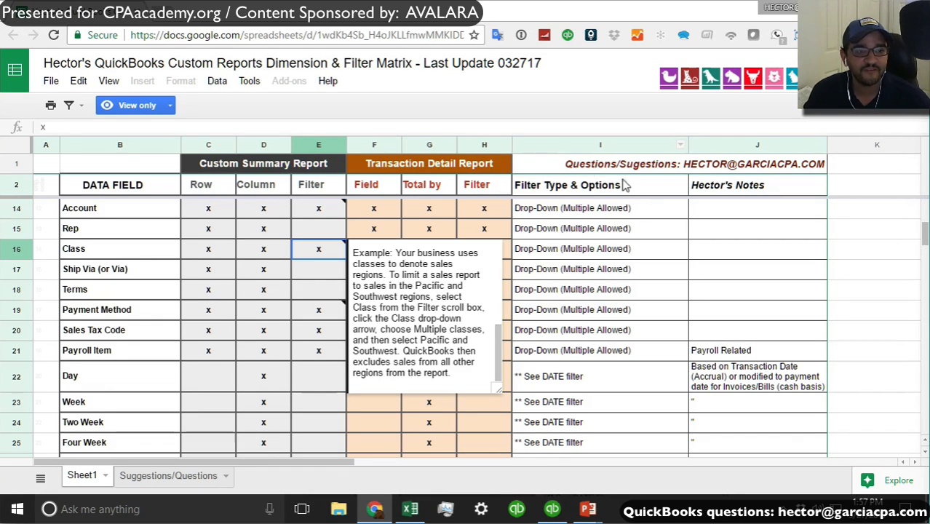
Step: Examine the Filter Type & Options entries for Class, Memo, Job Type, Estimate Active and FOB
{"action": "left_click", "coordinate": [629, 248]}
{"action": "scroll", "coordinate": [602, 367], "scroll_direction": "down", "scroll_amount": 2}
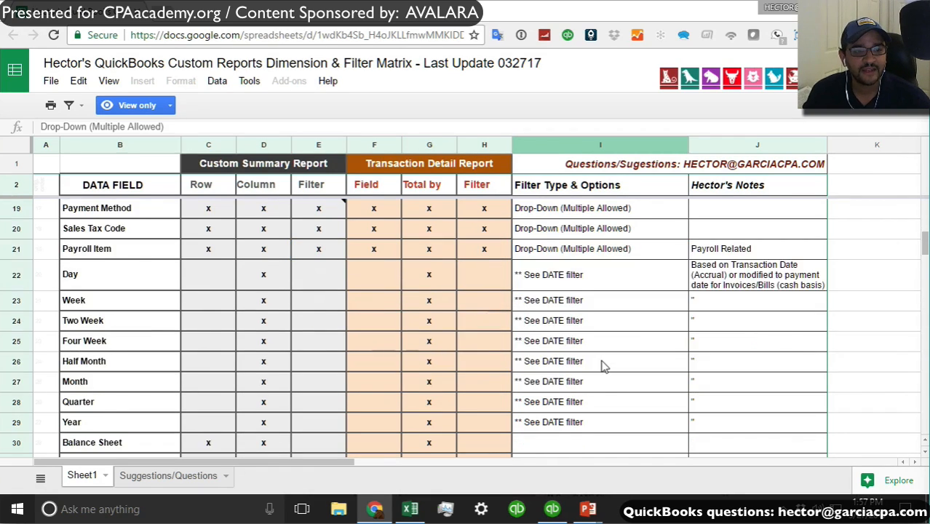
{"action": "scroll", "coordinate": [602, 367], "scroll_direction": "down", "scroll_amount": 6}
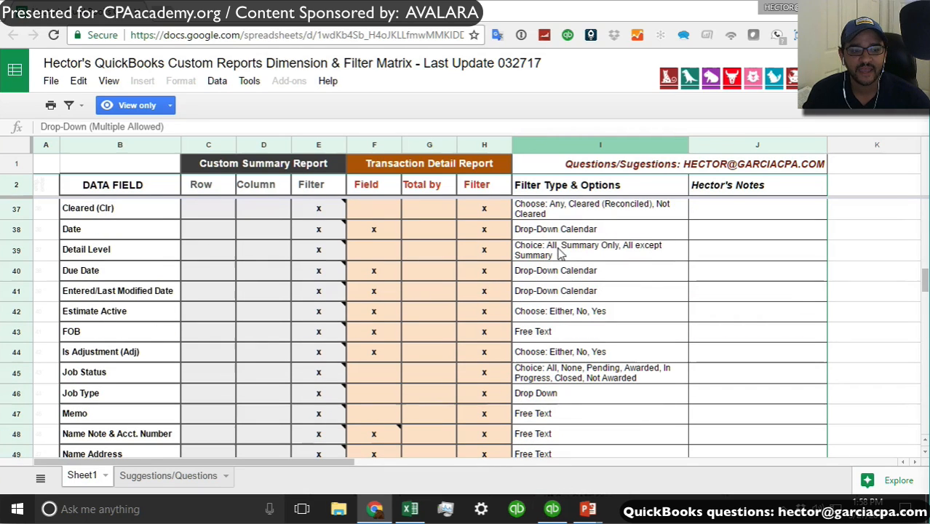
{"action": "left_click", "coordinate": [571, 415]}
{"action": "left_click", "coordinate": [546, 391]}
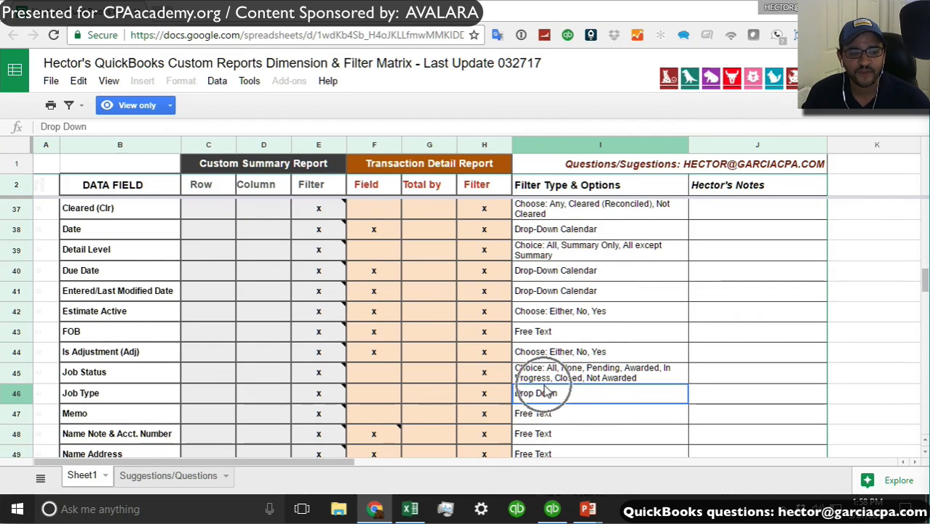
{"action": "left_click", "coordinate": [575, 312]}
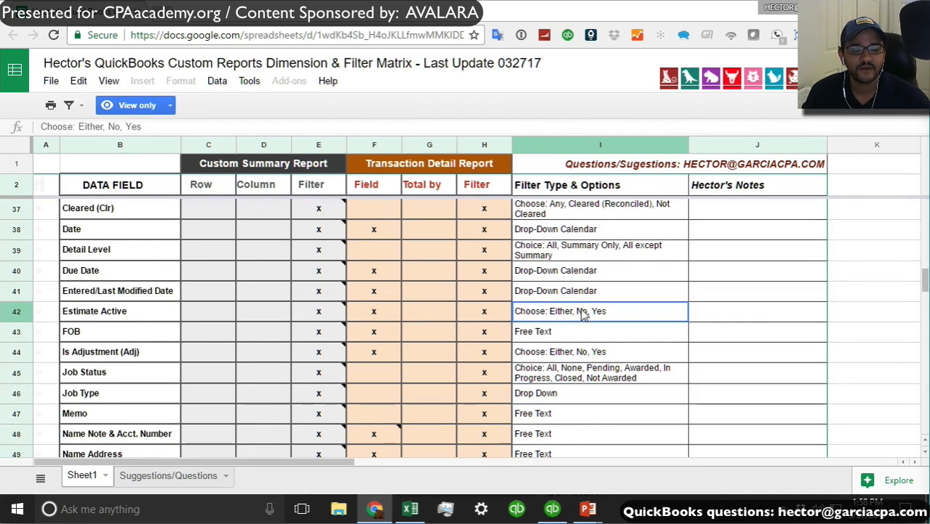
{"action": "left_click", "coordinate": [572, 334]}
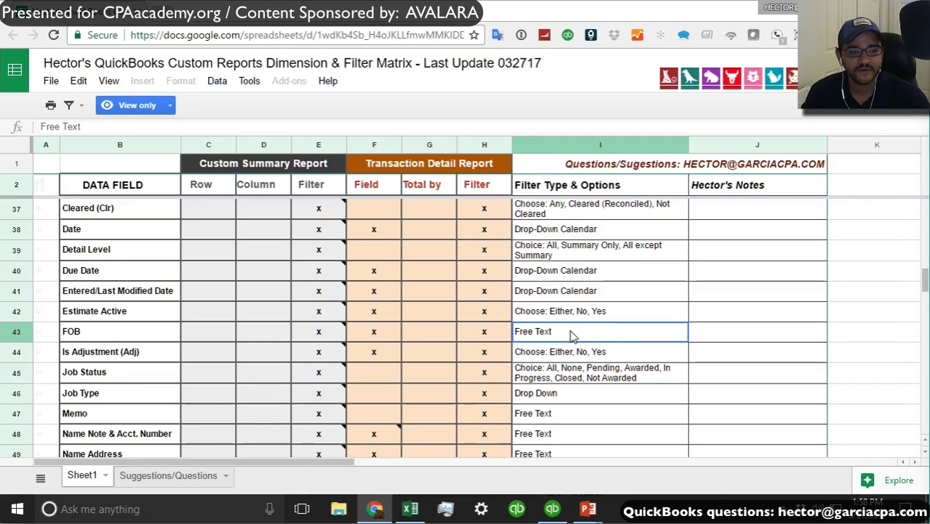
Step: Check the author's note for Online Status and return to the first data fields of the matrix
{"action": "scroll", "coordinate": [572, 335], "scroll_direction": "down", "scroll_amount": 6}
{"action": "left_click", "coordinate": [749, 332]}
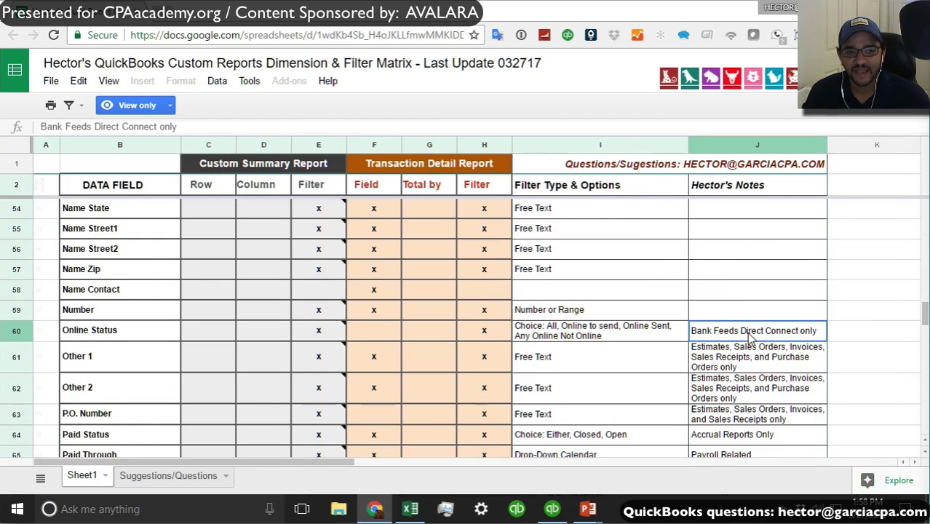
{"action": "scroll", "coordinate": [752, 252], "scroll_direction": "up", "scroll_amount": 17}
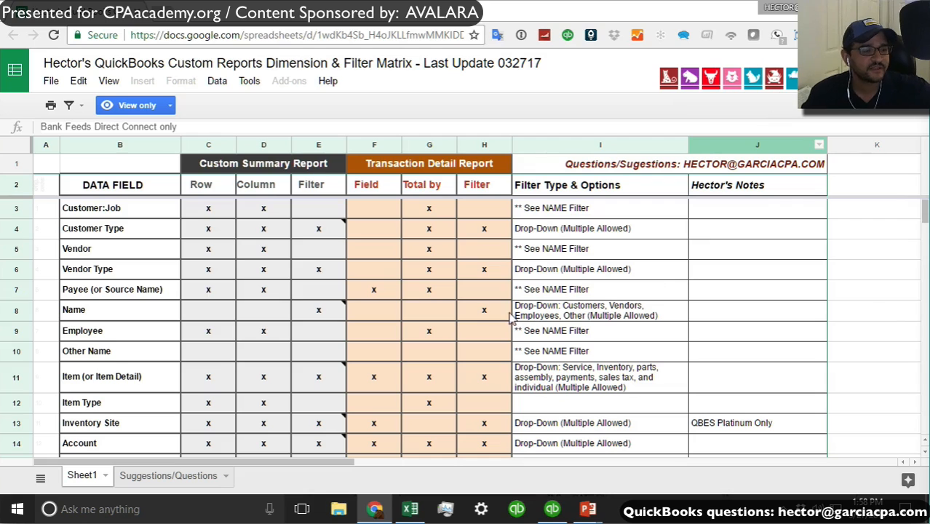
{"action": "scroll", "coordinate": [430, 294], "scroll_direction": "down", "scroll_amount": 1}
{"action": "scroll", "coordinate": [429, 294], "scroll_direction": "up", "scroll_amount": 1}
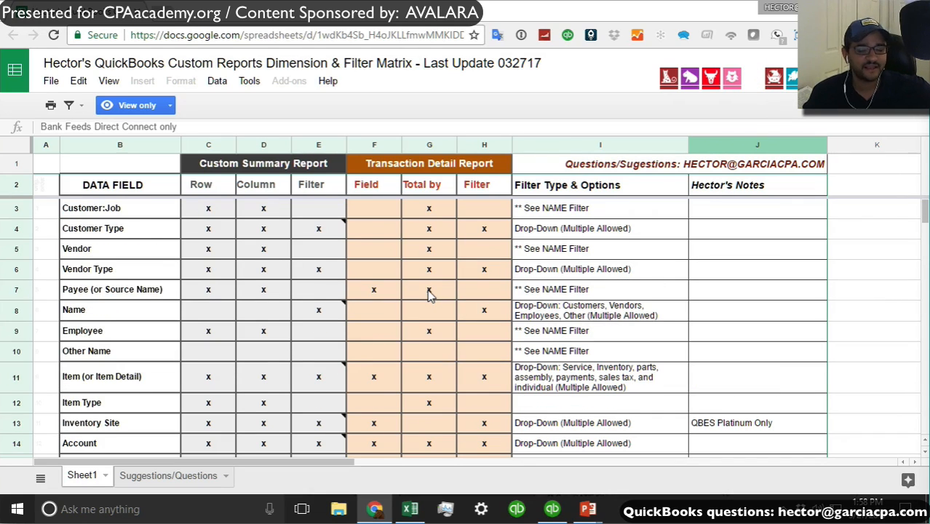
Step: Switch to QuickBooks, close the Custom Transaction Detail Report, and return to the cheat sheet slide in PowerPoint
{"action": "left_click", "coordinate": [547, 512]}
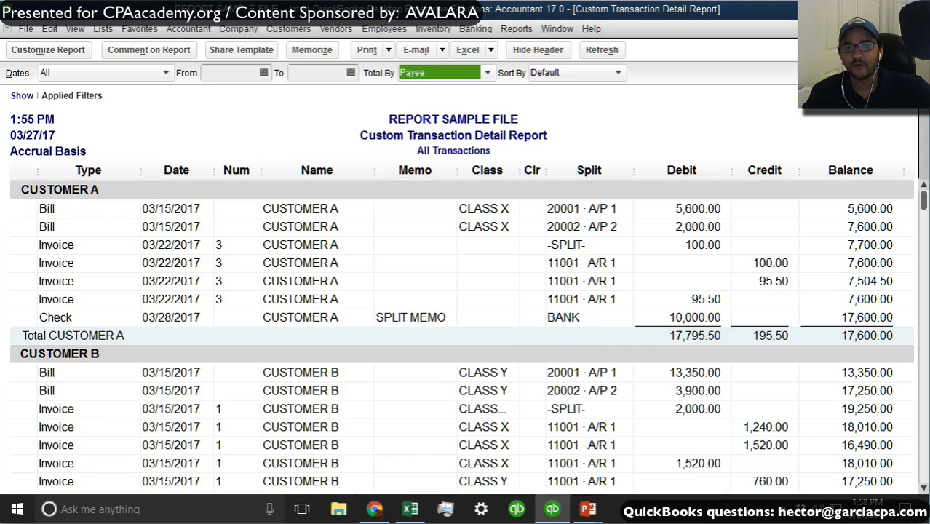
{"action": "key", "text": "Escape"}
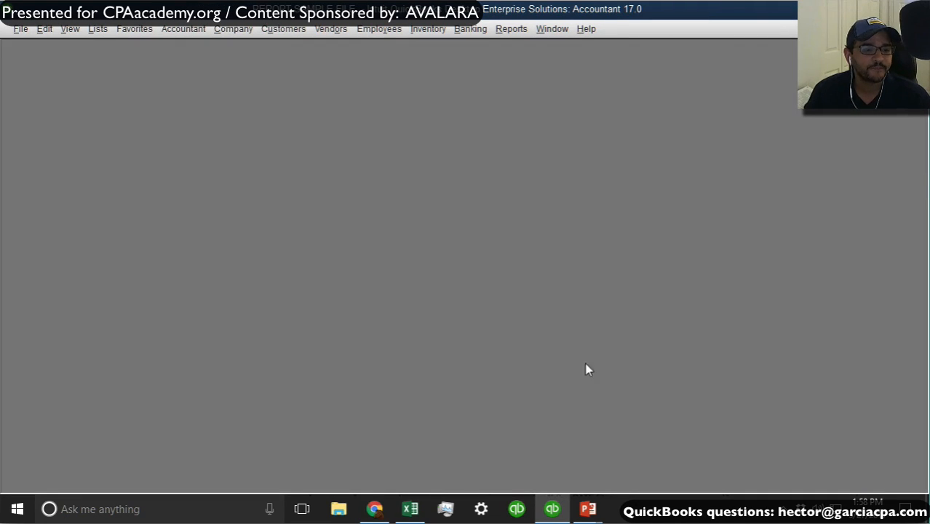
{"action": "mouse_move", "coordinate": [591, 509]}
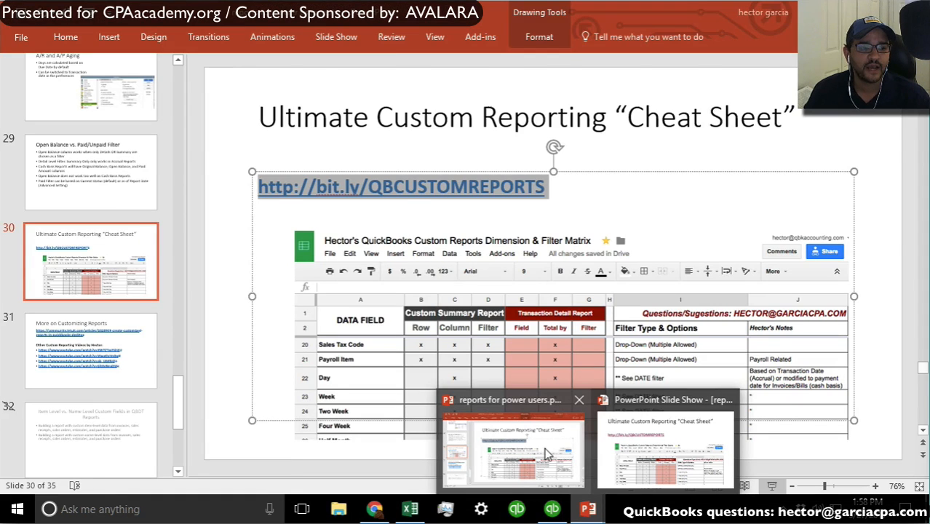
{"action": "left_click", "coordinate": [547, 453]}
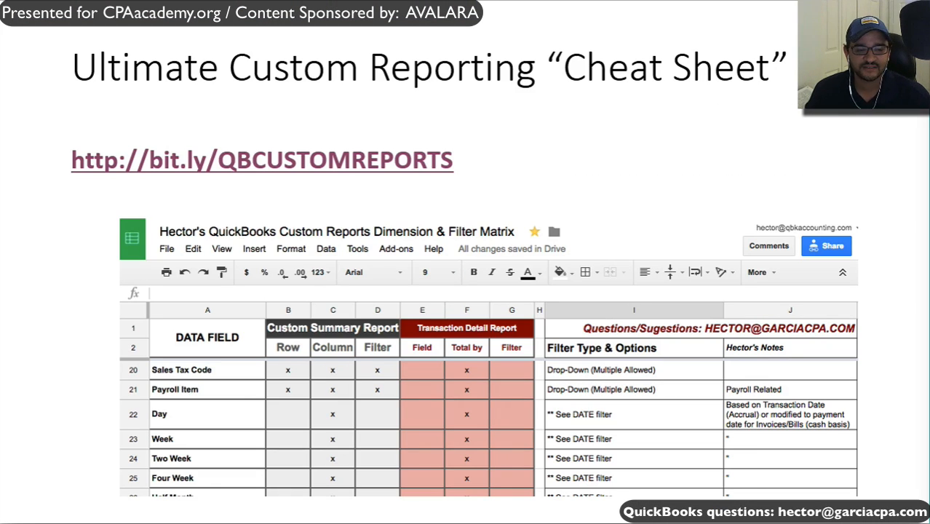